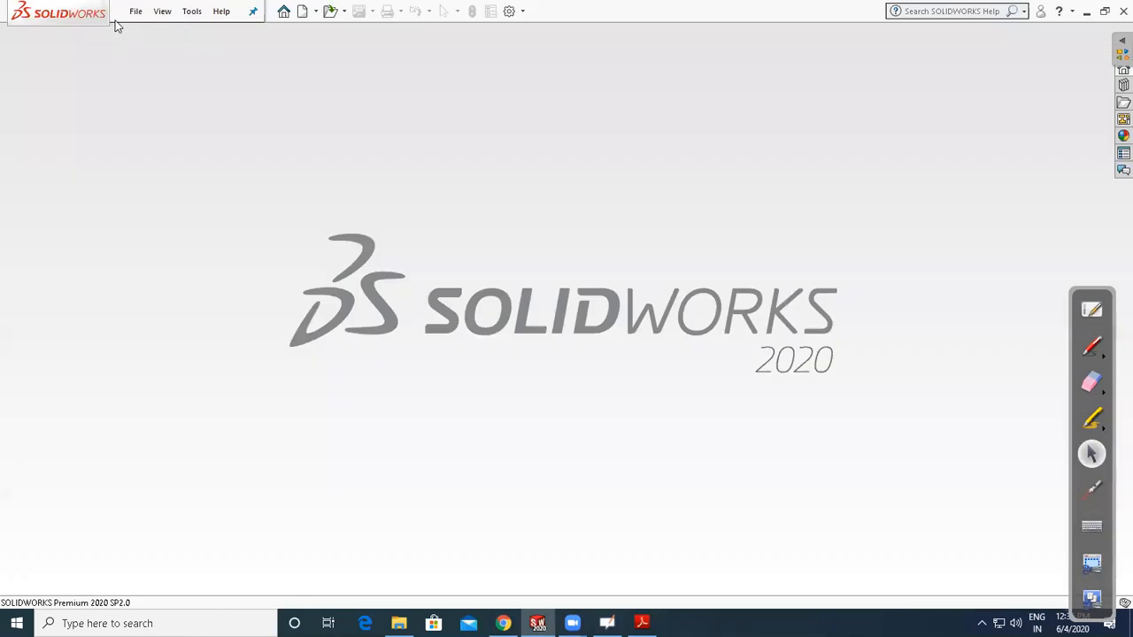
Create a new part document and start a sketch on the Front Plane
click(135, 11)
key(ctrl+n)
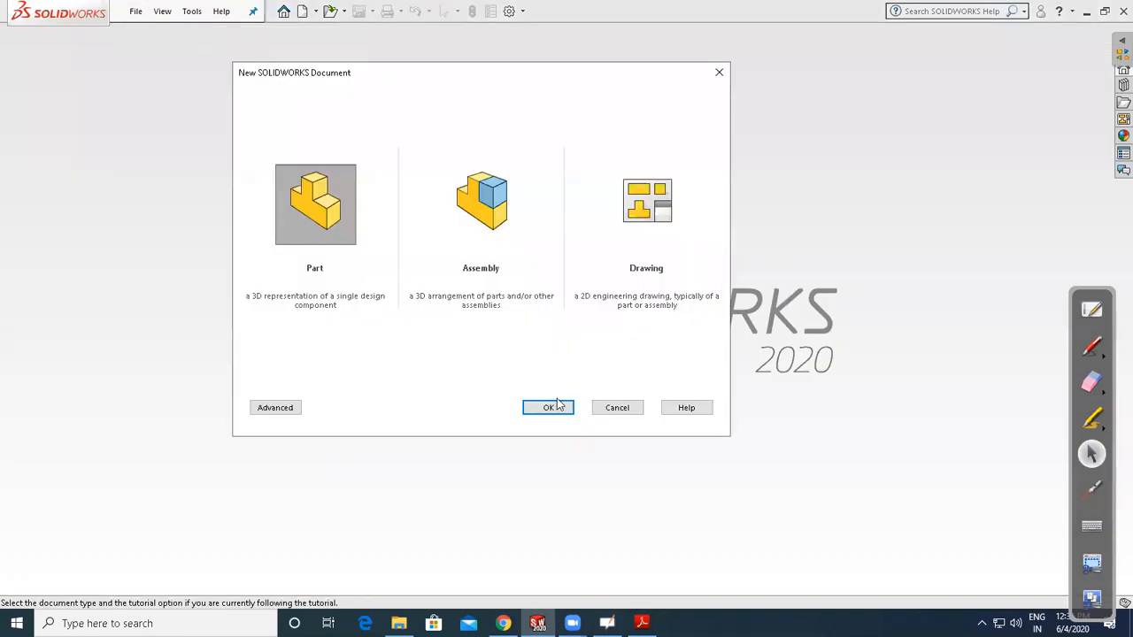
click(542, 408)
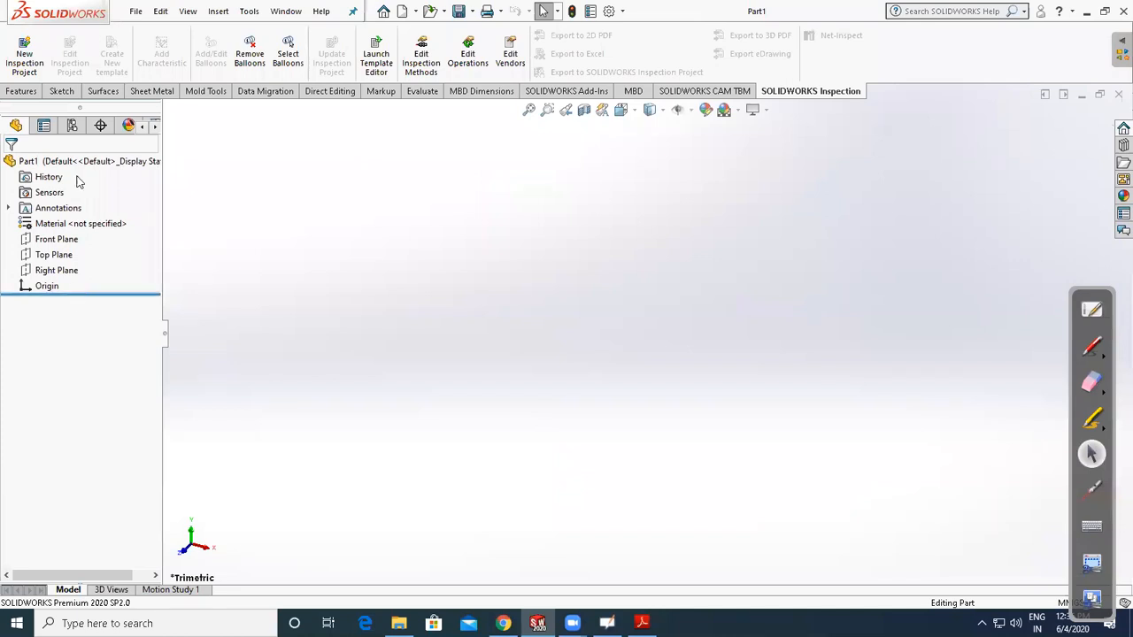
click(61, 91)
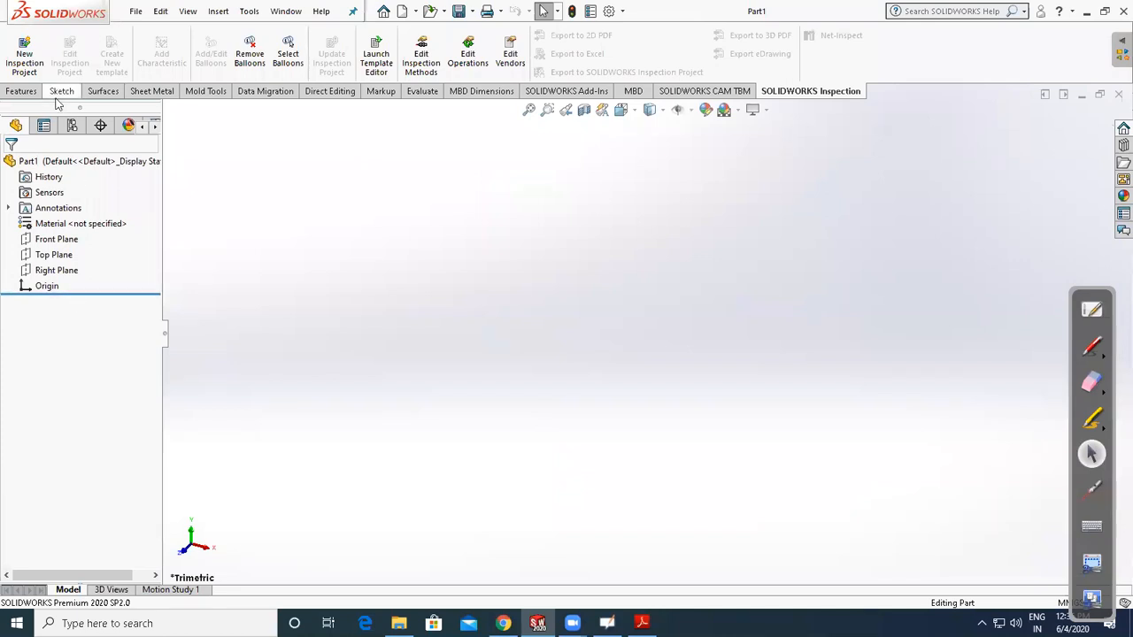
click(53, 246)
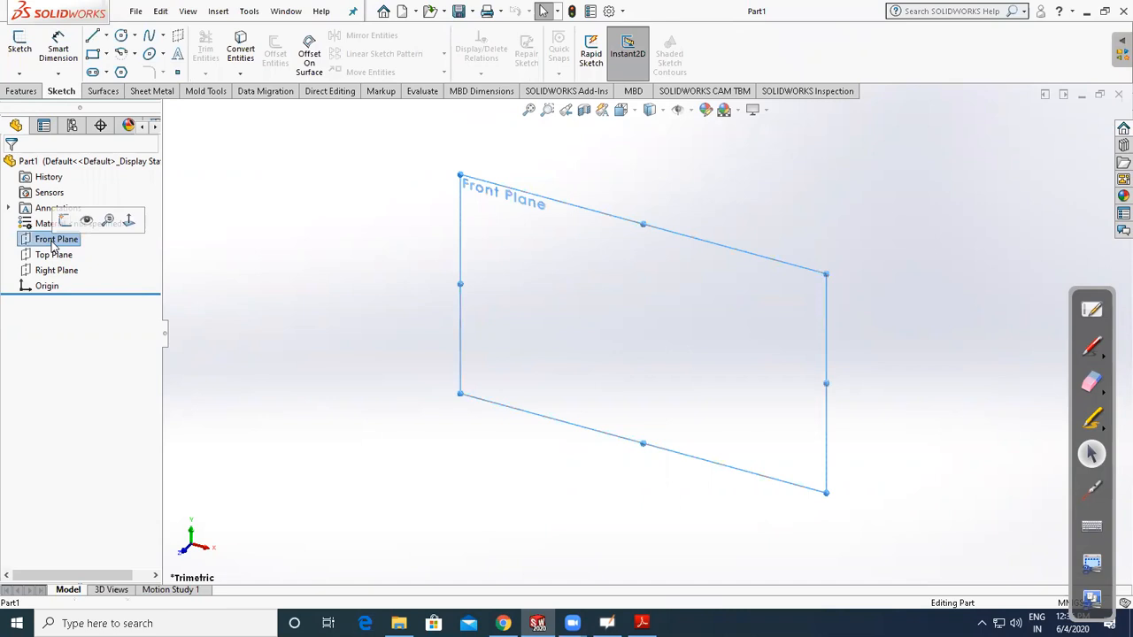
click(20, 46)
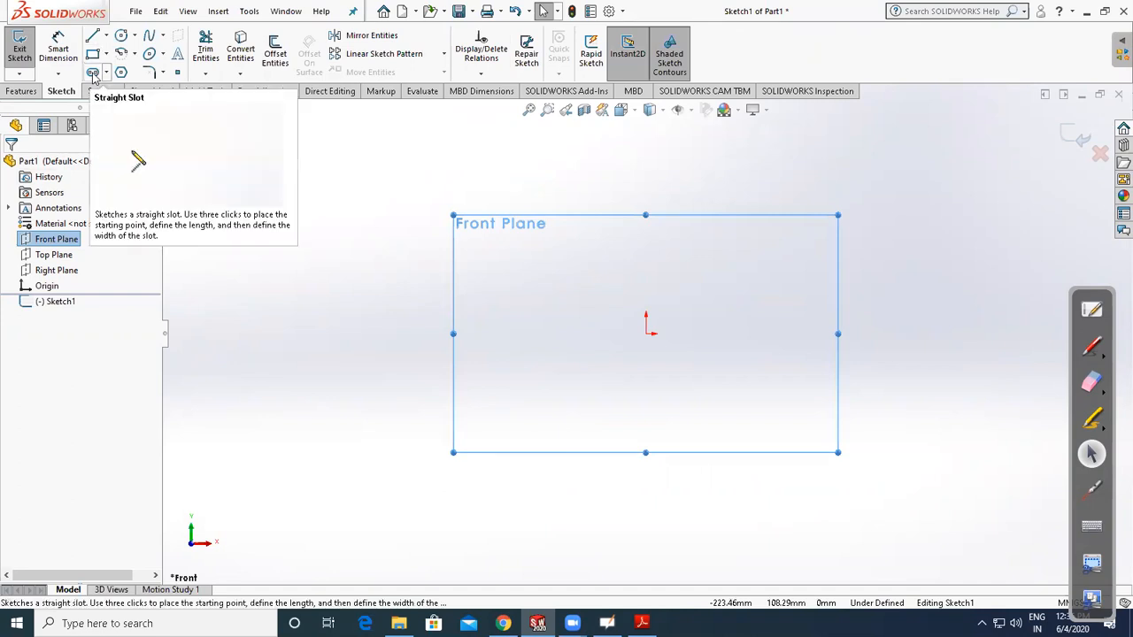
Sketch an ellipse centred on the origin with radii of about 86 mm horizontally and 56 mm vertically
click(149, 53)
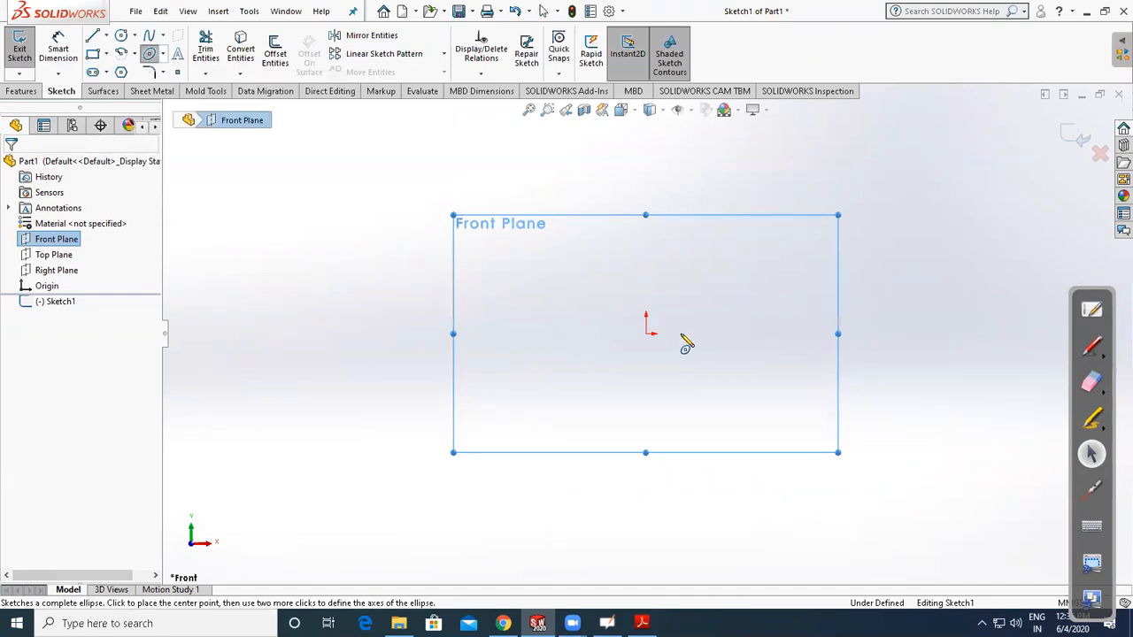
click(646, 333)
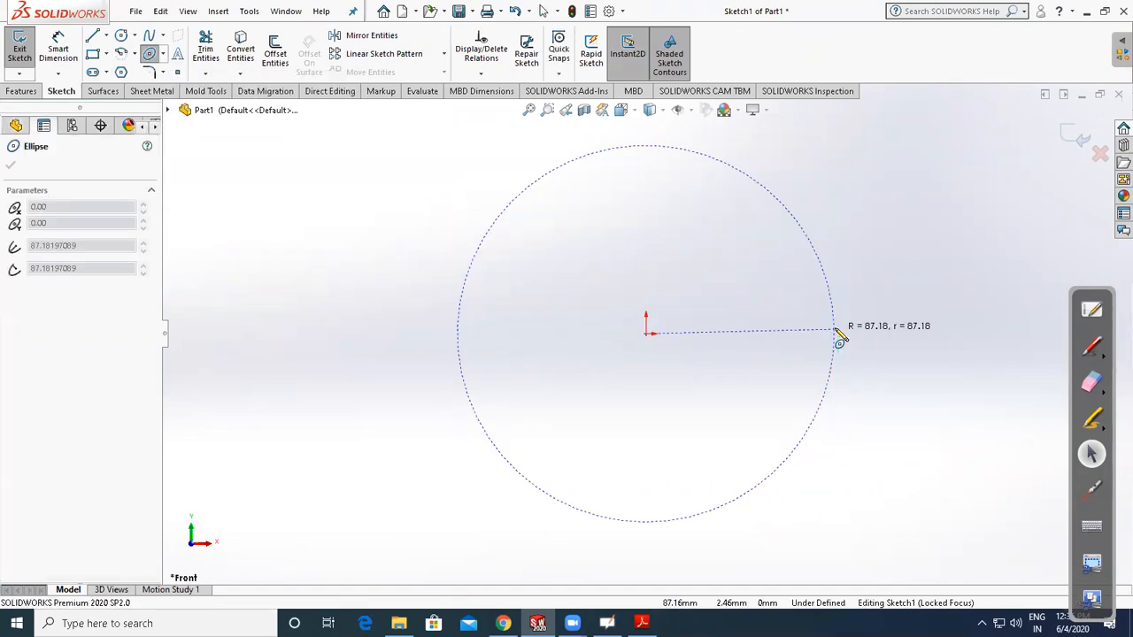
click(833, 334)
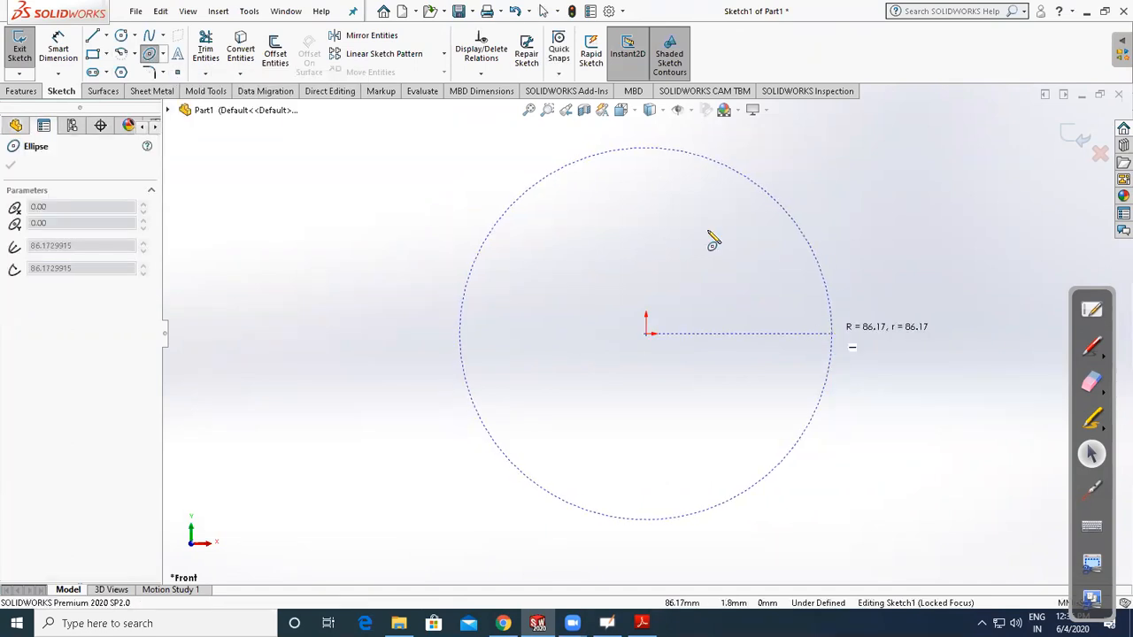
click(695, 217)
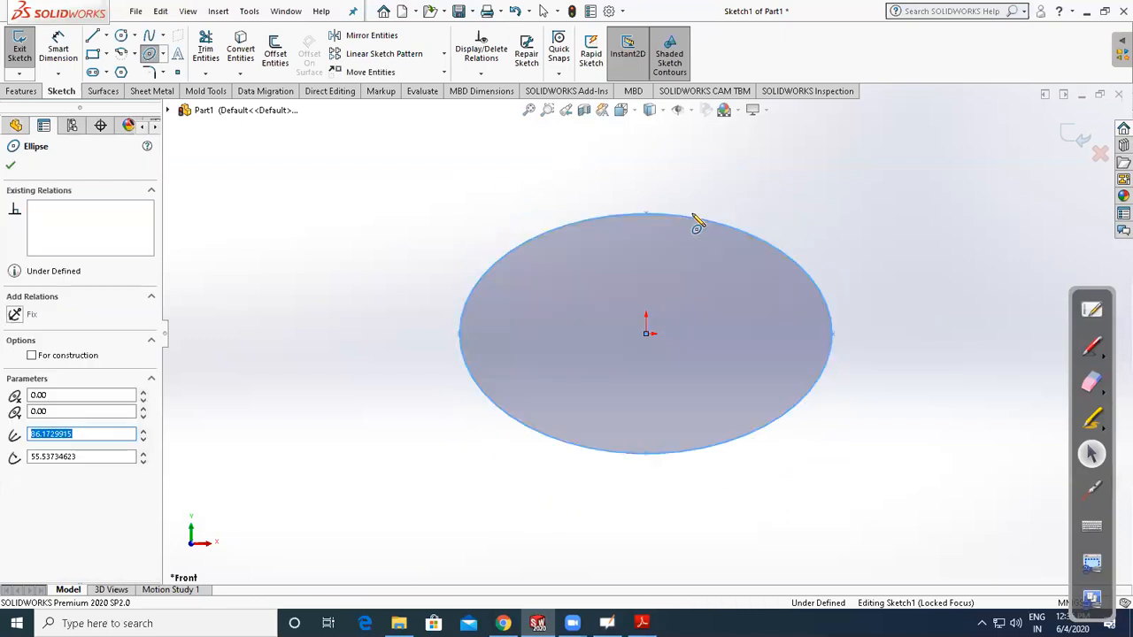
Draw a closed wavy spline all around the ellipse, ending it at its starting point
click(149, 36)
click(221, 274)
click(271, 208)
click(350, 192)
click(377, 162)
click(499, 180)
click(546, 159)
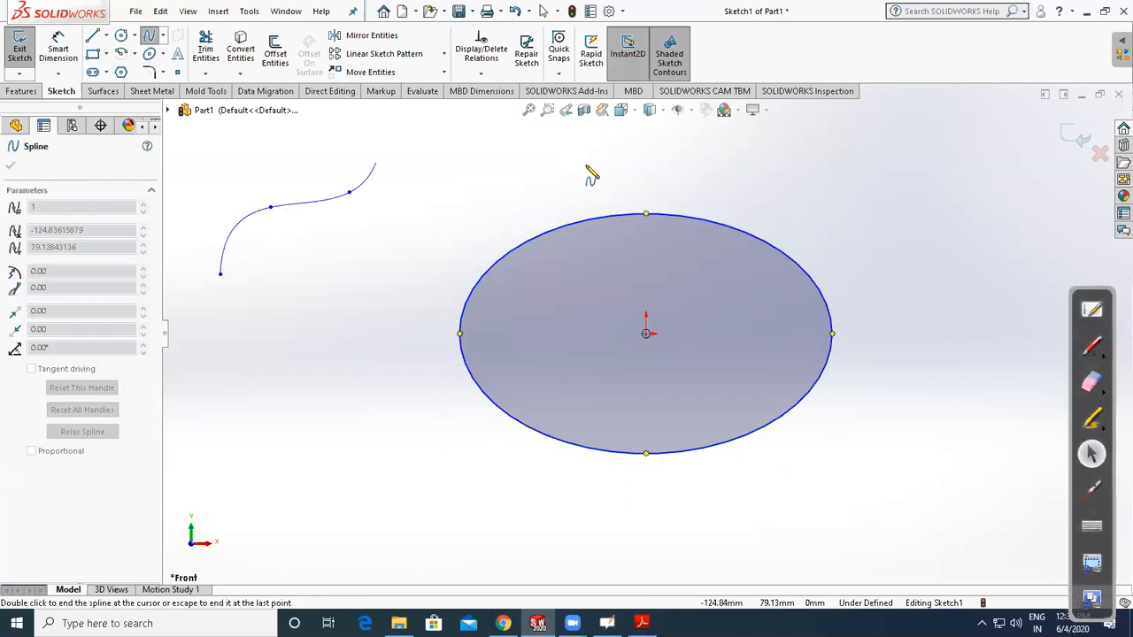
click(647, 176)
click(704, 171)
click(794, 186)
click(883, 209)
click(914, 248)
click(874, 310)
click(883, 414)
click(832, 461)
click(751, 507)
click(499, 547)
click(296, 463)
click(193, 317)
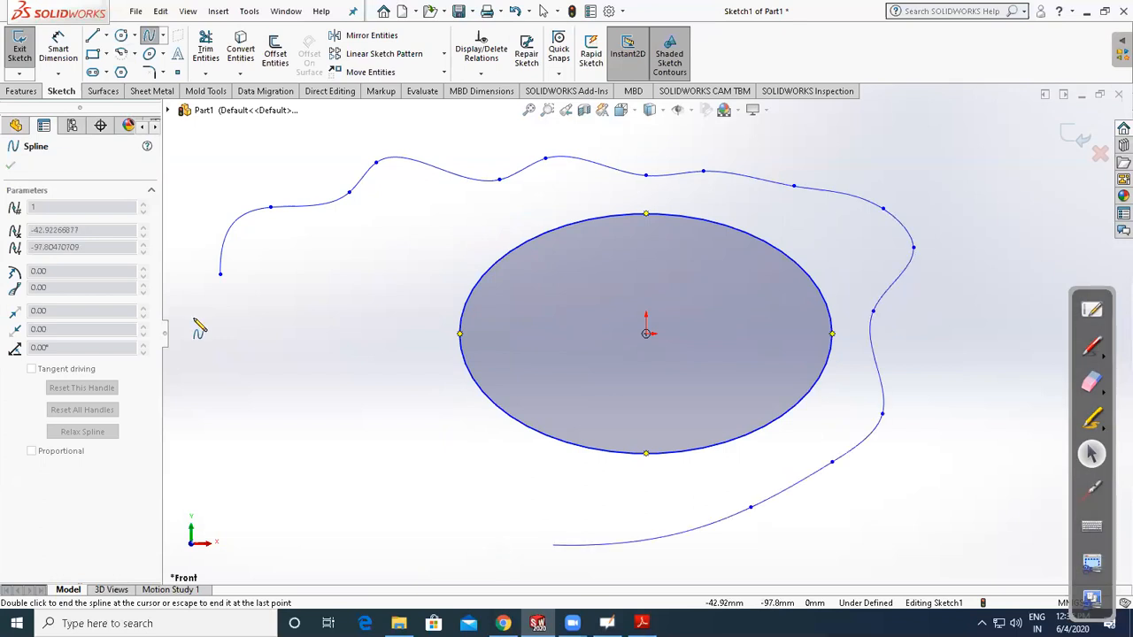
click(220, 275)
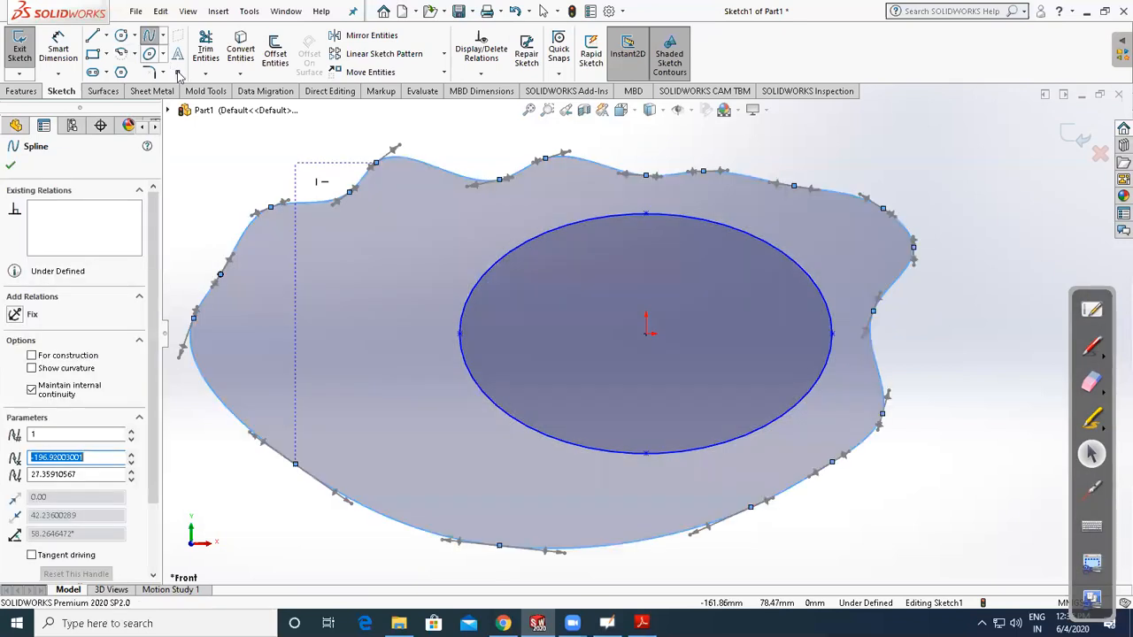
Place seven sketch points to the right of the spline and one more to its upper left
click(177, 73)
scroll(541, 322, up, 1)
click(844, 172)
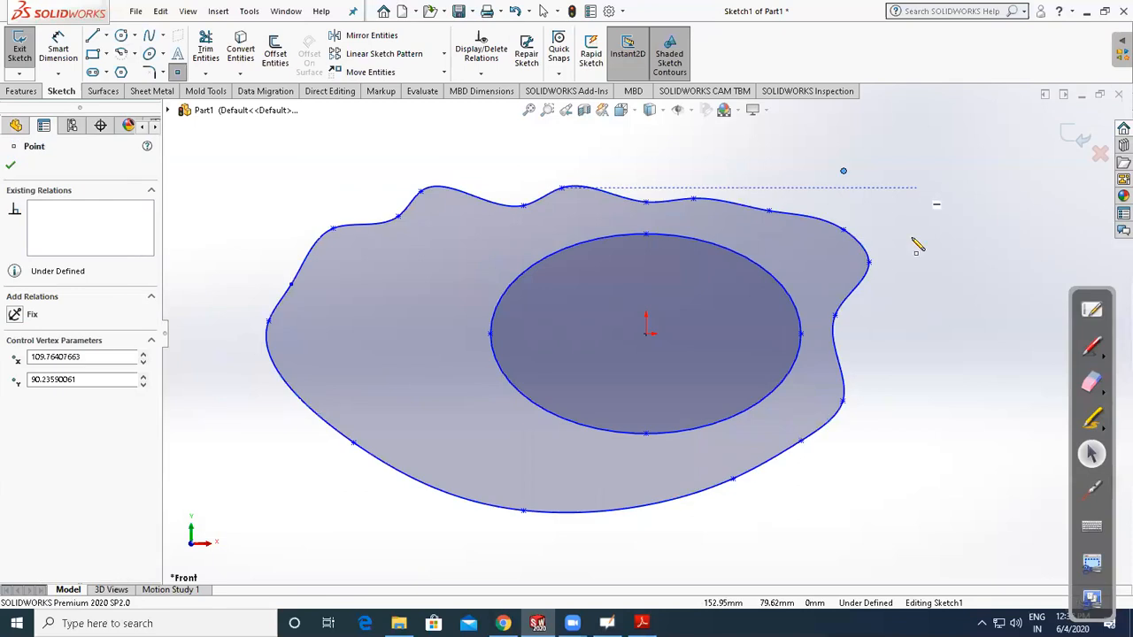
click(925, 188)
click(954, 342)
click(919, 434)
click(896, 310)
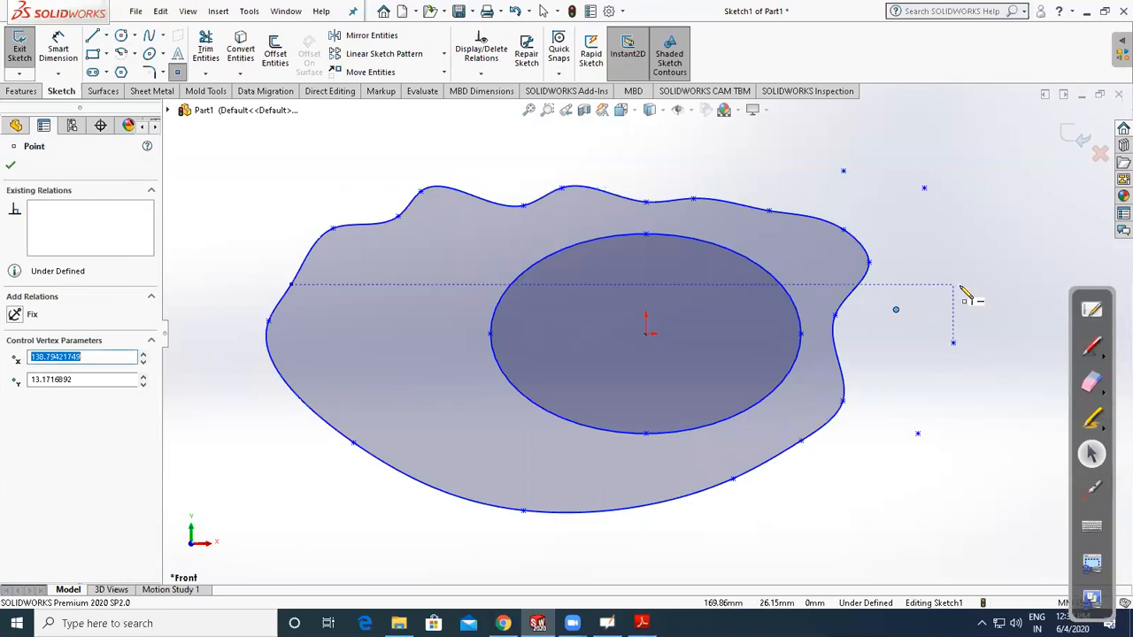
click(974, 285)
click(953, 427)
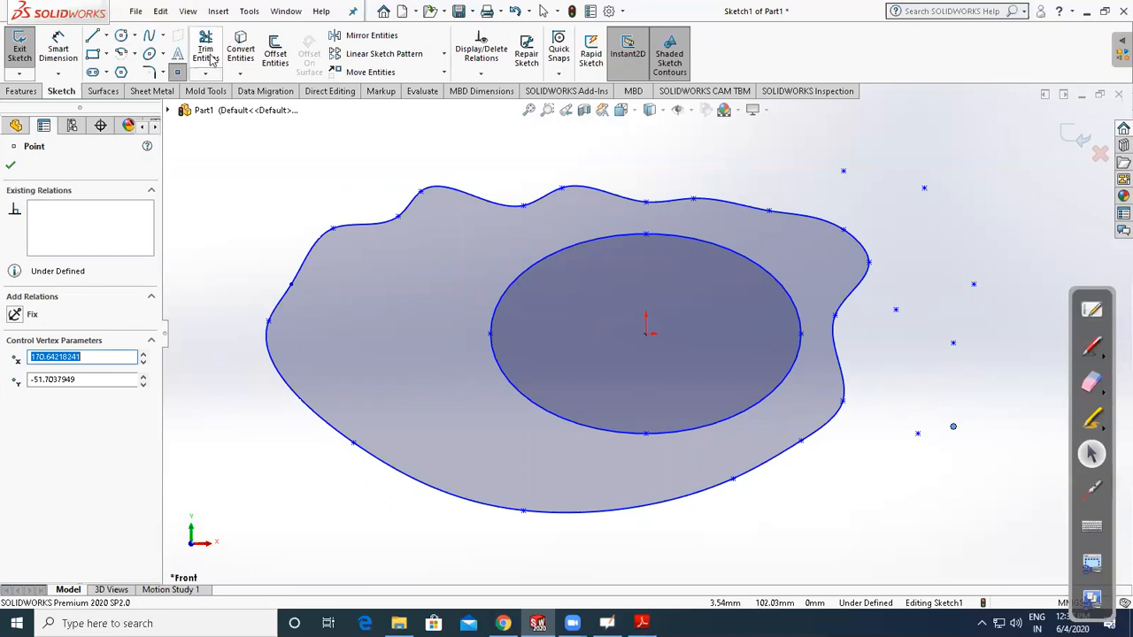
scroll(567, 319, up, 3)
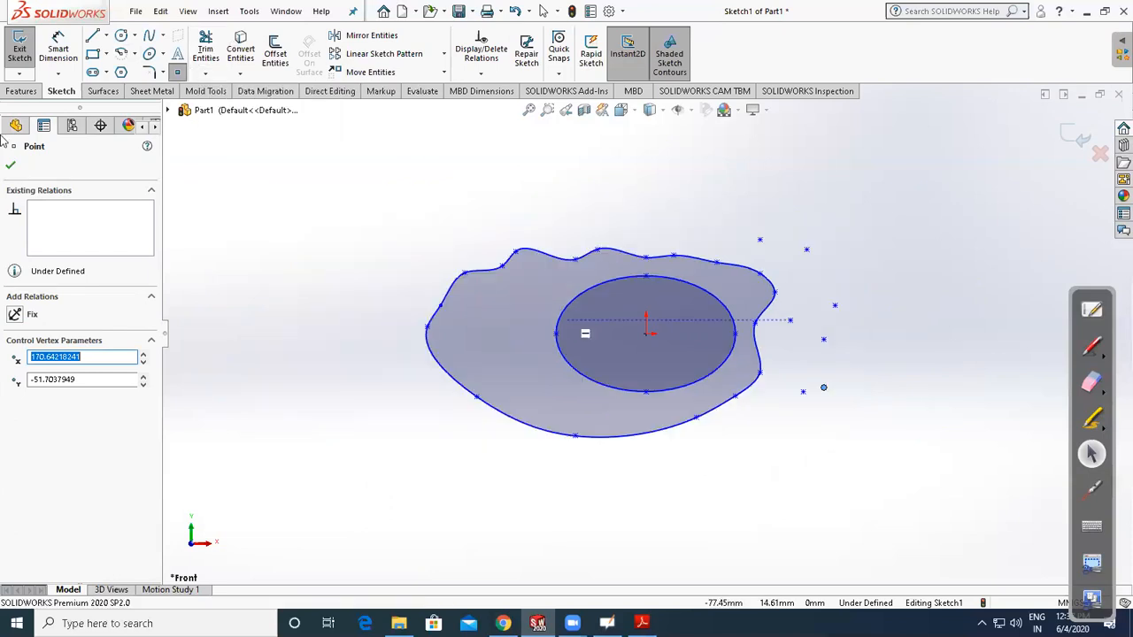
drag(824, 387, 317, 195)
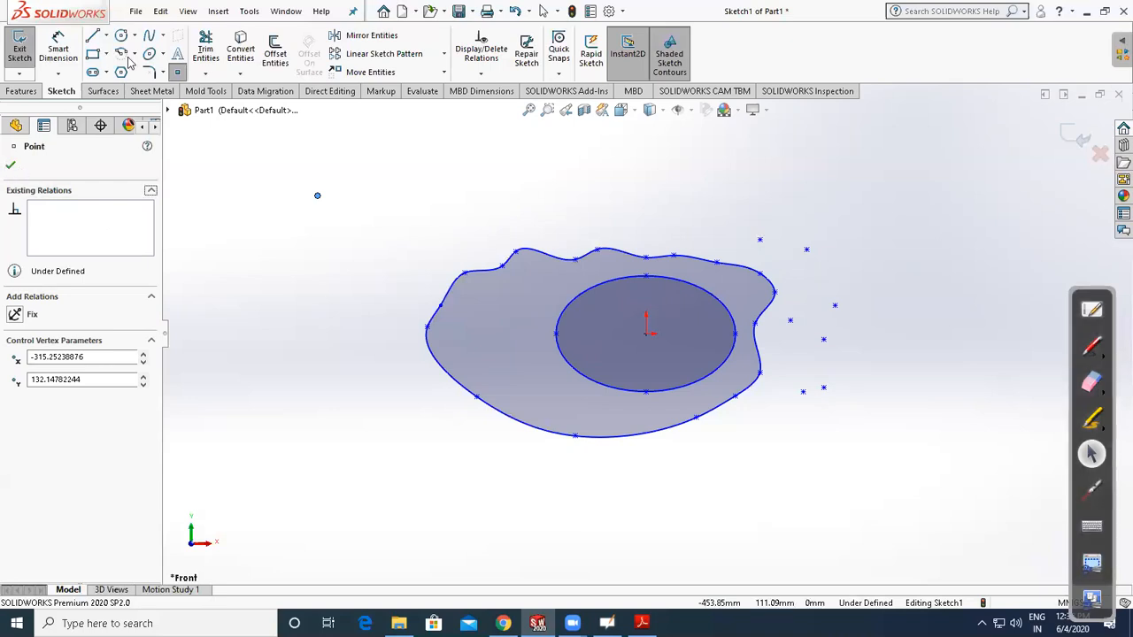
Delete the ellipse, the spline and the points from the sketch
mouse_move(409, 196)
mouse_down()
mouse_move(836, 485)
mouse_move(847, 476)
mouse_up()
key(Delete)
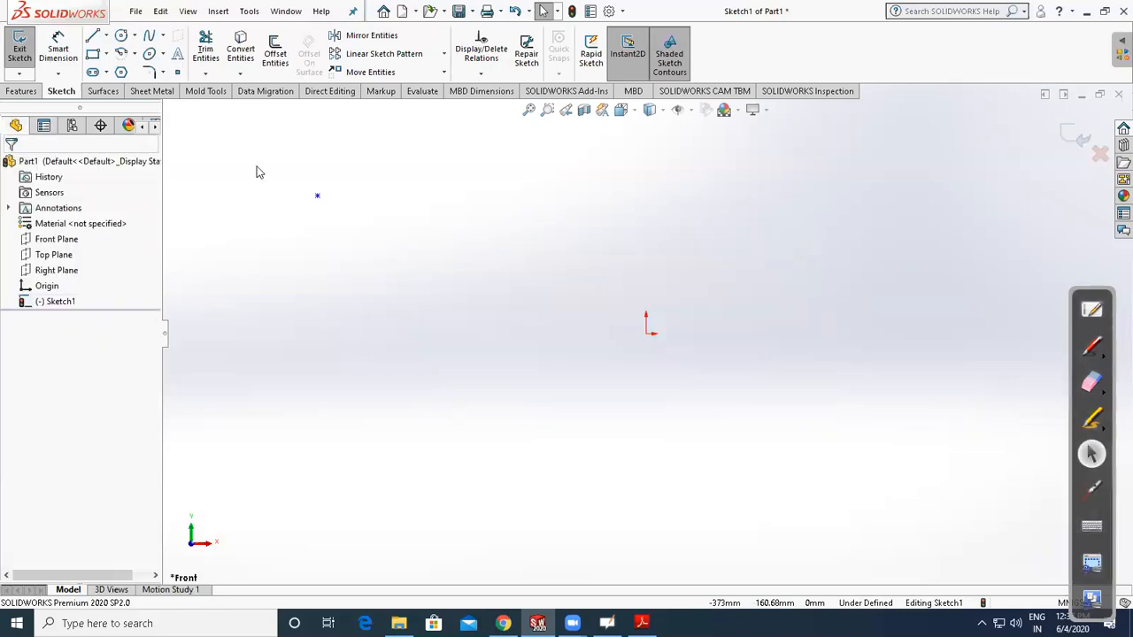
Sketch a slightly sloping line about 119 mm long just above the origin
click(91, 36)
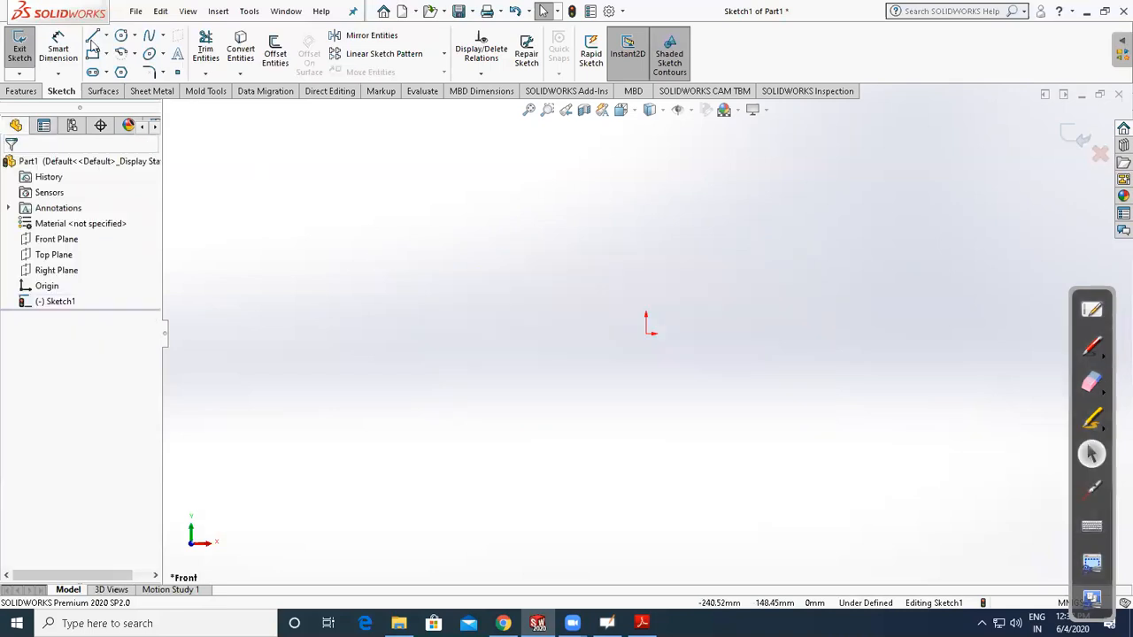
click(812, 310)
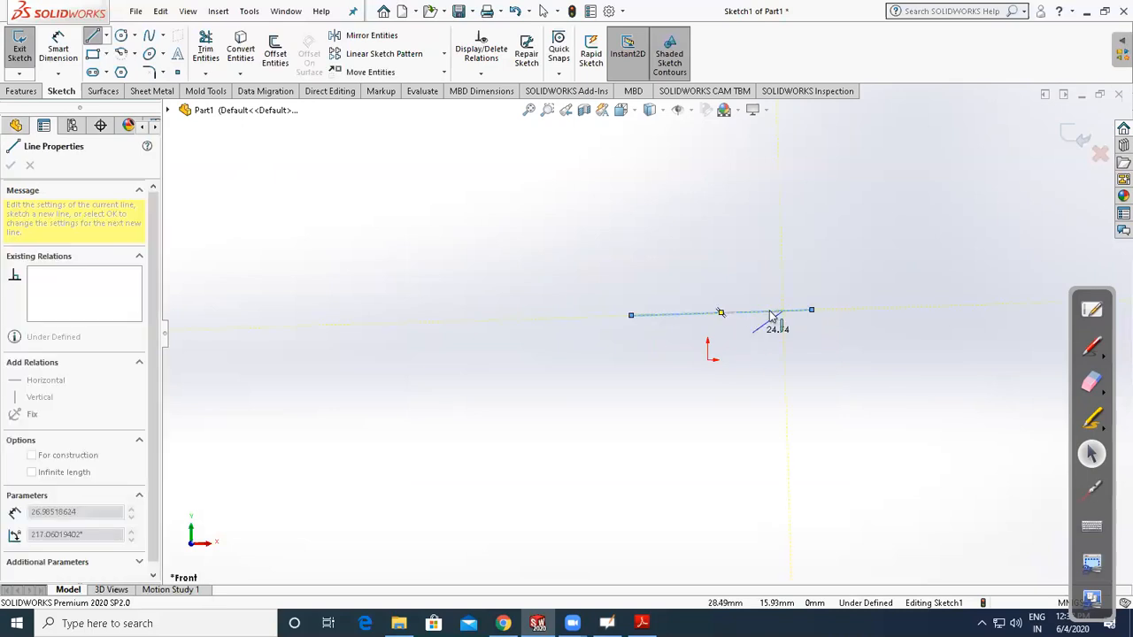
key(Escape)
Constrain the line's midpoint to the origin and make the line horizontal
click(709, 313)
ctrl+click(706, 362)
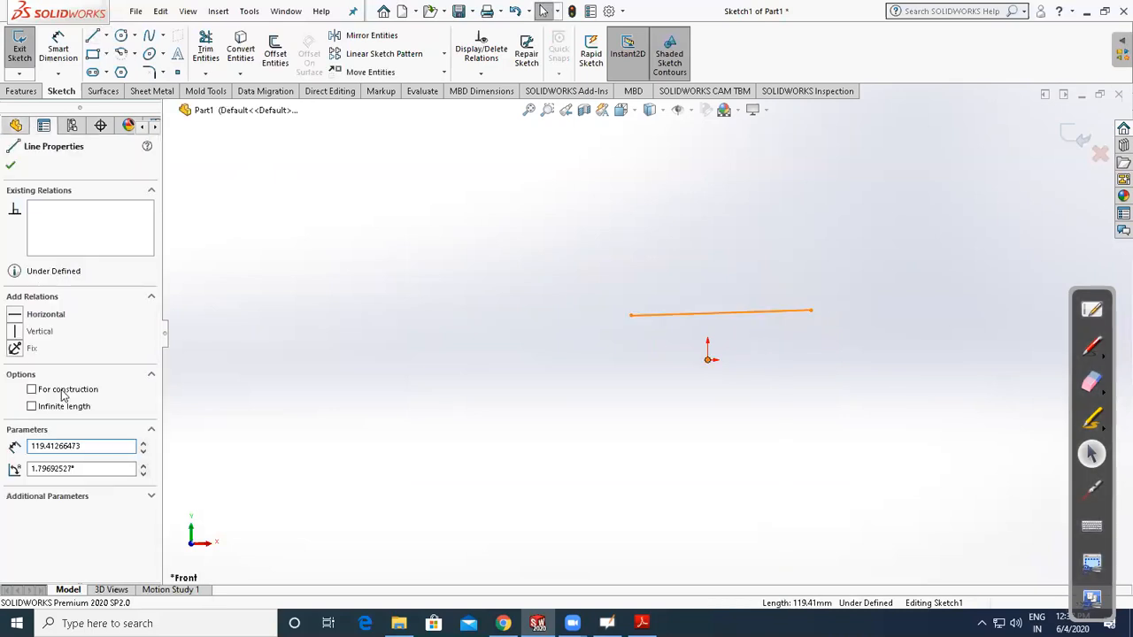
click(59, 394)
click(765, 361)
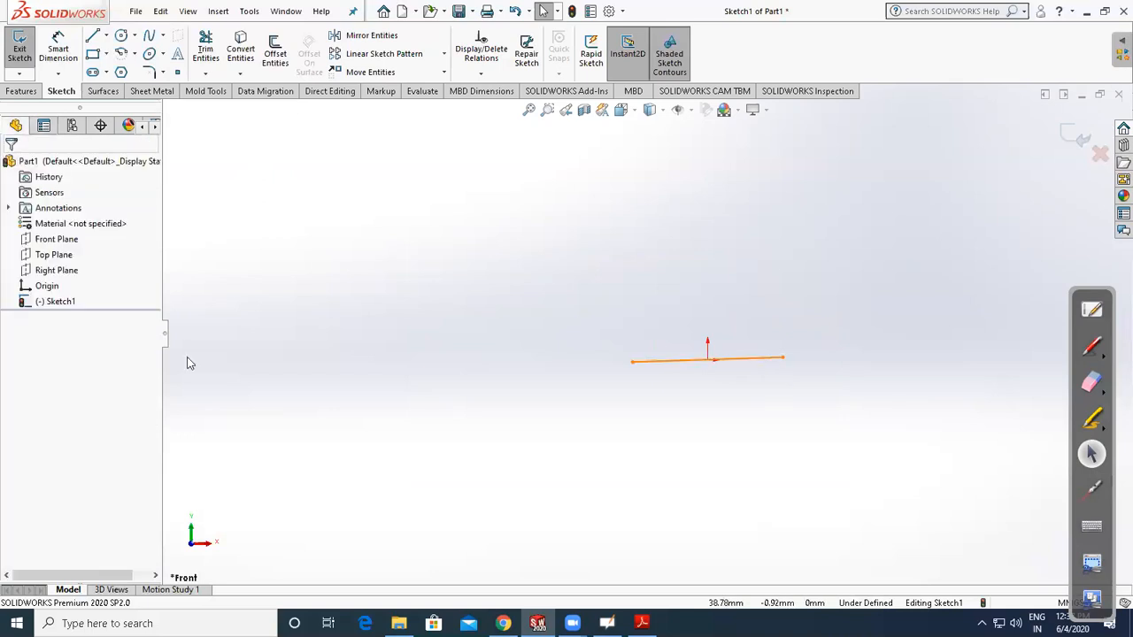
click(45, 315)
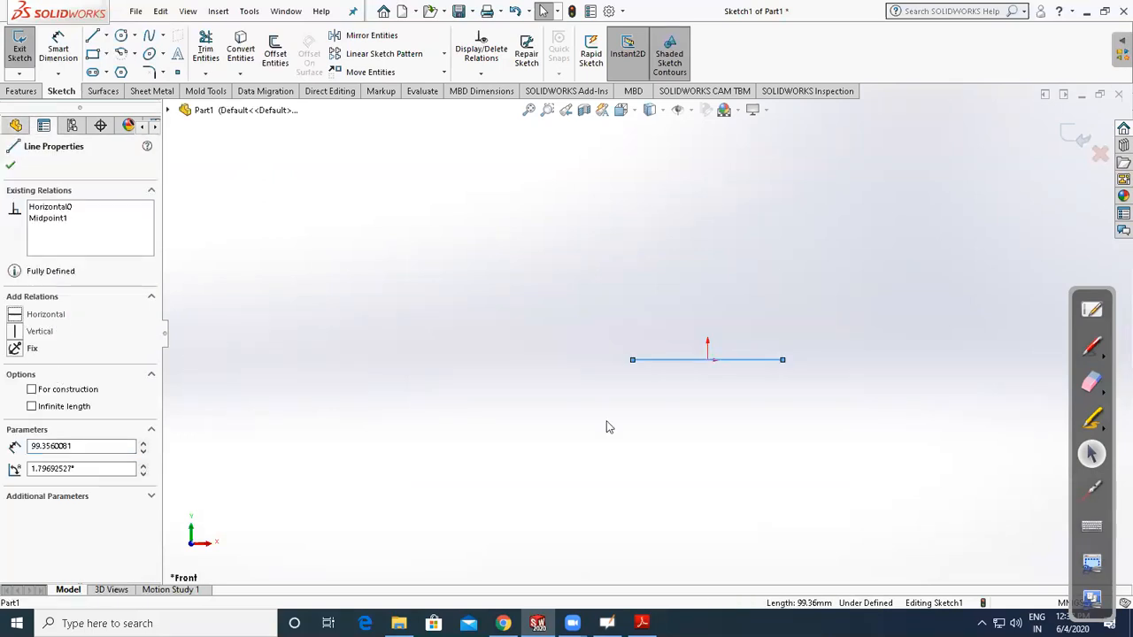
click(772, 388)
scroll(772, 388, down, 2)
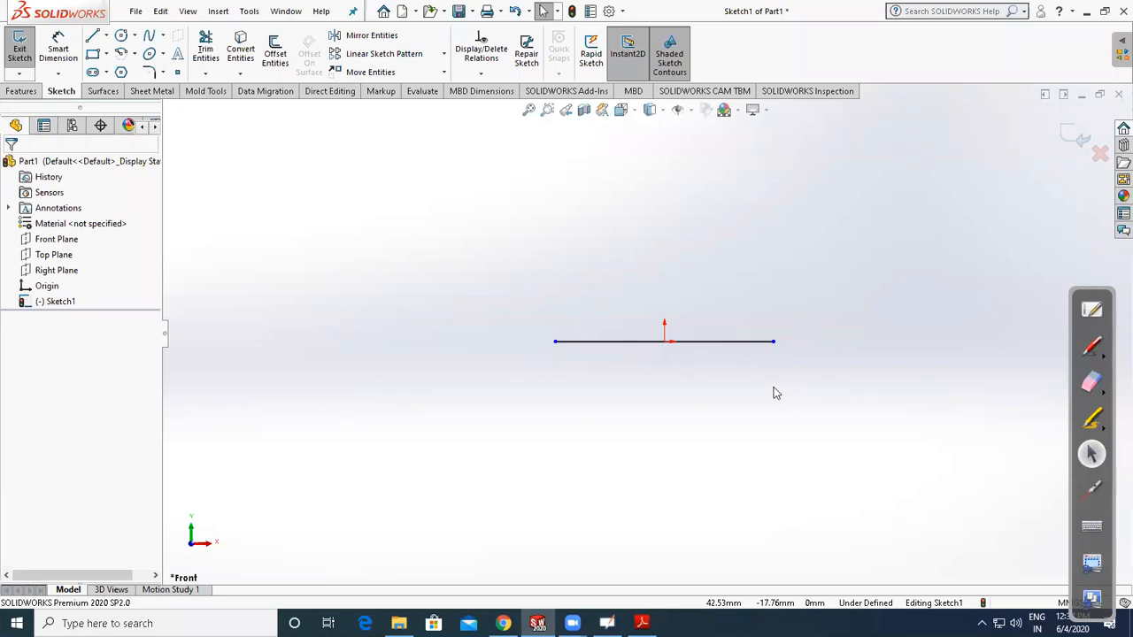
Offset the line by 20 mm with the direction reversed so the copy lies above it
click(267, 66)
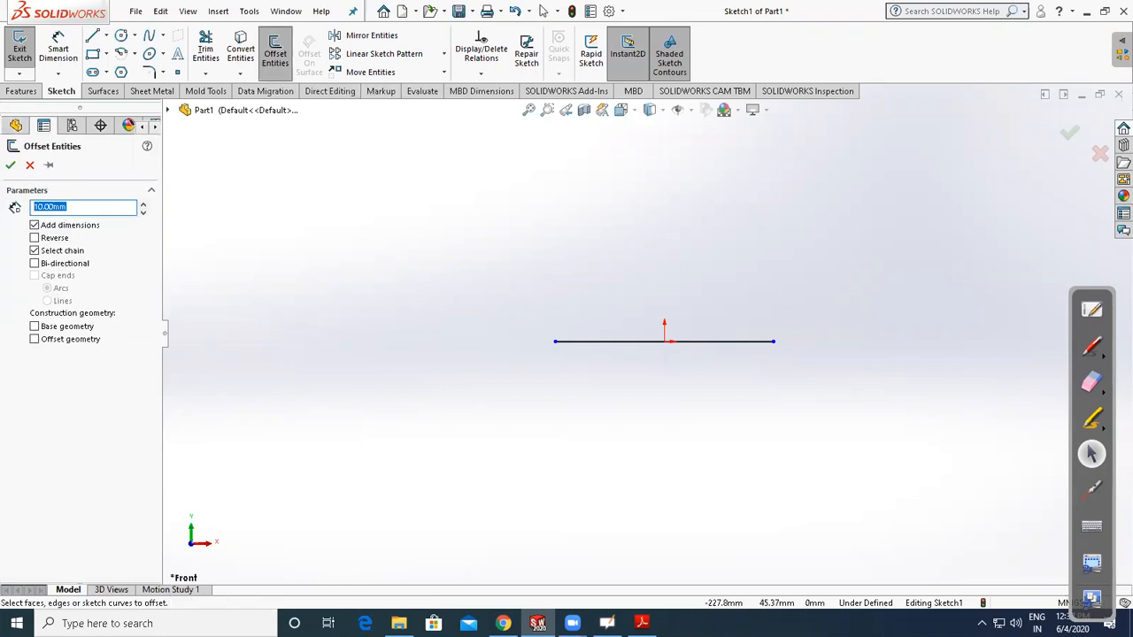
text(20)
click(691, 344)
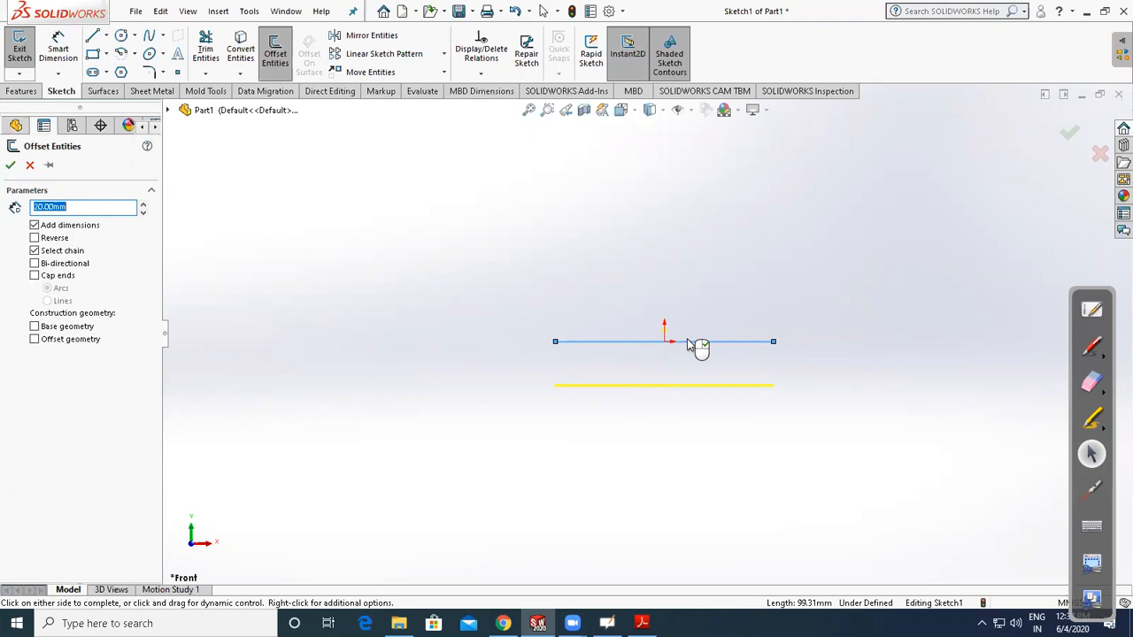
click(53, 239)
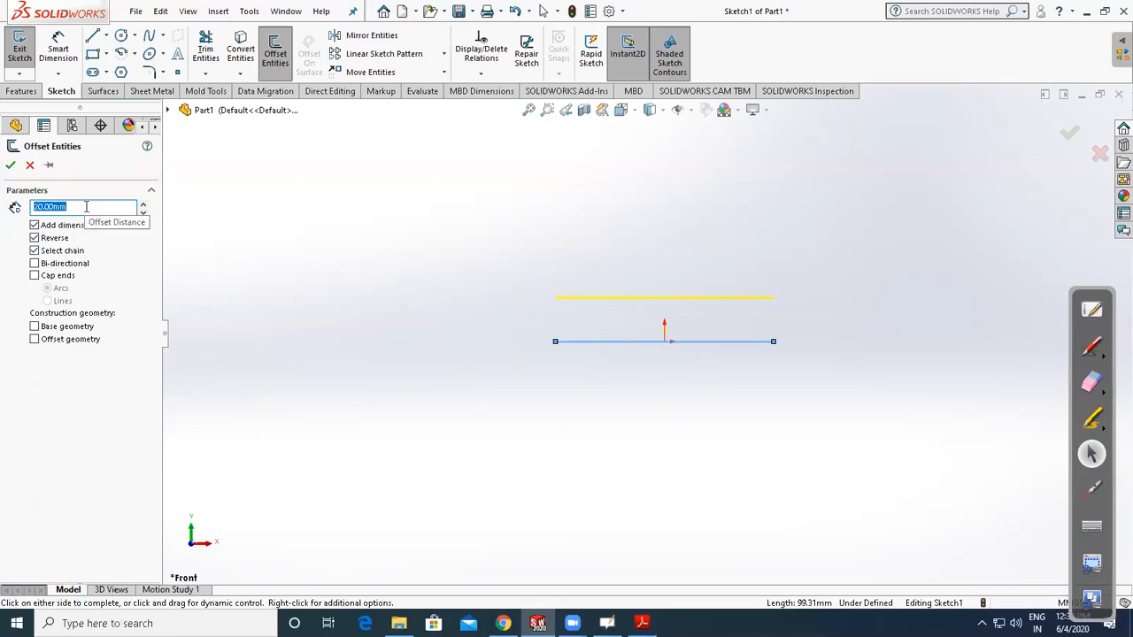
click(9, 166)
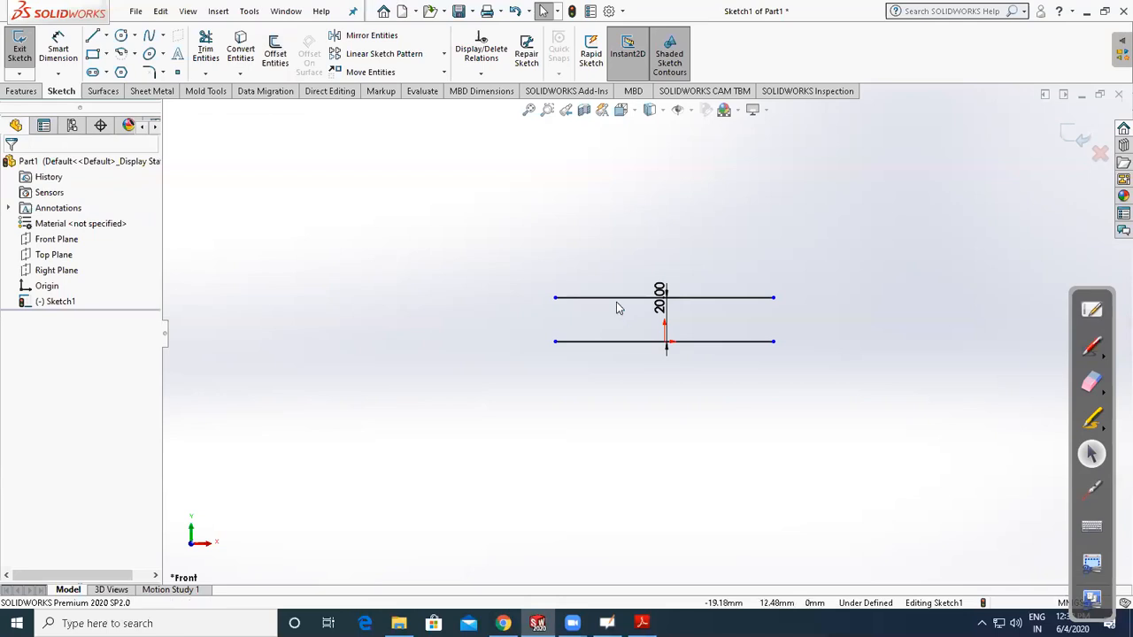
Undo the single-sided offset of the line
click(553, 342)
click(476, 271)
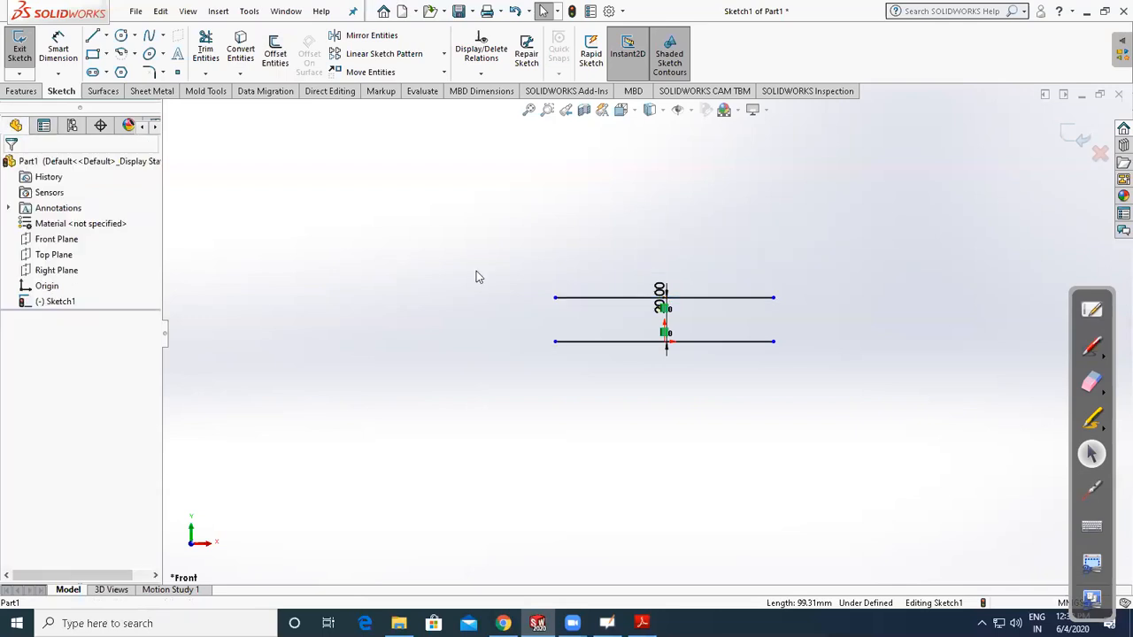
key(ctrl+z)
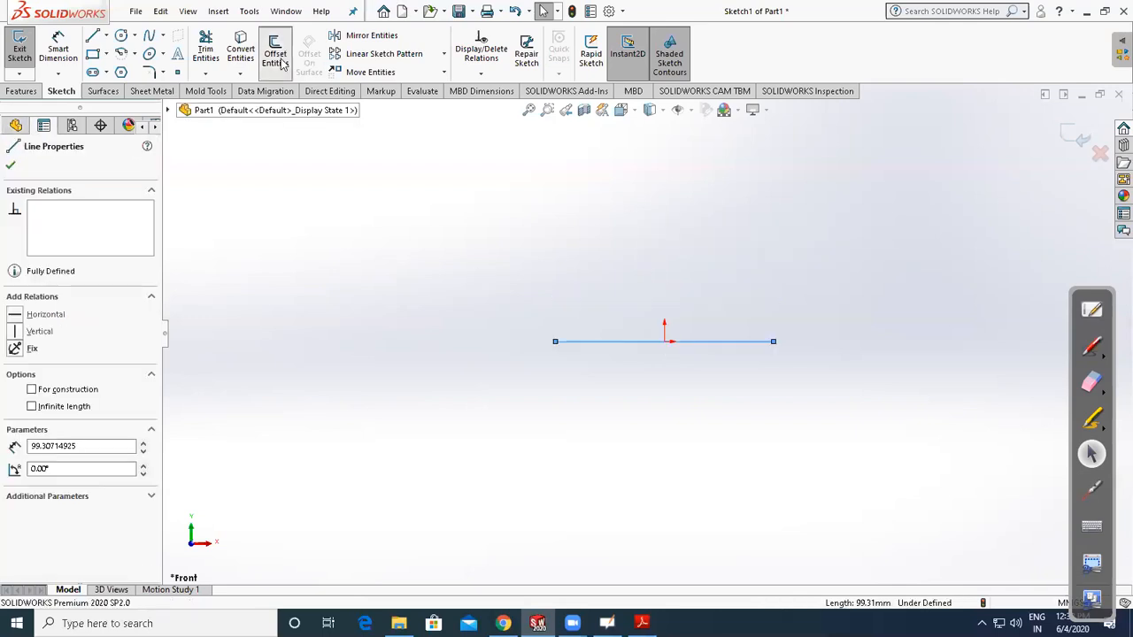
Offset the line 20 mm bi-directionally and cap the ends with arcs
click(281, 63)
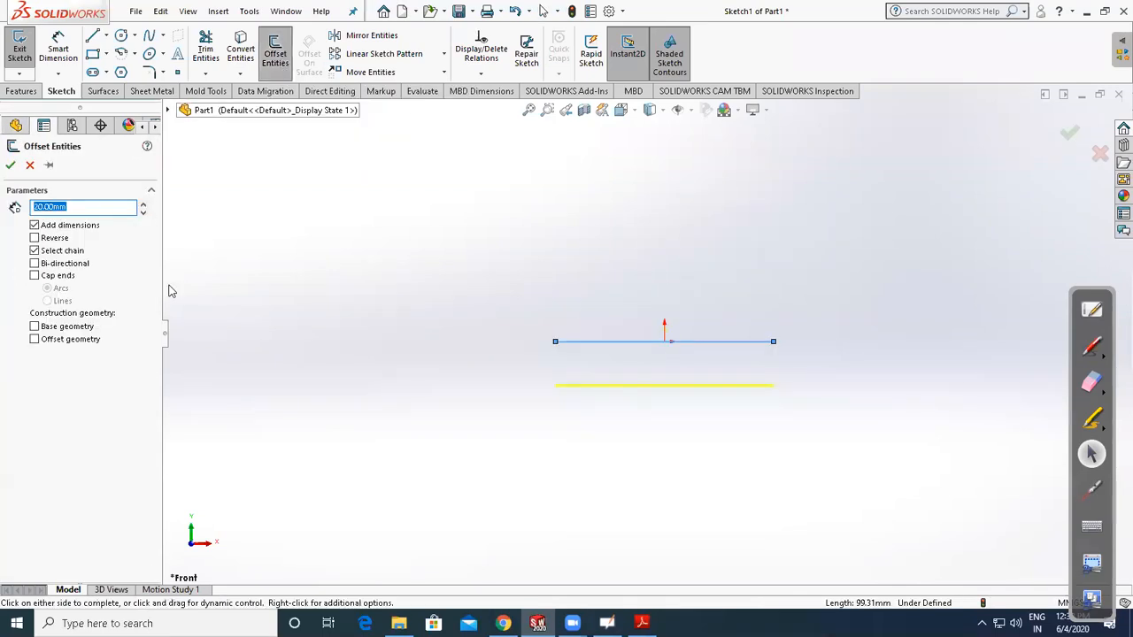
click(65, 268)
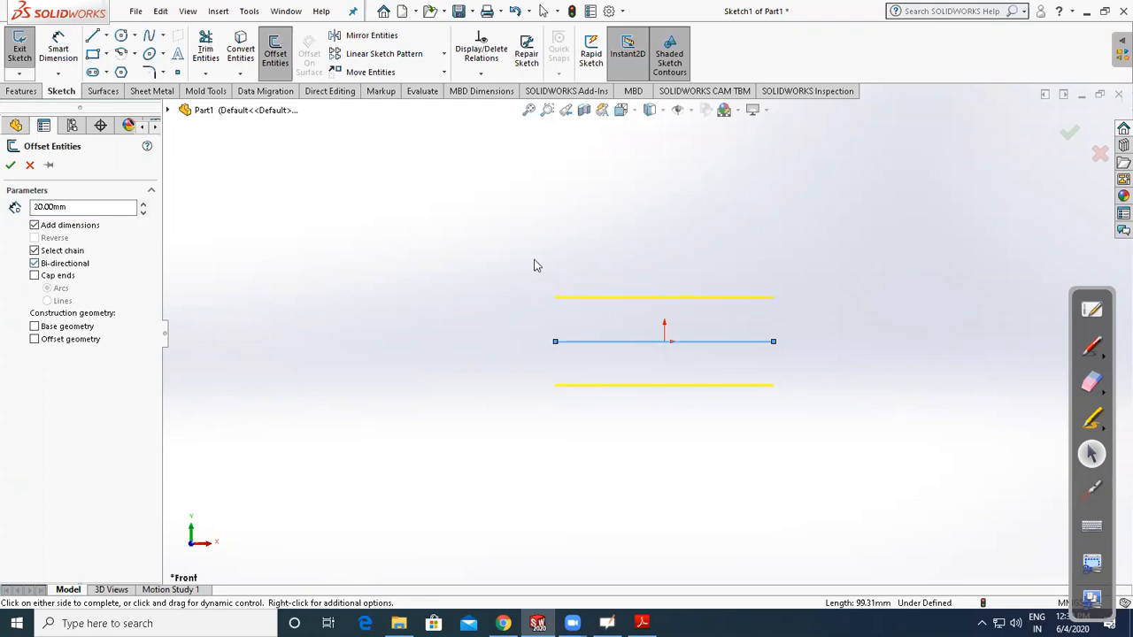
click(34, 276)
click(11, 165)
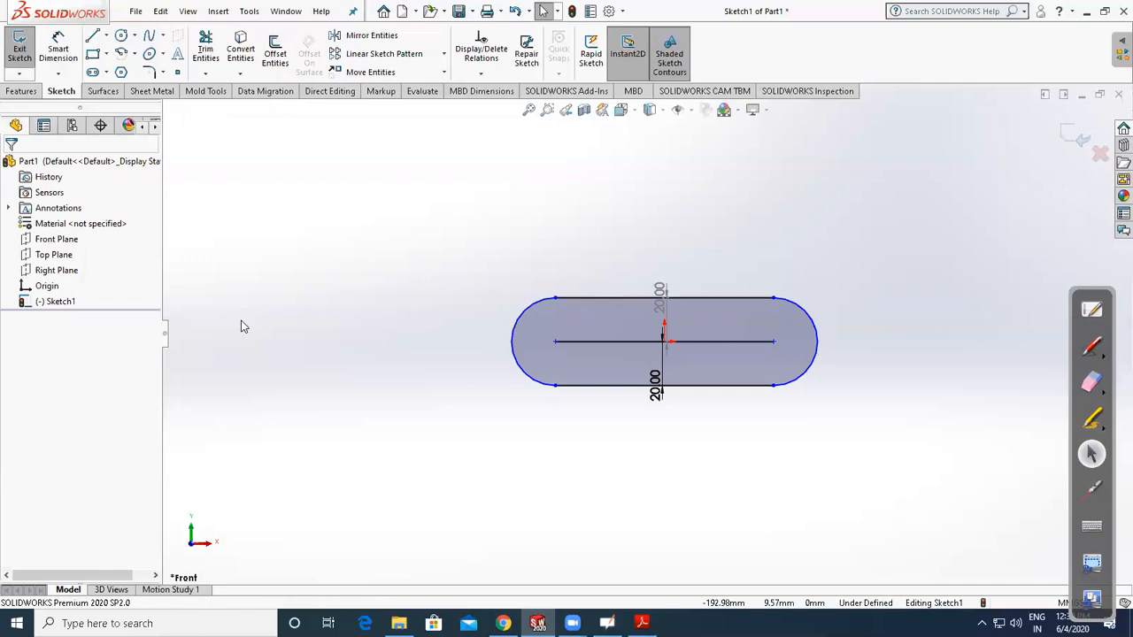
Replace the offset with a 20 mm bi-directional, arc-capped one that turns the base line into construction geometry
key(ctrl+z)
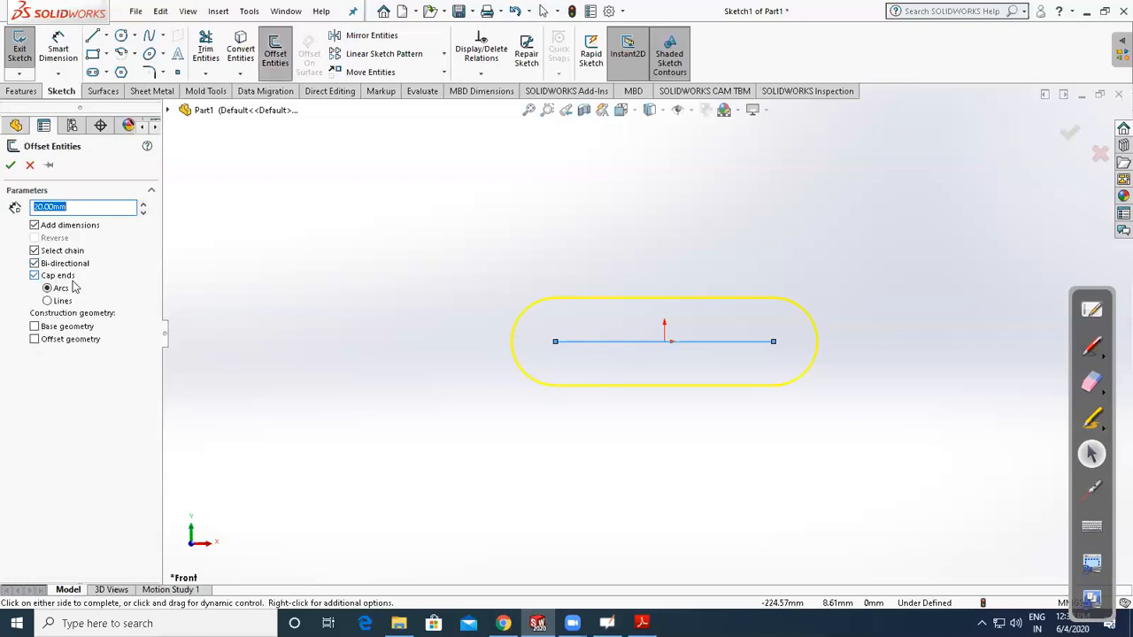
click(55, 329)
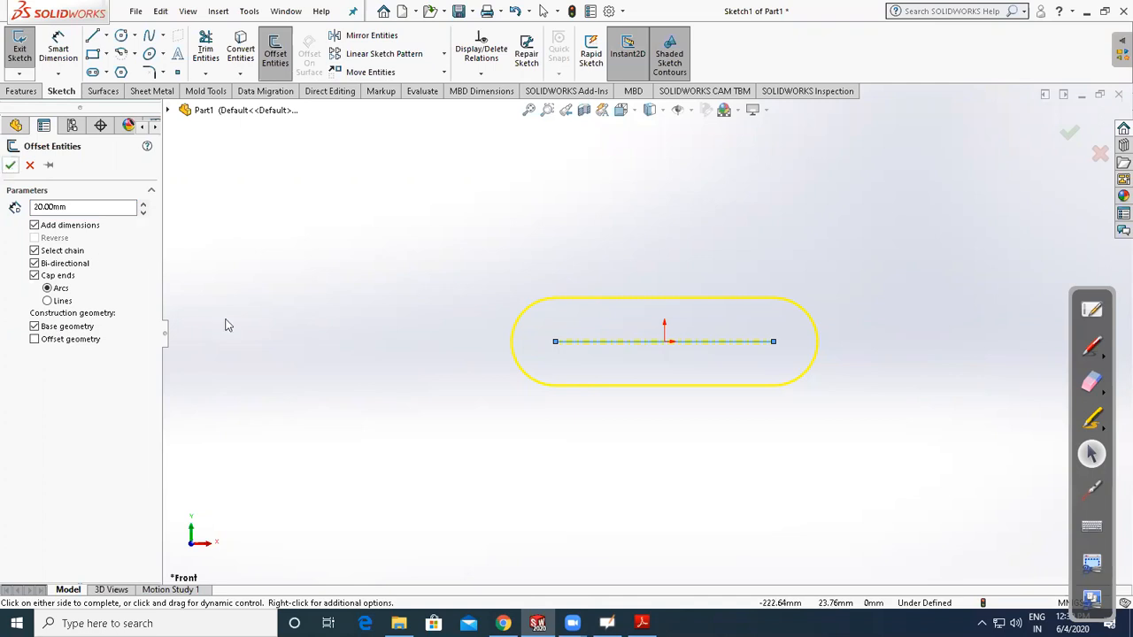
click(609, 353)
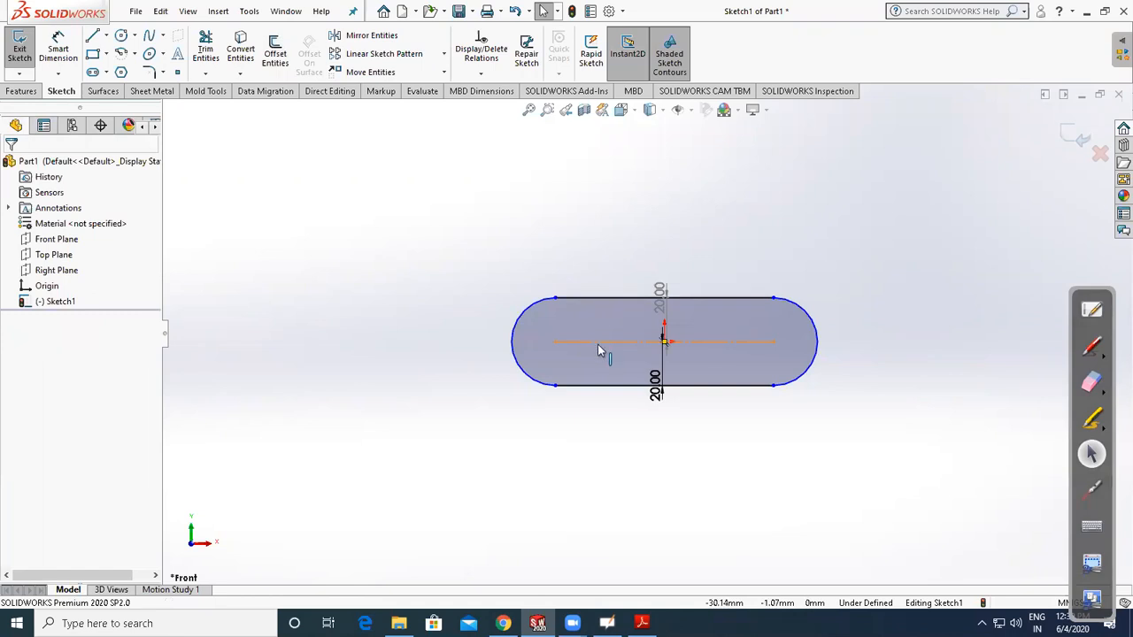
Offset the slot's upper line, left arc and lower line 20 mm outward, with chain selection and capped ends off and base geometry as construction
click(269, 54)
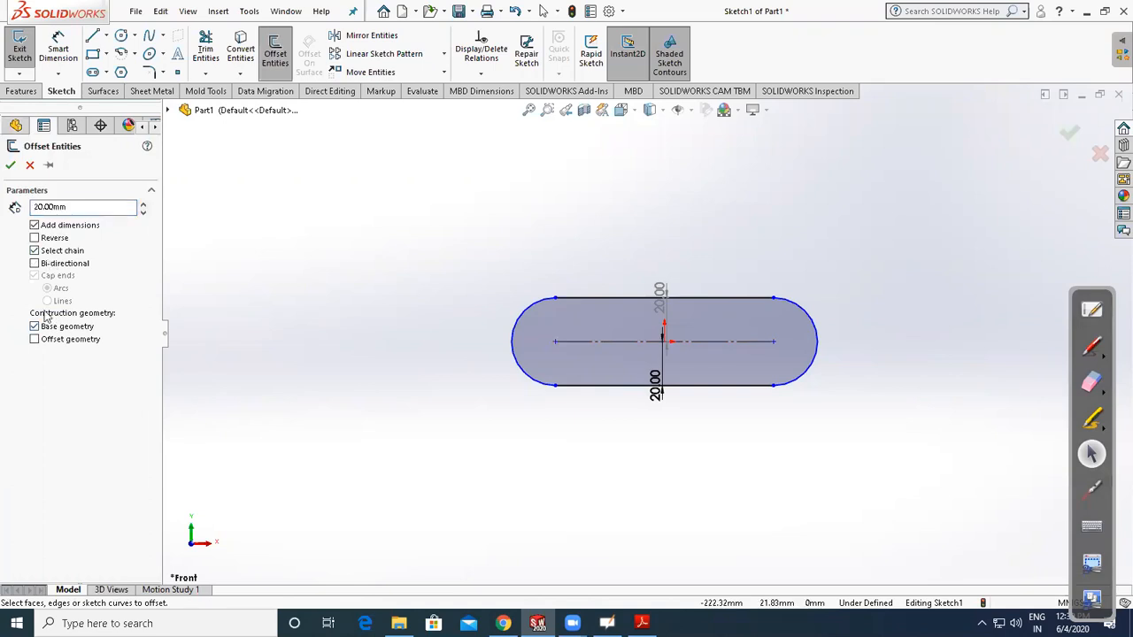
click(36, 262)
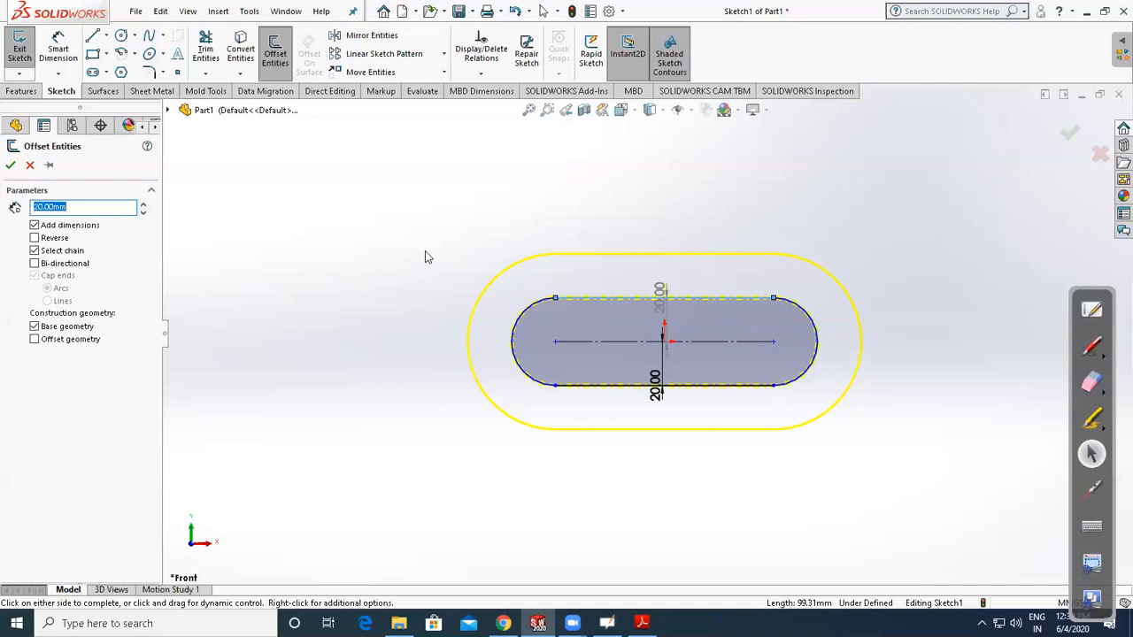
click(62, 252)
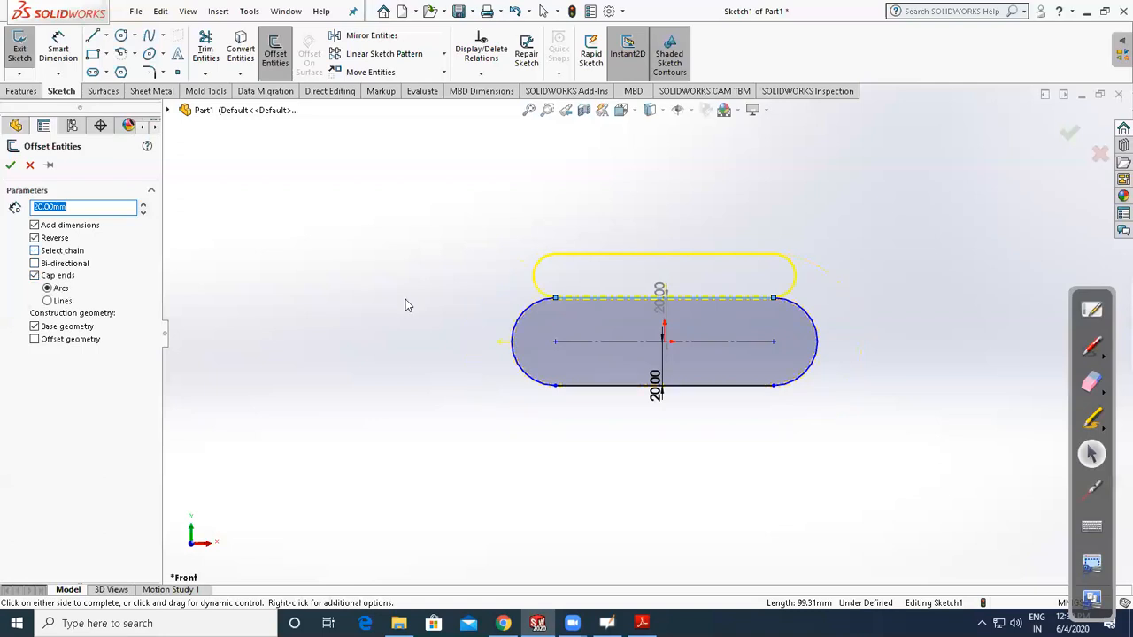
click(36, 276)
click(523, 325)
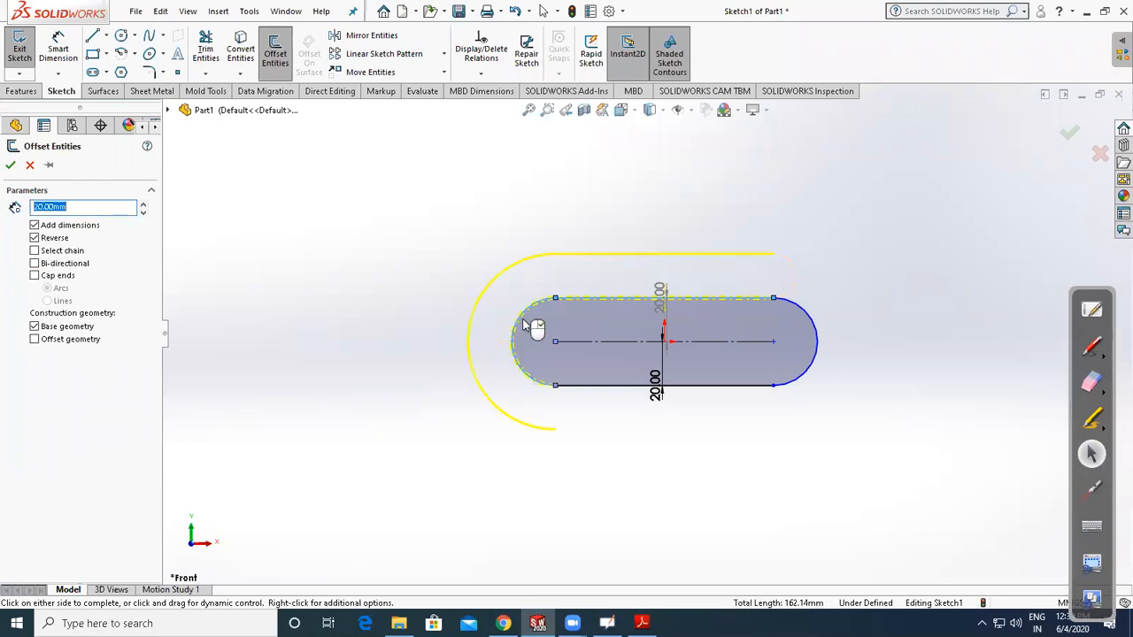
click(592, 388)
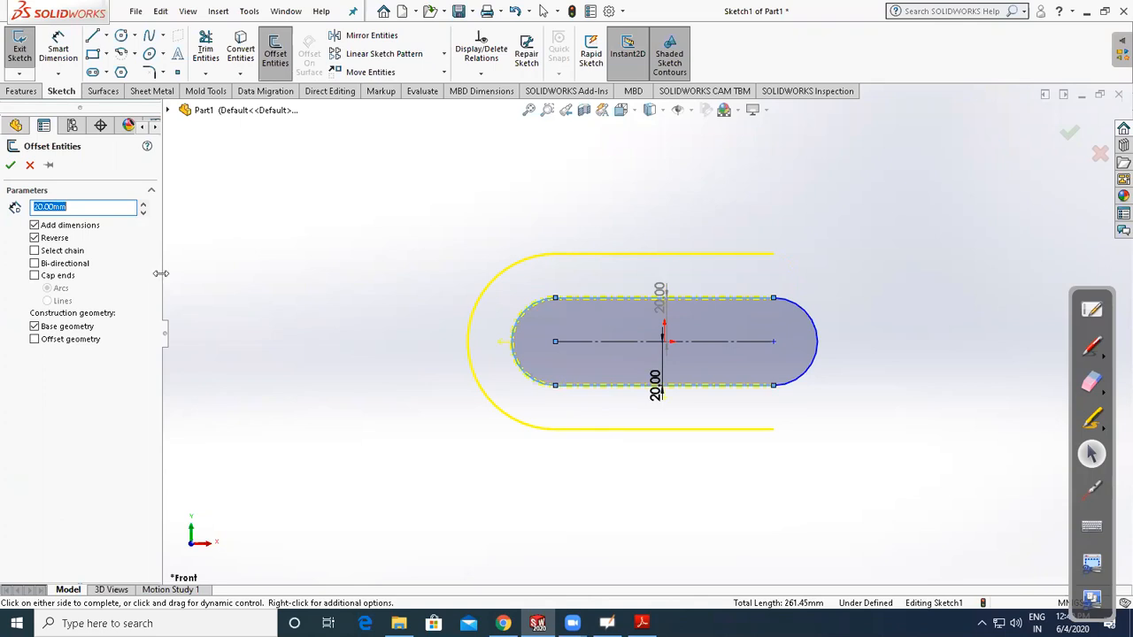
click(498, 354)
key(z)
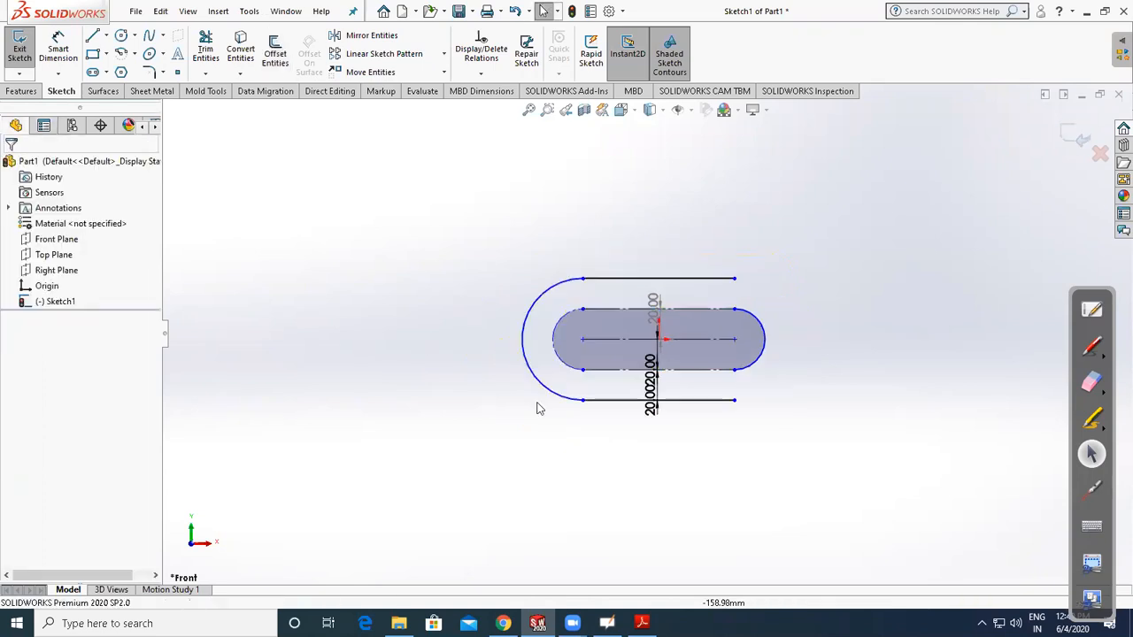
Delete all entities and dimensions from the sketch
key(ctrl+a)
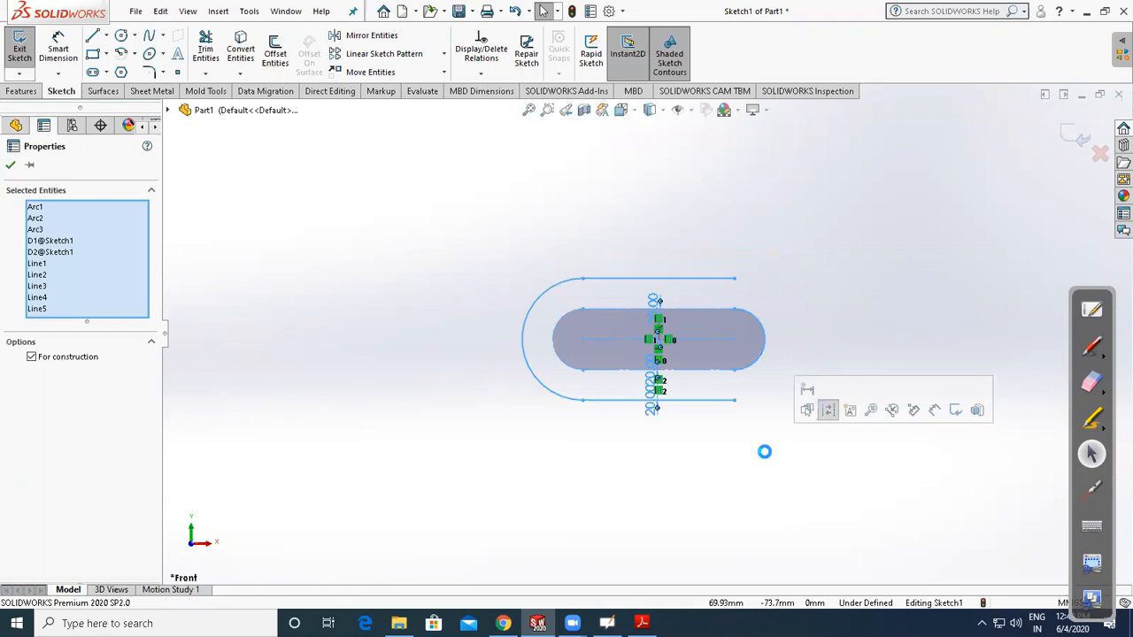
key(Delete)
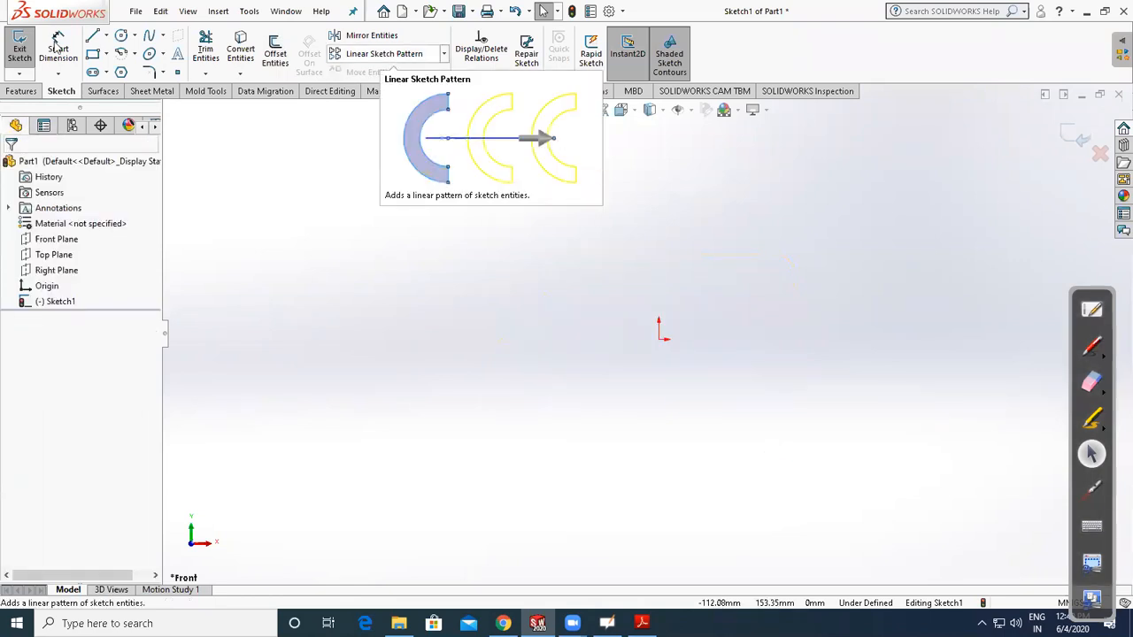
Sketch a circle centred on the origin and dimension its diameter to 20 mm
click(98, 37)
key(c)
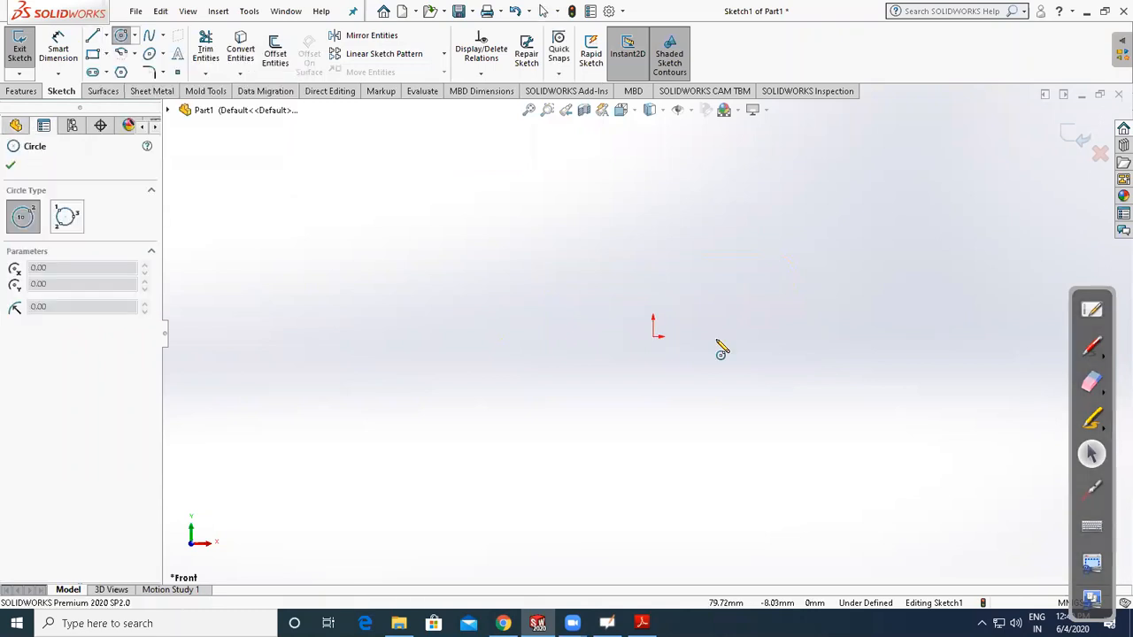
drag(597, 354, 613, 355)
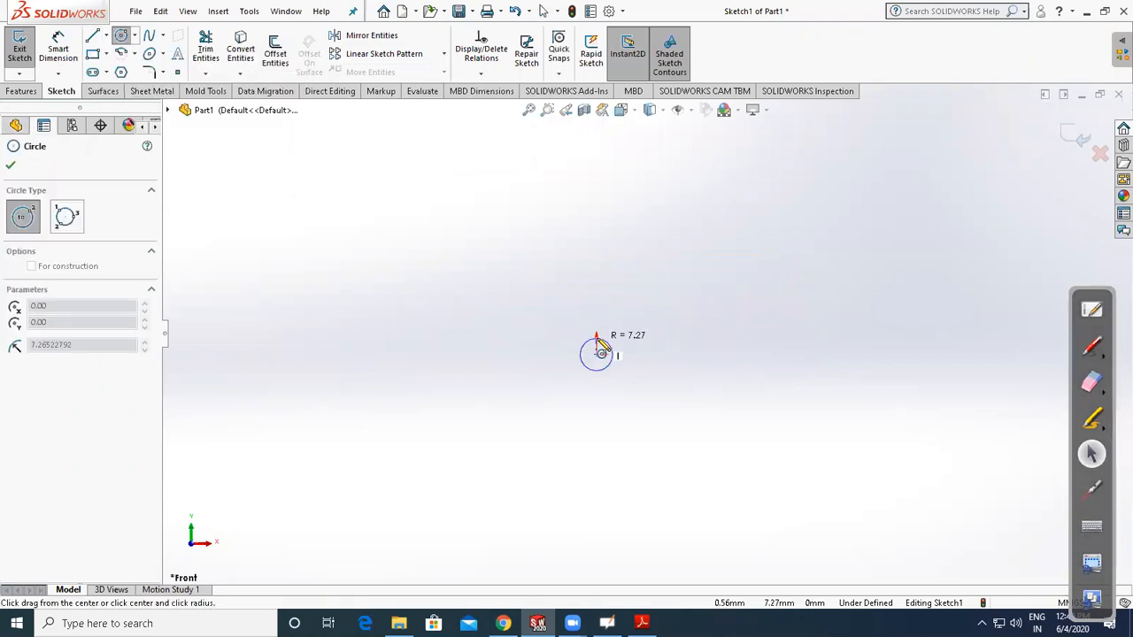
click(50, 64)
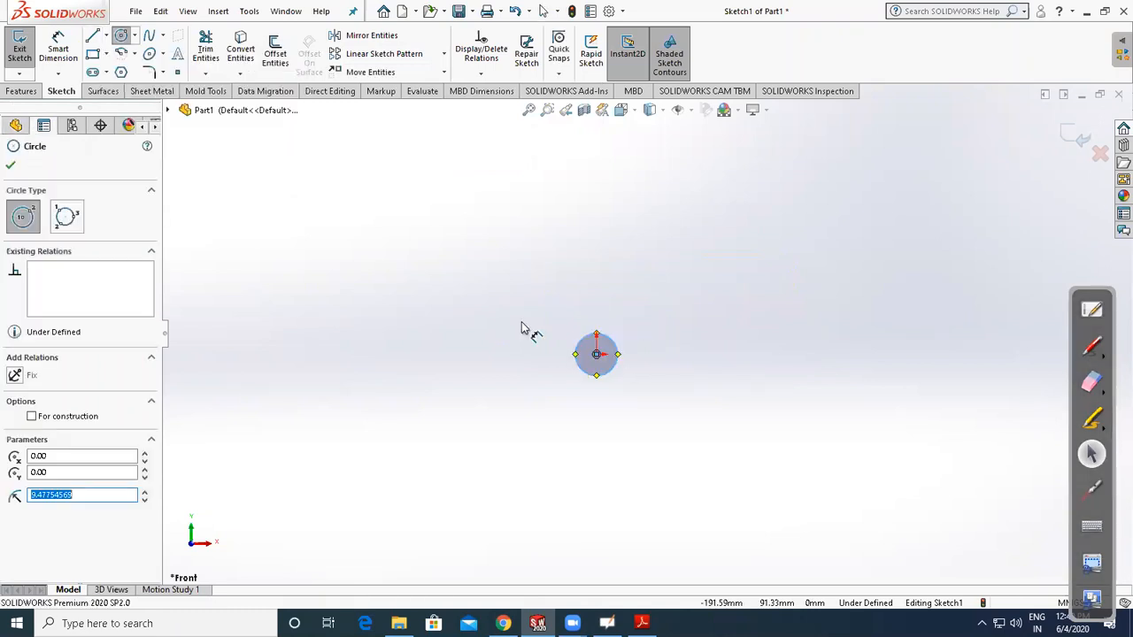
click(582, 369)
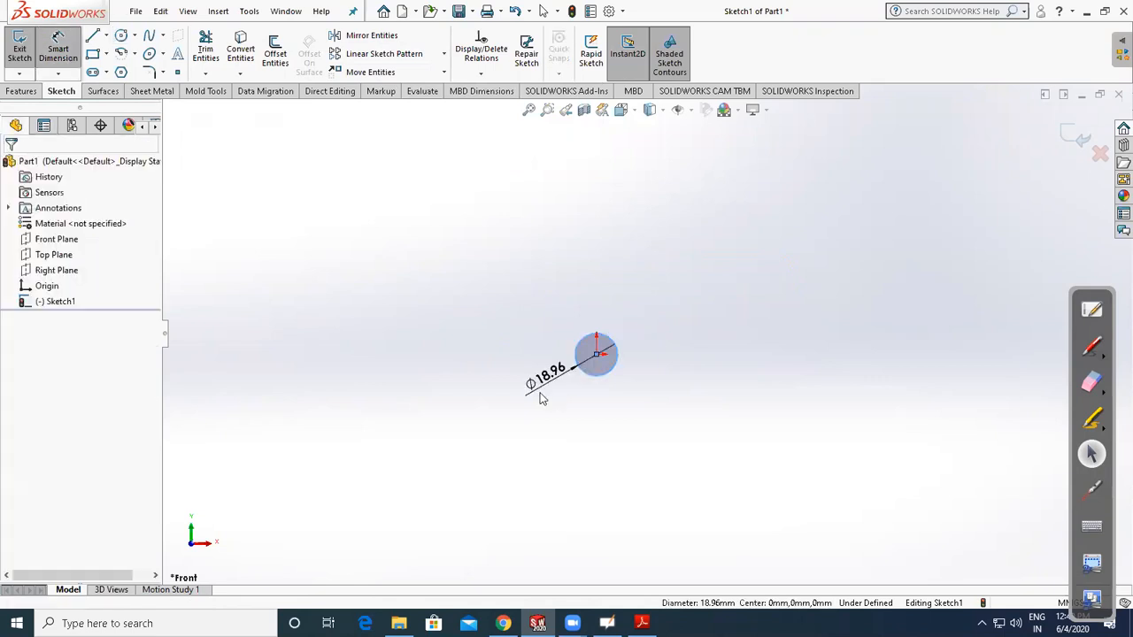
click(543, 399)
text(20)
key(Return)
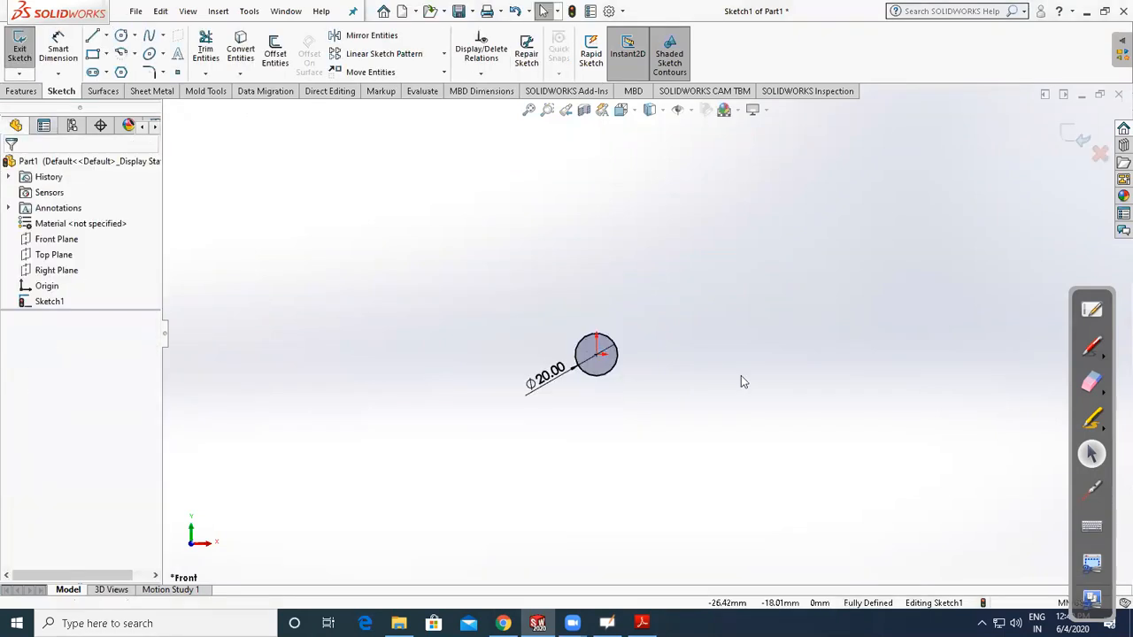
Set up a linear sketch pattern of the circle along the X-axis with 40 mm spacing
scroll(840, 346, down, 3)
ctrl+middle_drag(628, 348, 443, 346)
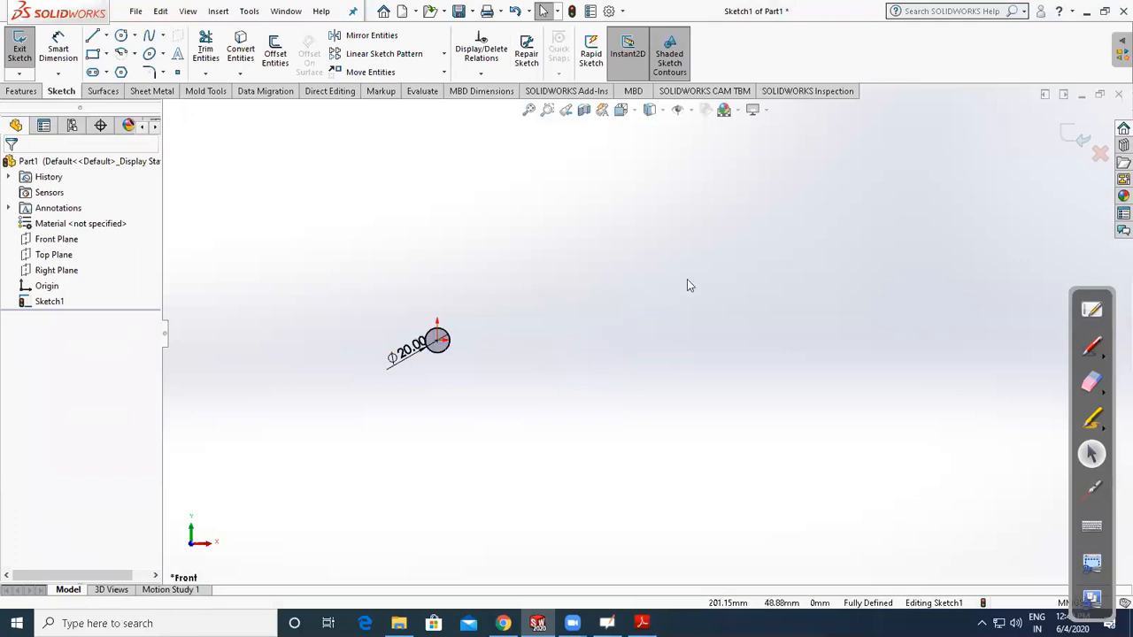
click(407, 55)
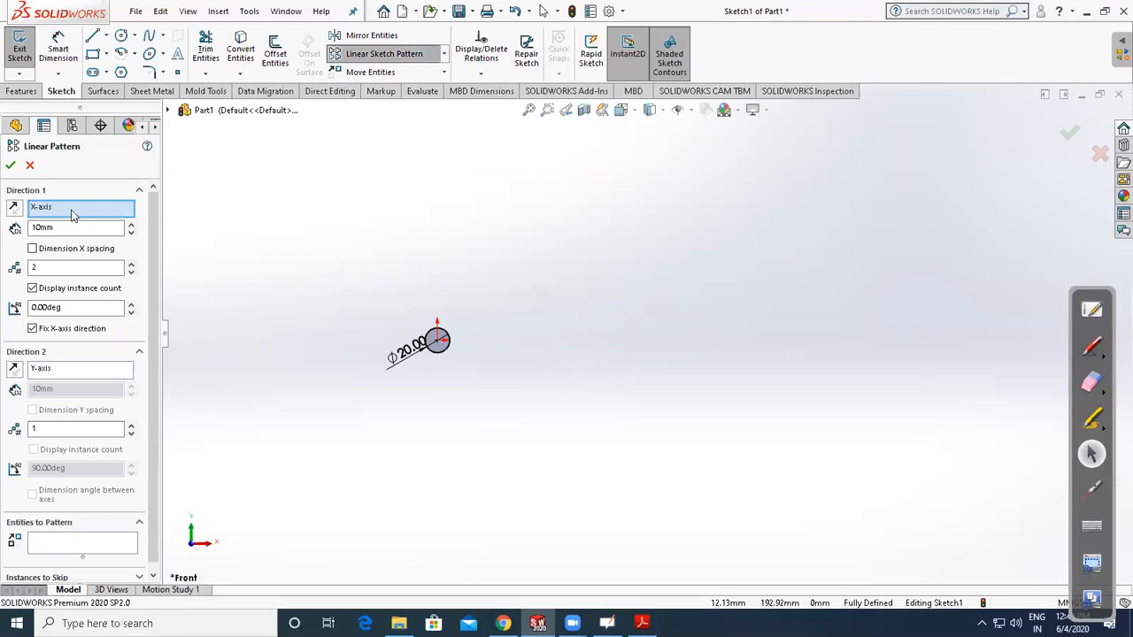
click(435, 351)
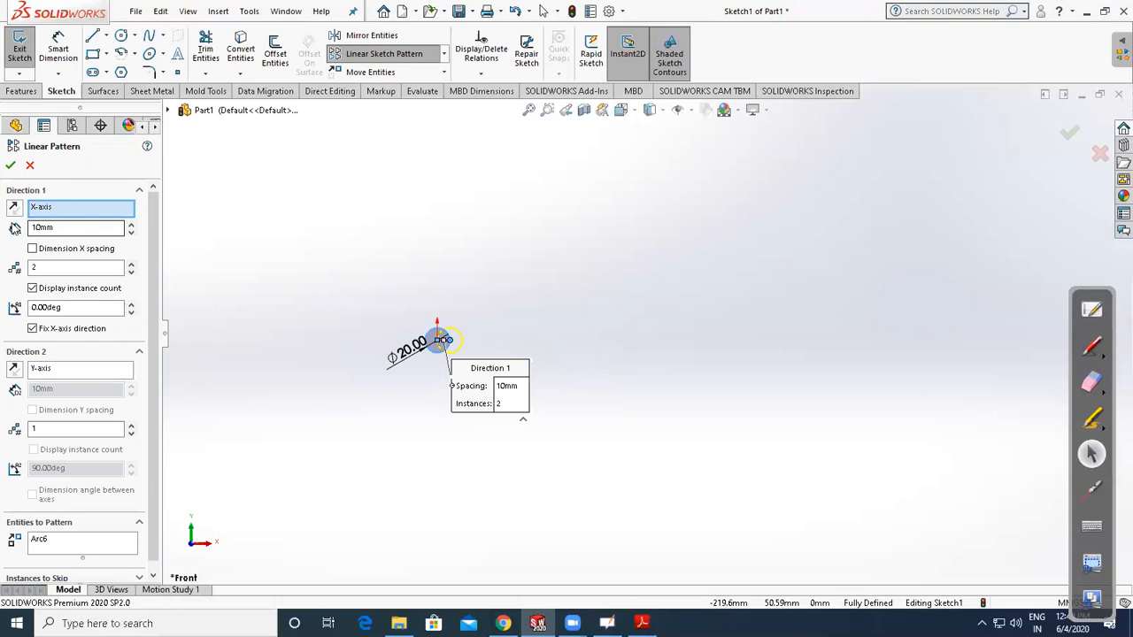
click(13, 224)
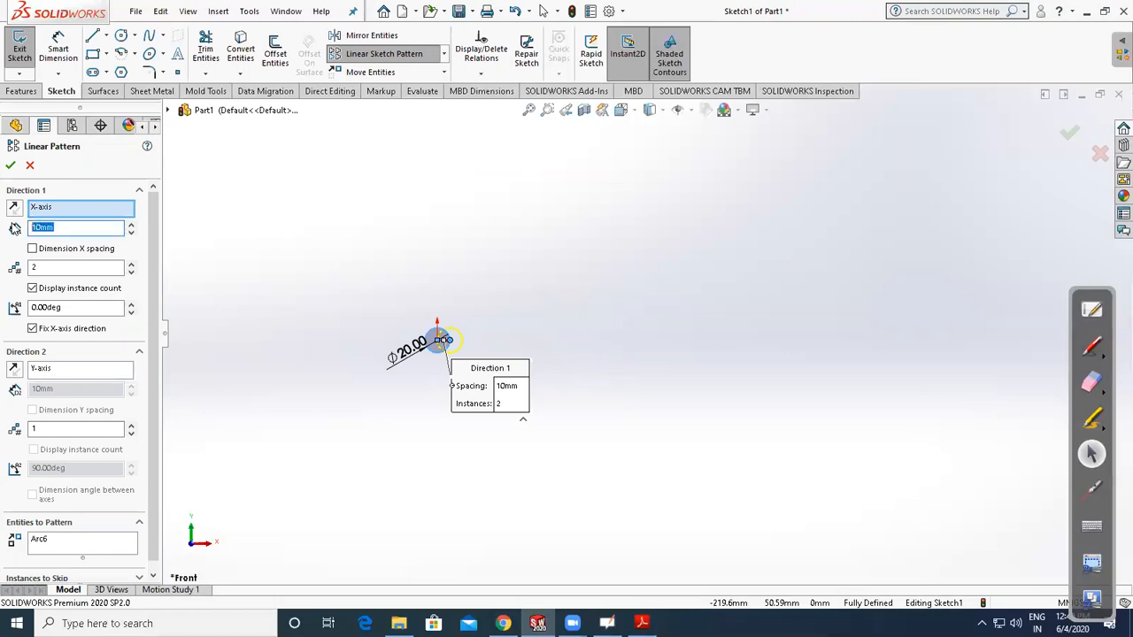
click(15, 229)
click(131, 226)
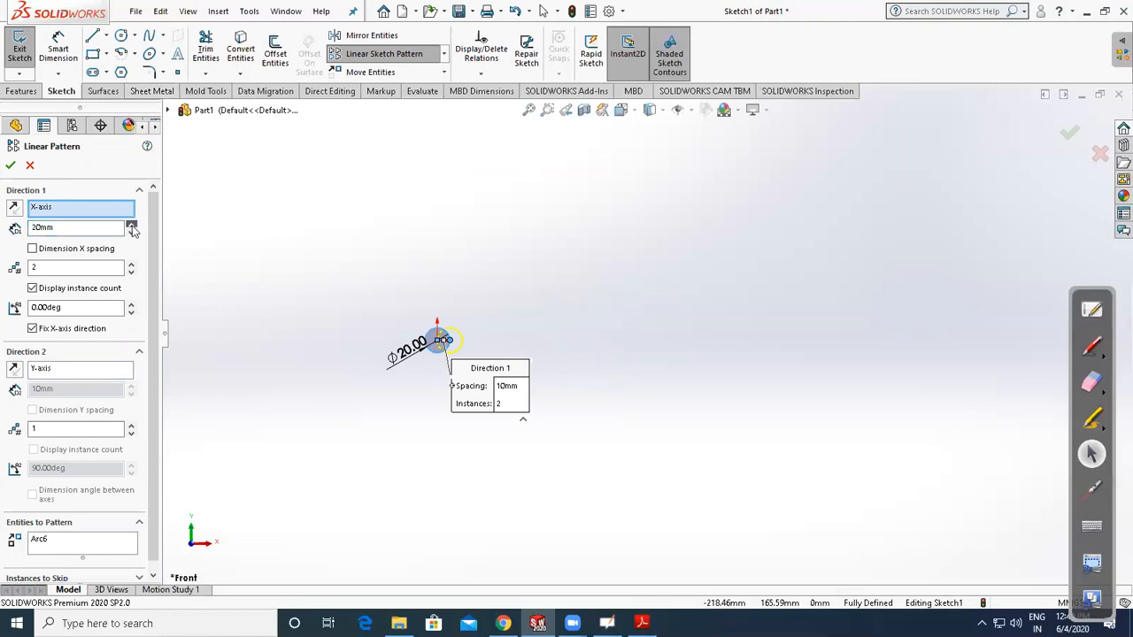
scroll(194, 297, down, 3)
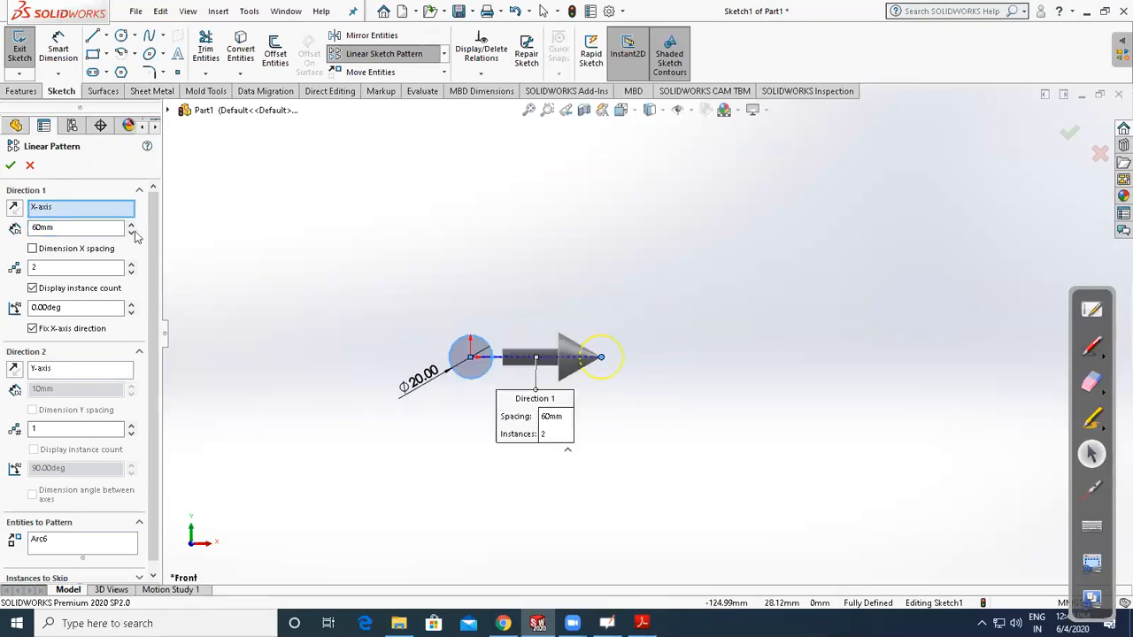
double_click(131, 233)
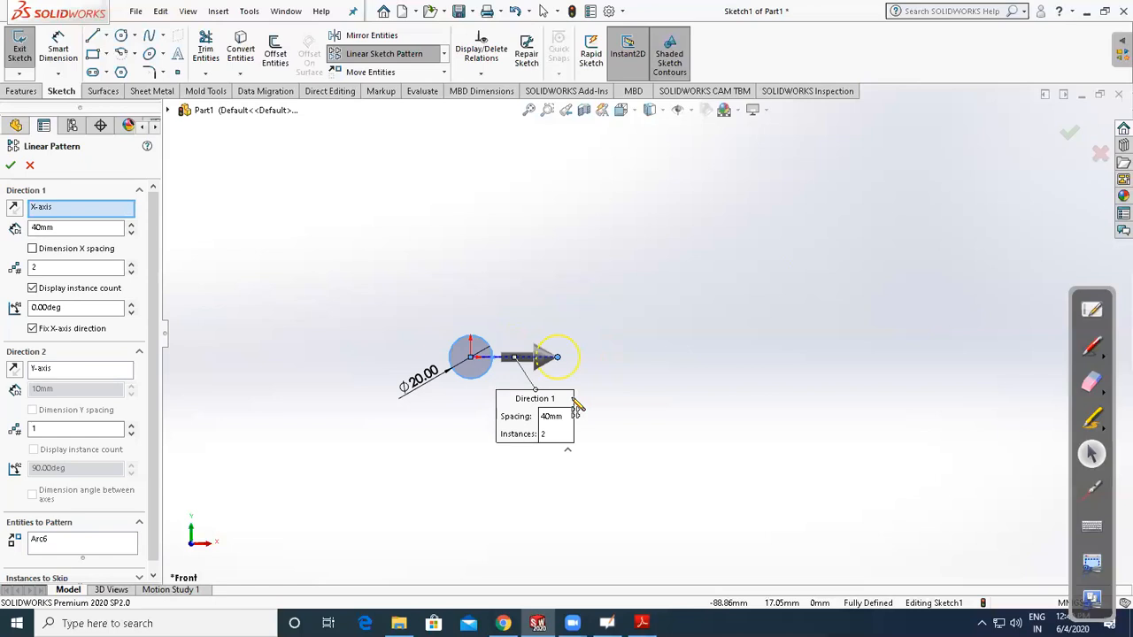
Set the pattern's number of instances along the X-axis to 6
scroll(556, 356, down, 2)
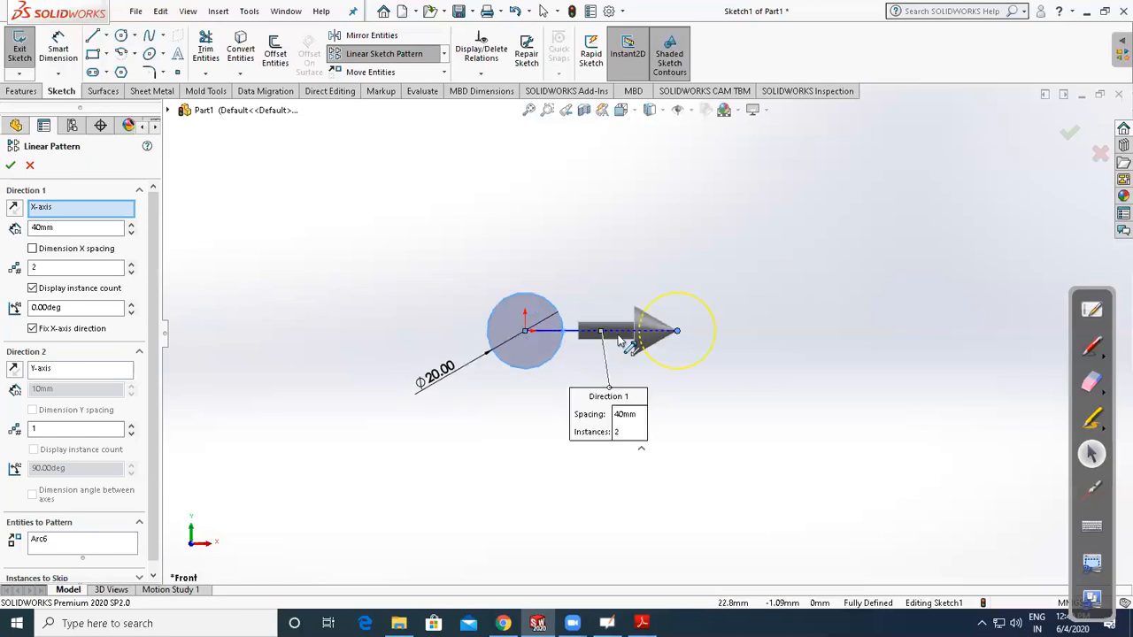
scroll(75, 236, down, 1)
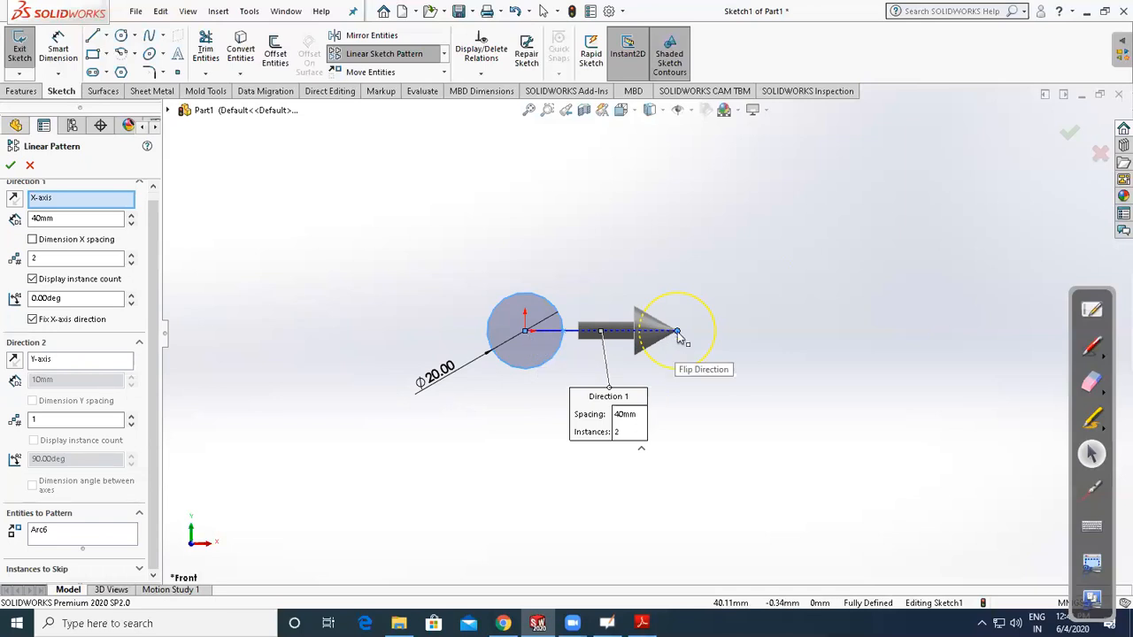
scroll(788, 345, up, 2)
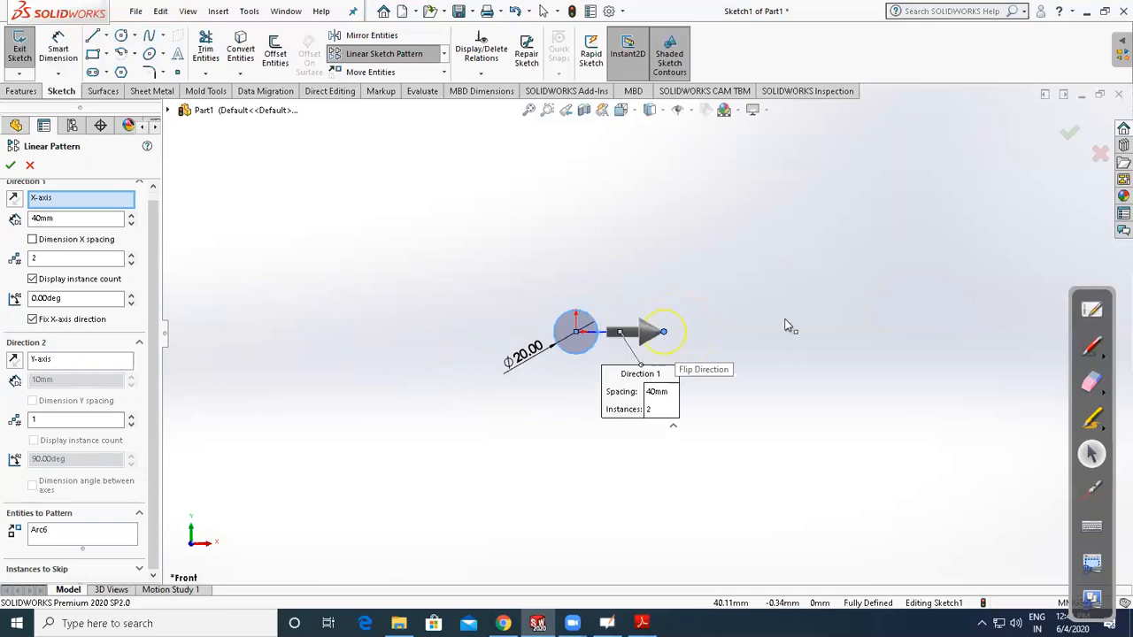
scroll(192, 266, up, 2)
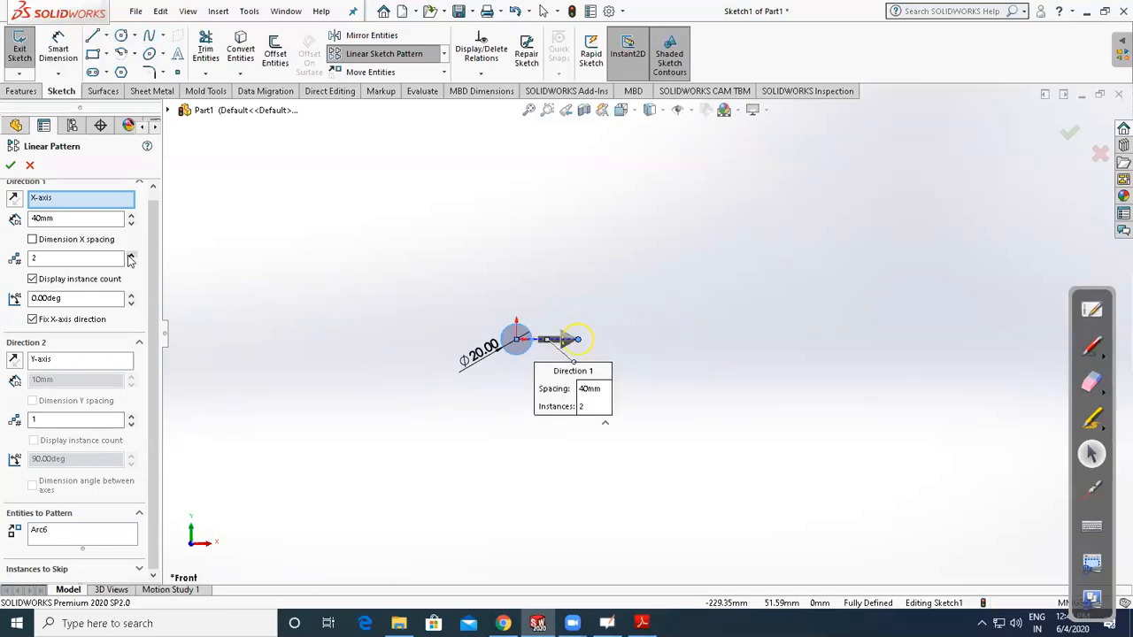
click(130, 255)
click(130, 255)
click(130, 255)
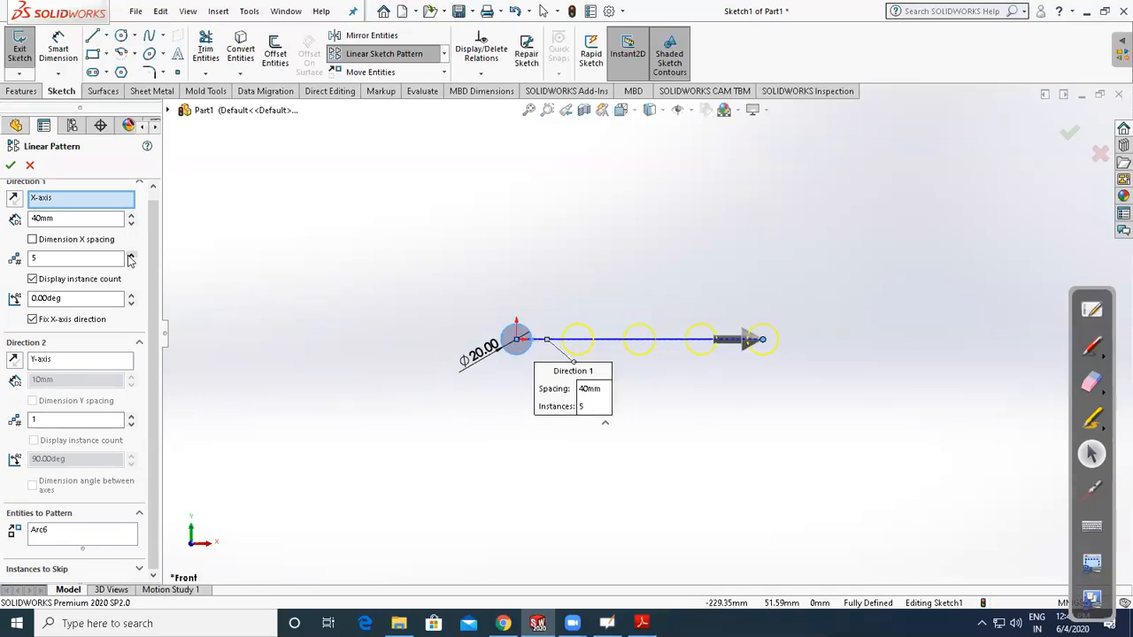
click(130, 255)
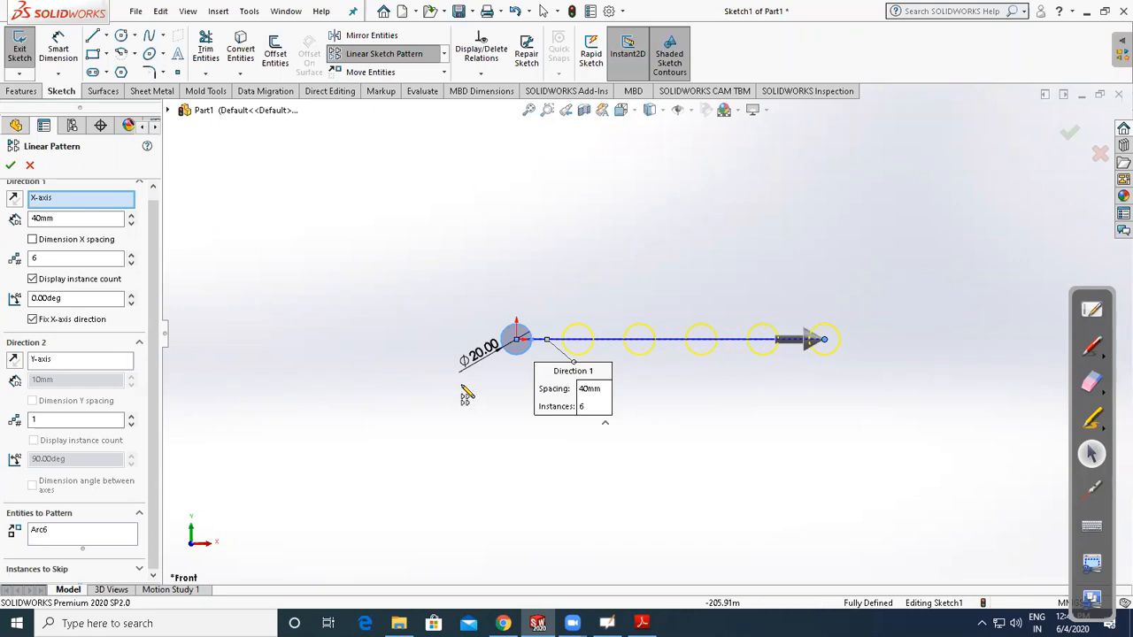
scroll(642, 323, up, 3)
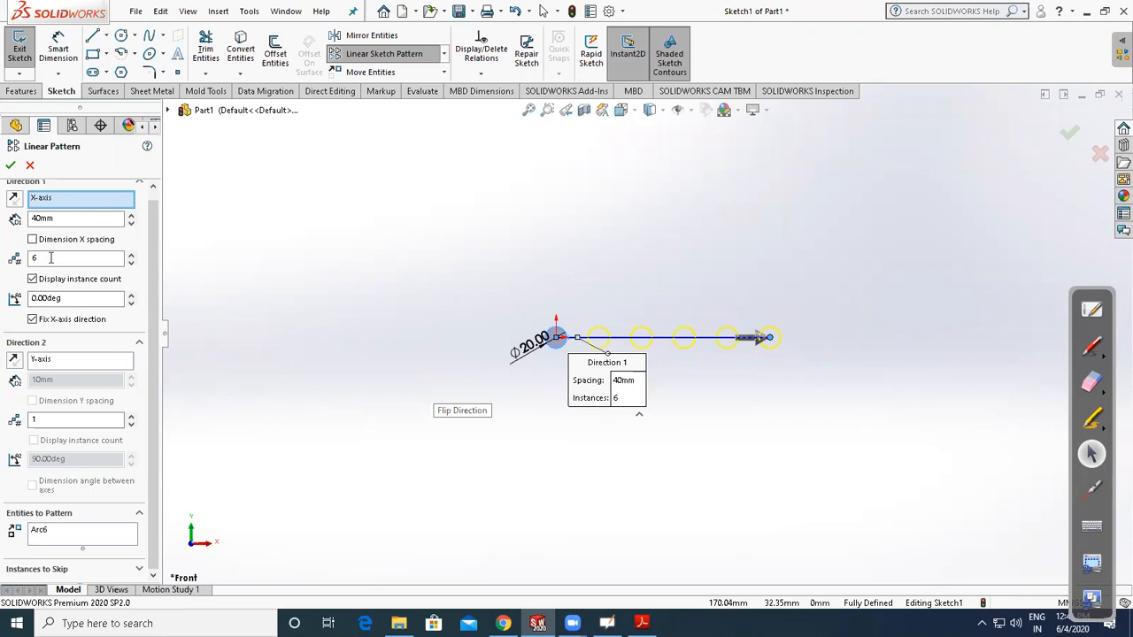
Flip the pattern's X-axis direction back and forth, ending with the copies to the right of the origin
click(12, 199)
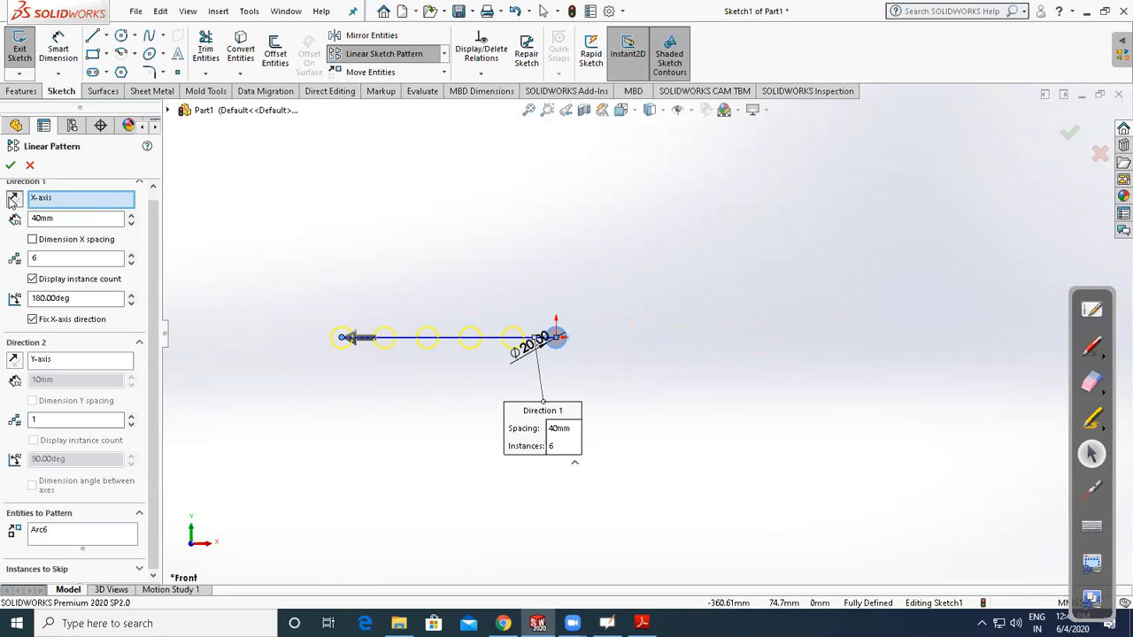
click(12, 200)
click(12, 199)
click(12, 199)
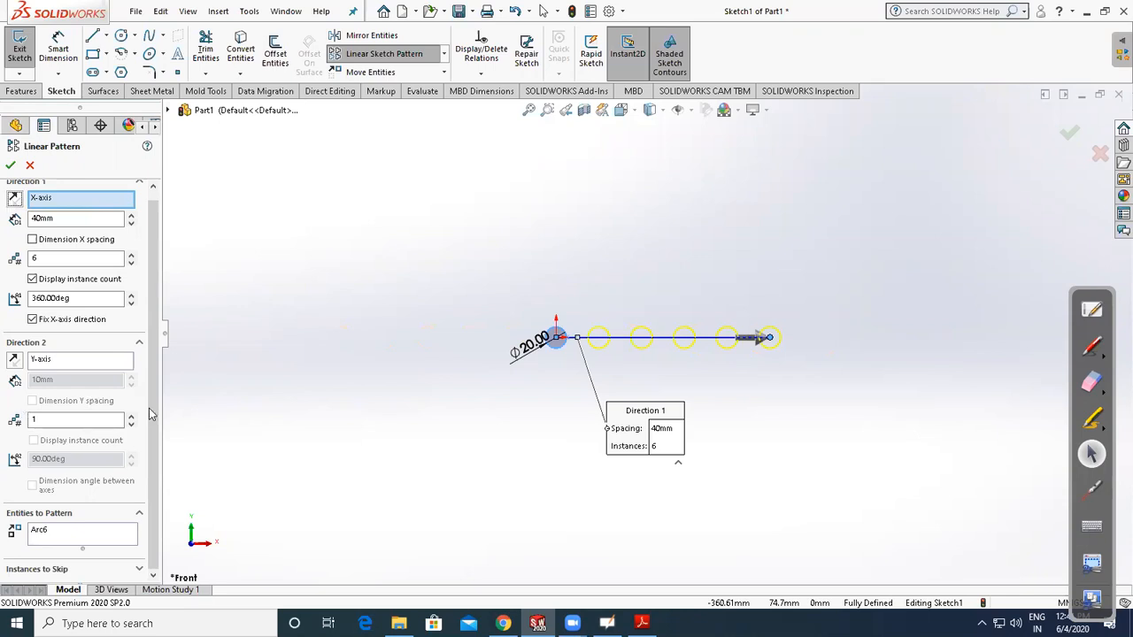
Add a second direction to the linear sketch pattern along the Y-axis with 4 instances spaced 40 mm upward, and accept the pattern
click(141, 341)
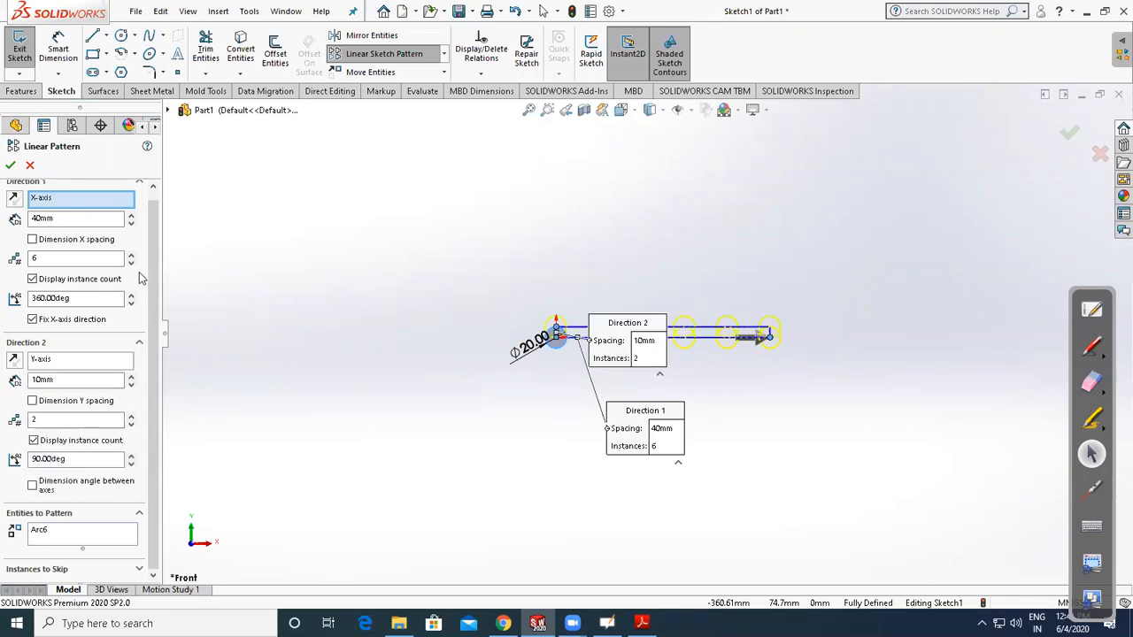
click(151, 193)
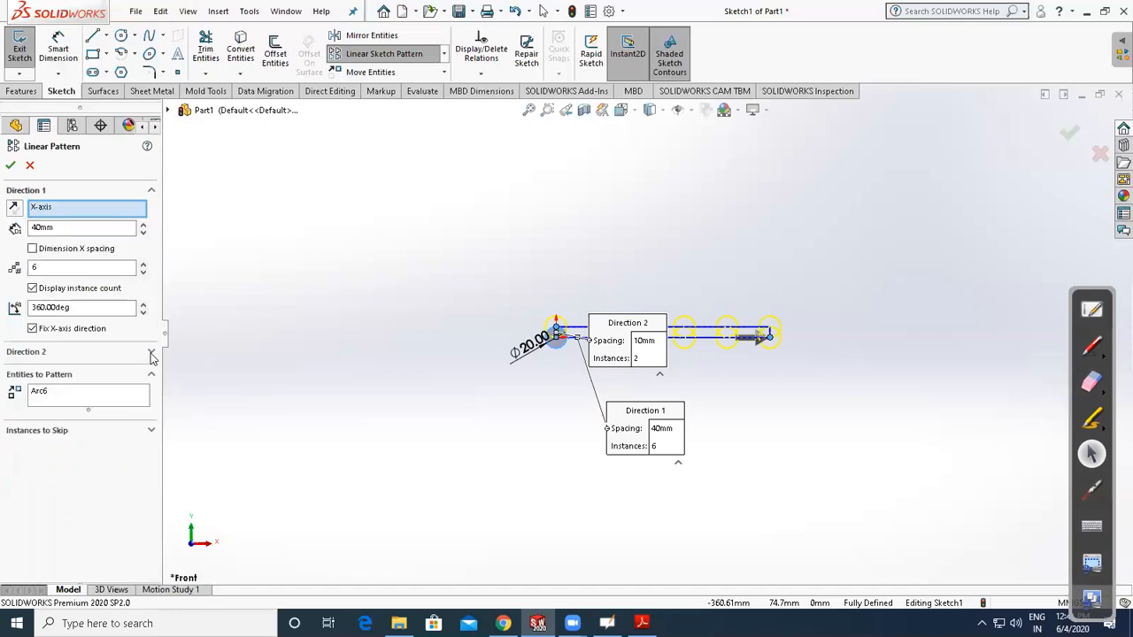
click(135, 354)
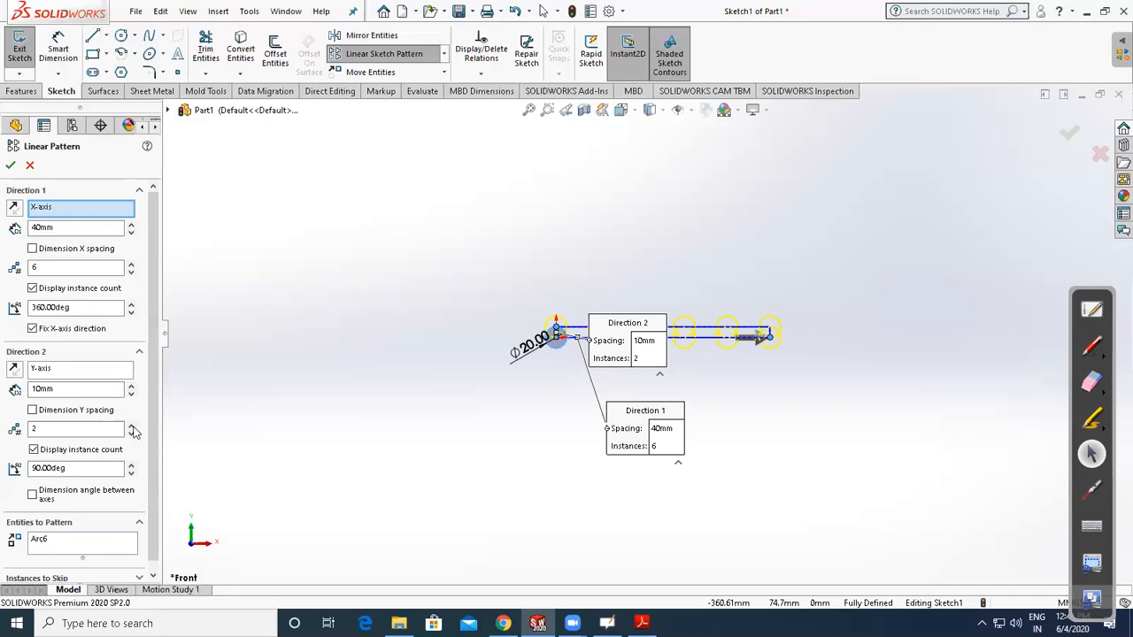
click(131, 426)
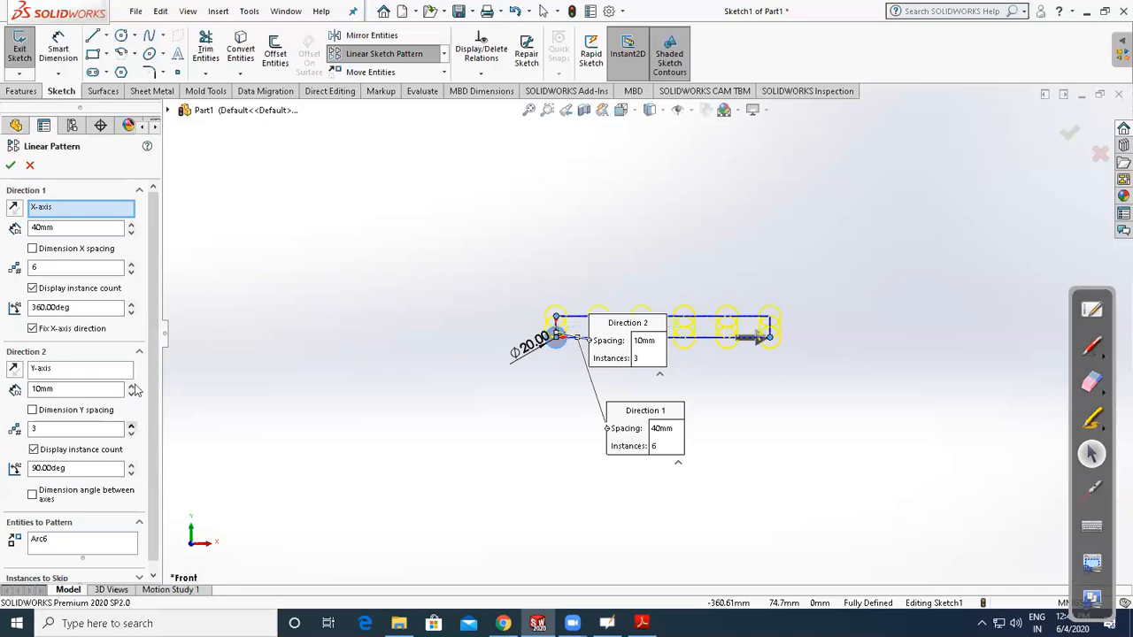
click(131, 425)
click(131, 389)
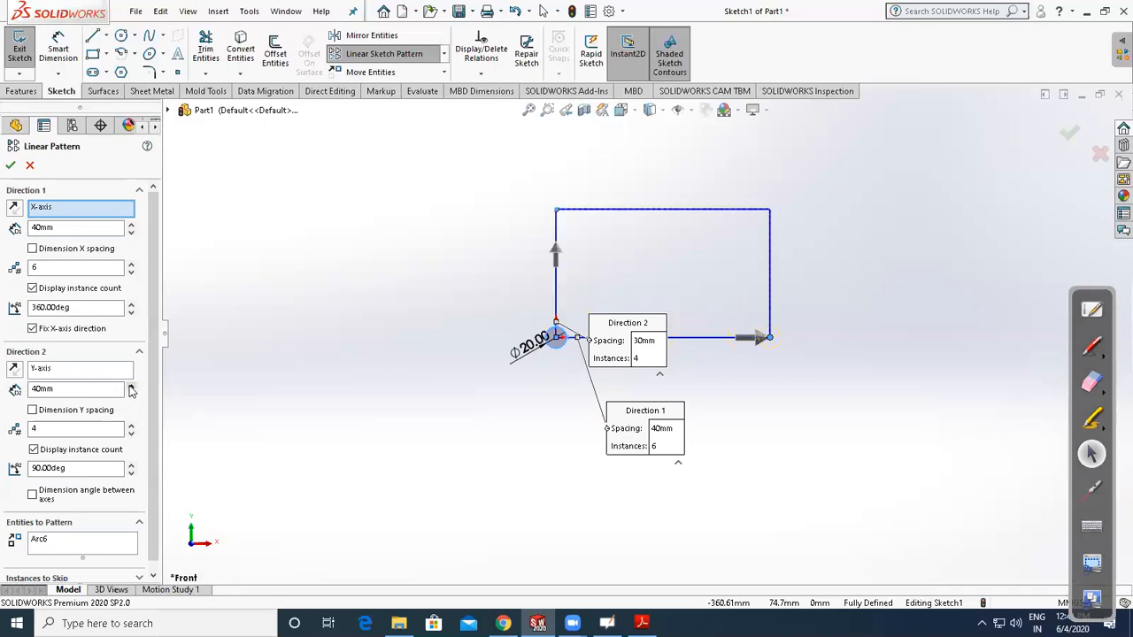
click(15, 375)
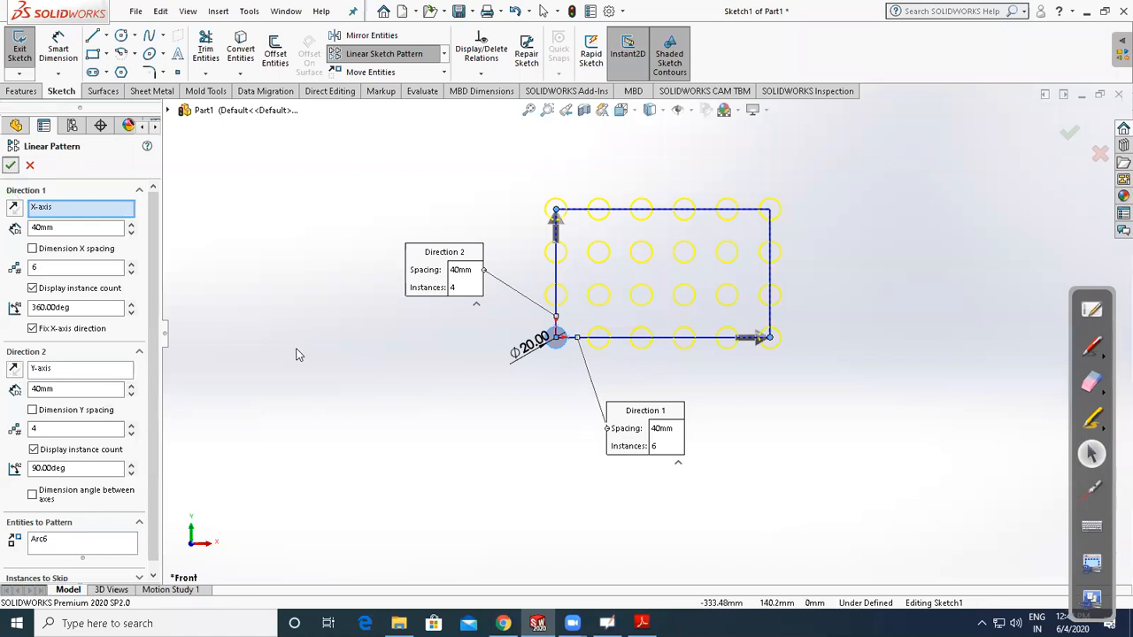
key(Return)
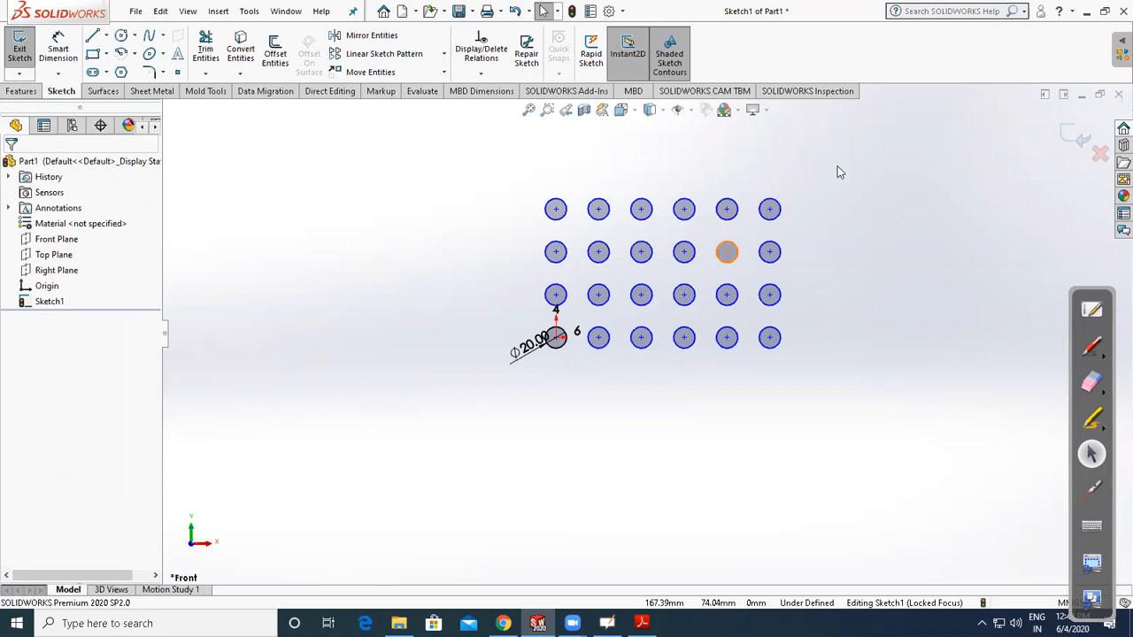
Edit the linear sketch pattern to 4 instances at 30 mm spacing along the X-axis and 3 instances along the Y-axis
right_click(730, 264)
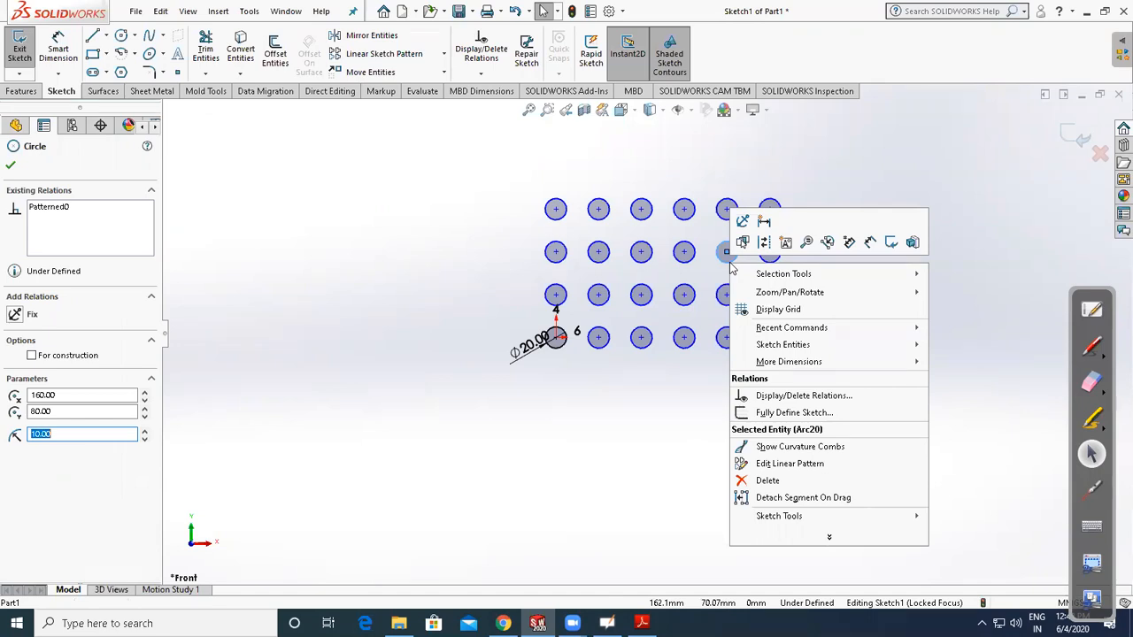
click(794, 466)
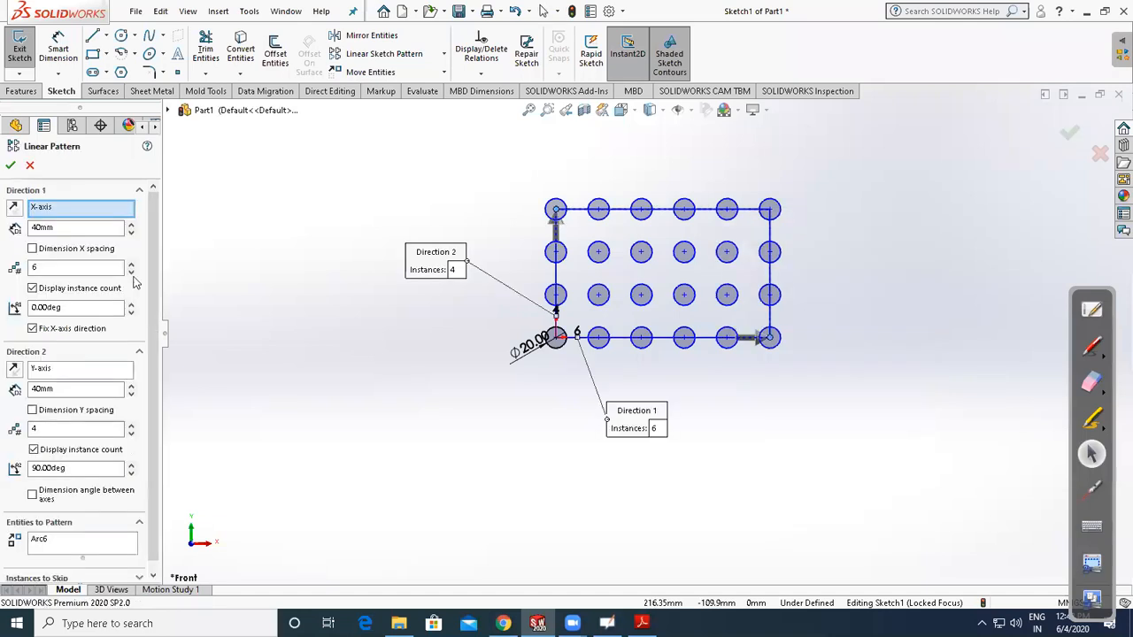
click(131, 273)
click(131, 273)
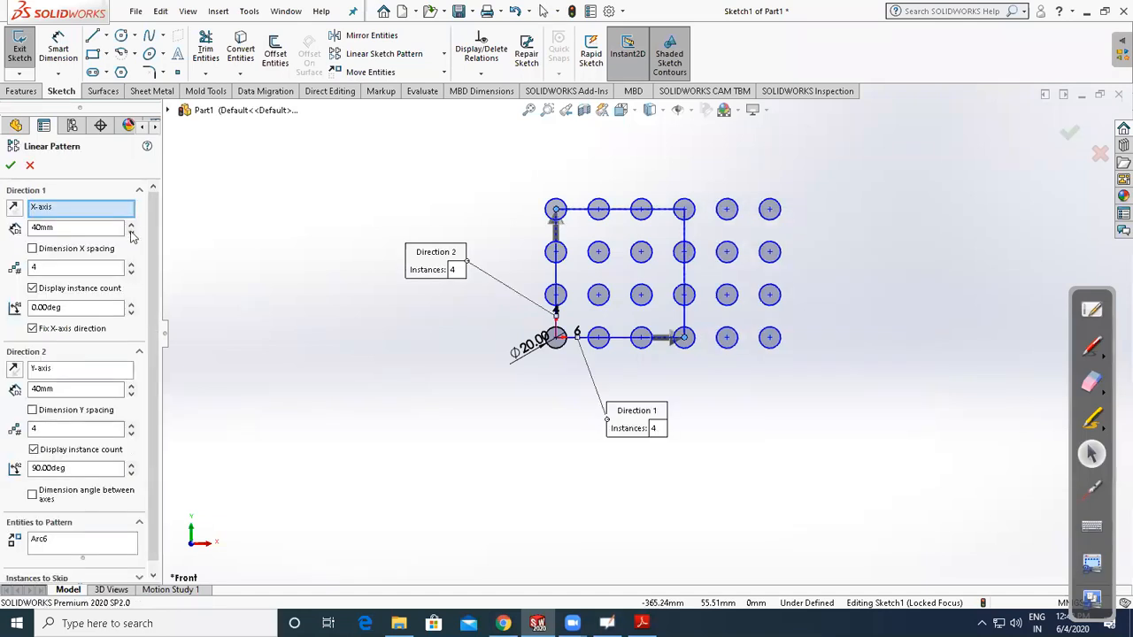
click(131, 232)
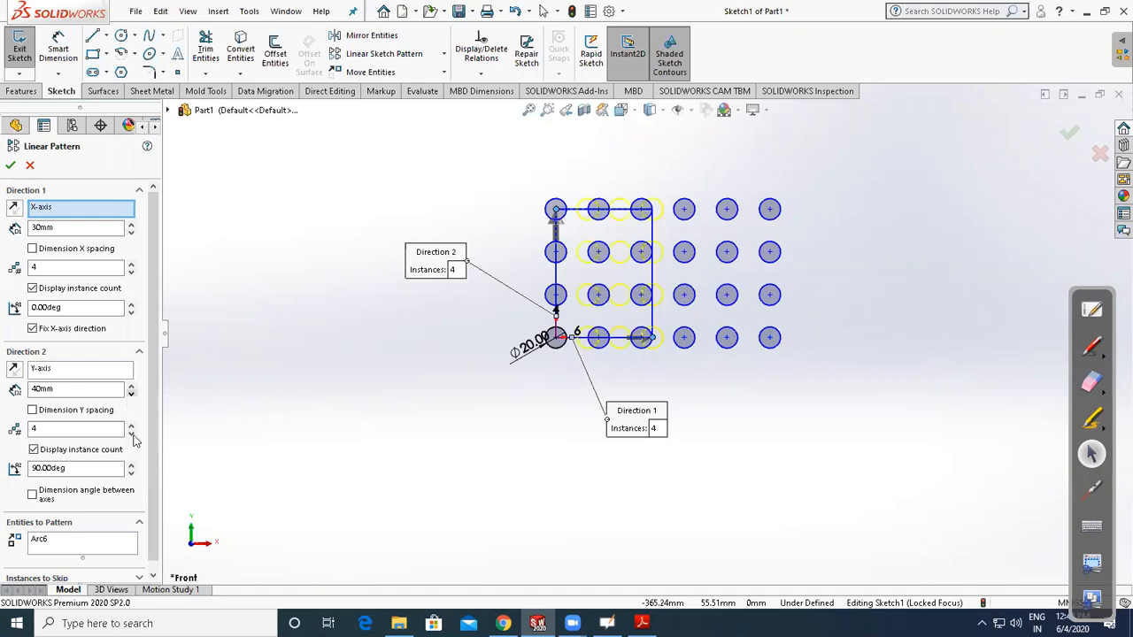
click(131, 433)
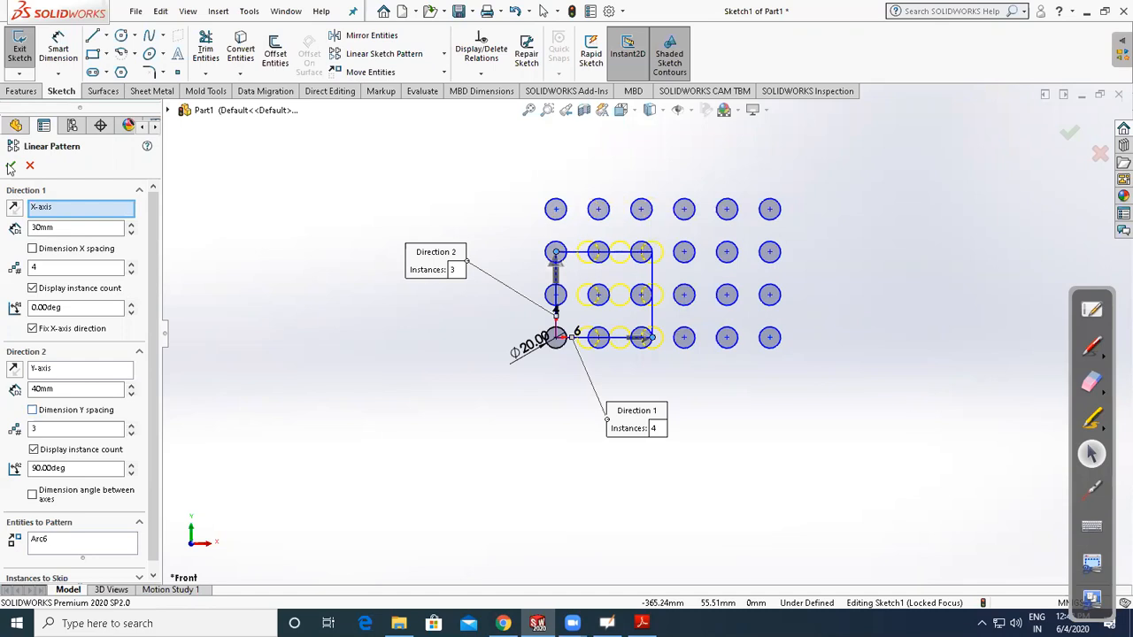
click(1071, 134)
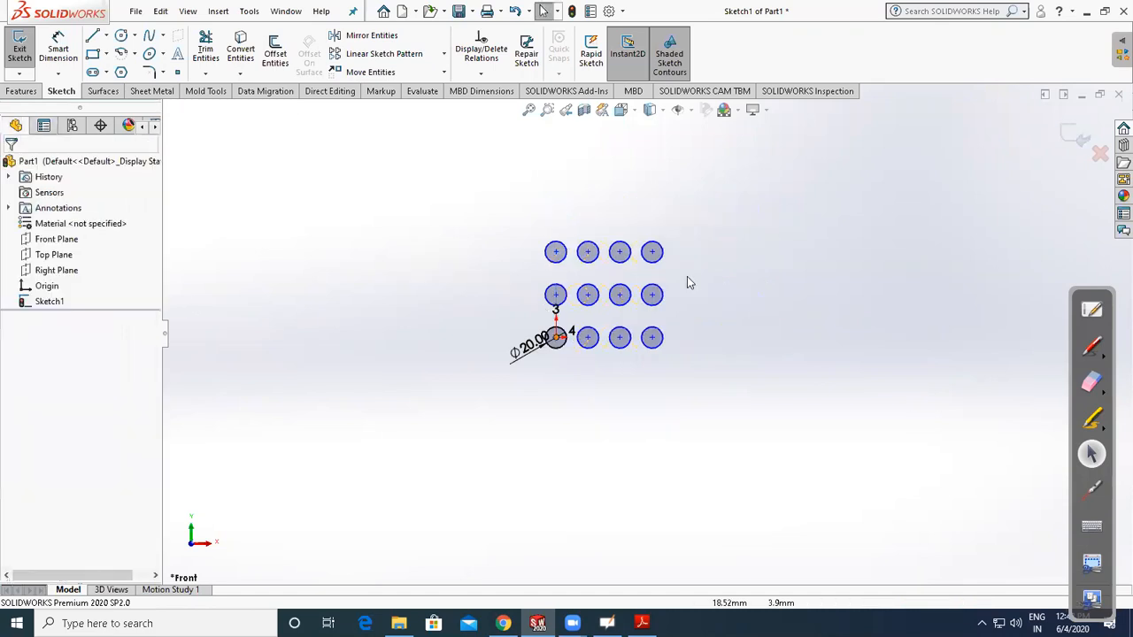
Delete all the patterned circles and their dimensions from the sketch
scroll(467, 476, down, 3)
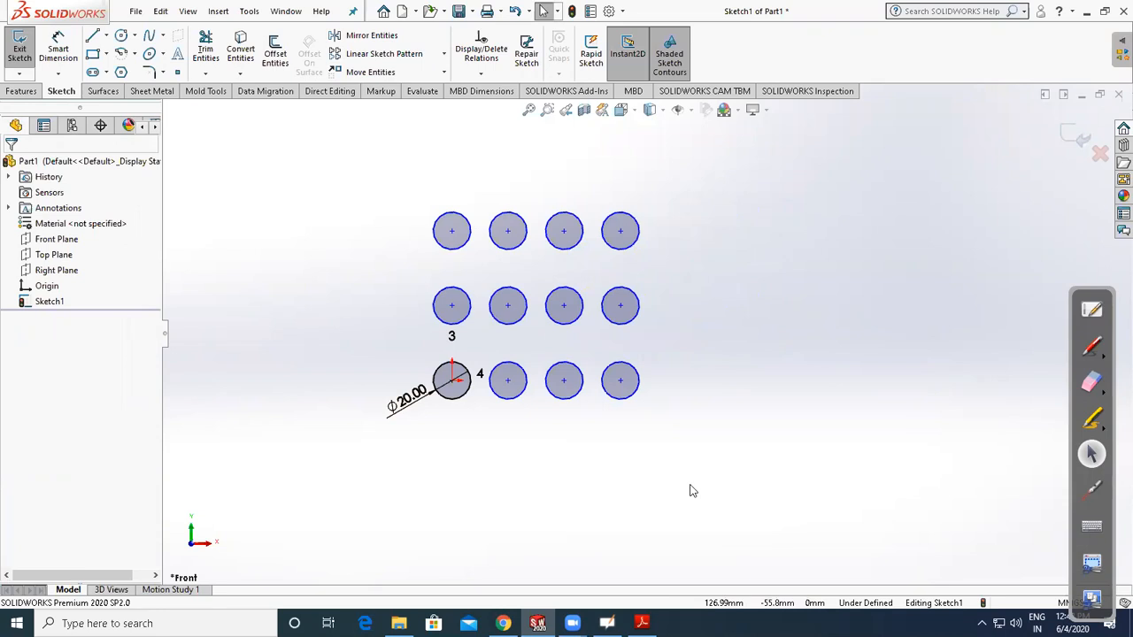
scroll(646, 332, up, 4)
key(ctrl+a)
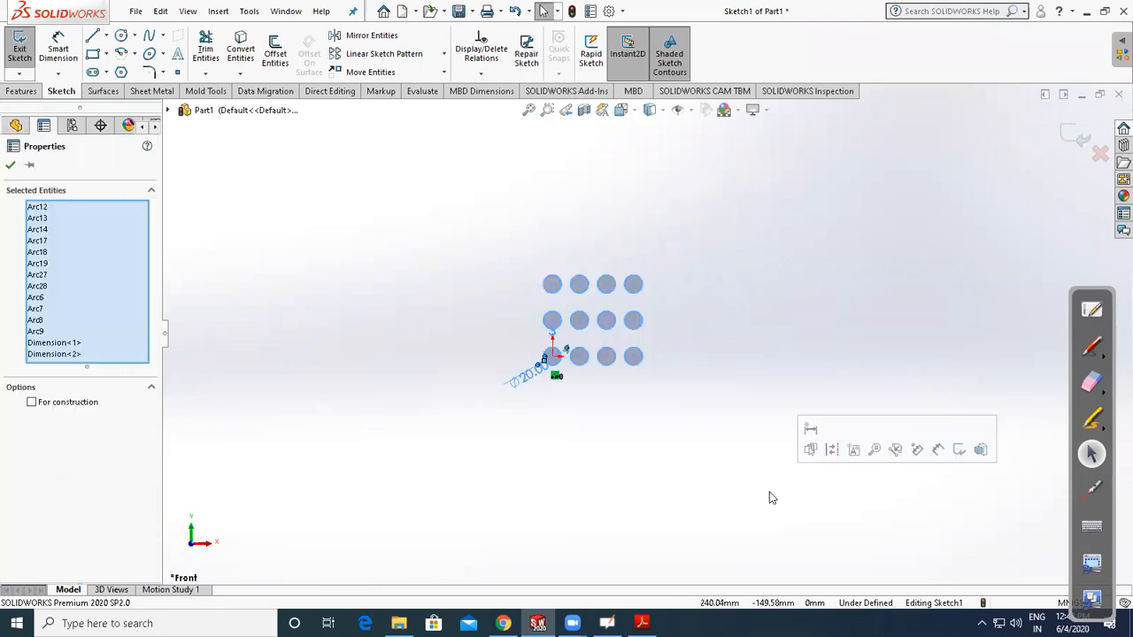
key(Delete)
Sketch a circle of about 179 mm radius on the origin and a circle of about 41 mm radius centred on its top quadrant
click(122, 40)
click(552, 356)
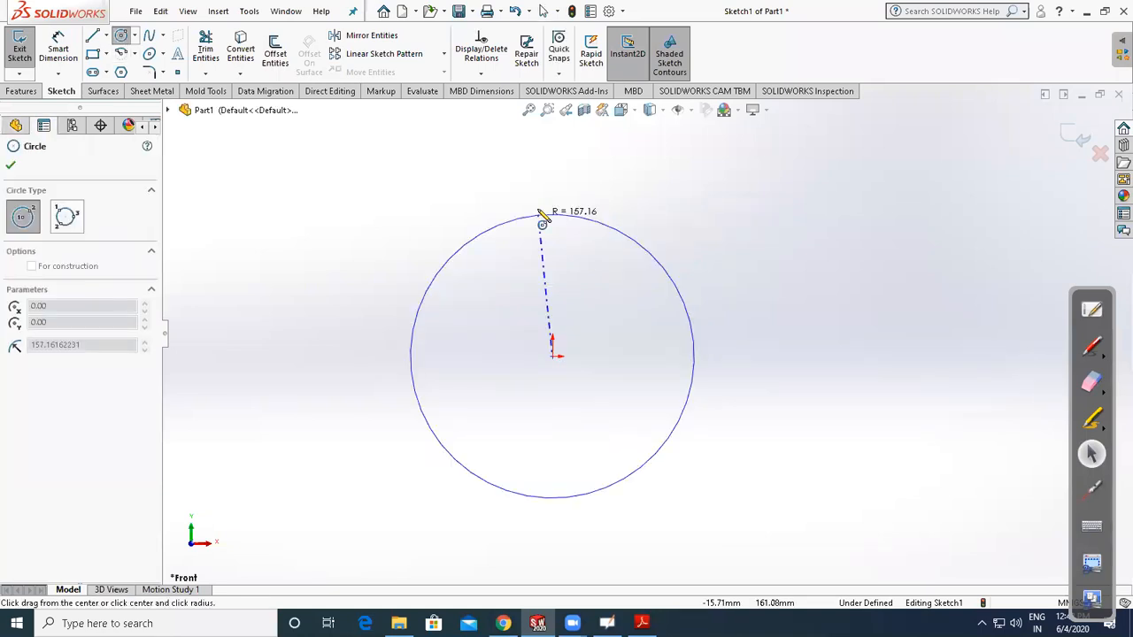
click(539, 250)
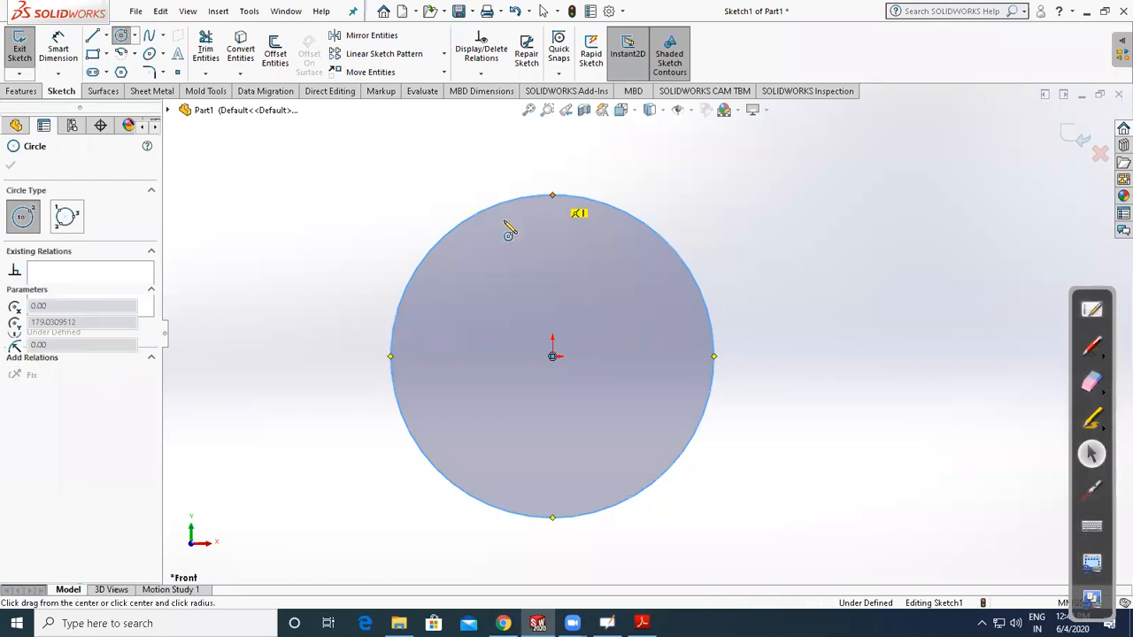
click(553, 195)
click(577, 170)
key(Escape)
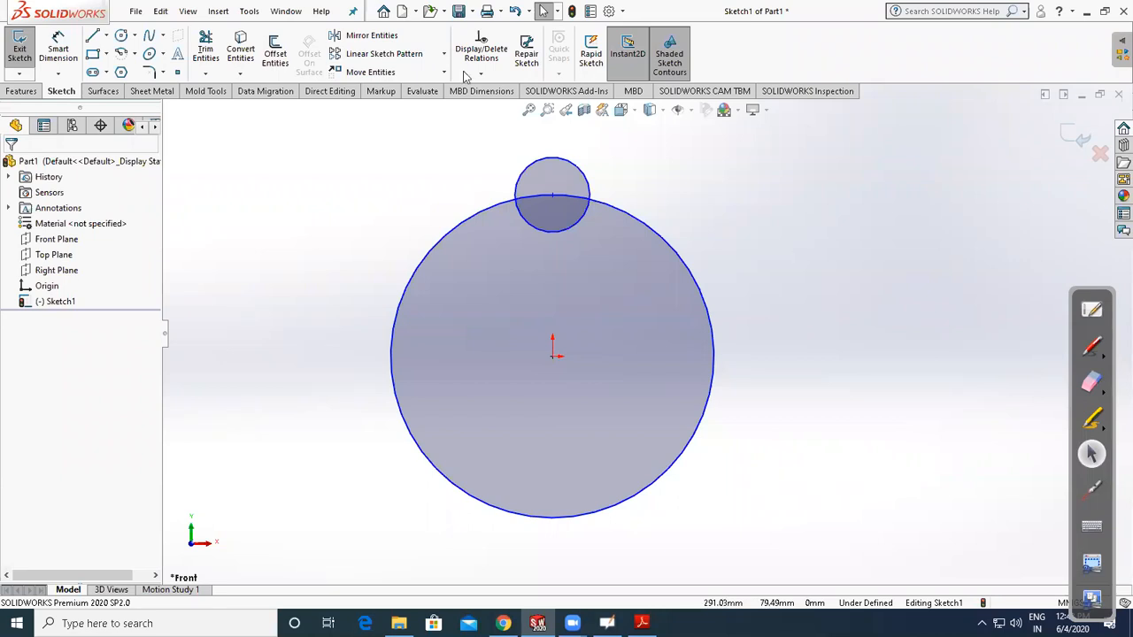
Set up a circular sketch pattern of the small circle, using the large circle's centre as the pattern centre
click(444, 54)
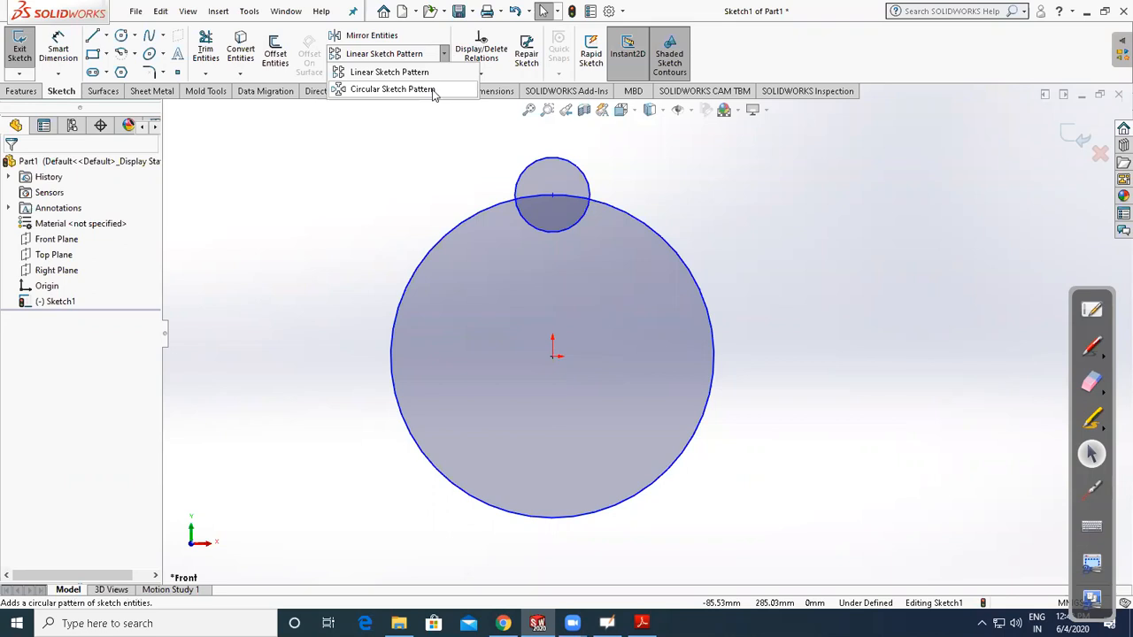
click(392, 90)
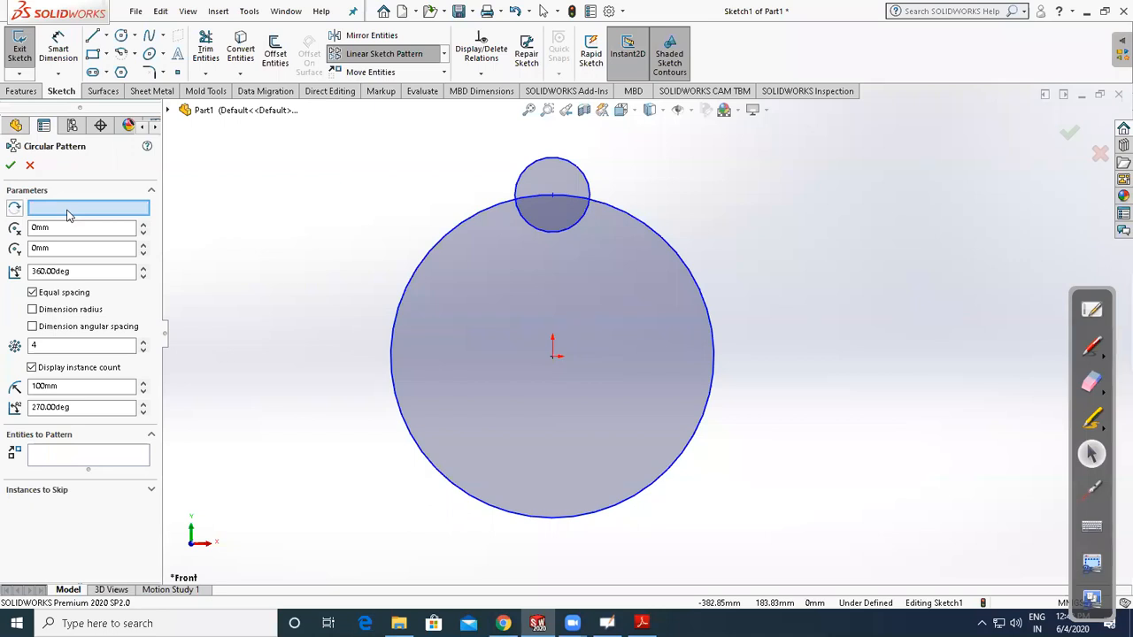
click(570, 237)
click(553, 355)
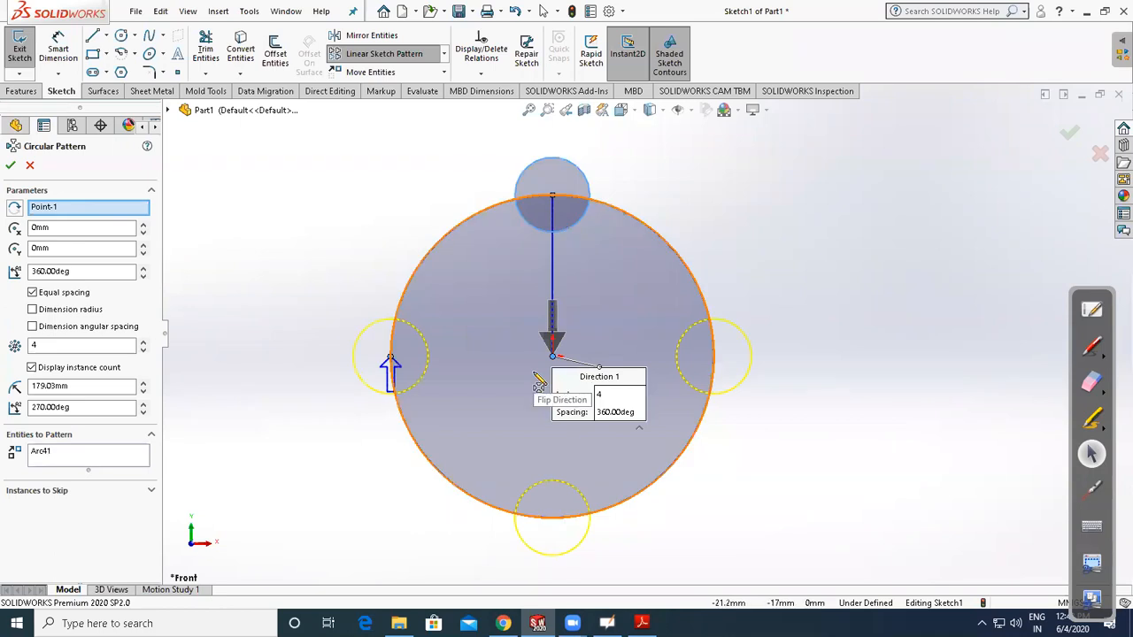
click(121, 211)
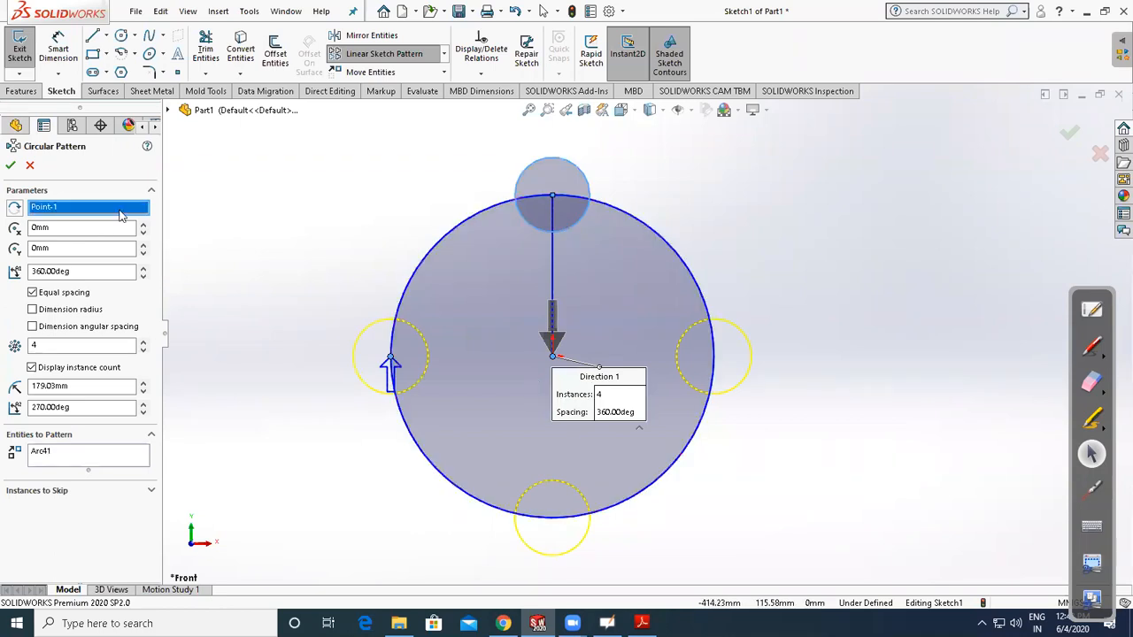
key(Delete)
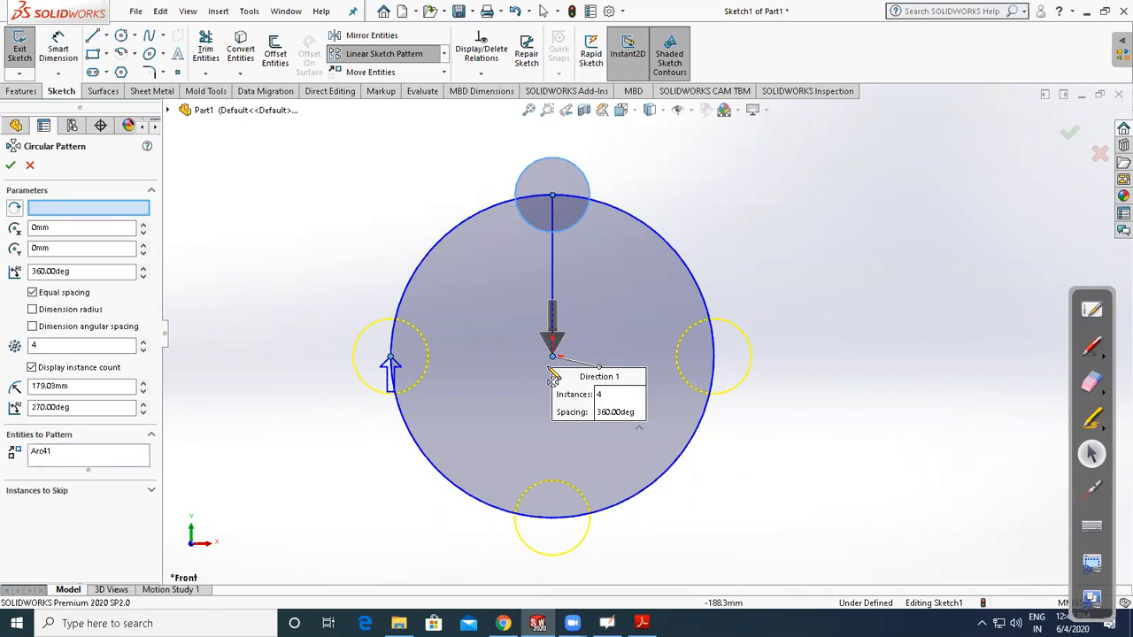
click(553, 357)
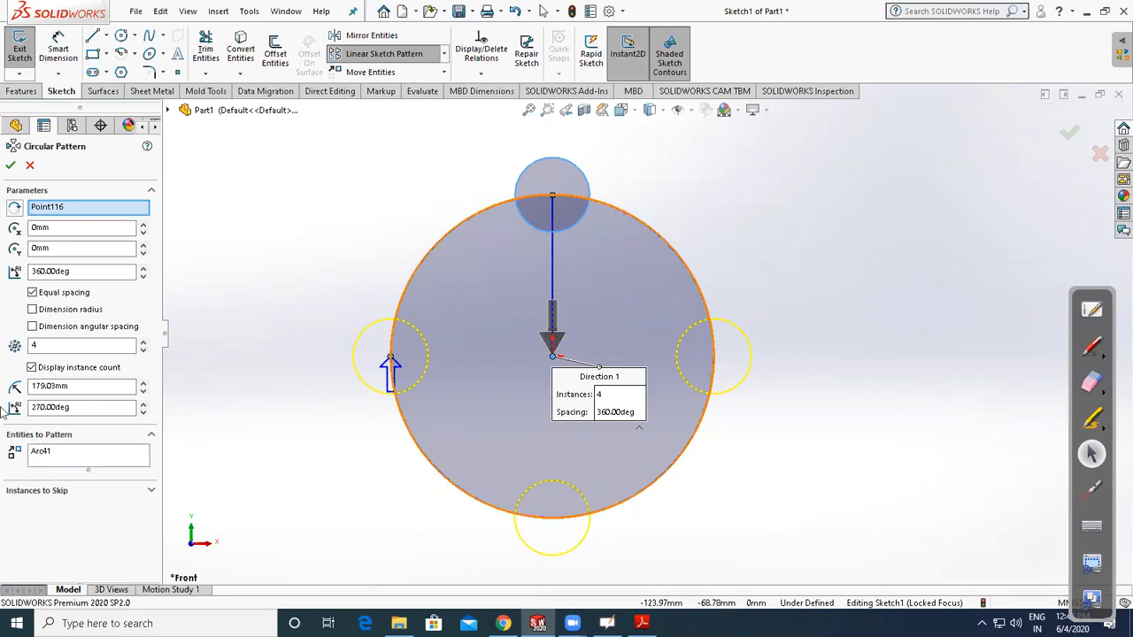
Set the circular pattern's number of instances to 12 and accept the pattern
click(51, 347)
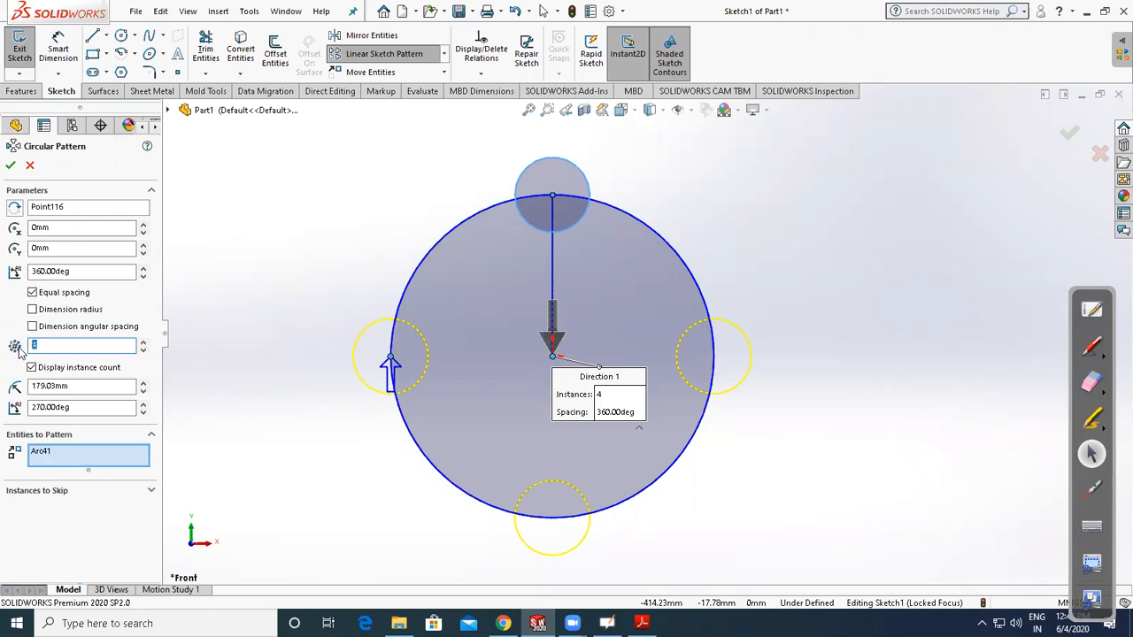
text(12)
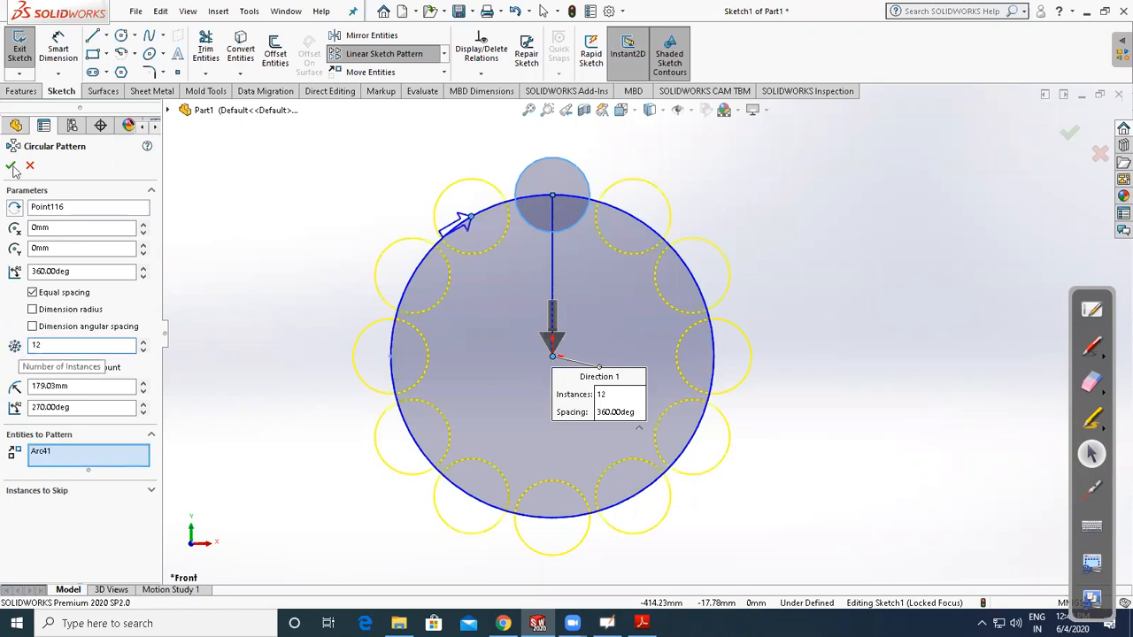
key(Return)
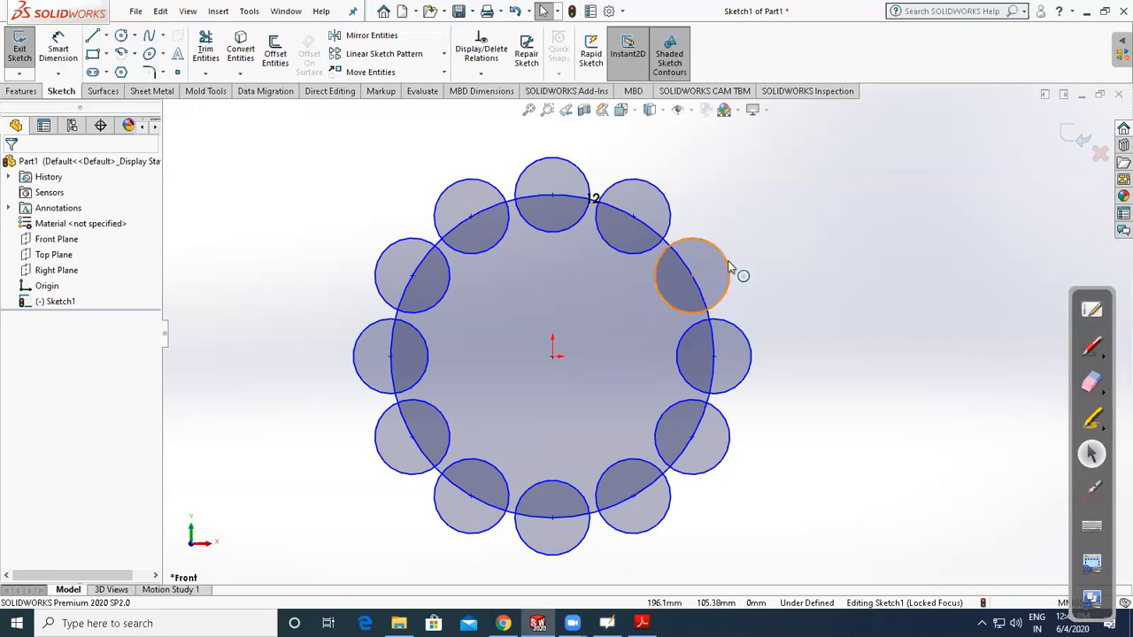
Edit the circular sketch pattern and reduce it to 8 instances
right_click(757, 345)
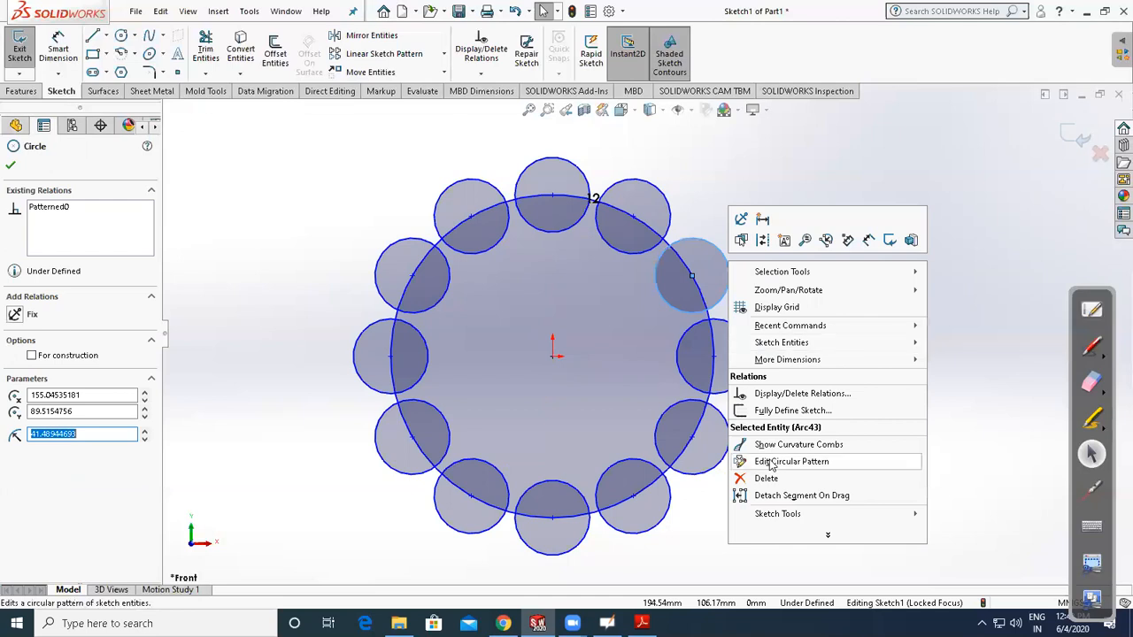
click(771, 464)
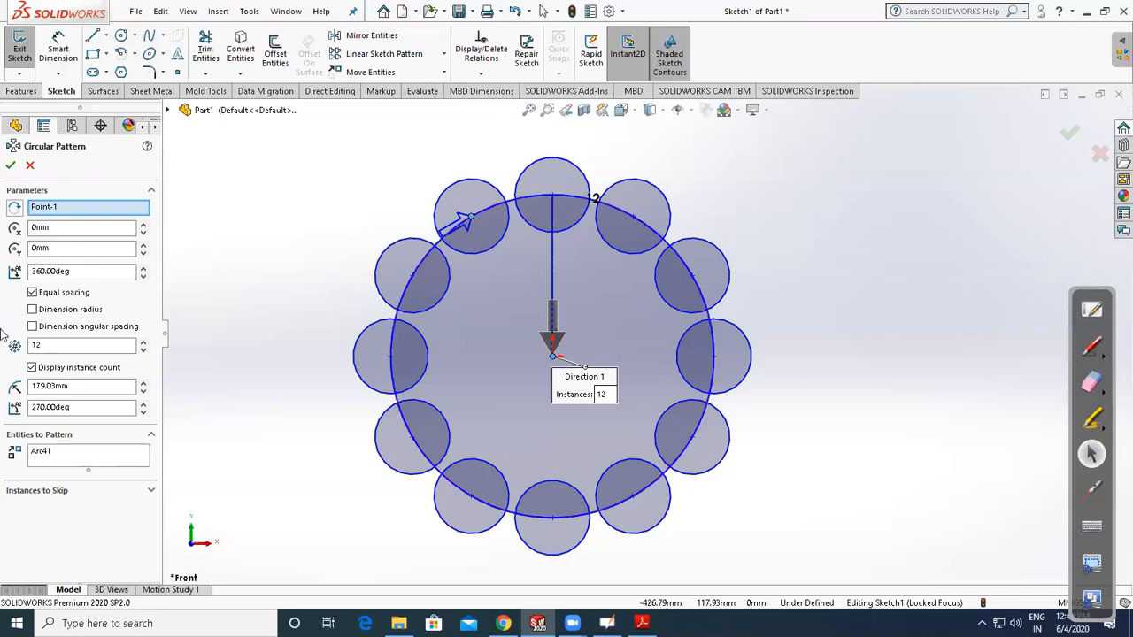
double_click(37, 345)
text(8)
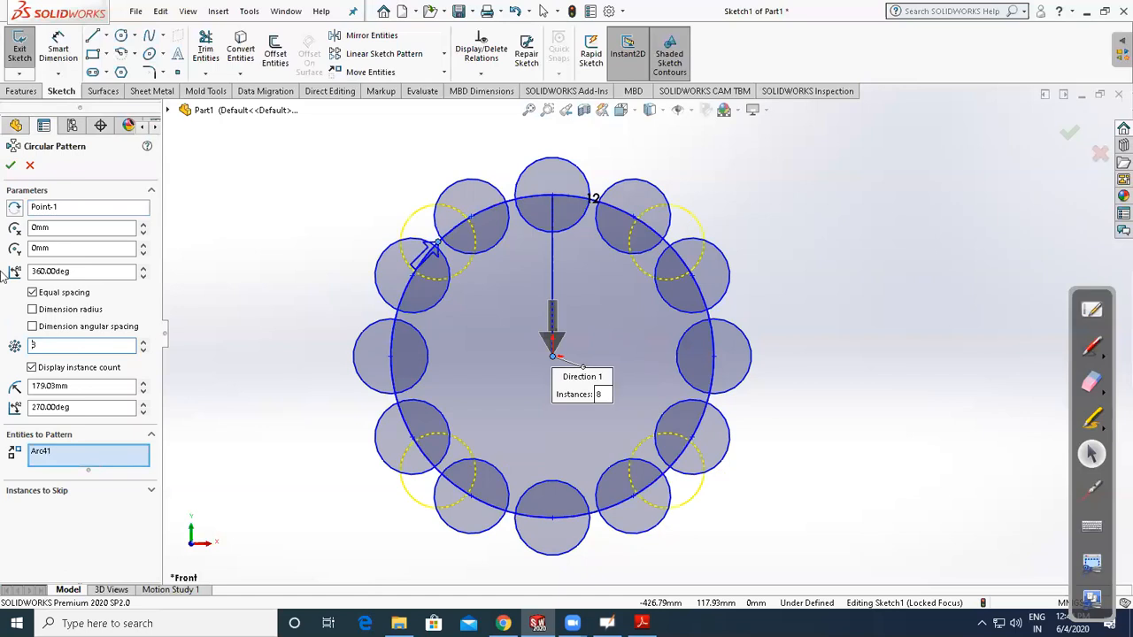
key(Return)
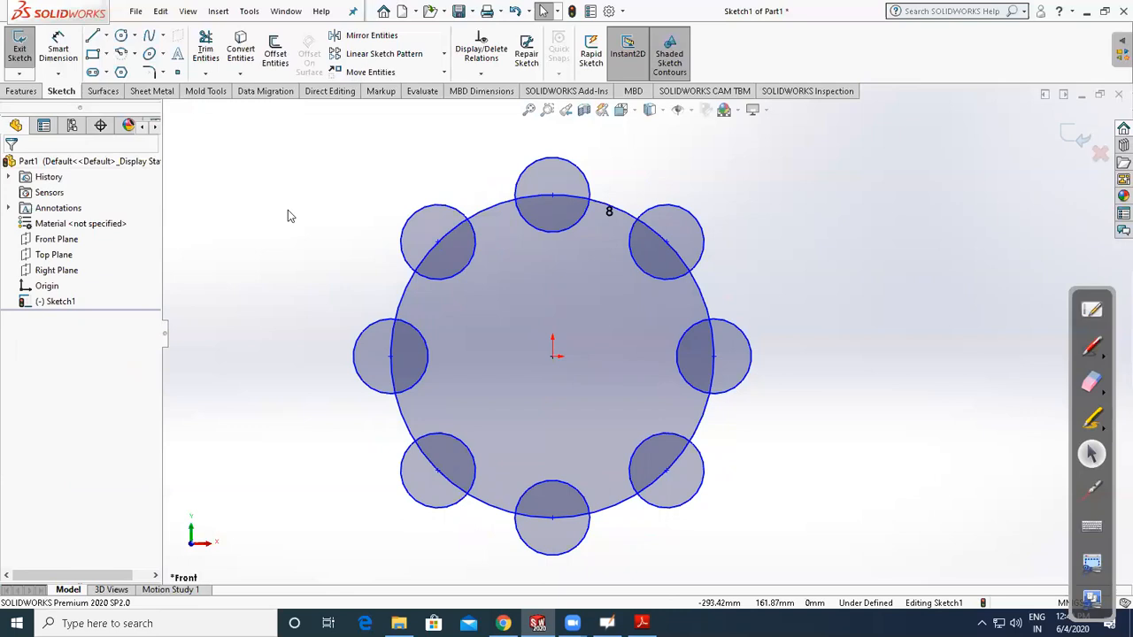
Dimension the large circle's diameter to 400 mm
click(74, 52)
click(715, 325)
click(754, 294)
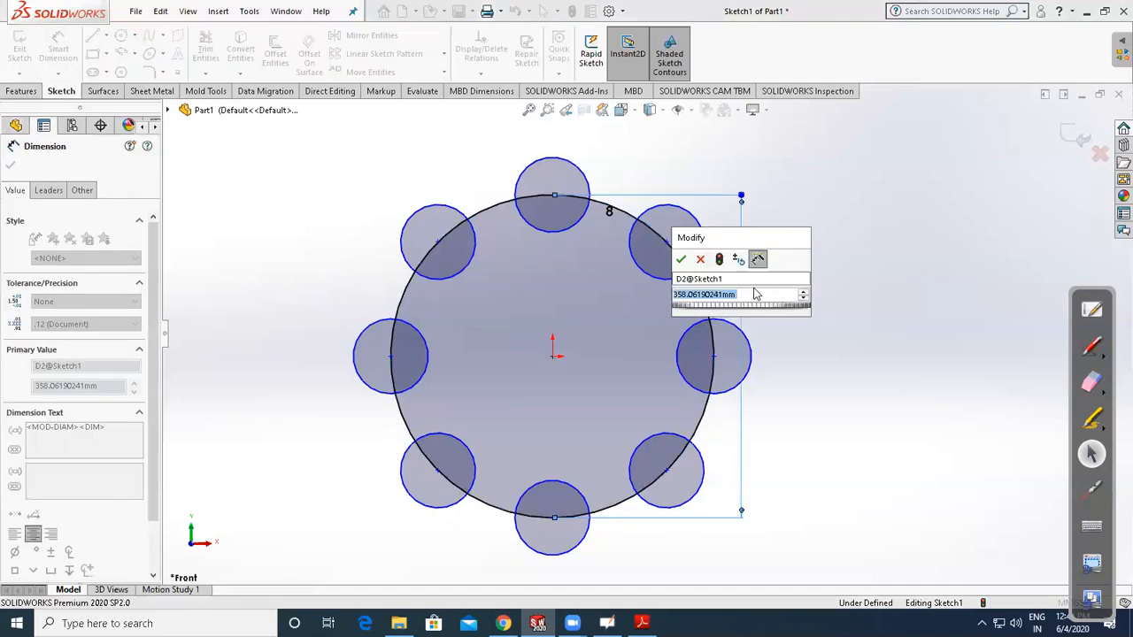
text(400)
key(Return)
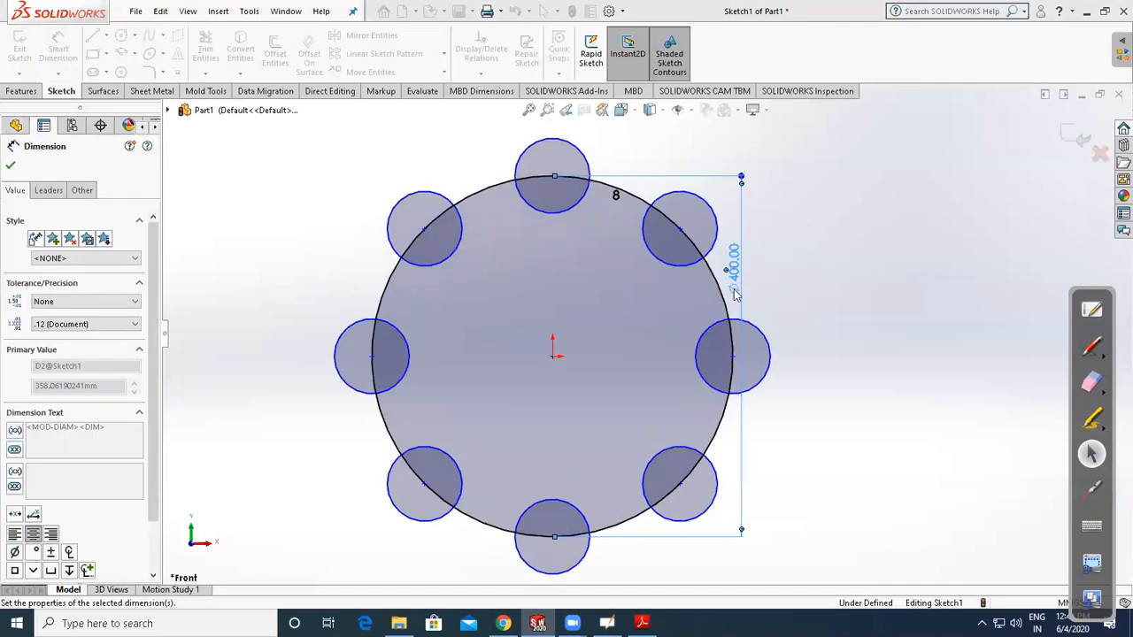
key(Escape)
Convert the large circle to construction geometry
click(673, 232)
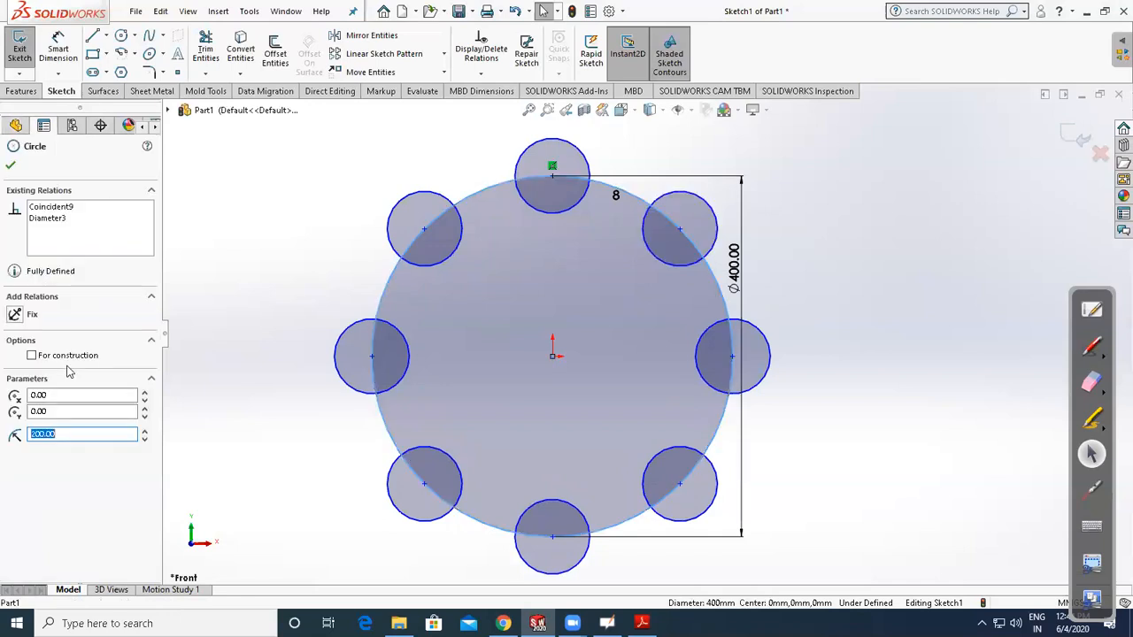
click(67, 358)
click(211, 415)
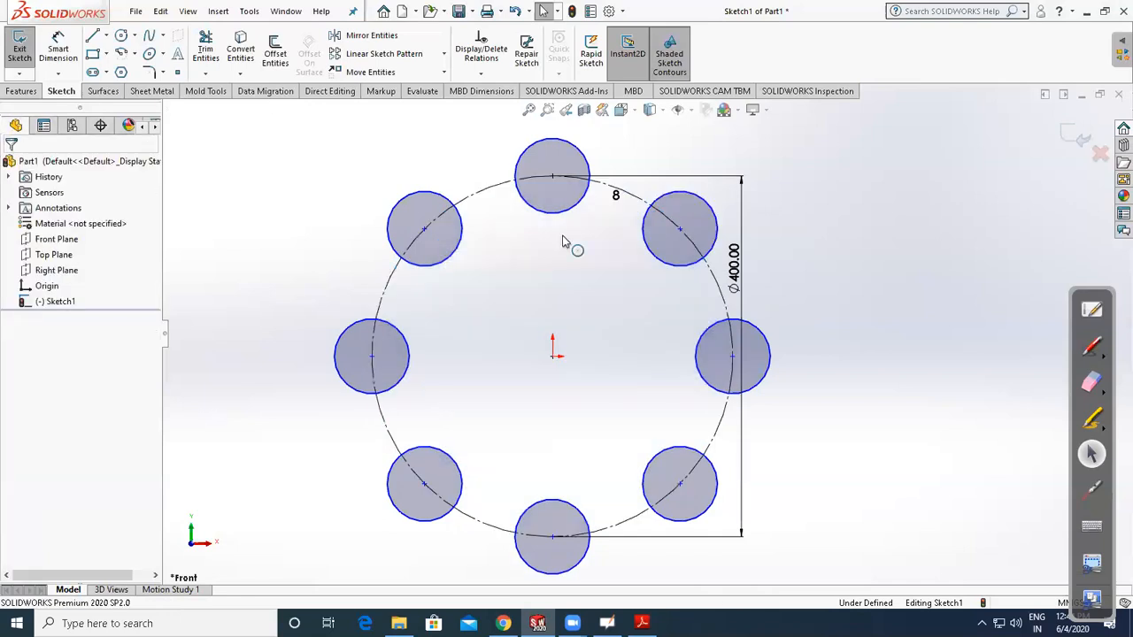
Dimension the diameter of the small circle at the top of the circular pattern as 100 mm
scroll(691, 475, up, 2)
scroll(644, 415, down, 1)
click(58, 51)
click(623, 179)
click(637, 153)
click(637, 158)
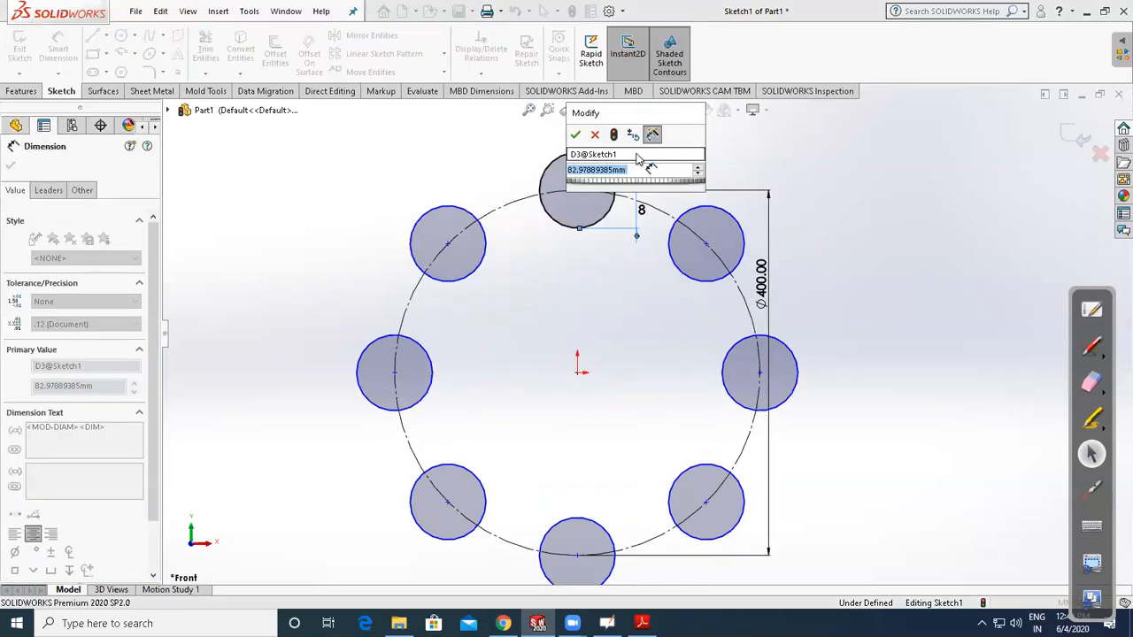
text(100)
key(Return)
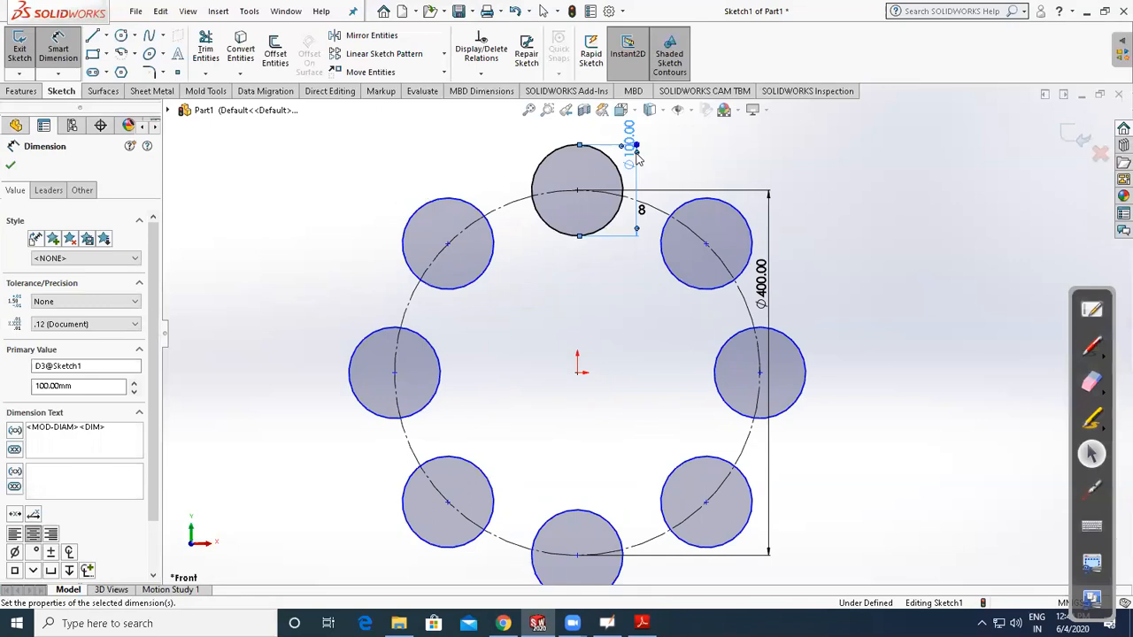
key(Escape)
Drag the upper-left patterned circle by its centre, make it coincident with the 400 mm construction circle, and realign the pattern
scroll(643, 341, up, 3)
drag(510, 280, 456, 276)
scroll(550, 329, up, 3)
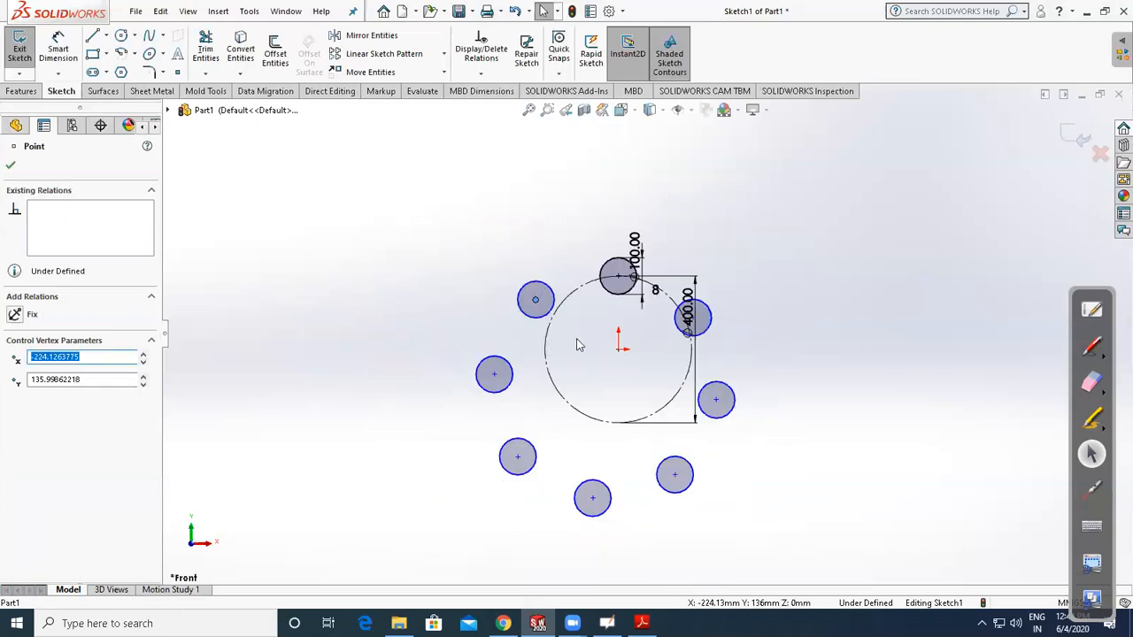
drag(535, 302, 560, 299)
scroll(650, 372, down, 2)
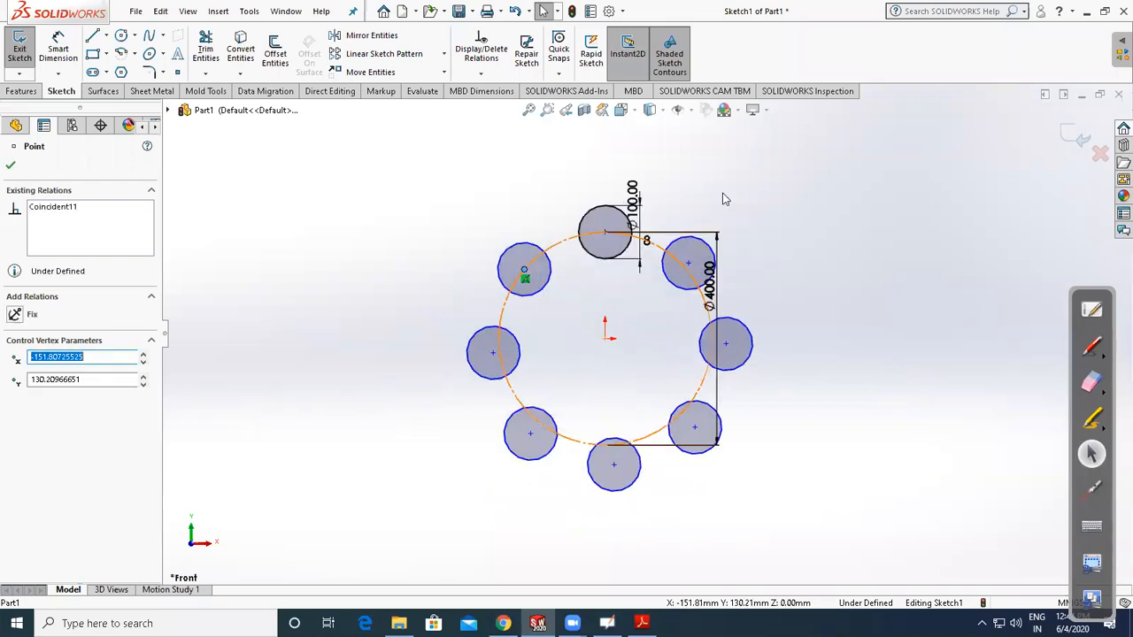
click(679, 110)
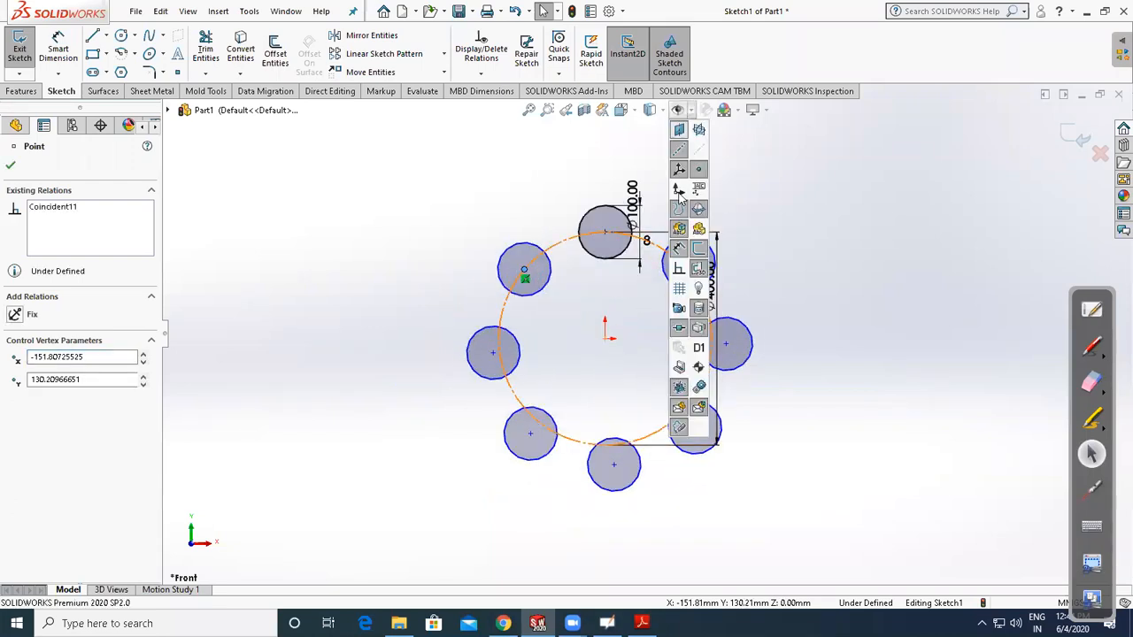
click(522, 272)
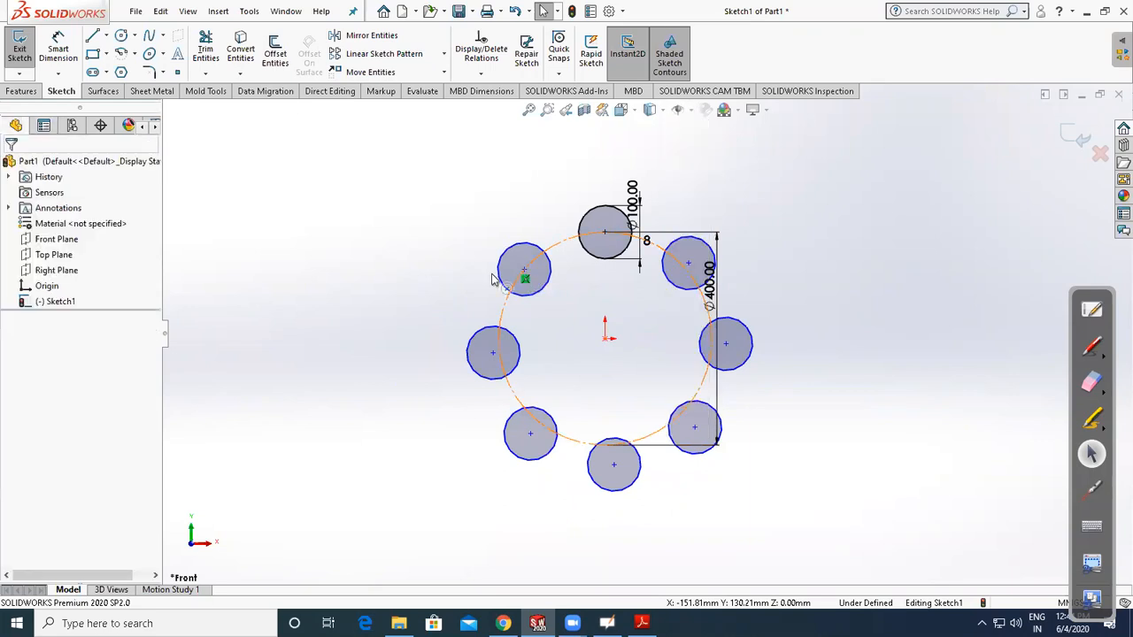
mouse_move(542, 282)
mouse_down()
mouse_move(580, 313)
mouse_move(546, 293)
mouse_move(534, 300)
mouse_move(513, 252)
mouse_move(518, 274)
mouse_move(530, 255)
mouse_move(518, 255)
mouse_move(517, 270)
mouse_move(518, 252)
mouse_move(578, 340)
mouse_move(558, 282)
mouse_move(542, 274)
mouse_up()
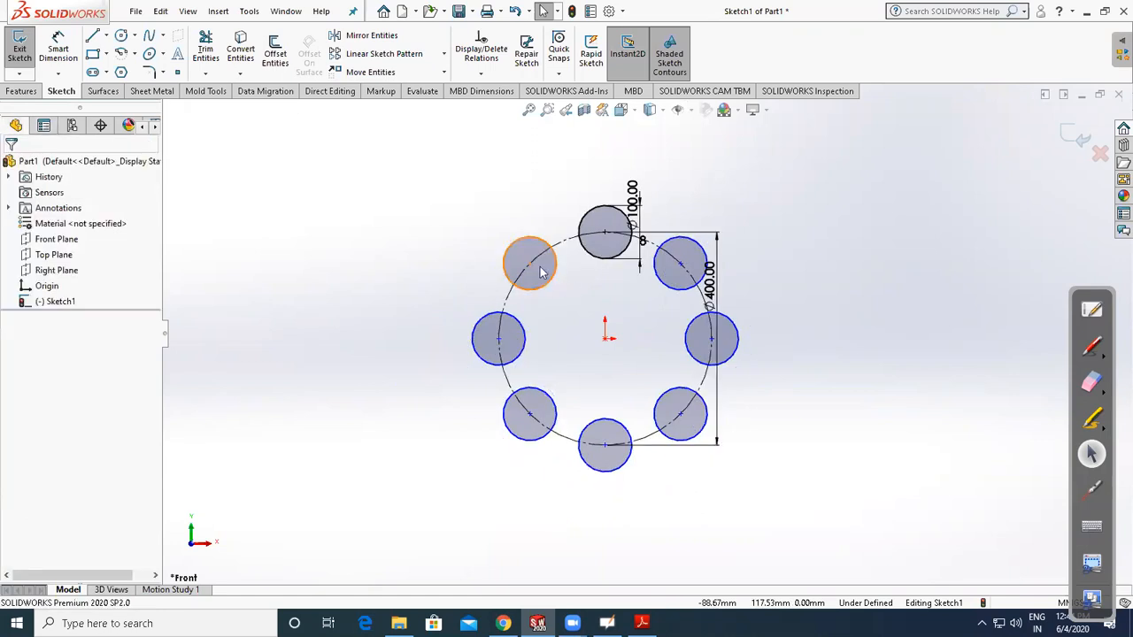
Try to merge the upper-left circle's centre with the sketch origin, and test the pattern by pulling the lower-left circle
ctrl+click(603, 347)
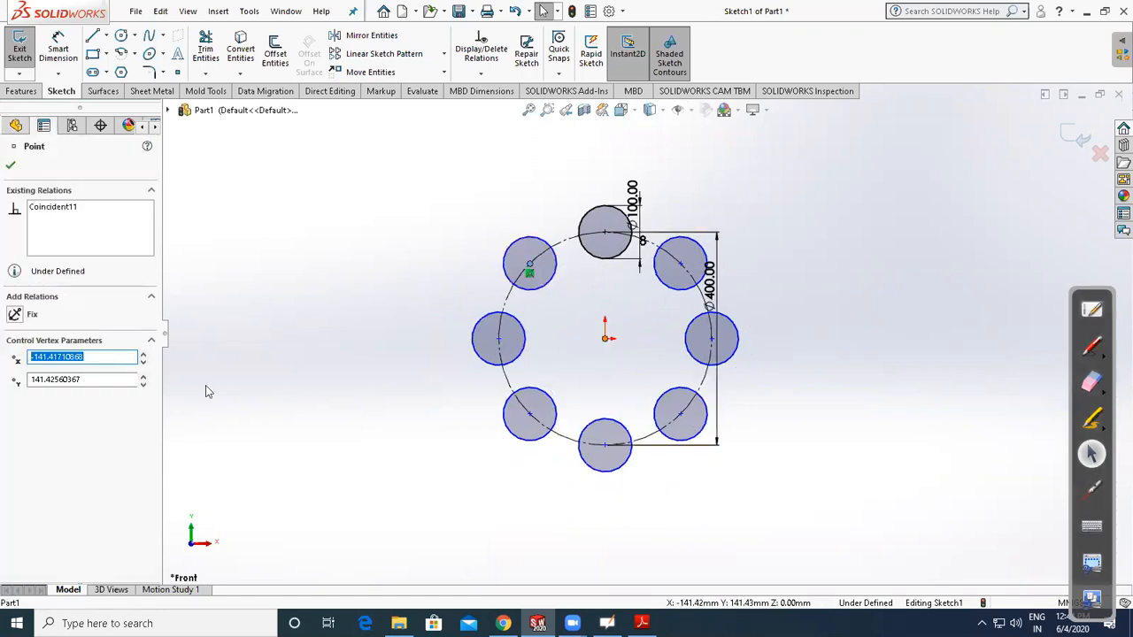
click(39, 445)
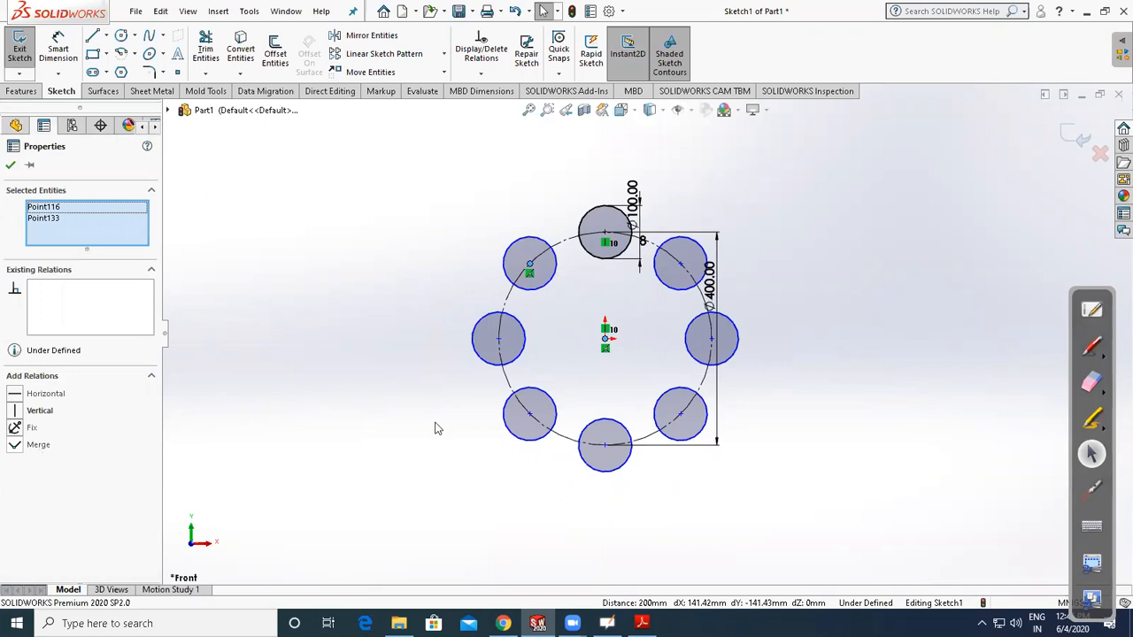
click(568, 367)
mouse_move(531, 416)
mouse_down()
mouse_move(491, 443)
mouse_move(506, 470)
mouse_move(457, 331)
mouse_move(469, 432)
mouse_move(466, 420)
mouse_move(466, 429)
mouse_move(416, 414)
mouse_move(408, 395)
mouse_up()
click(412, 393)
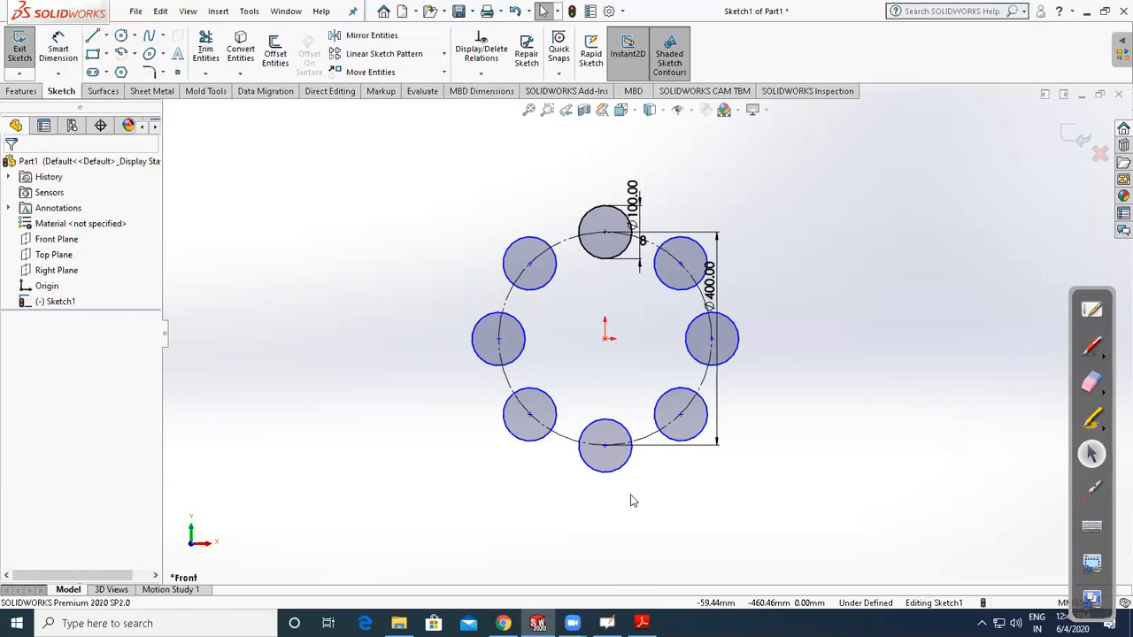
Switch to Adobe Reader, examine the page 2 drawings in Assignment Day 3.pdf, especially the strap plate's dimensions, and return to SOLIDWORKS
key(alt+Tab)
scroll(599, 423, up, 3)
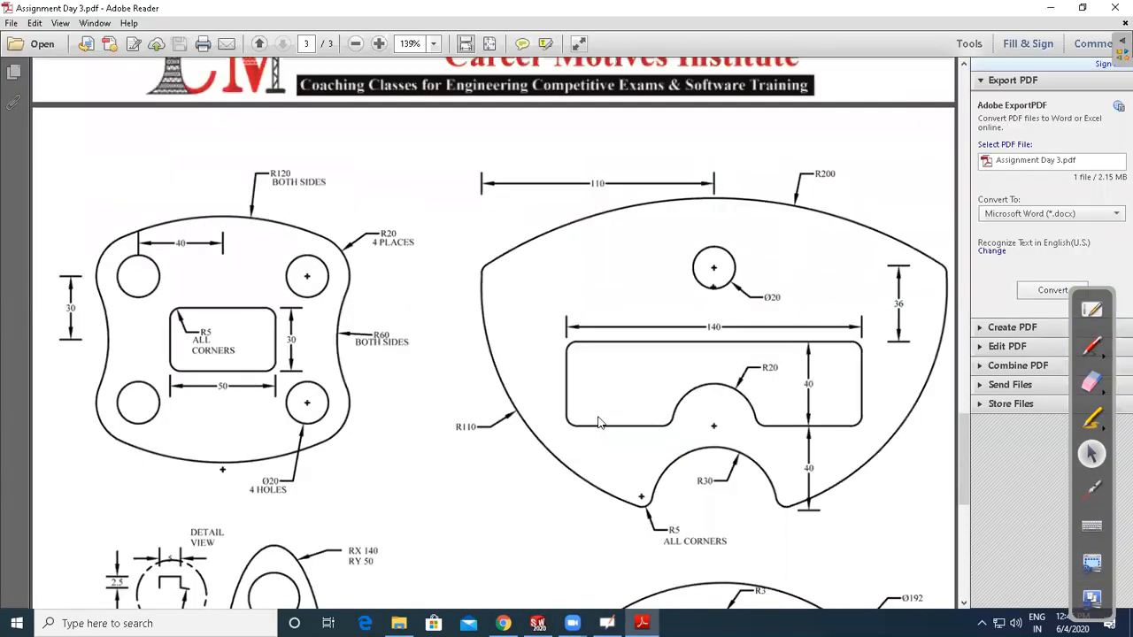
scroll(599, 413, up, 6)
scroll(599, 414, up, 10)
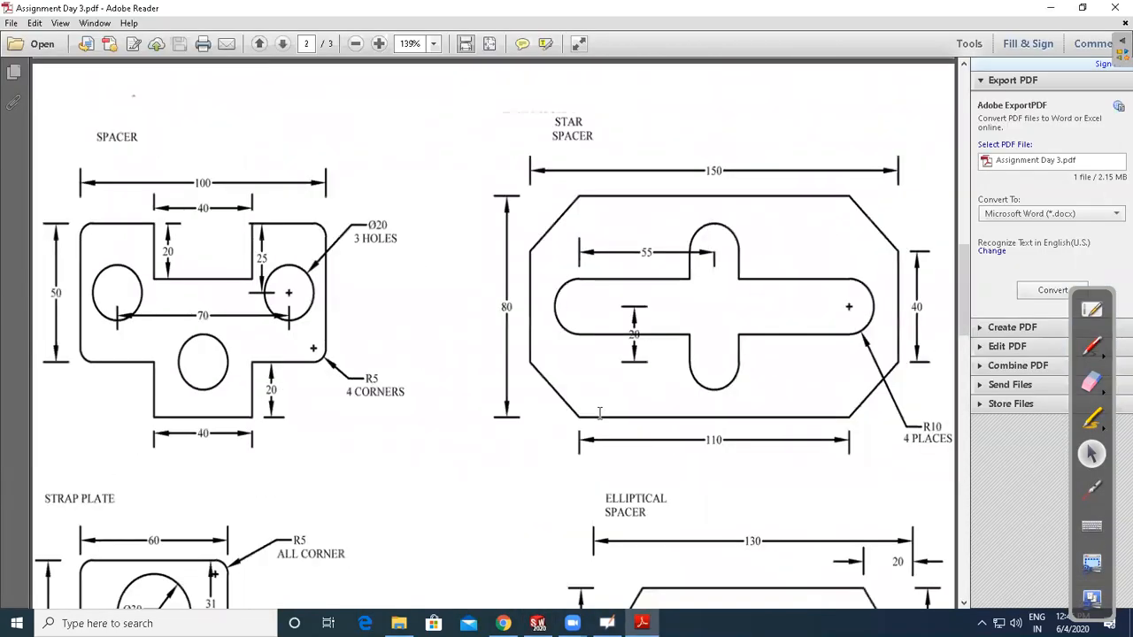
scroll(600, 414, down, 1)
scroll(599, 413, down, 4)
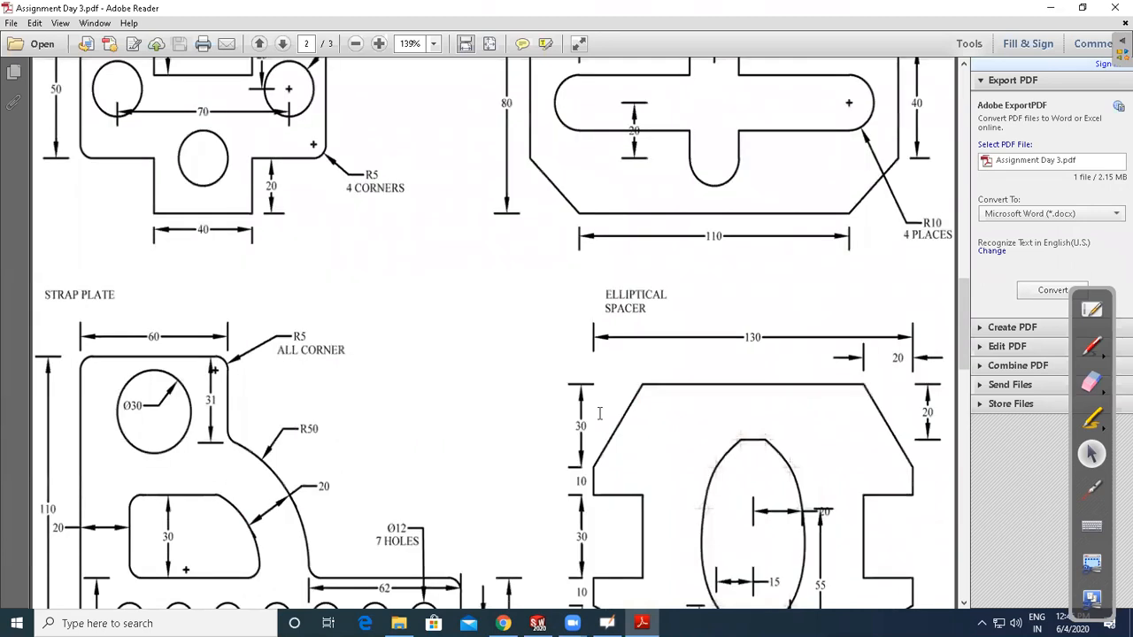
scroll(184, 375, down, 3)
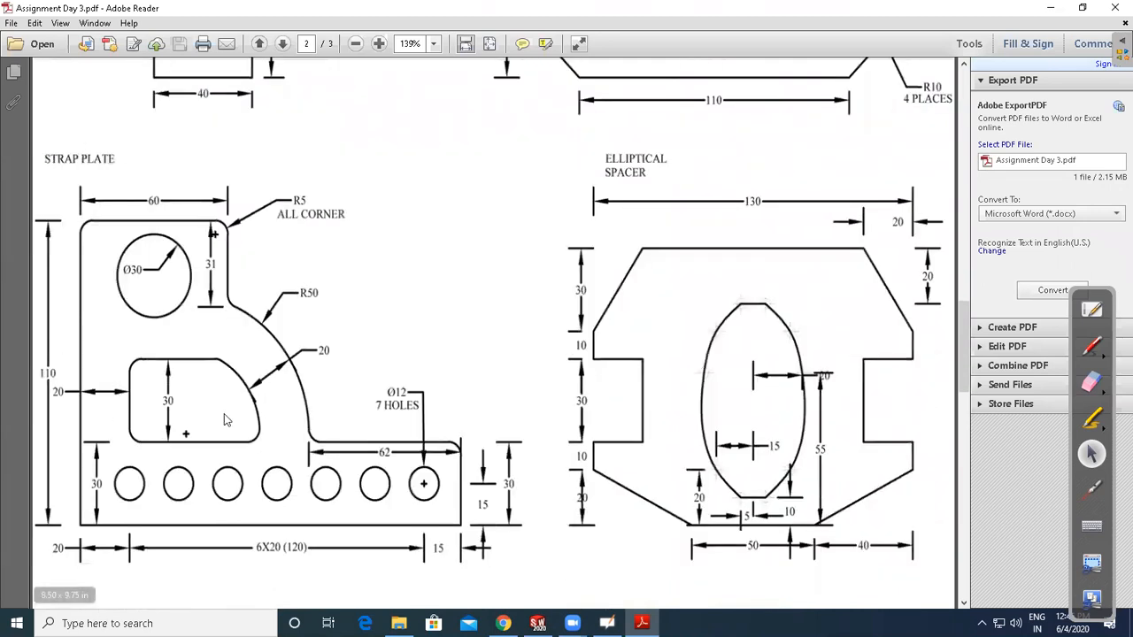
scroll(272, 305, down, 1)
scroll(345, 333, up, 4)
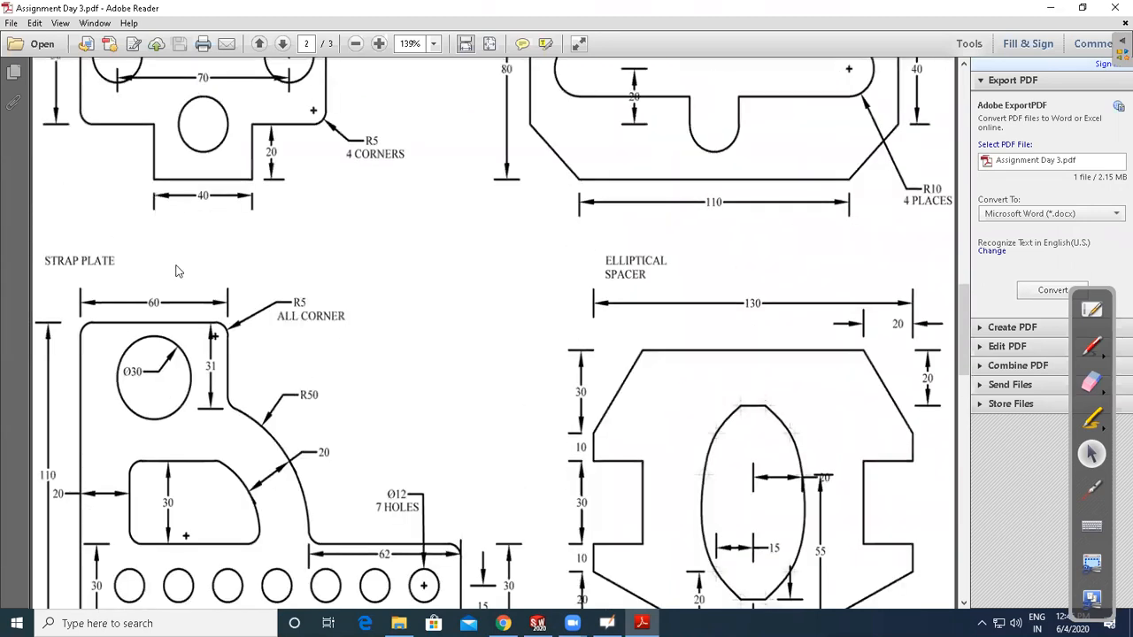
scroll(753, 278, up, 5)
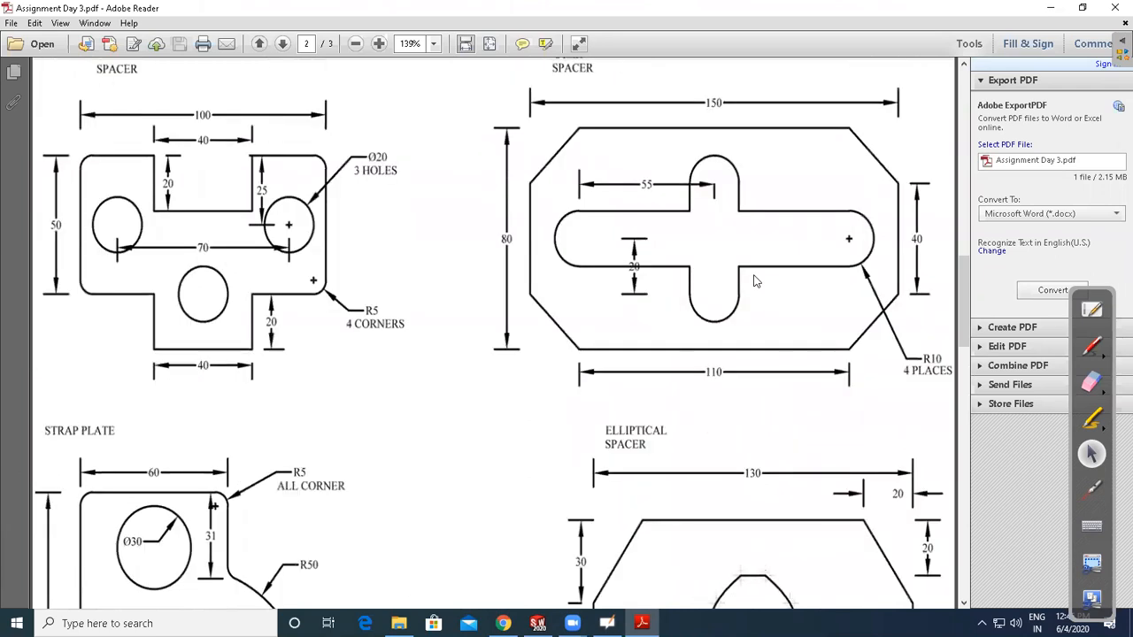
scroll(755, 280, down, 2)
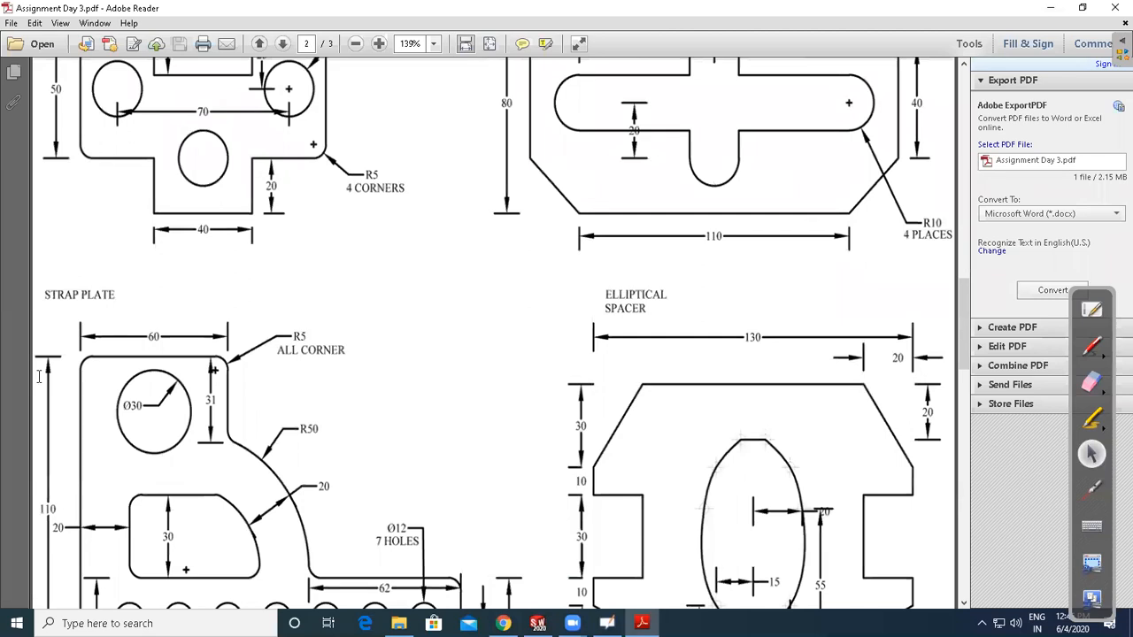
scroll(191, 290, down, 3)
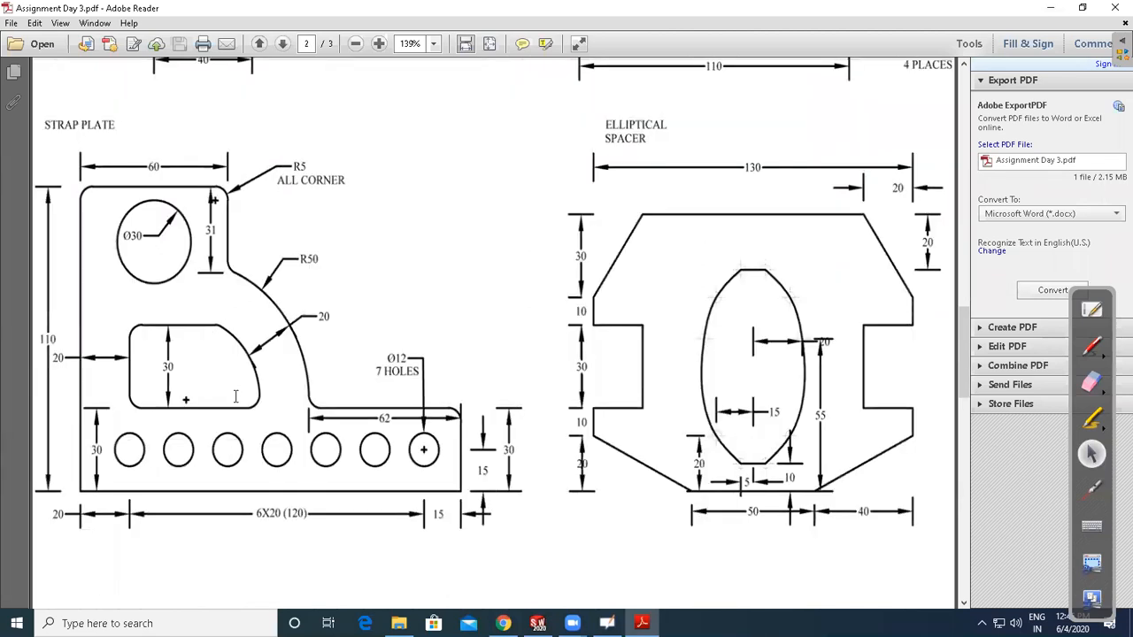
click(1051, 8)
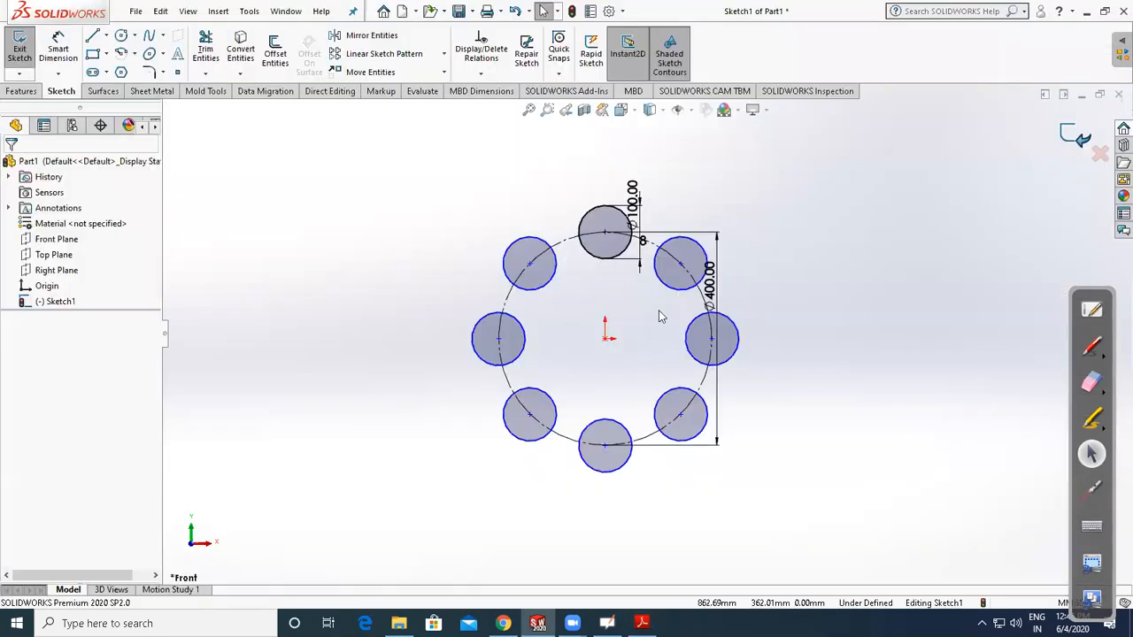
Close the current part and create a new part document
click(671, 334)
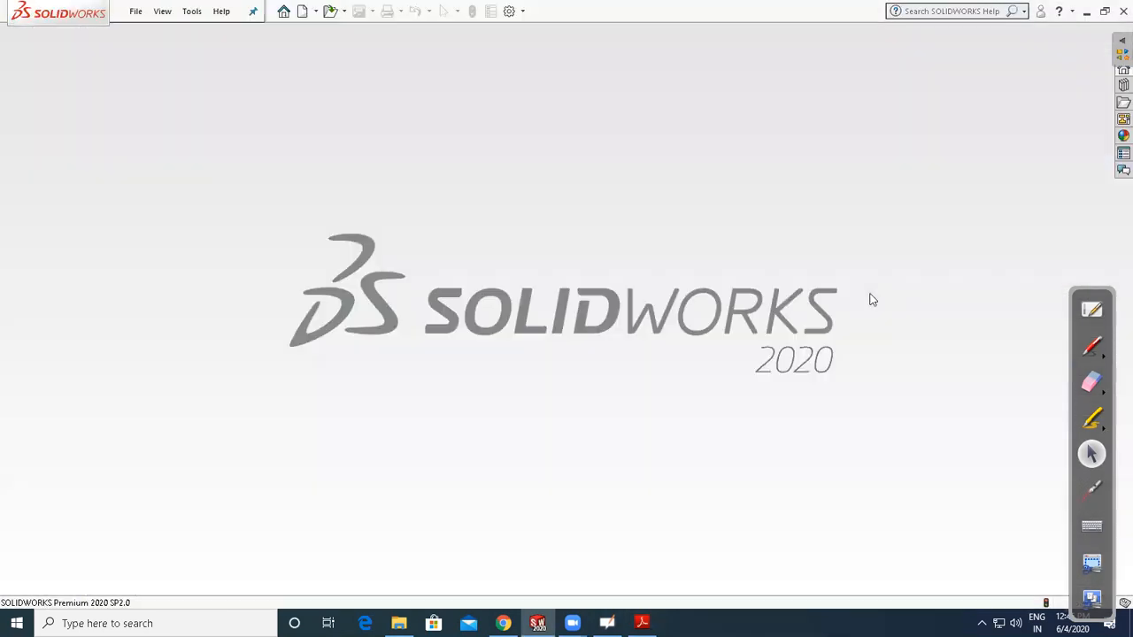
key(ctrl+n)
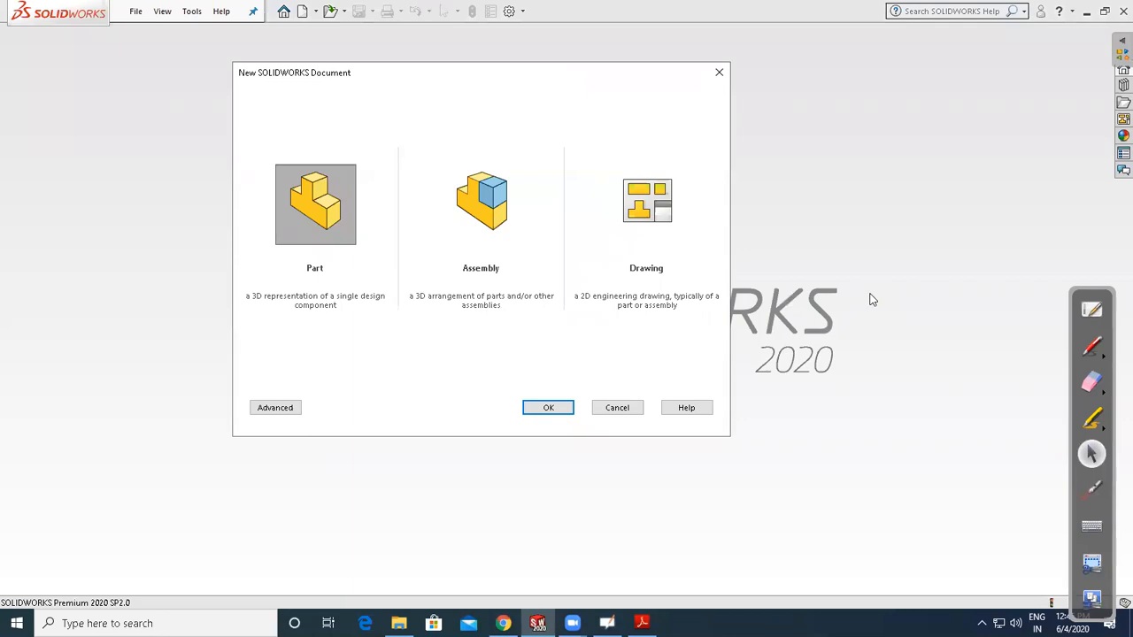
key(Return)
Start a sketch on the new part's Front Plane, checking the strap plate drawing in the assignment PDF
click(59, 240)
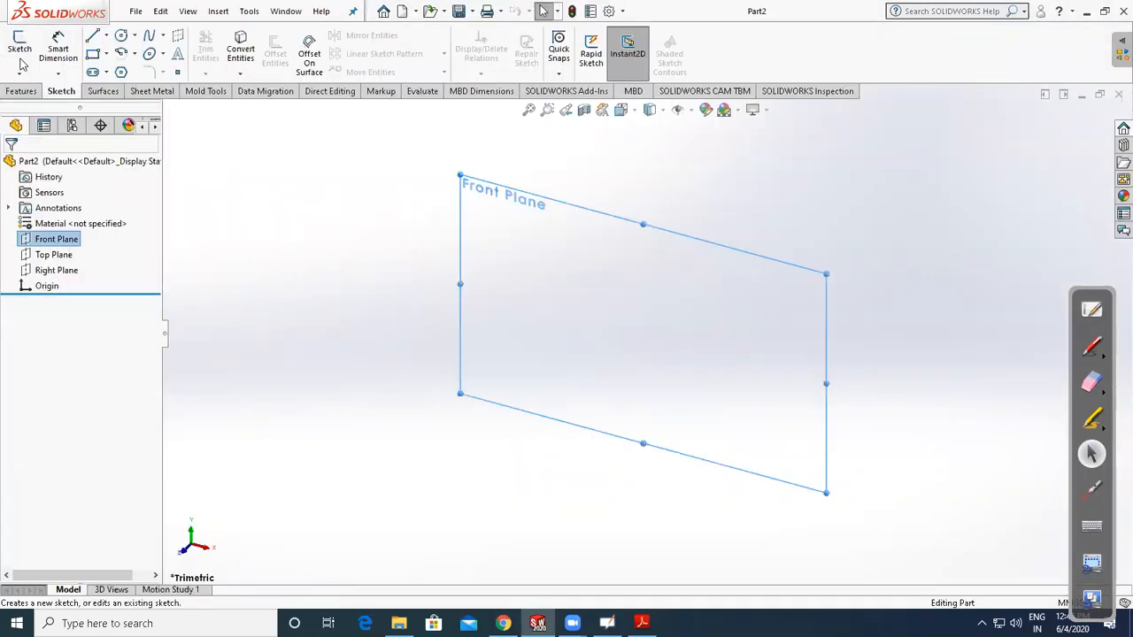
click(16, 49)
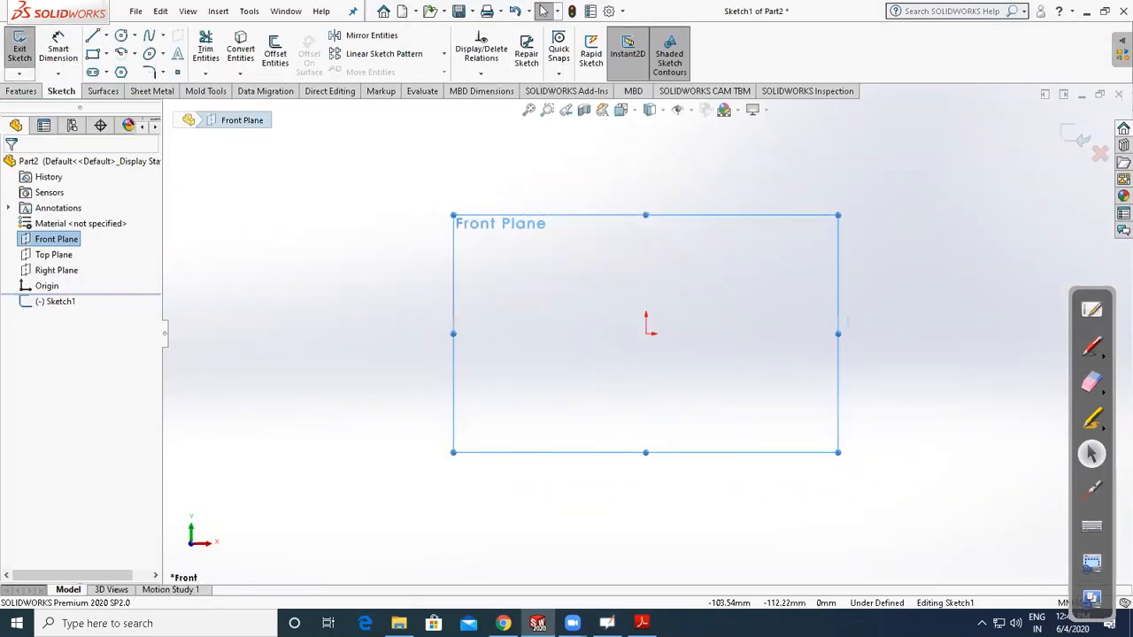
key(alt+Tab)
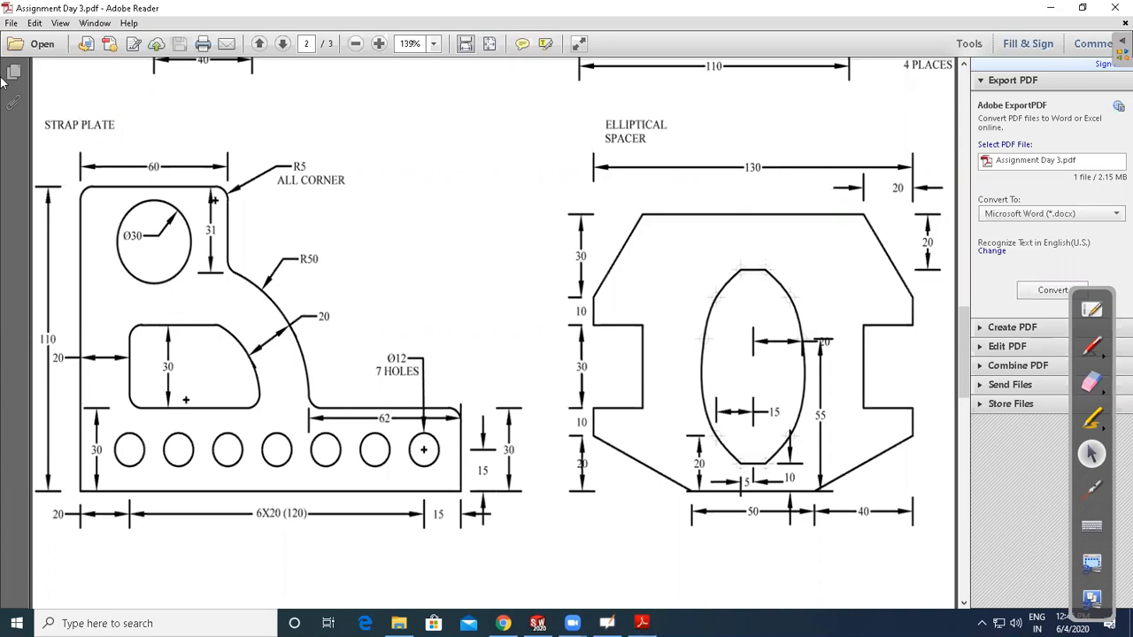
key(alt+Tab)
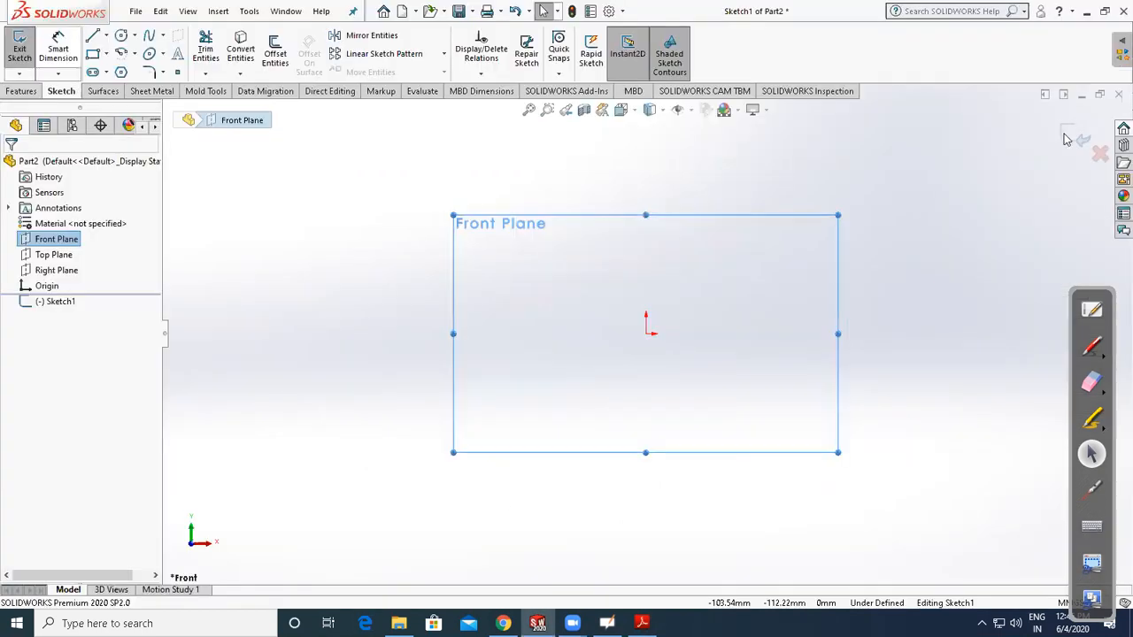
click(1079, 139)
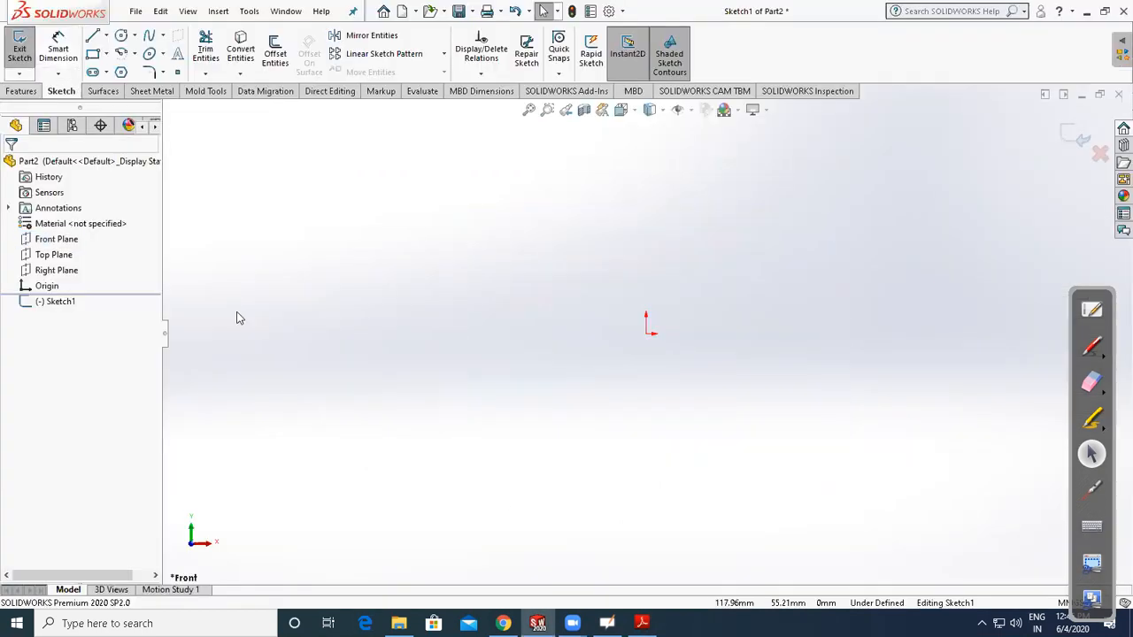
click(18, 59)
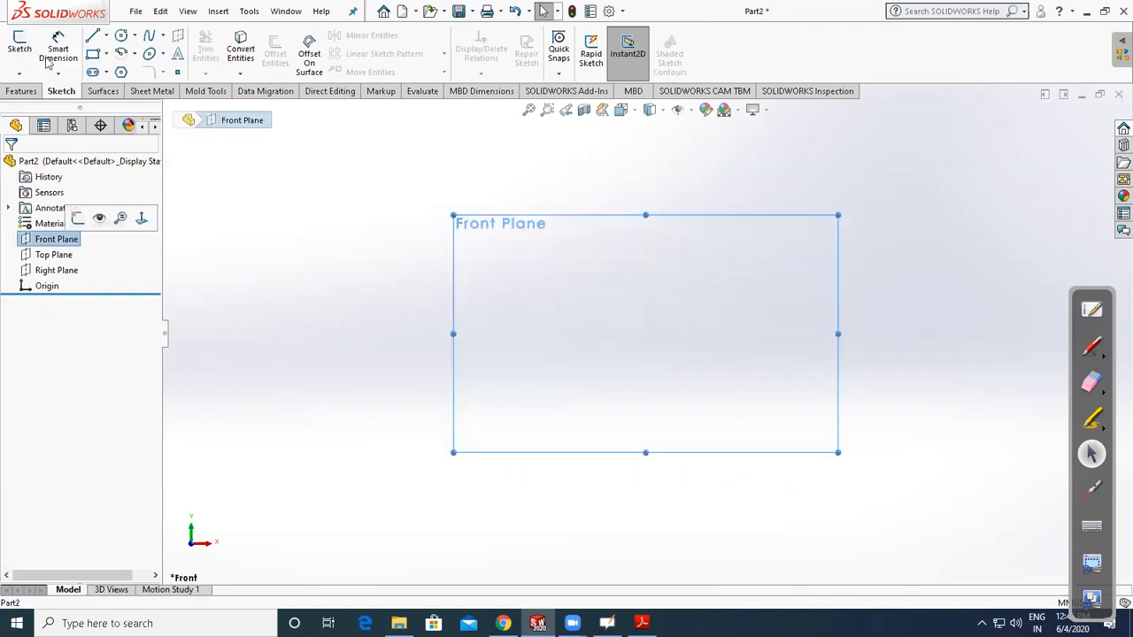
From the origin, sketch a horizontal base about 130 mm long and a left side about 82 mm high, ending with short top and downward lines
click(645, 334)
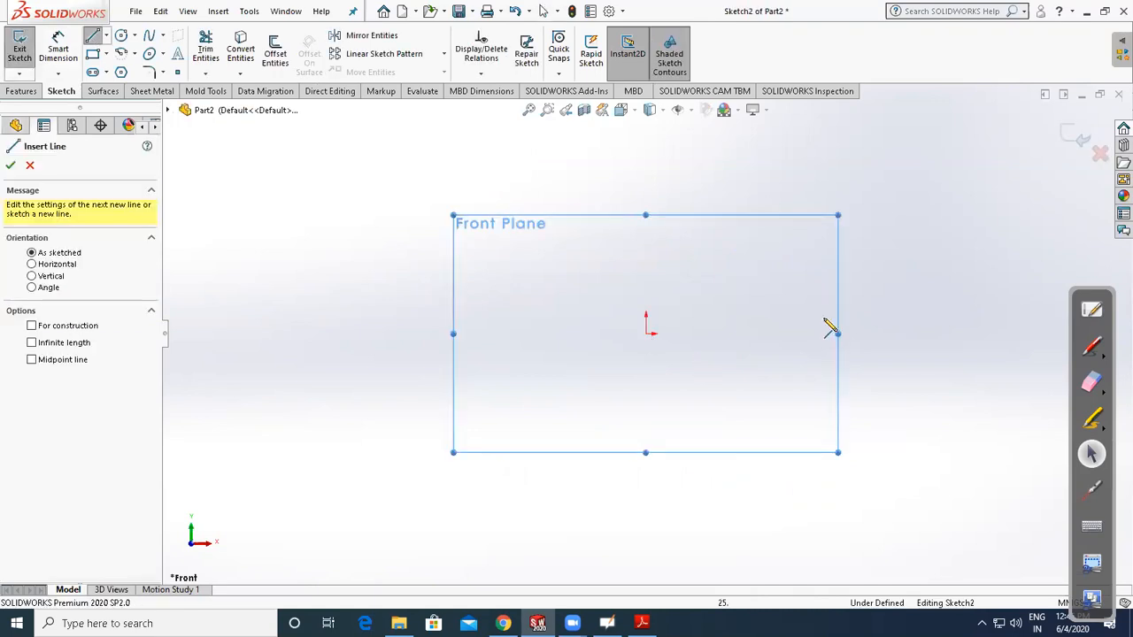
click(926, 334)
click(650, 161)
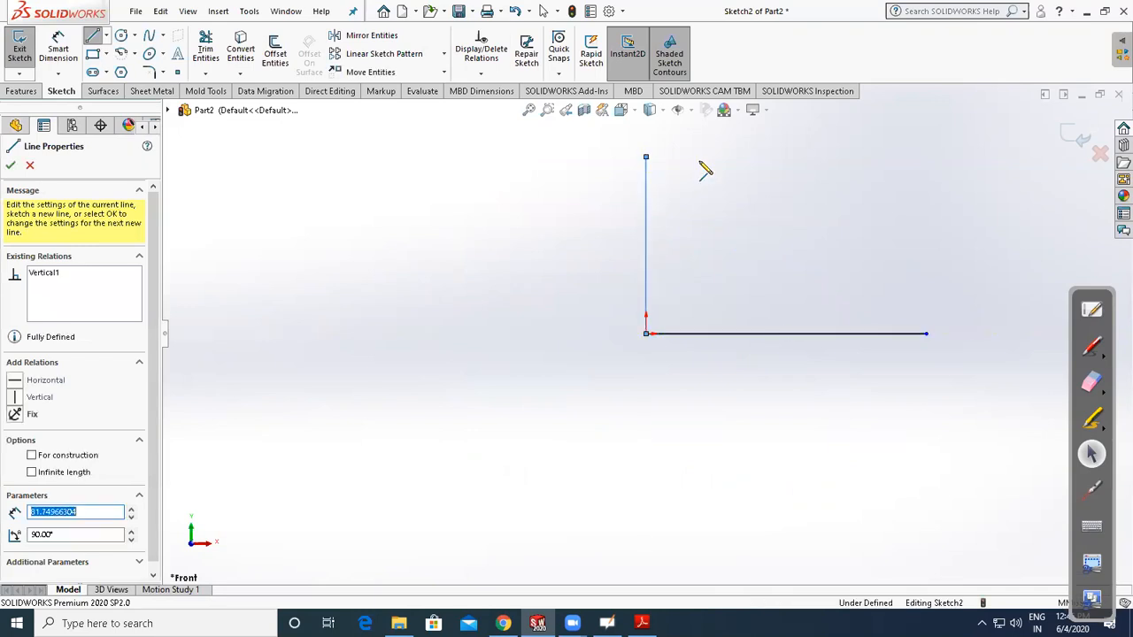
click(715, 157)
double_click(714, 193)
Sketch a right side about 21 mm high from the base's end with a short horizontal line running inward, and make the side vertical
click(927, 335)
click(922, 289)
double_click(841, 289)
key(Escape)
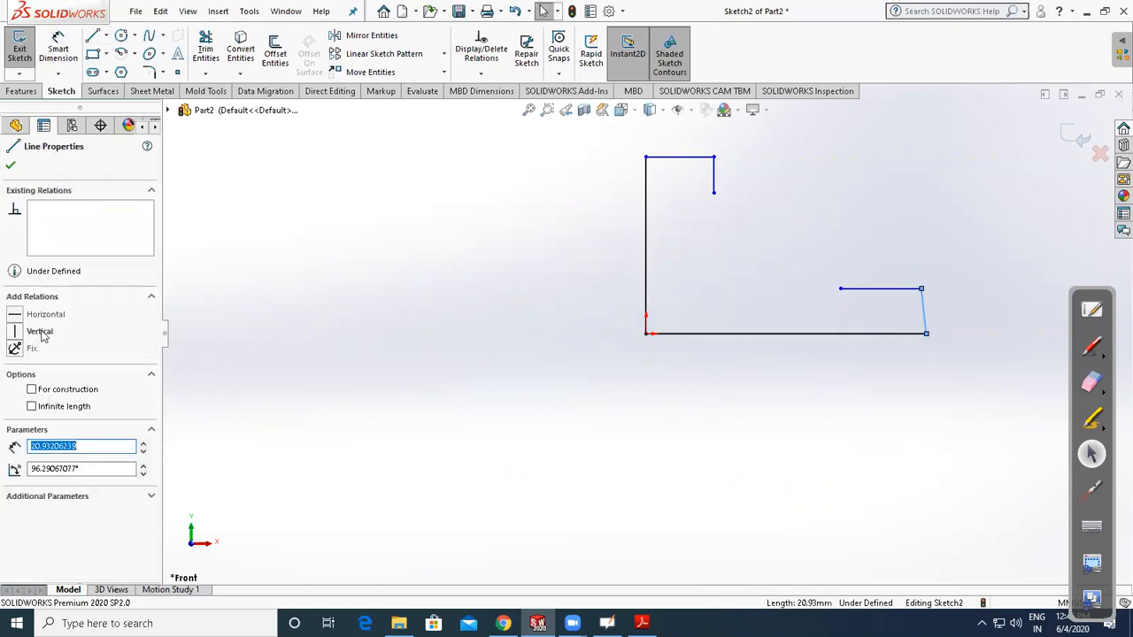
click(40, 331)
click(350, 405)
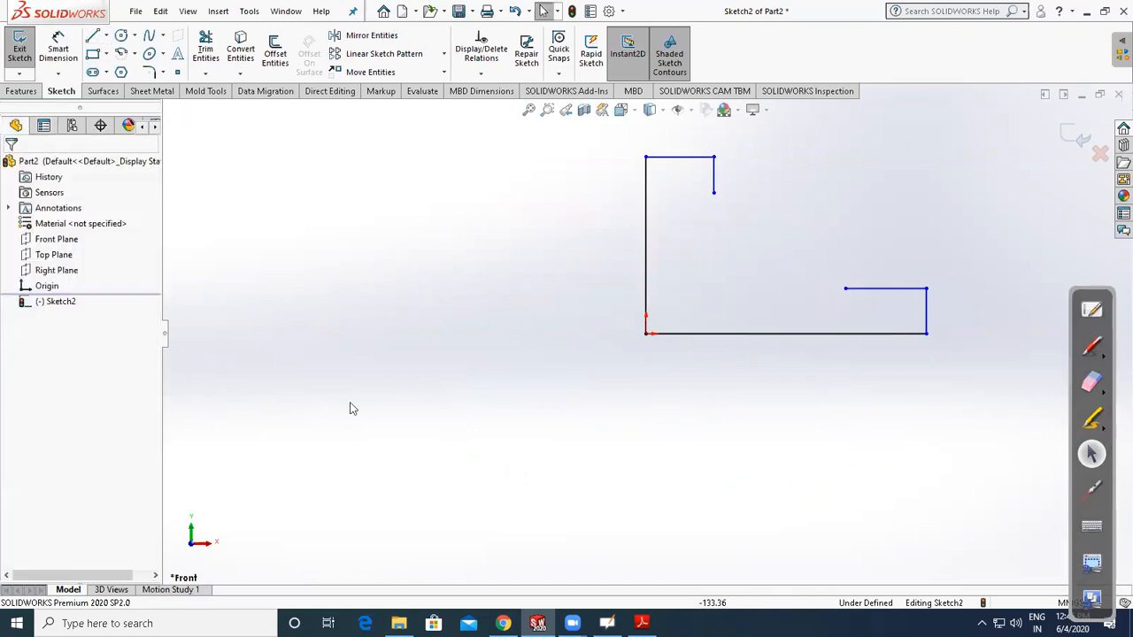
Dimension the length of the base line as 20+120+15, giving 155 mm
click(58, 51)
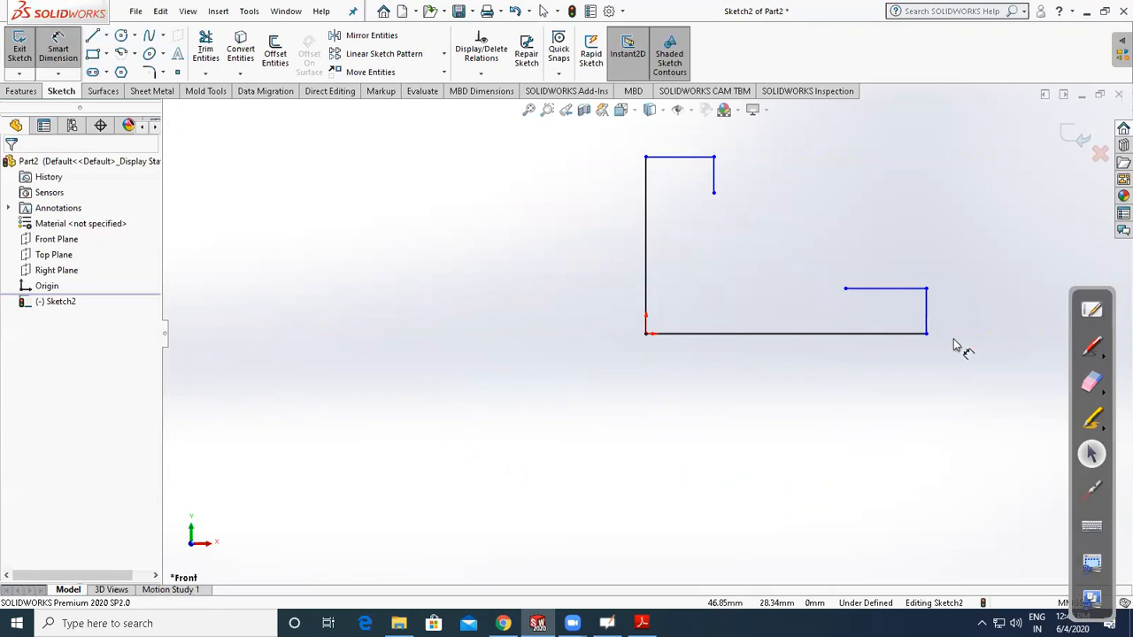
click(928, 324)
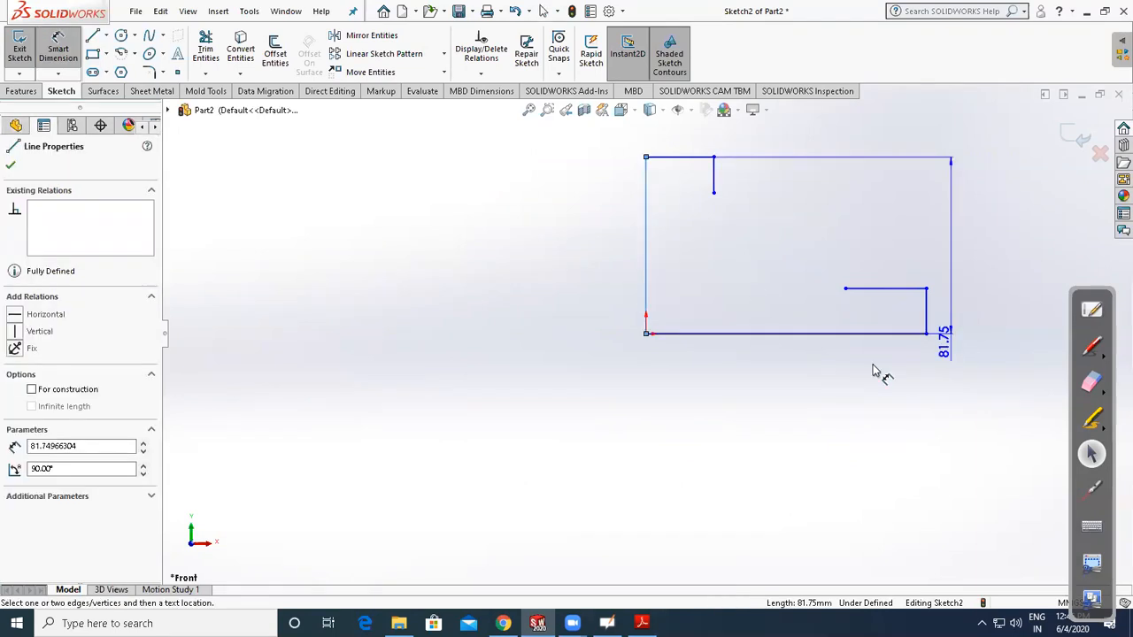
click(763, 393)
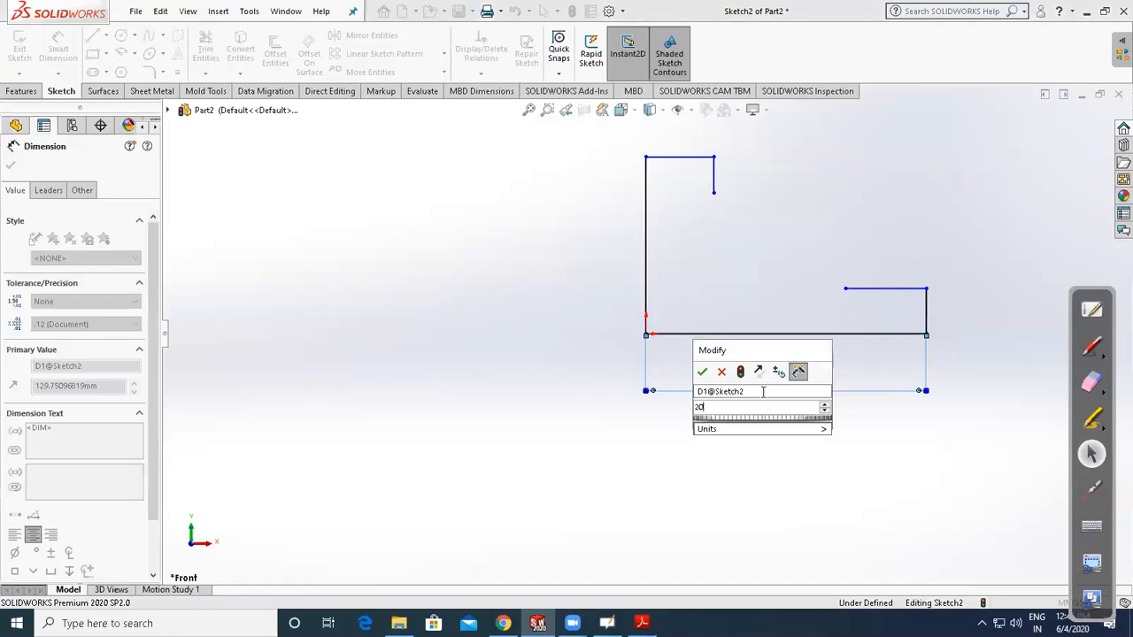
text(20+120+15)
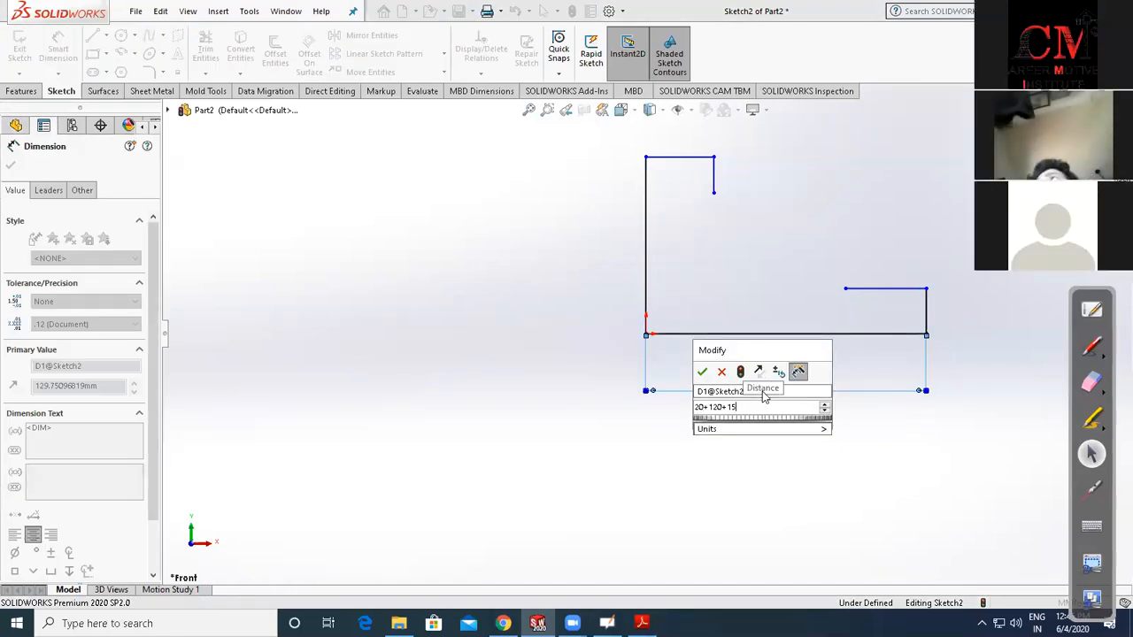
key(Return)
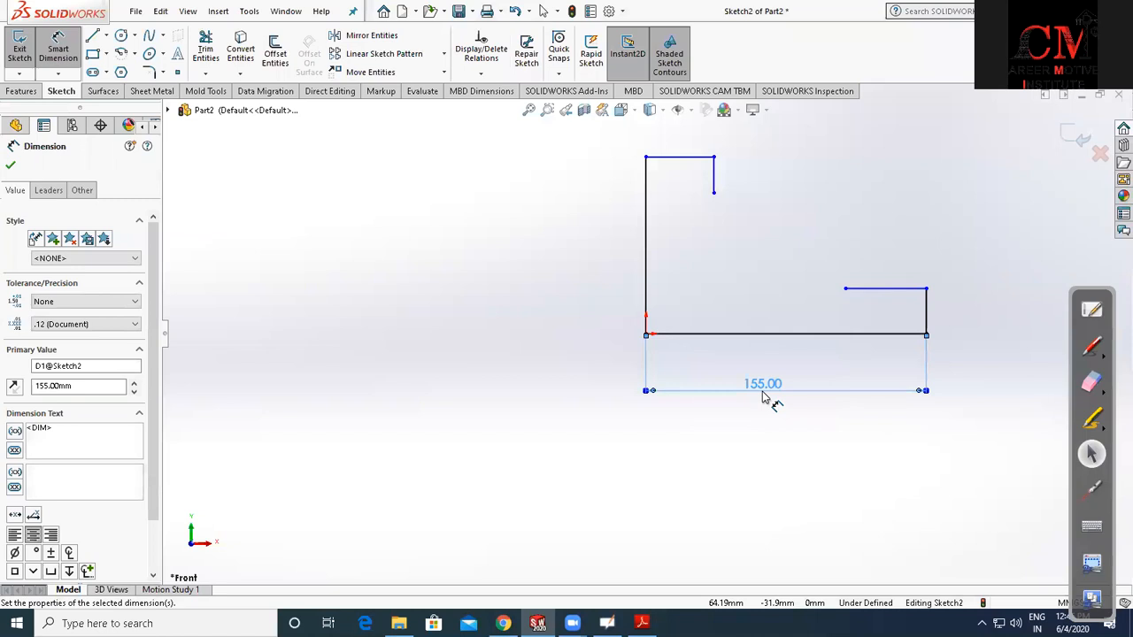
Dimension the plate's left side to 110 mm and the short right side to 30 mm
click(646, 311)
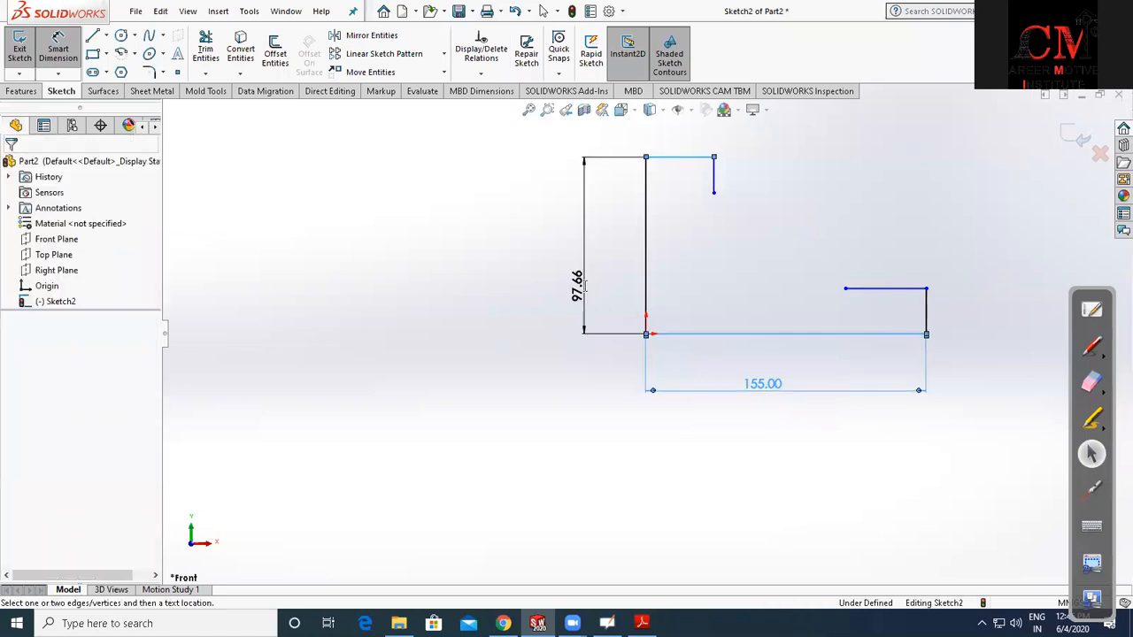
click(584, 294)
text(110)
key(Return)
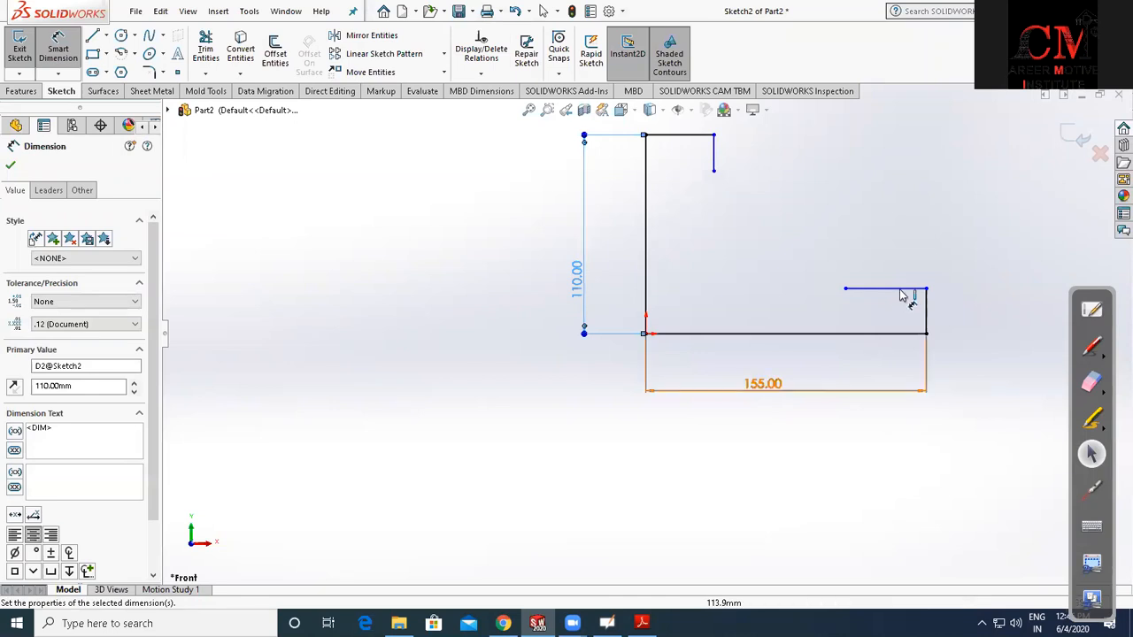
click(879, 336)
click(896, 288)
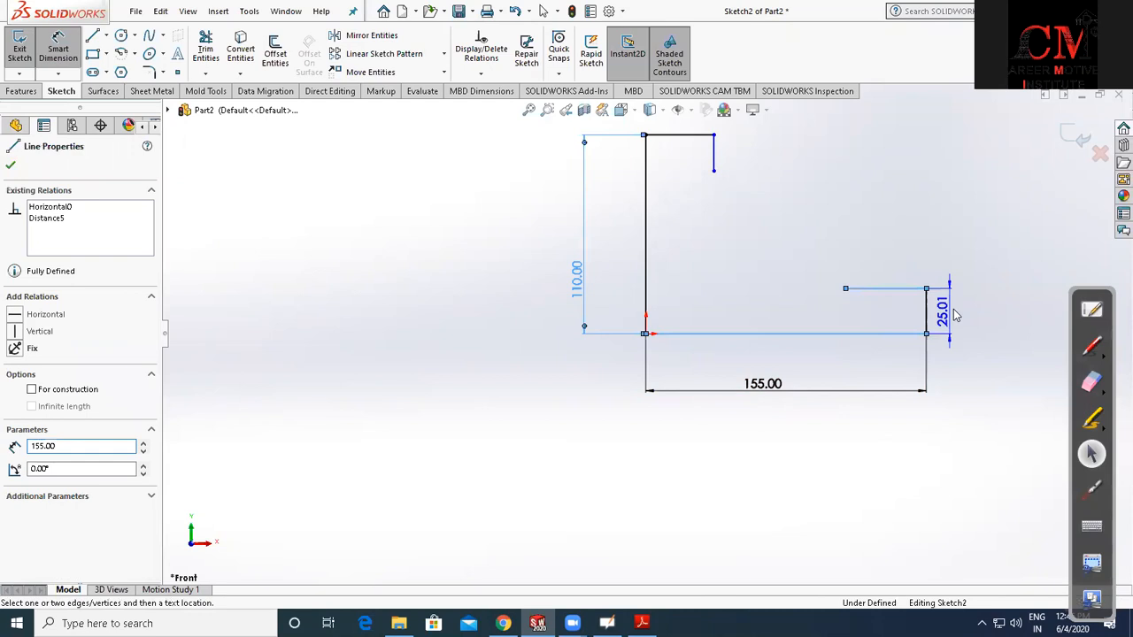
click(954, 315)
text(30)
key(Return)
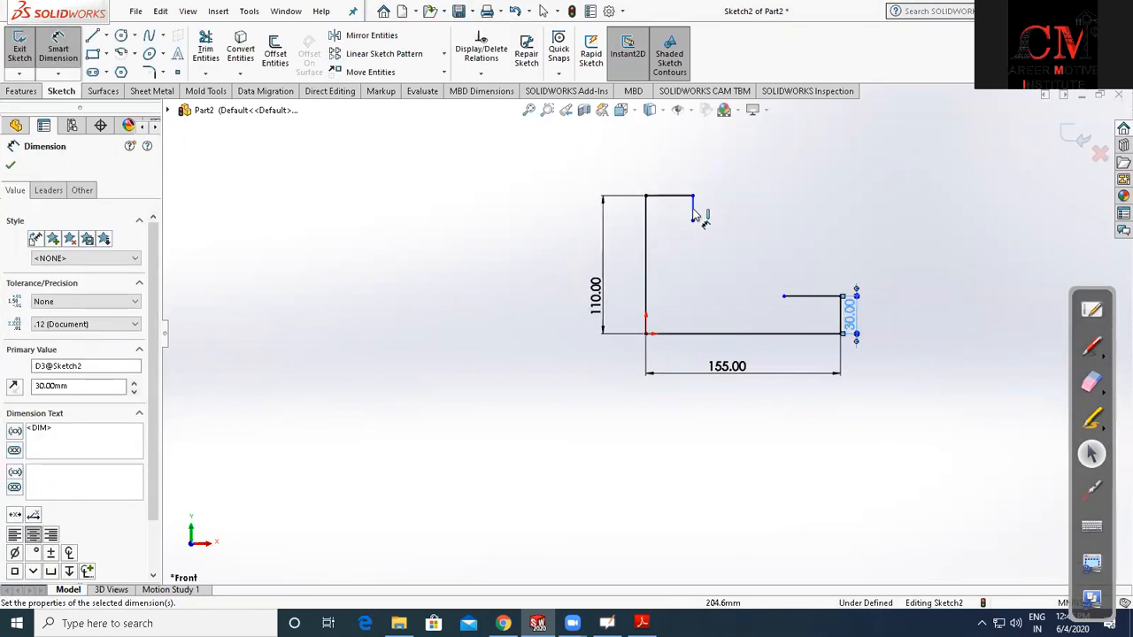
Dimension the top edge to 60 mm, as in the strap plate PDF drawing, and the short downward line at its end to 31 mm
click(653, 216)
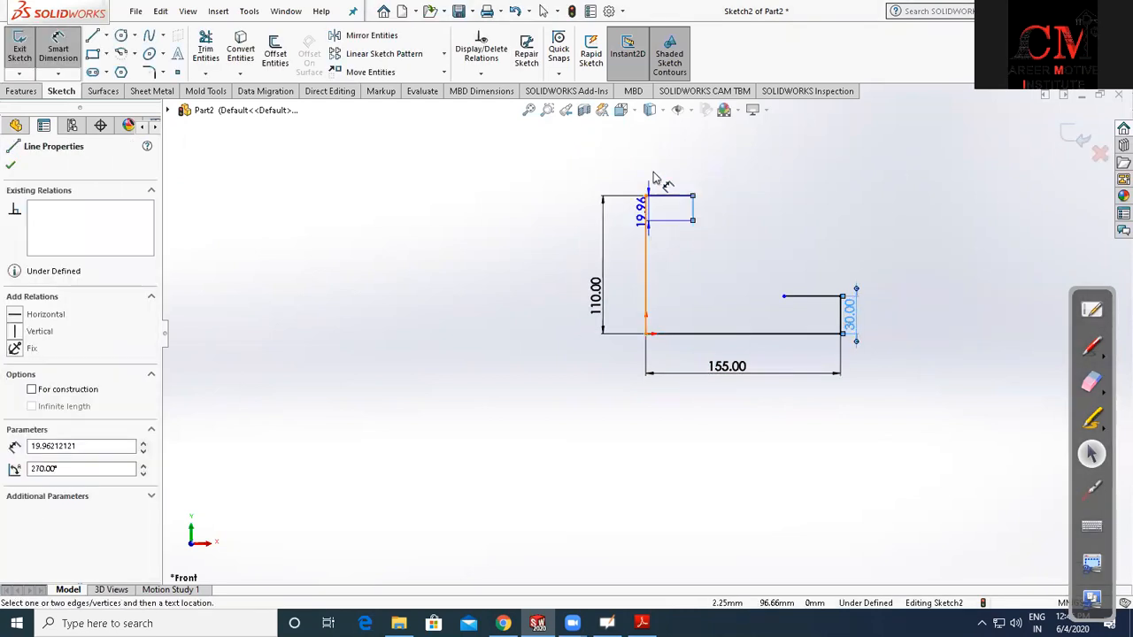
click(652, 167)
key(Return)
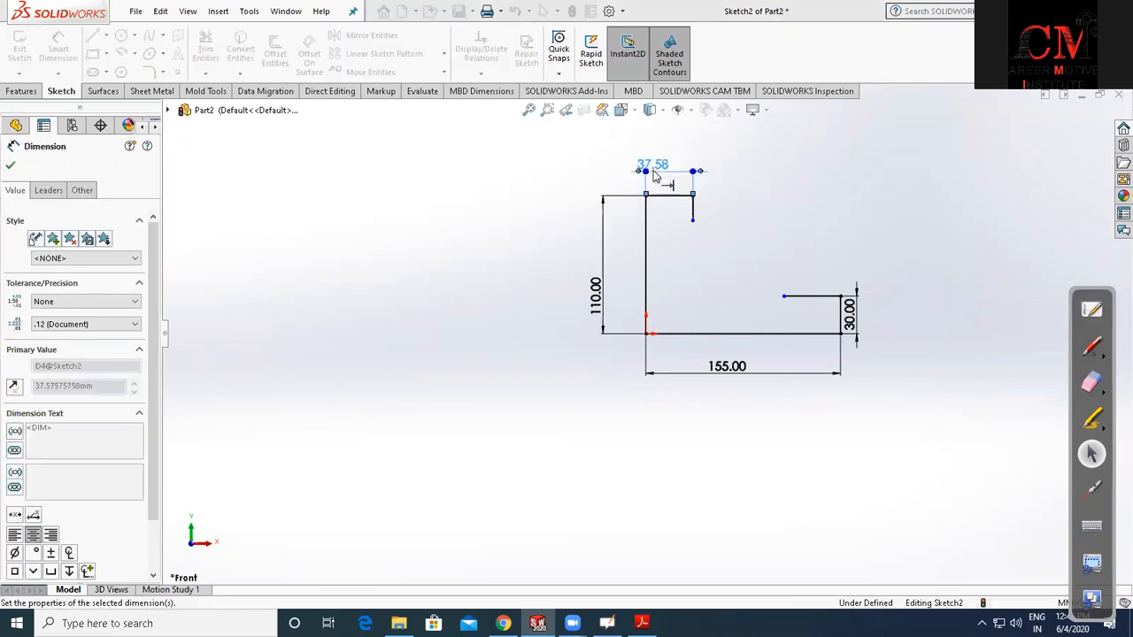
click(643, 624)
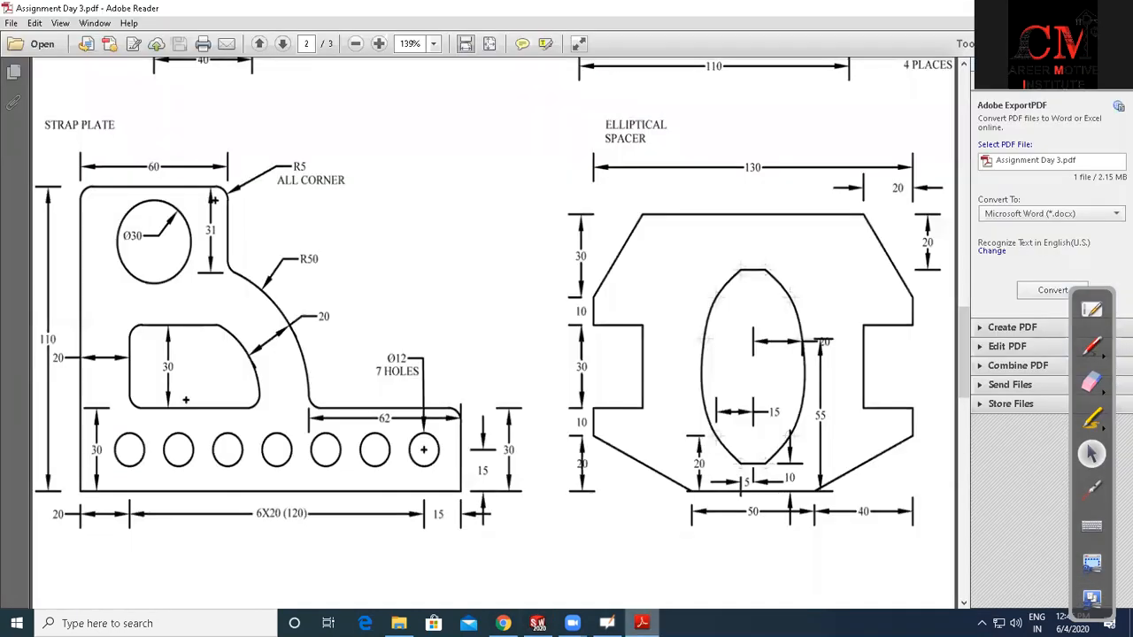
key(alt+Tab)
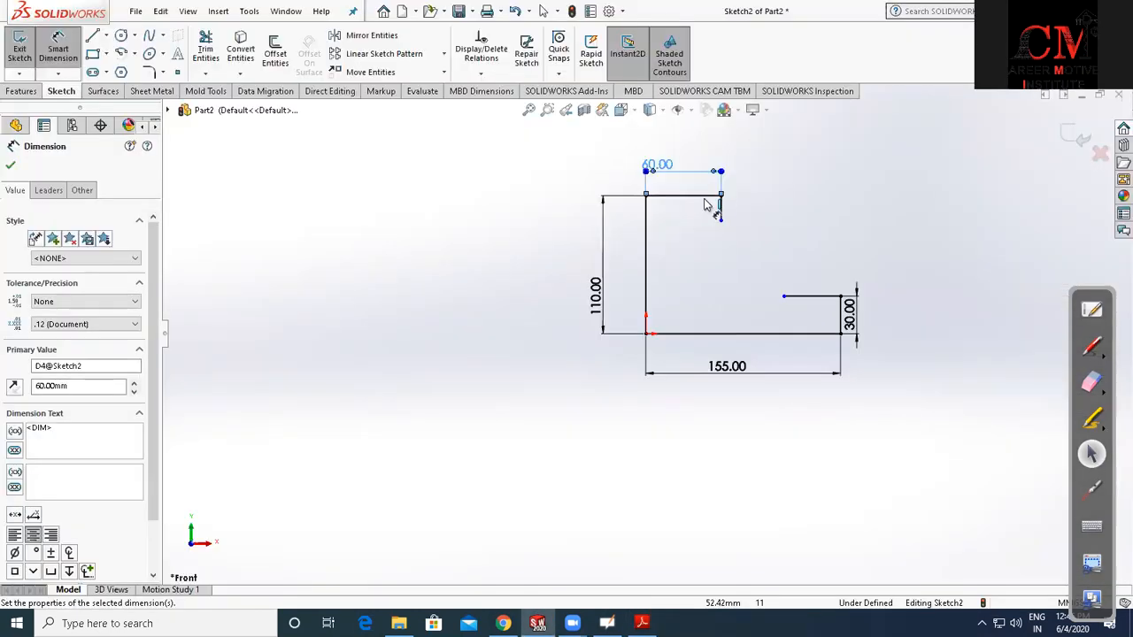
click(721, 222)
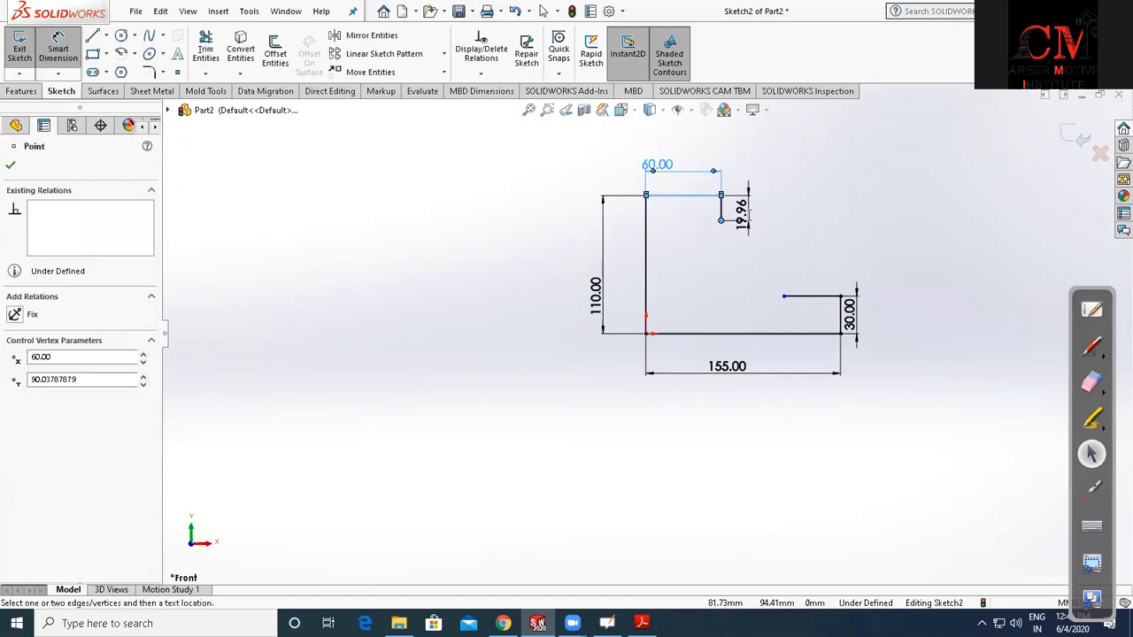
click(748, 213)
text(31)
key(Return)
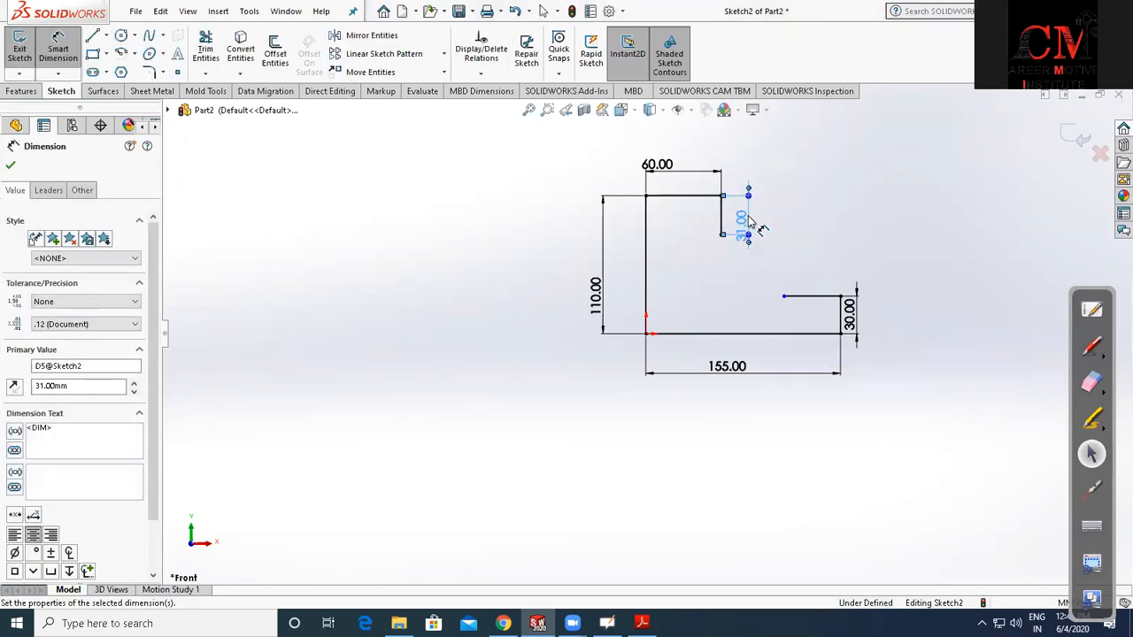
Dimension the horizontal line running inward from the right side to 62 mm
click(785, 296)
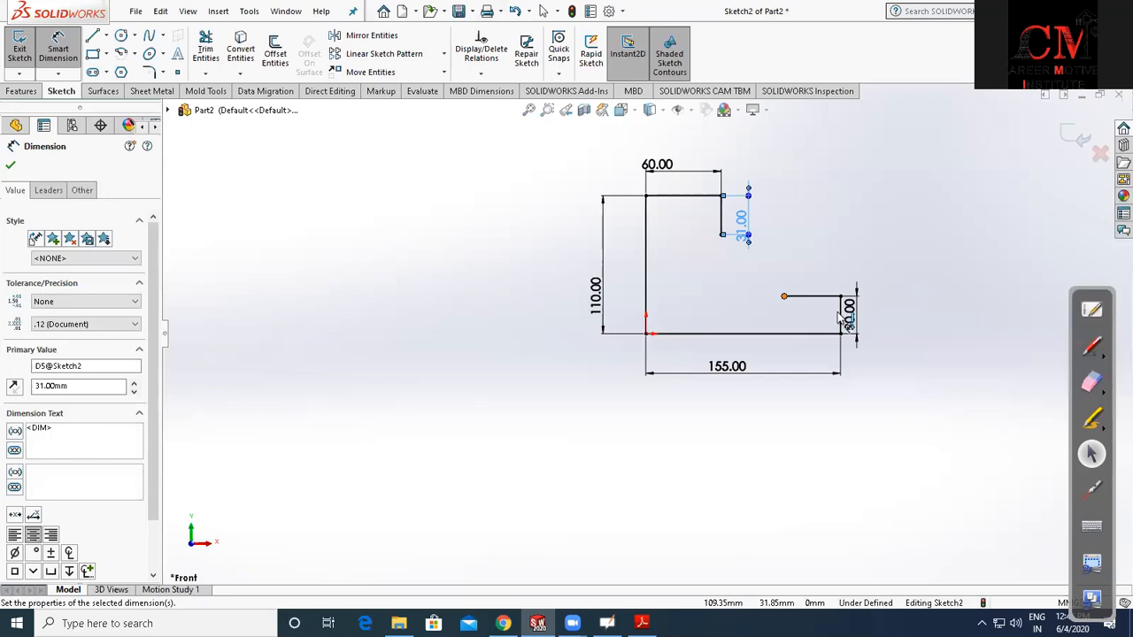
click(819, 282)
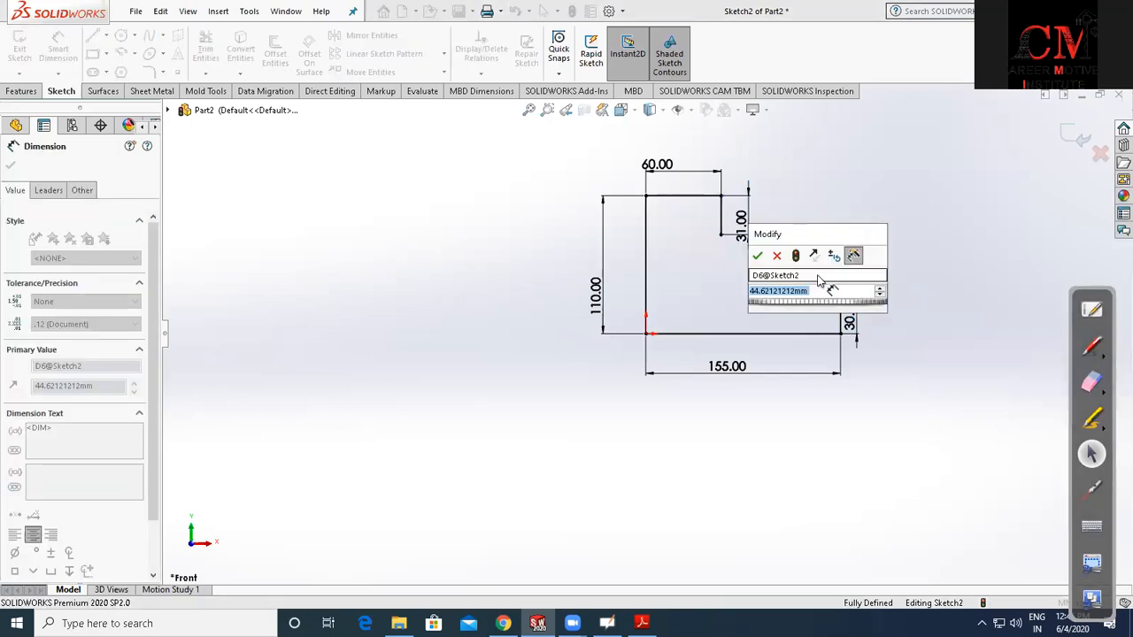
text(62)
key(Return)
key(Escape)
scroll(813, 274, down, 2)
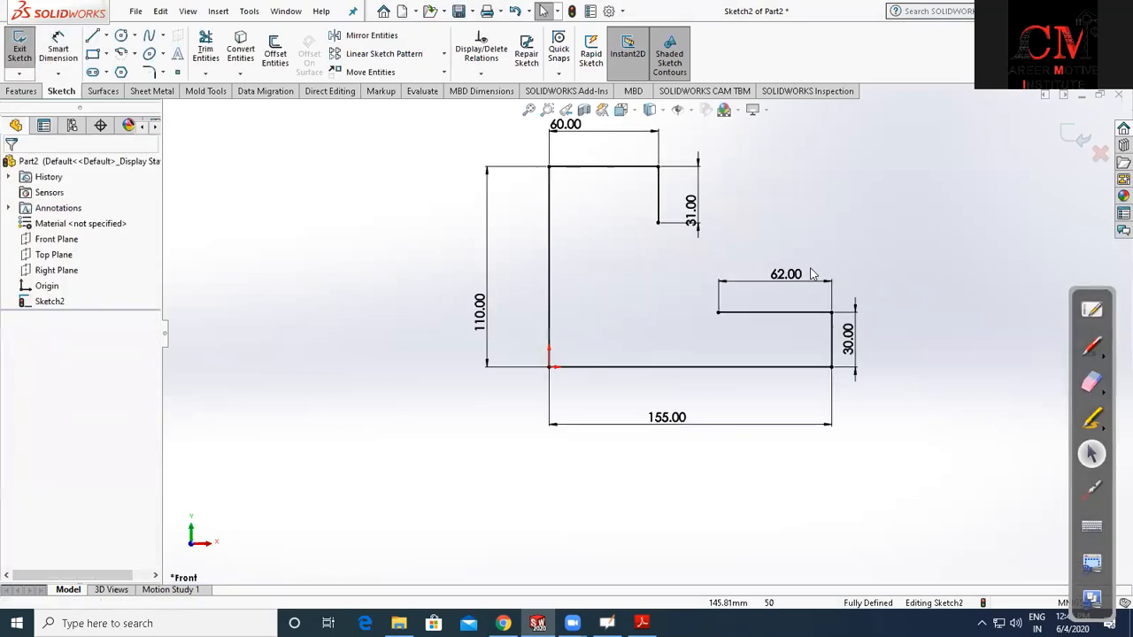
Close the profile with an outward-bulging 3 Point Arc of about 51 mm radius from the 31 mm line's end to the 62 mm line's end
click(122, 53)
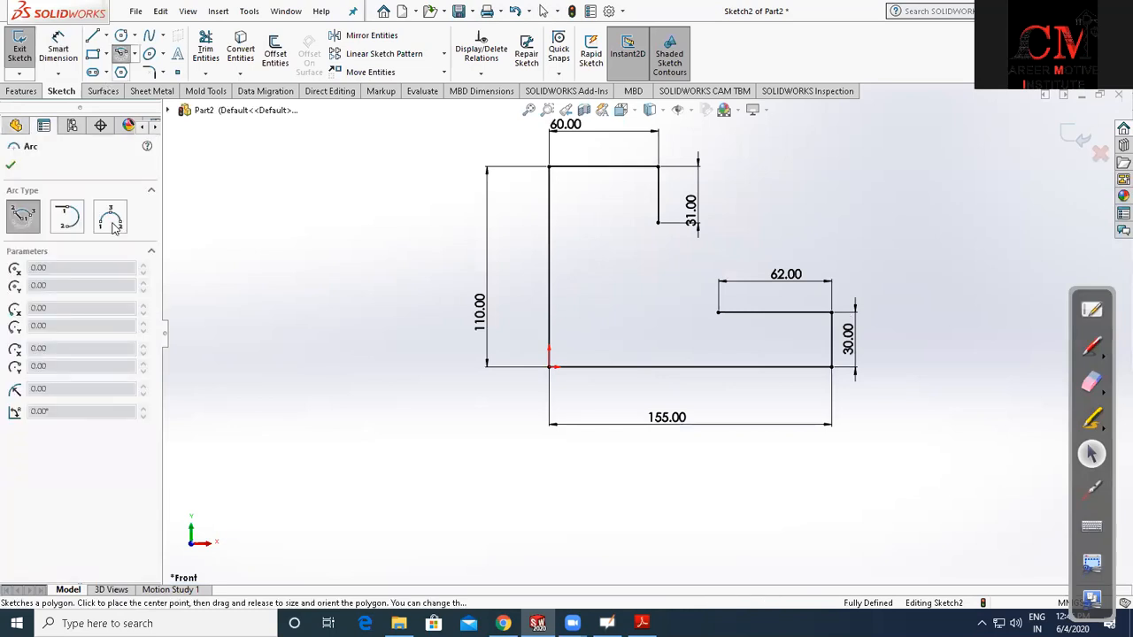
click(113, 226)
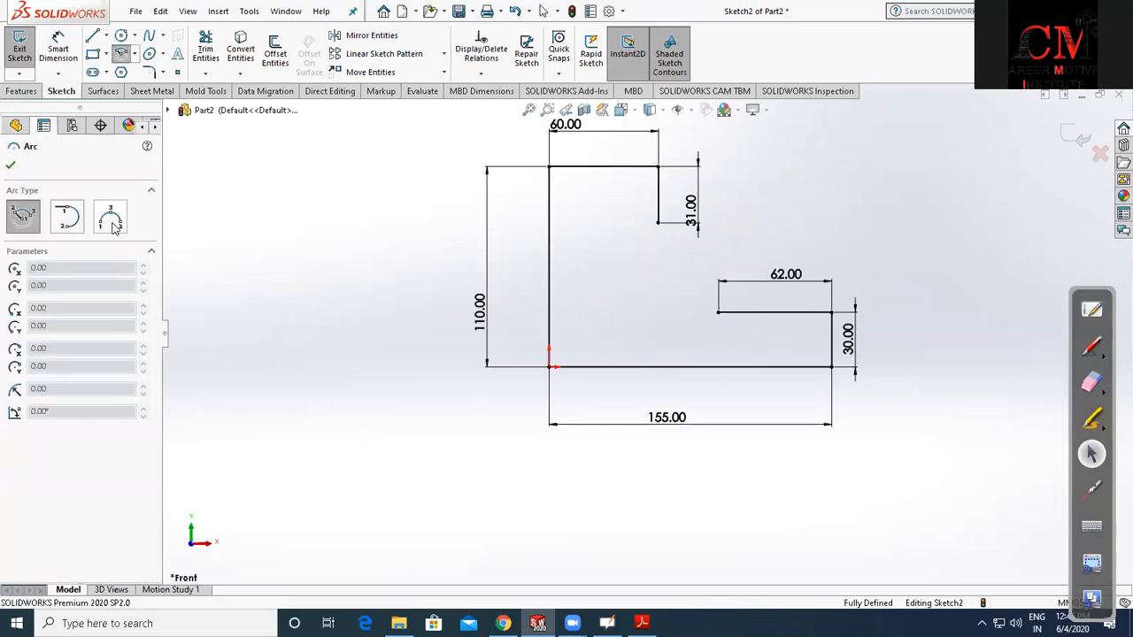
click(658, 223)
click(718, 312)
click(698, 252)
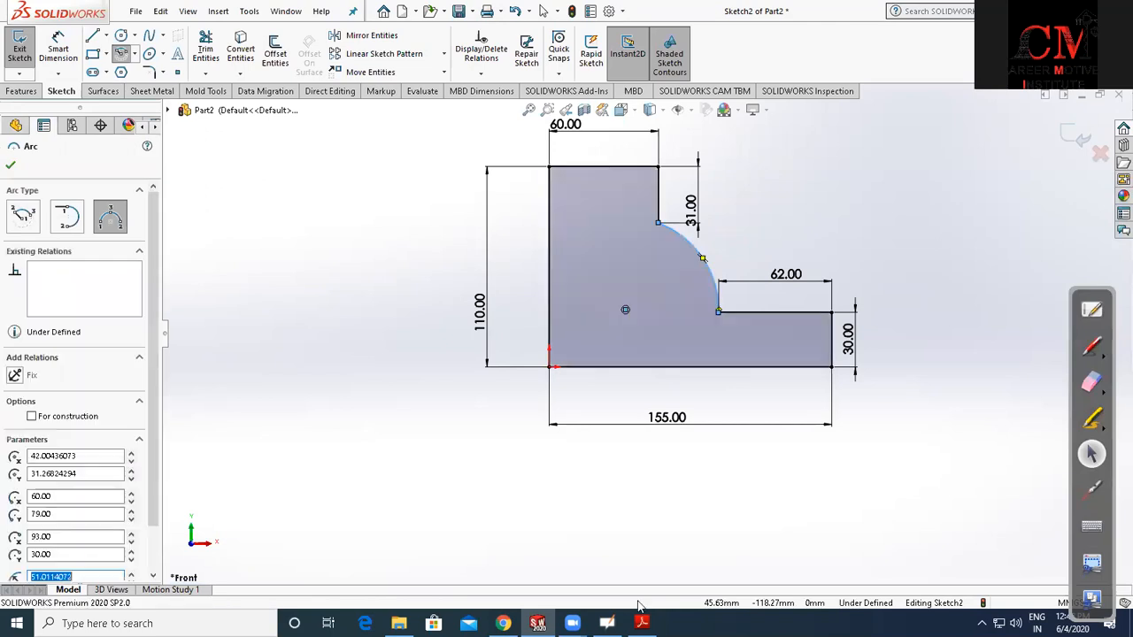
Check the arc radius in the strap plate PDF drawing and dimension the arc to a 50 mm radius
click(642, 623)
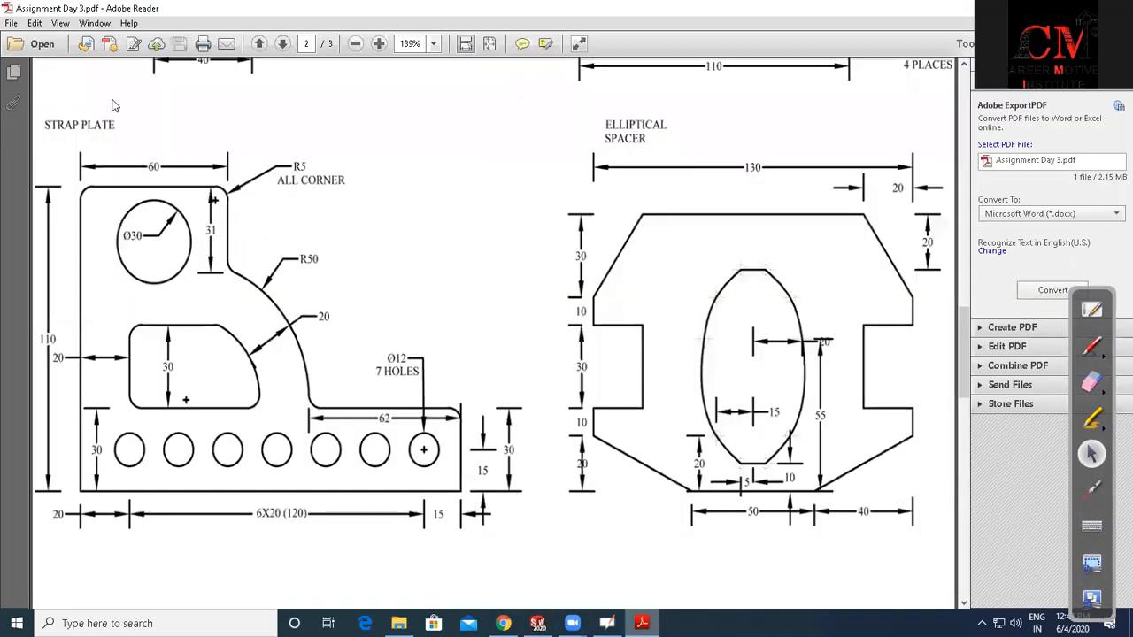
key(alt+Tab)
click(58, 49)
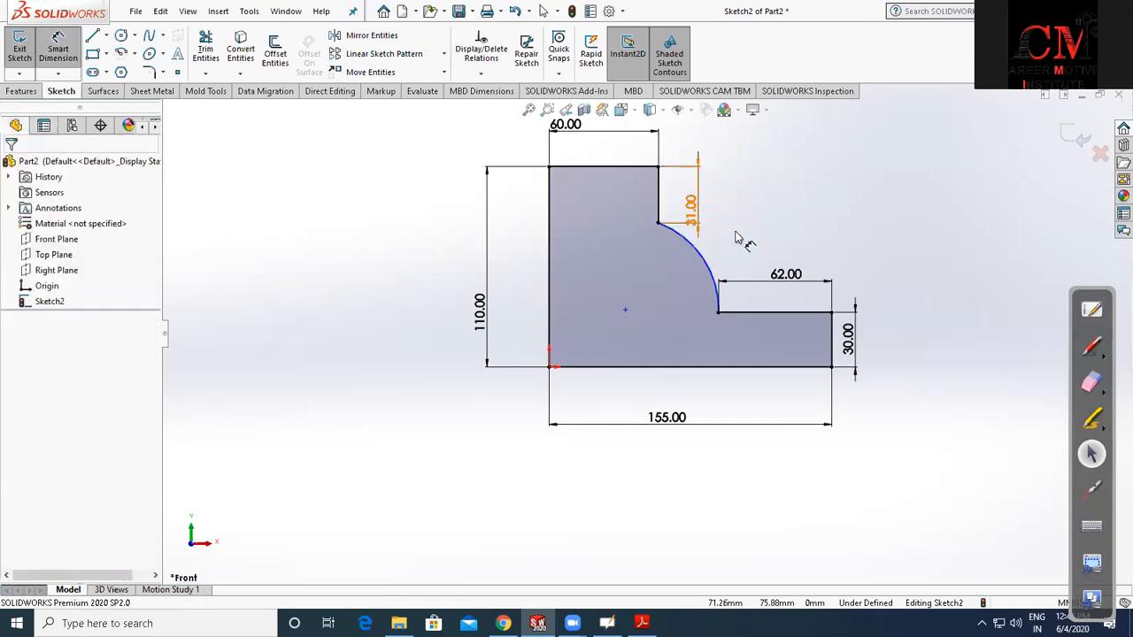
click(701, 254)
click(737, 235)
click(737, 235)
text(50)
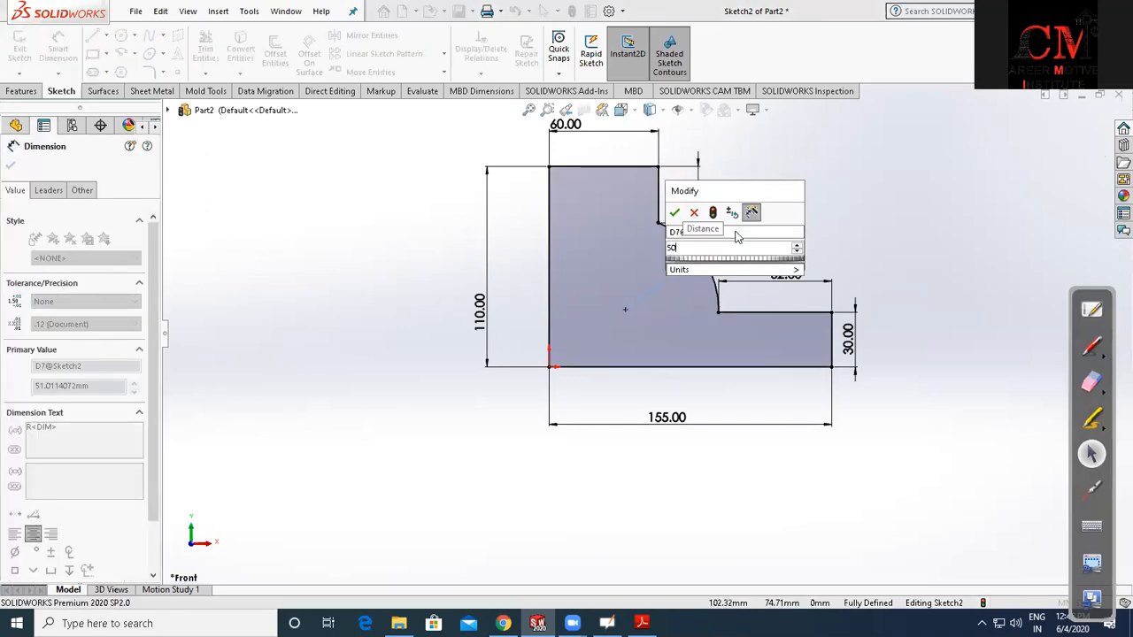
key(Return)
key(Escape)
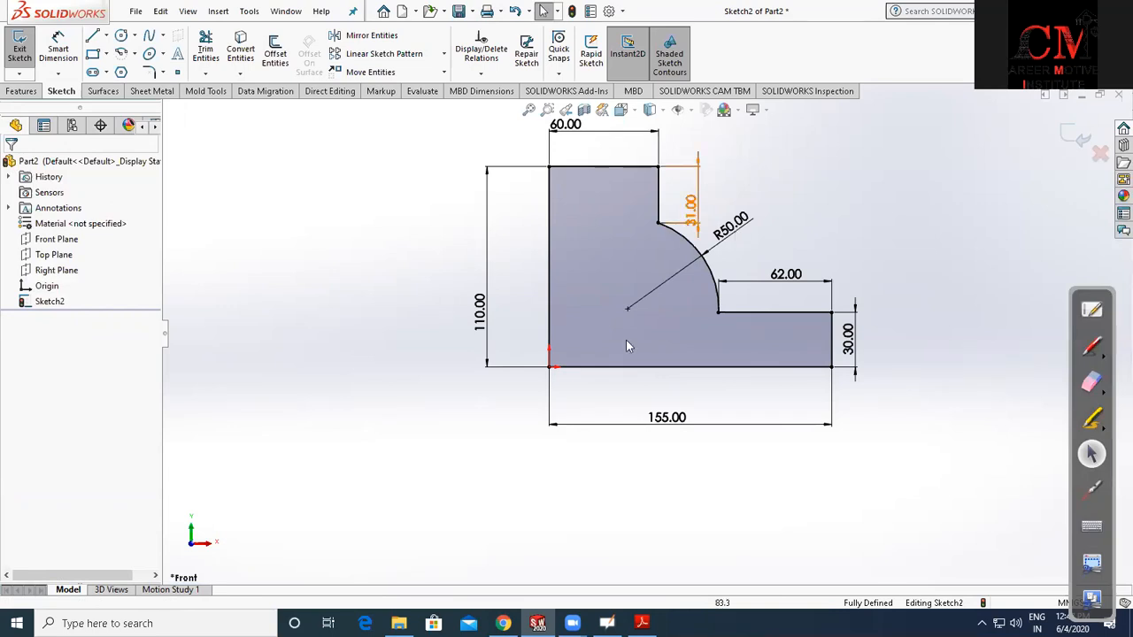
Offset only the 50 mm arc inward by 20 mm, without the connected chain and with the base geometry made construction
click(280, 57)
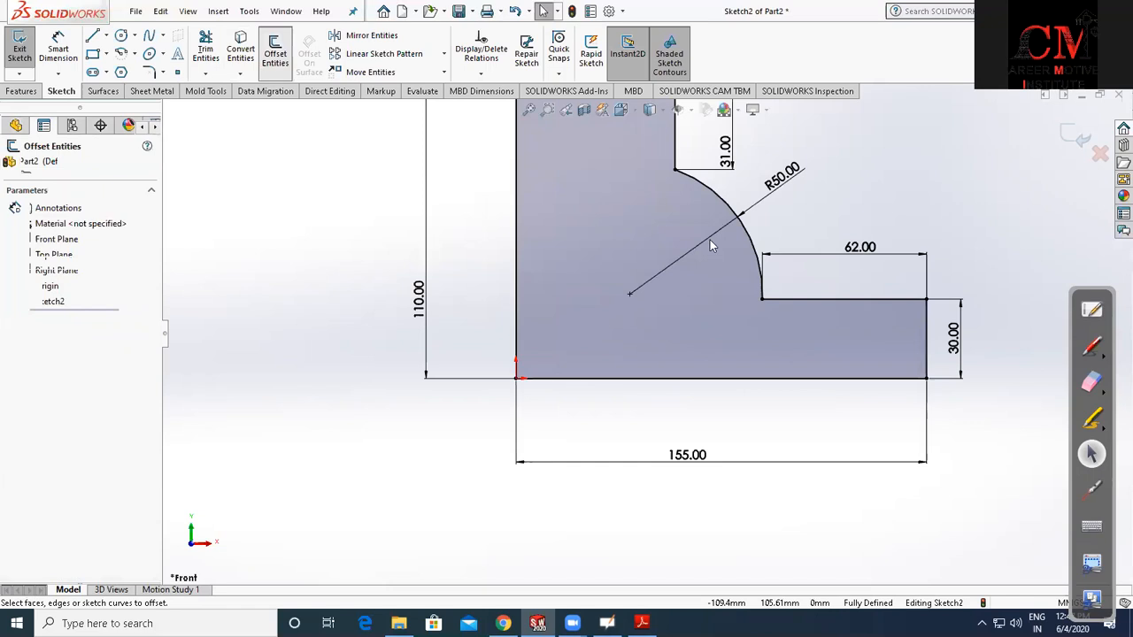
click(731, 217)
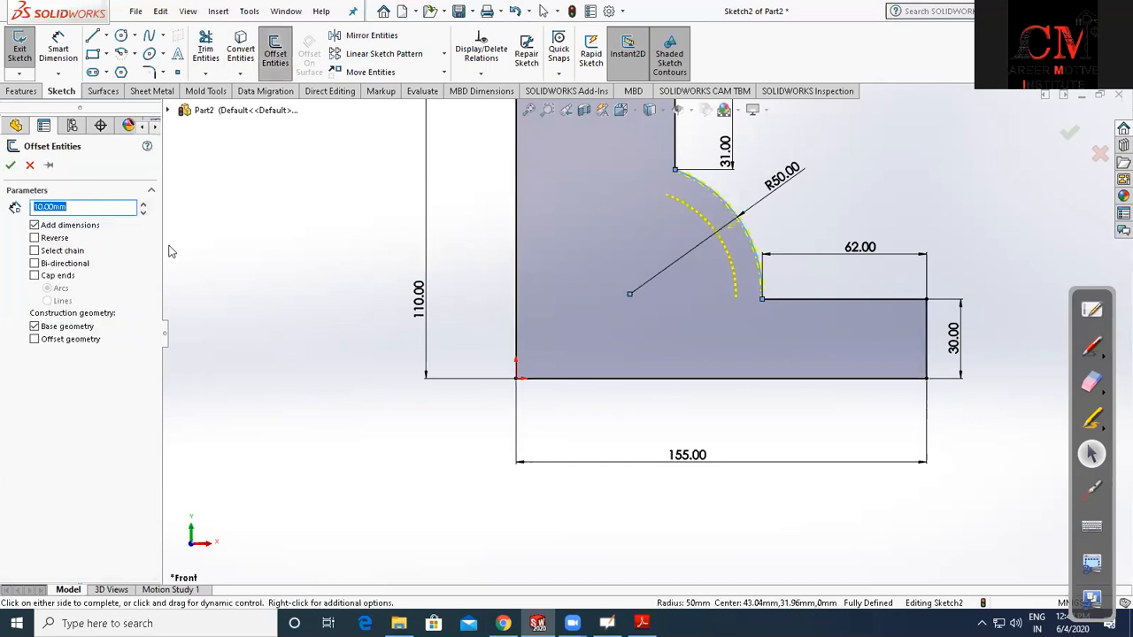
click(58, 254)
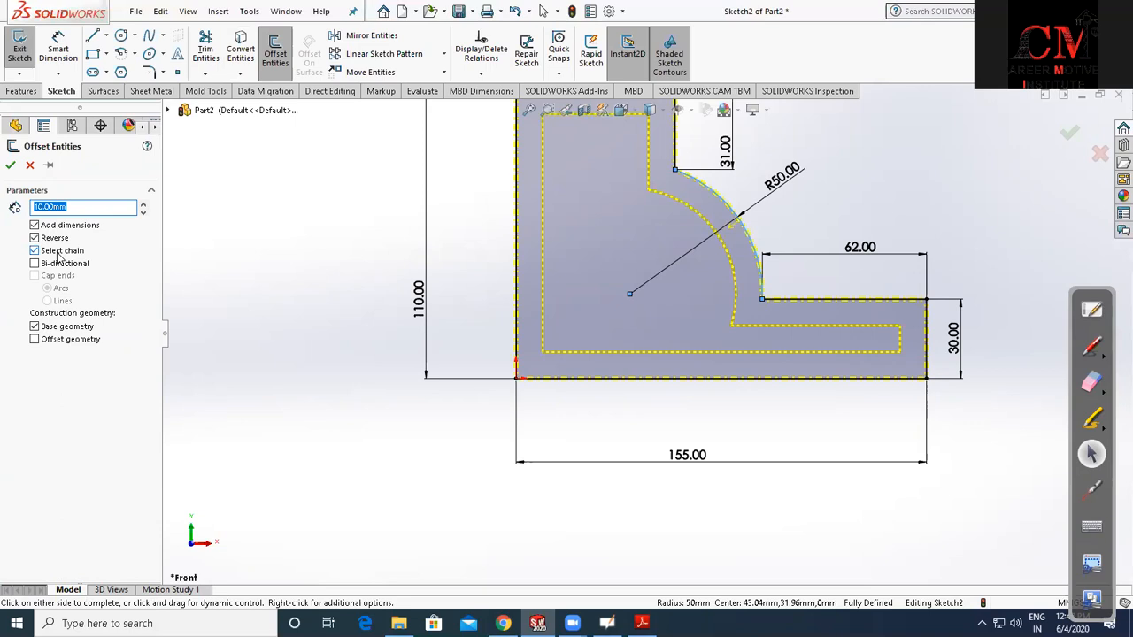
drag(94, 210, 2, 205)
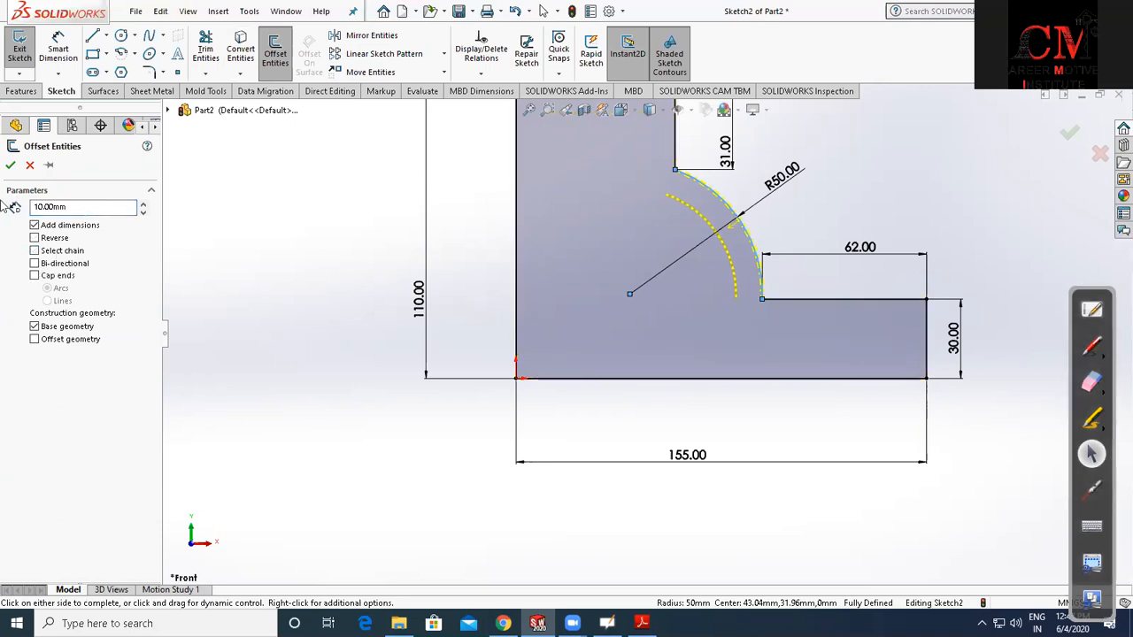
text(20)
key(Return)
key(Return)
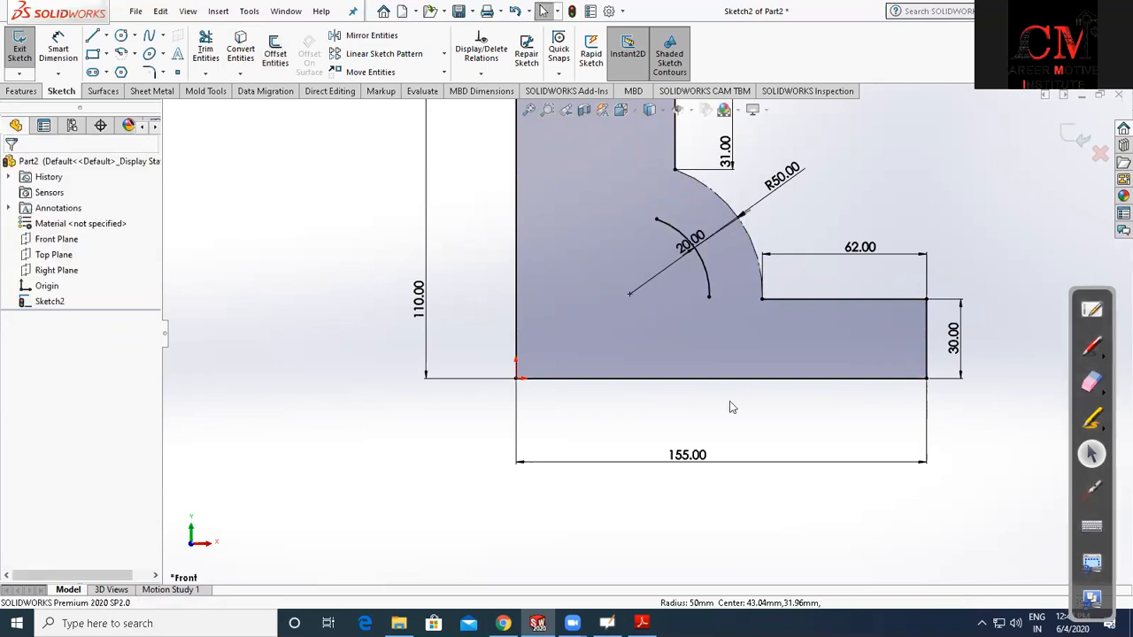
Sketch a vertical line inside the plate near its left side, crossed by an upper and a lower horizontal line running toward the offset arc
scroll(729, 402, down, 1)
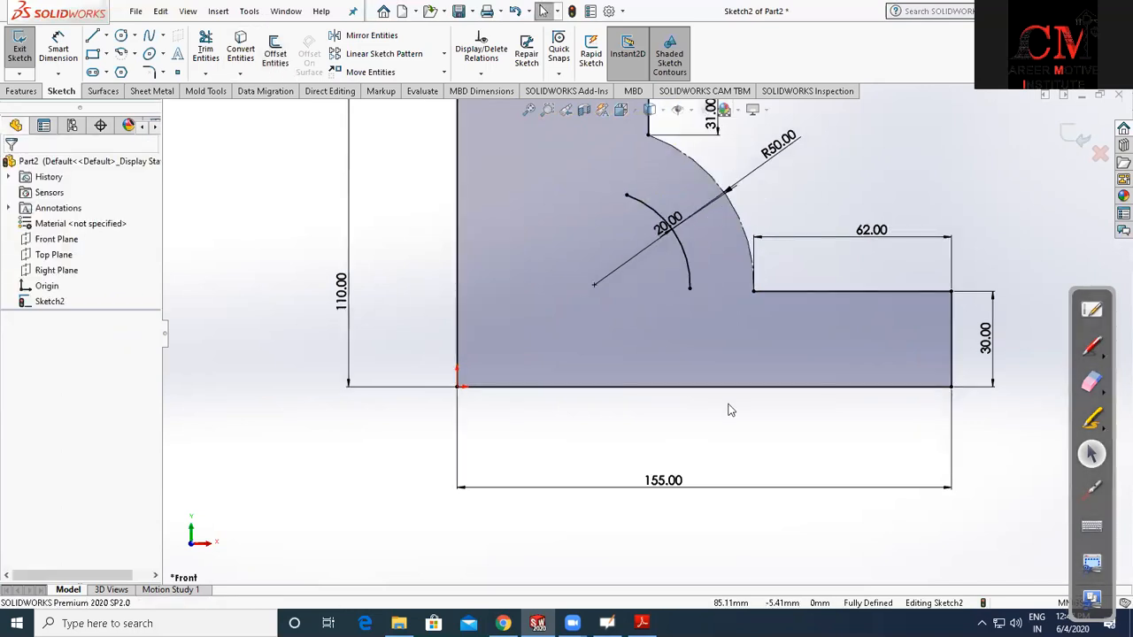
click(205, 49)
key(l)
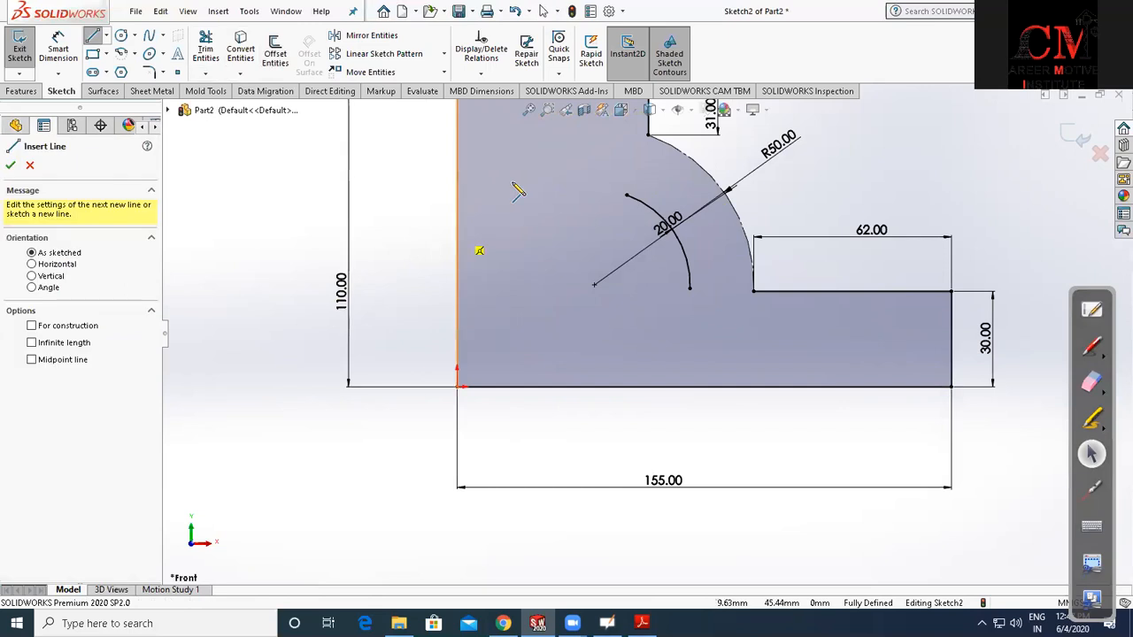
click(513, 184)
drag(504, 326, 513, 341)
mouse_move(496, 303)
mouse_down()
mouse_move(671, 321)
mouse_move(670, 302)
mouse_up()
key(Escape)
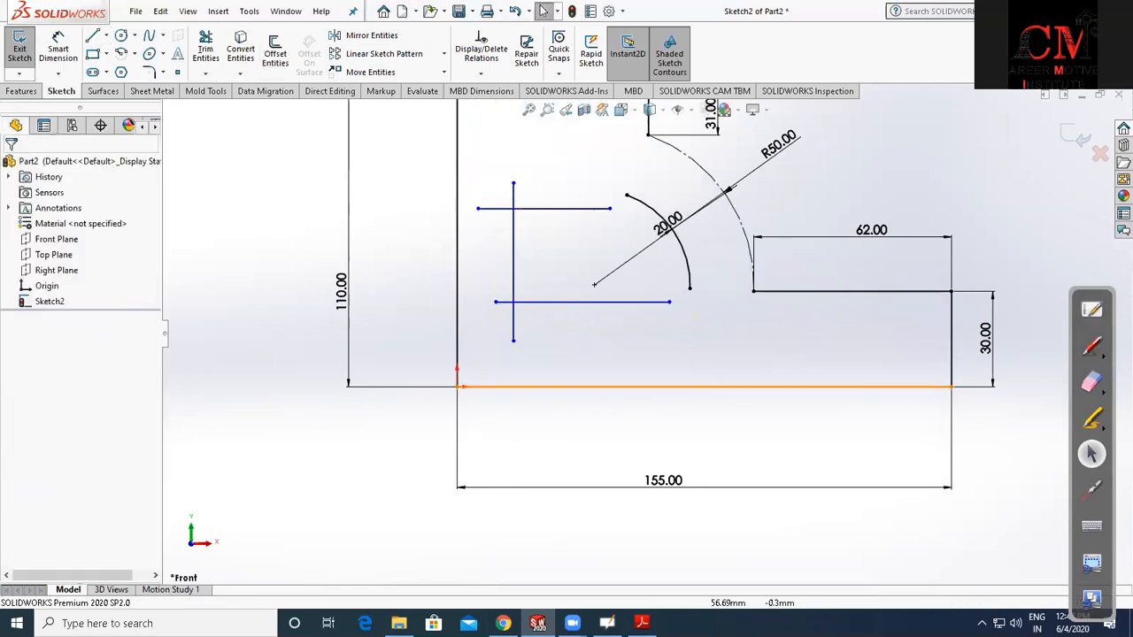
Check the cutout position in the strap plate PDF drawing and dimension the vertical cutout line 20 mm from the plate's left edge
key(alt+Tab)
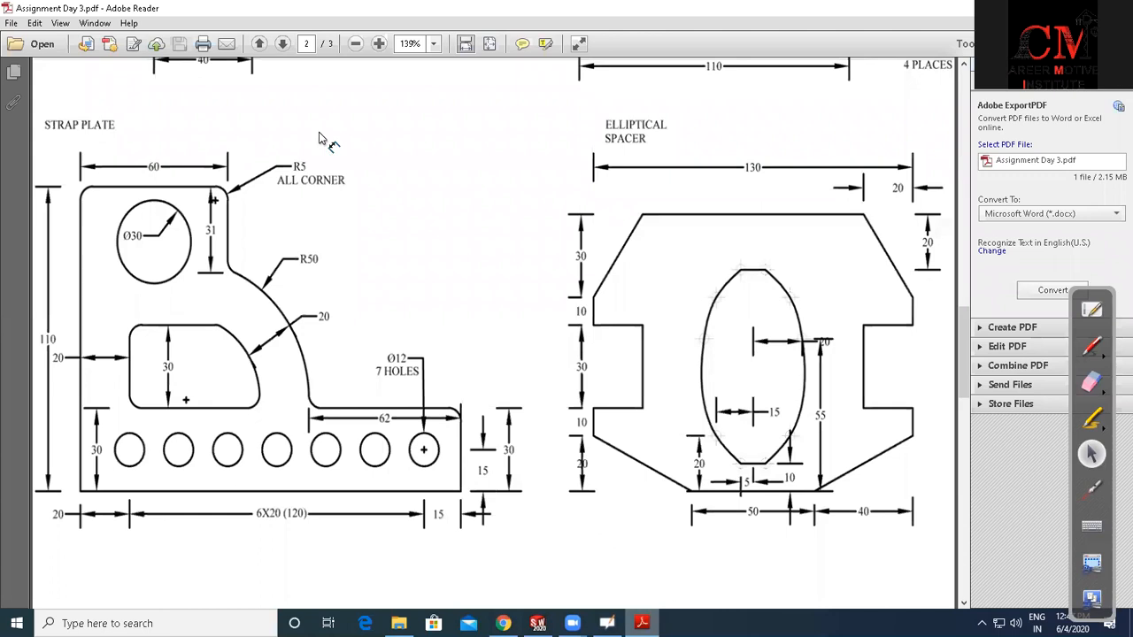
key(alt+Tab)
click(513, 275)
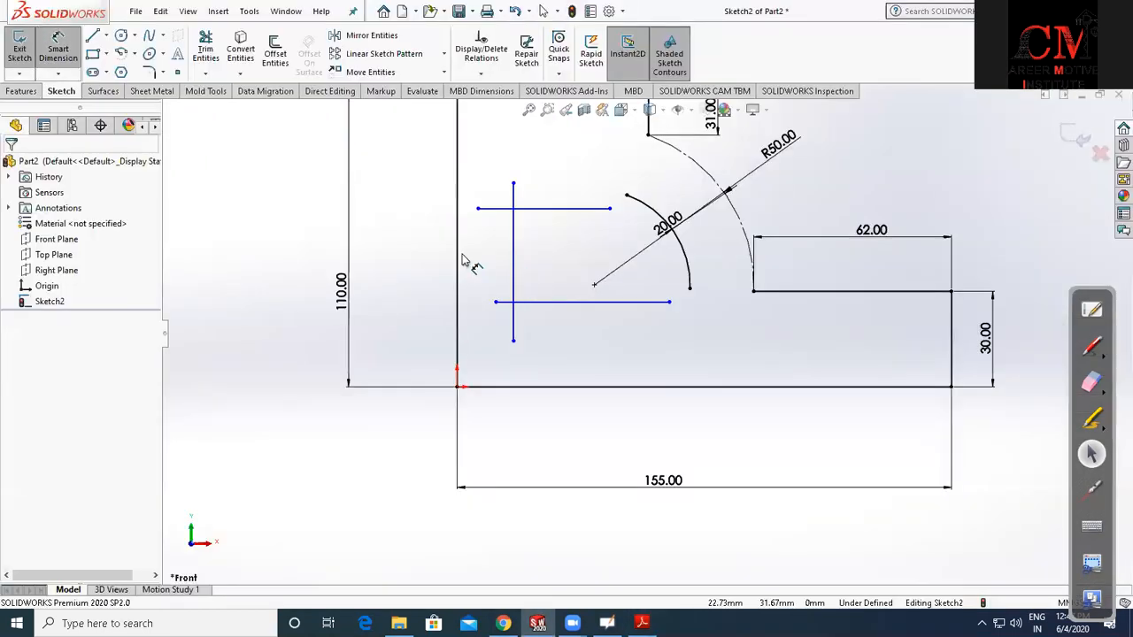
click(457, 255)
click(474, 257)
text(20)
key(Return)
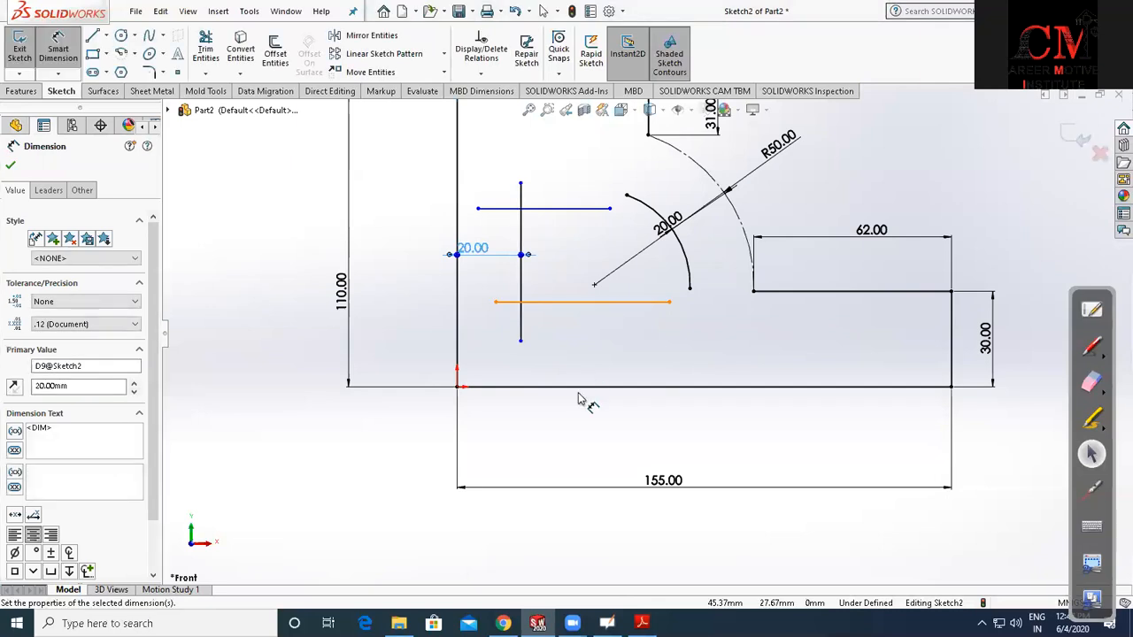
Dimension the lower horizontal cutout line 30 mm above the plate's bottom edge
click(581, 303)
click(591, 387)
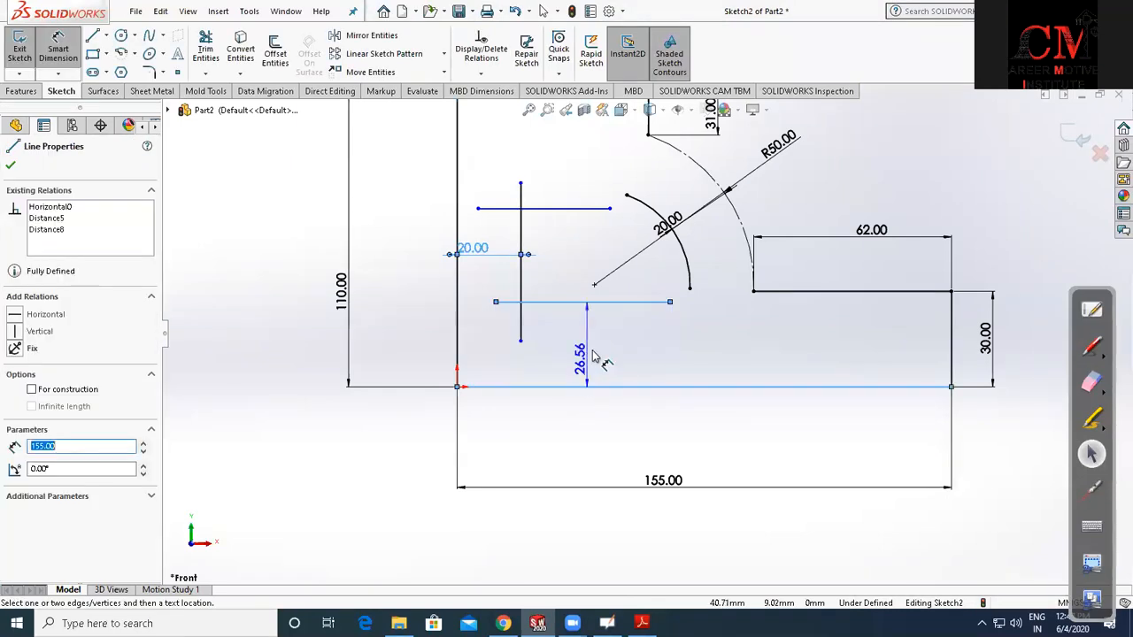
click(595, 357)
text(30)
key(Return)
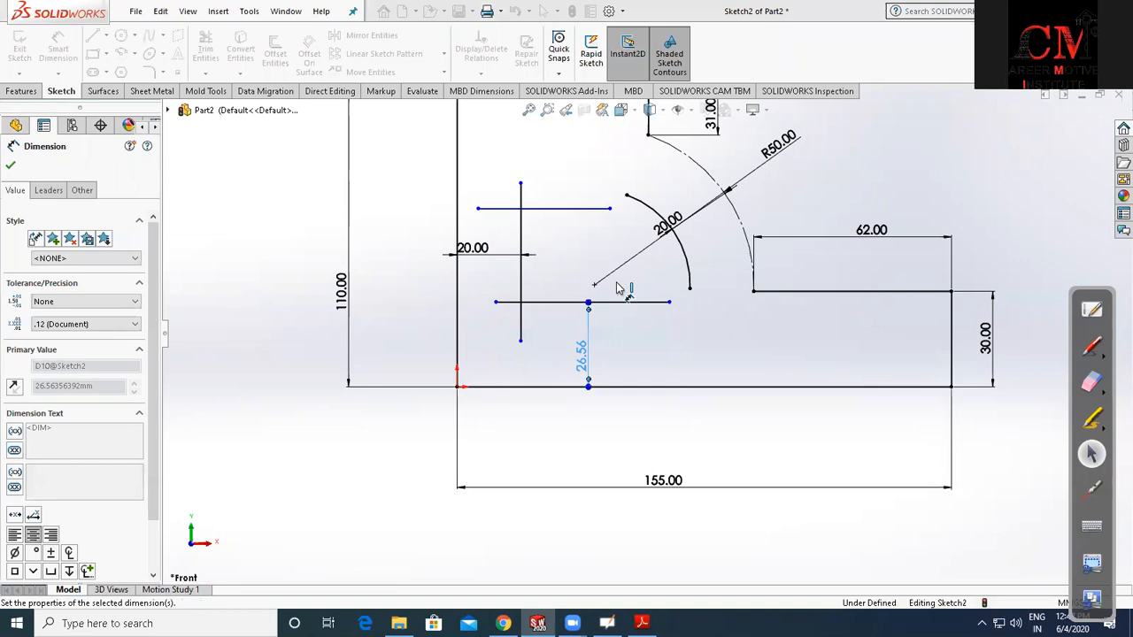
Dimension the upper horizontal cutout line 30 mm above the lower one
click(567, 292)
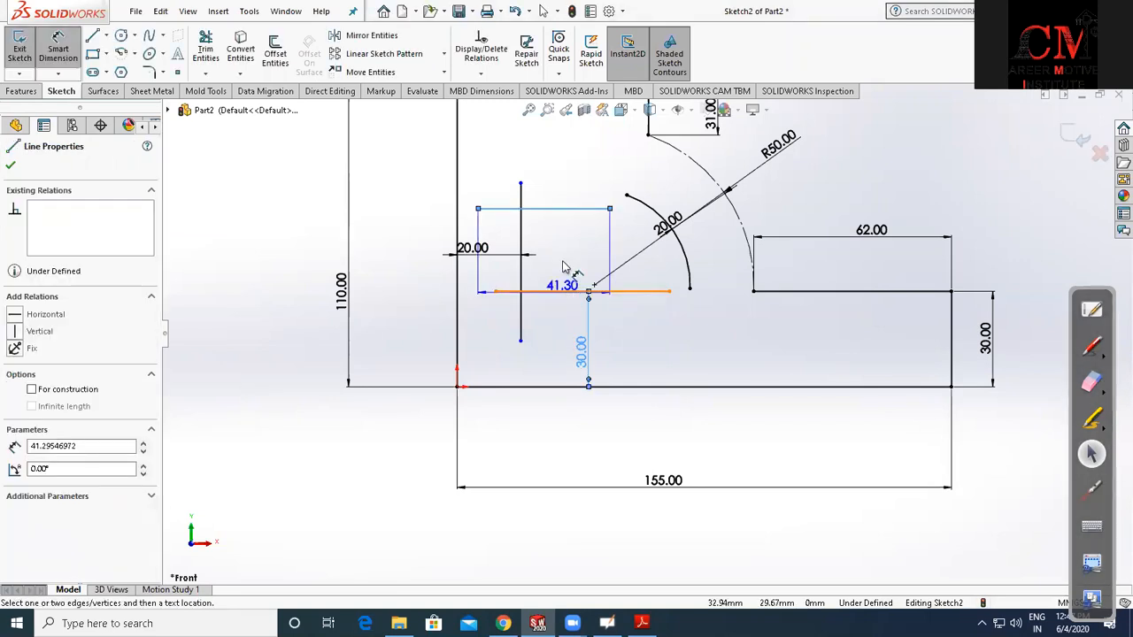
click(564, 266)
text(30)
key(Return)
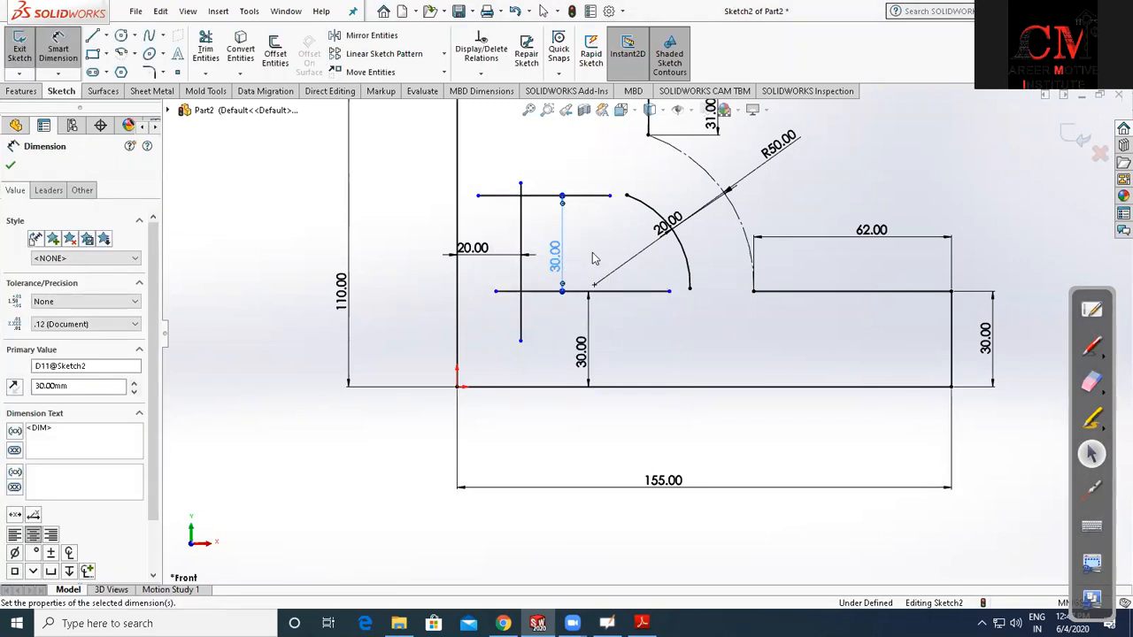
key(Escape)
Power trim the overhanging line ends at the cutout's upper and lower left corners
scroll(597, 251, down, 2)
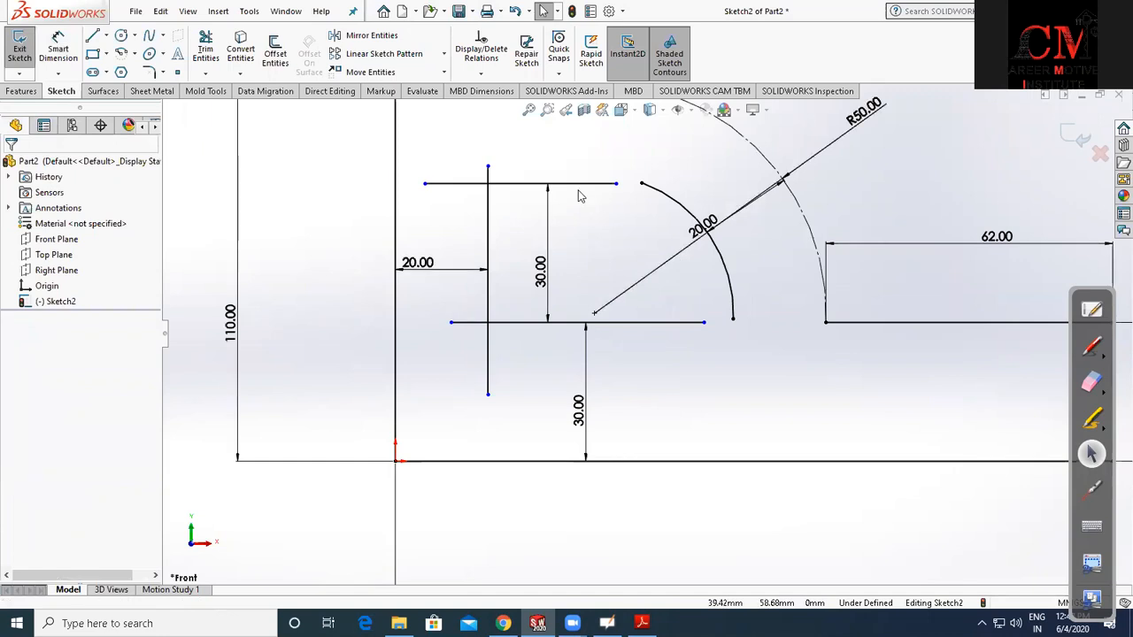
click(212, 56)
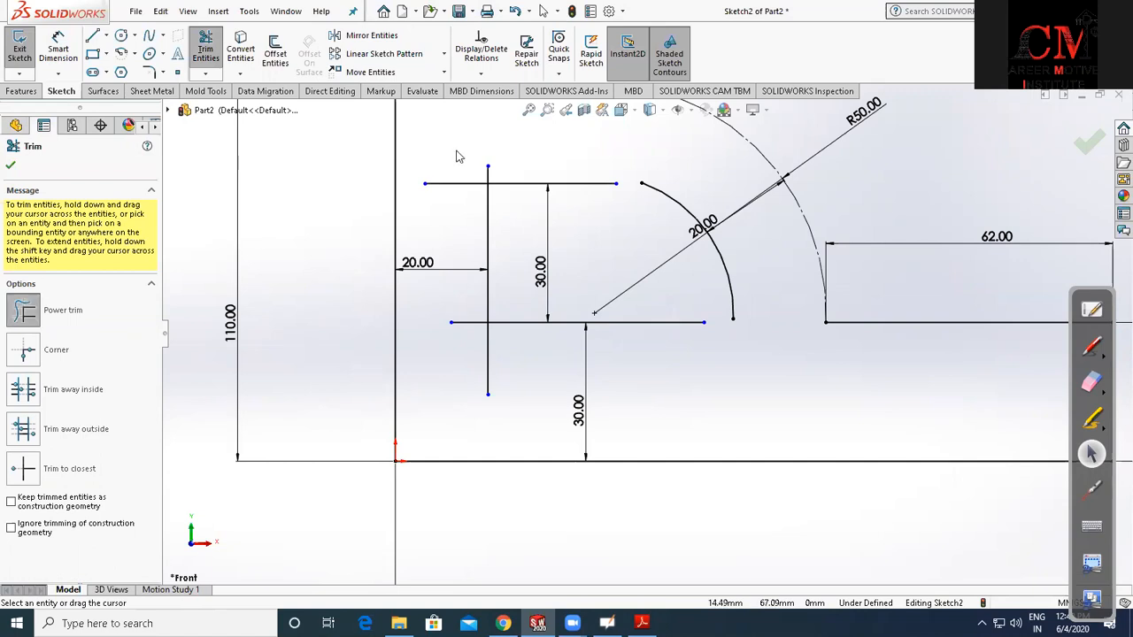
drag(456, 157, 460, 248)
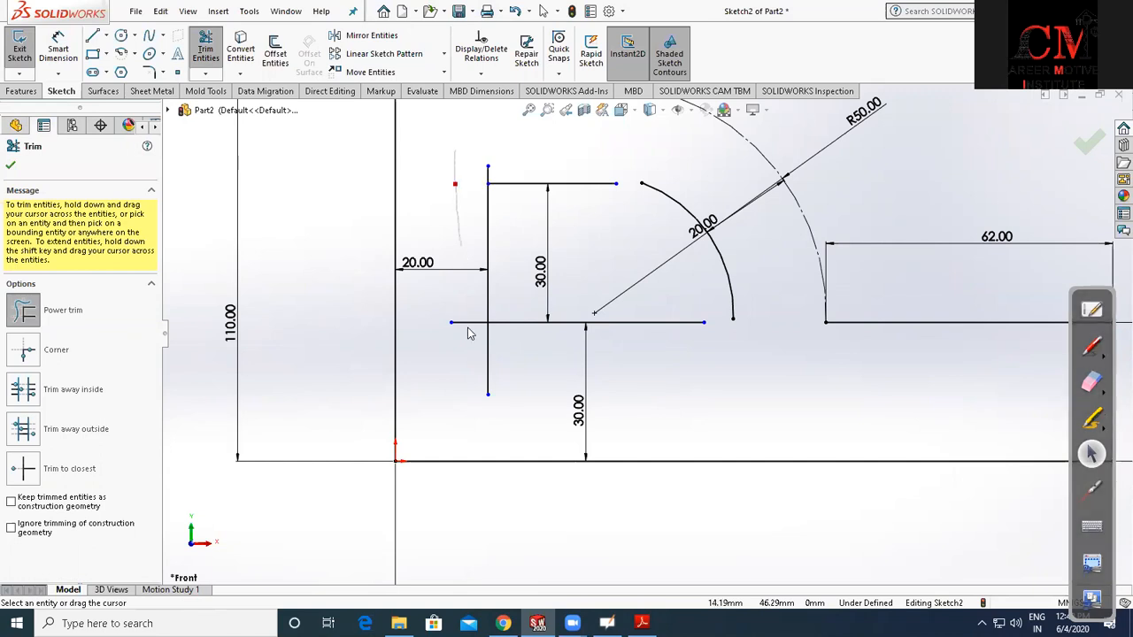
mouse_move(501, 363)
mouse_down()
mouse_move(449, 193)
mouse_move(487, 173)
mouse_move(435, 188)
mouse_up()
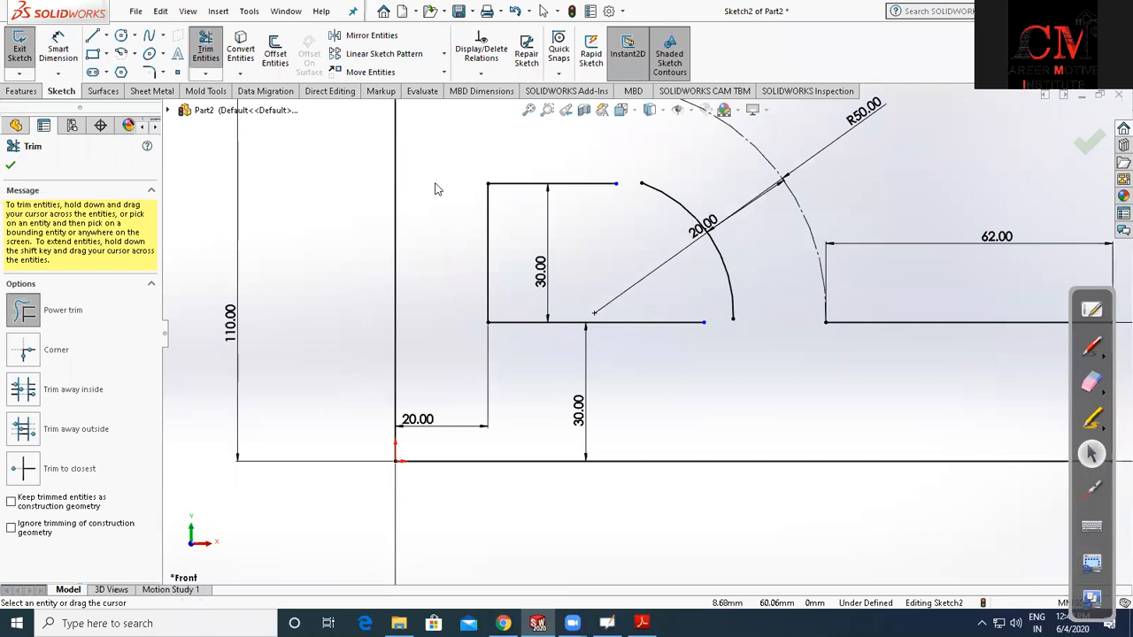
Extend both horizontal cutout lines past the offset arc with Power trim, and lengthen the arc's lower end below the bottom cutout line
click(582, 188)
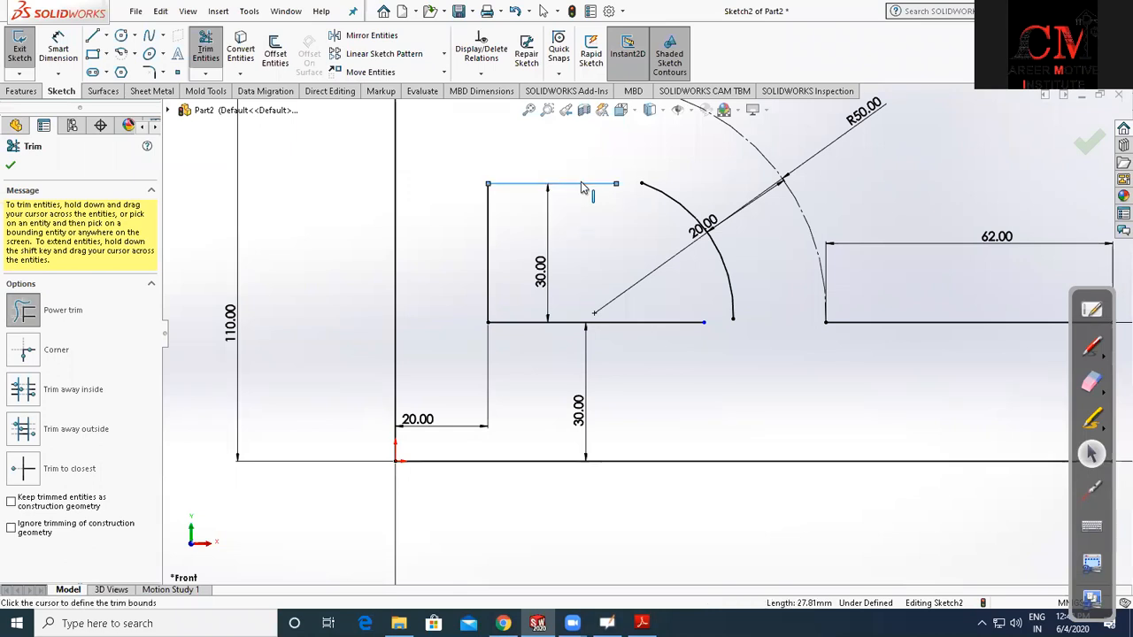
click(744, 183)
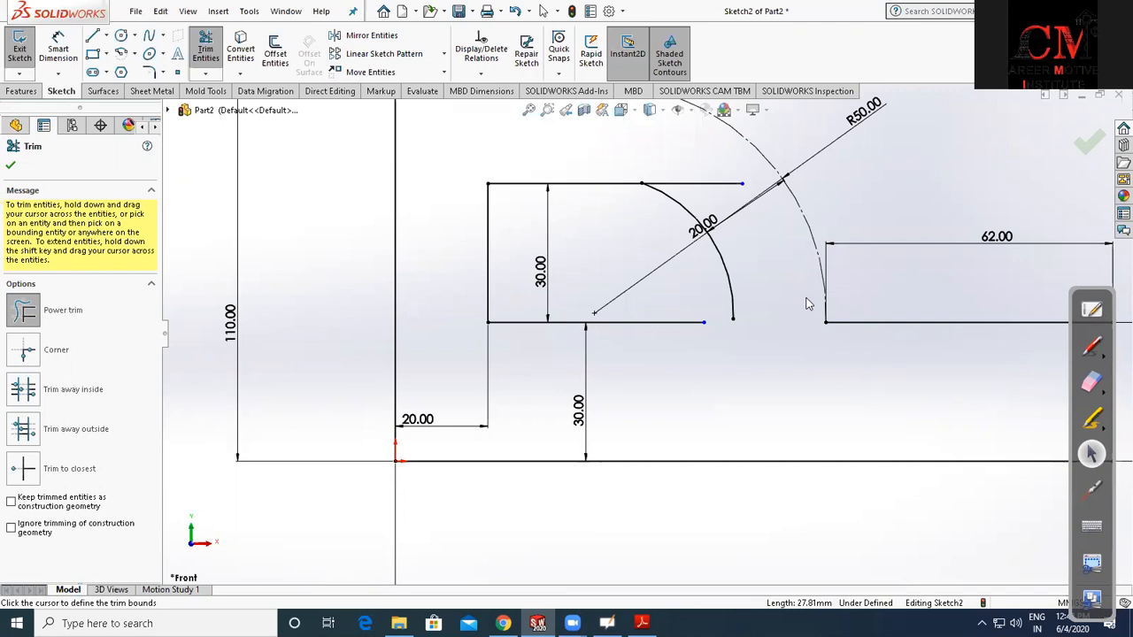
click(680, 324)
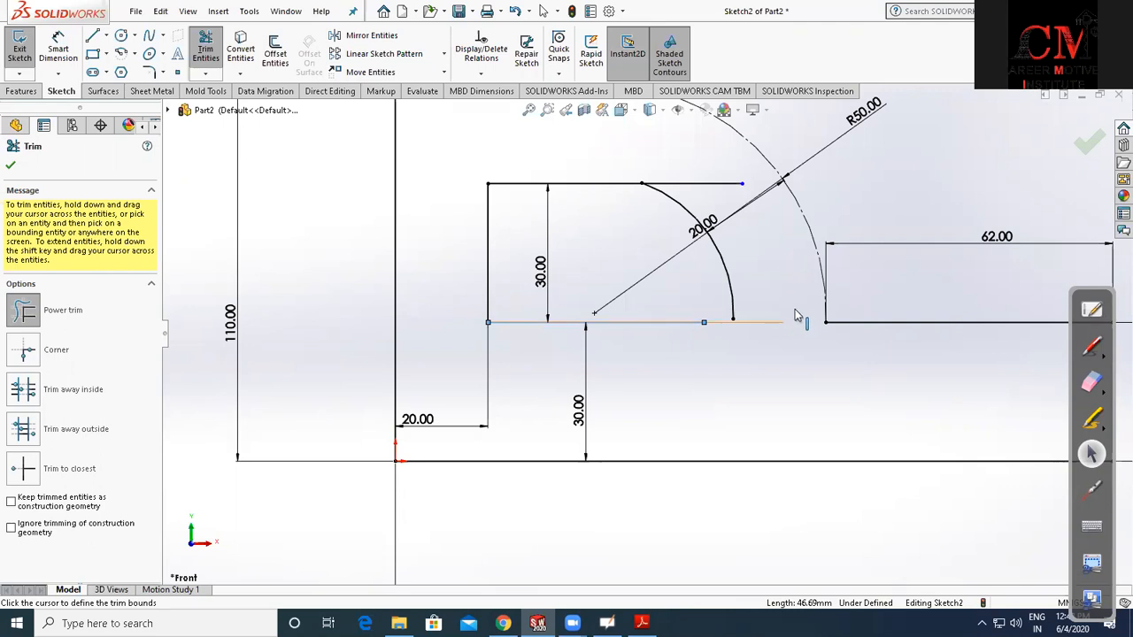
click(742, 259)
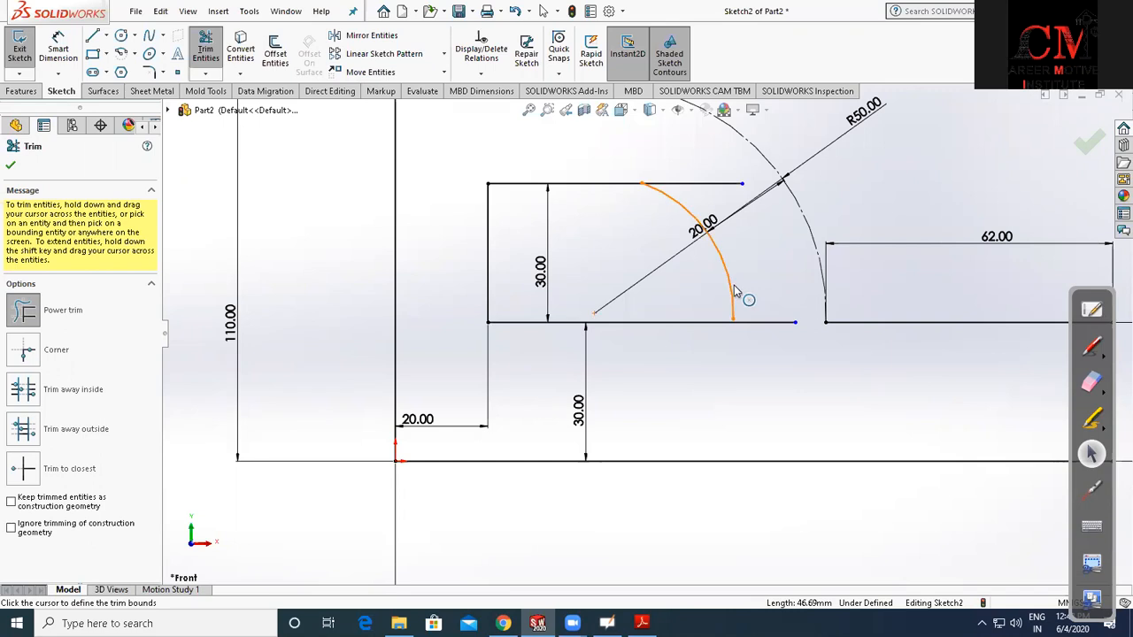
click(736, 314)
click(724, 365)
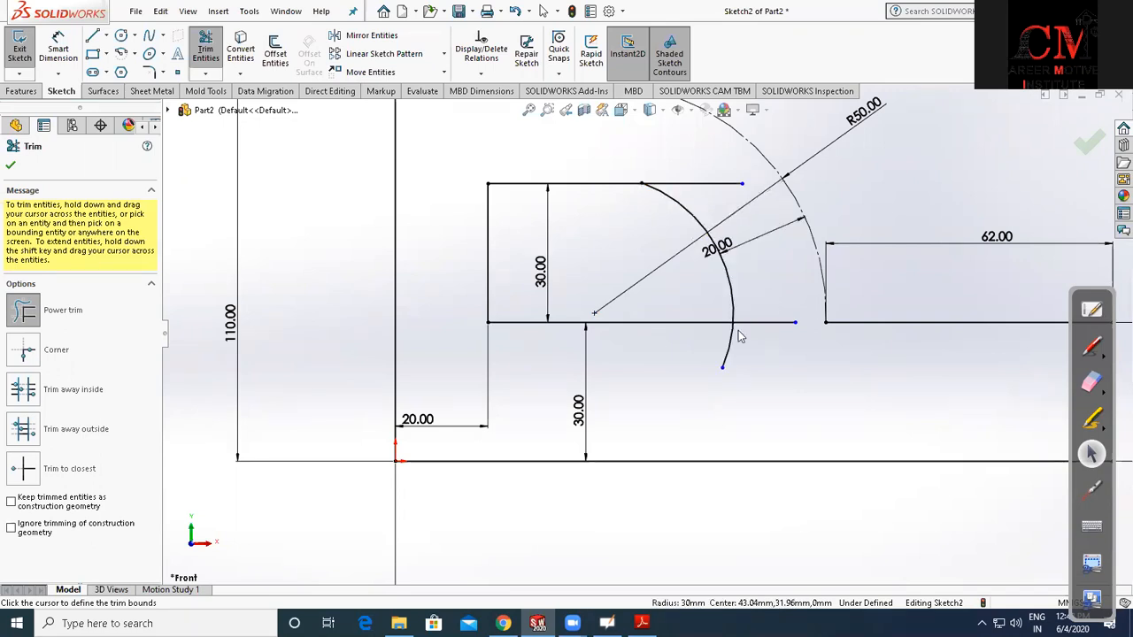
Power trim the line and arc ends overhanging the cutout's right corners, including the tiny arc stub at the upper corner
click(729, 276)
drag(732, 208, 694, 170)
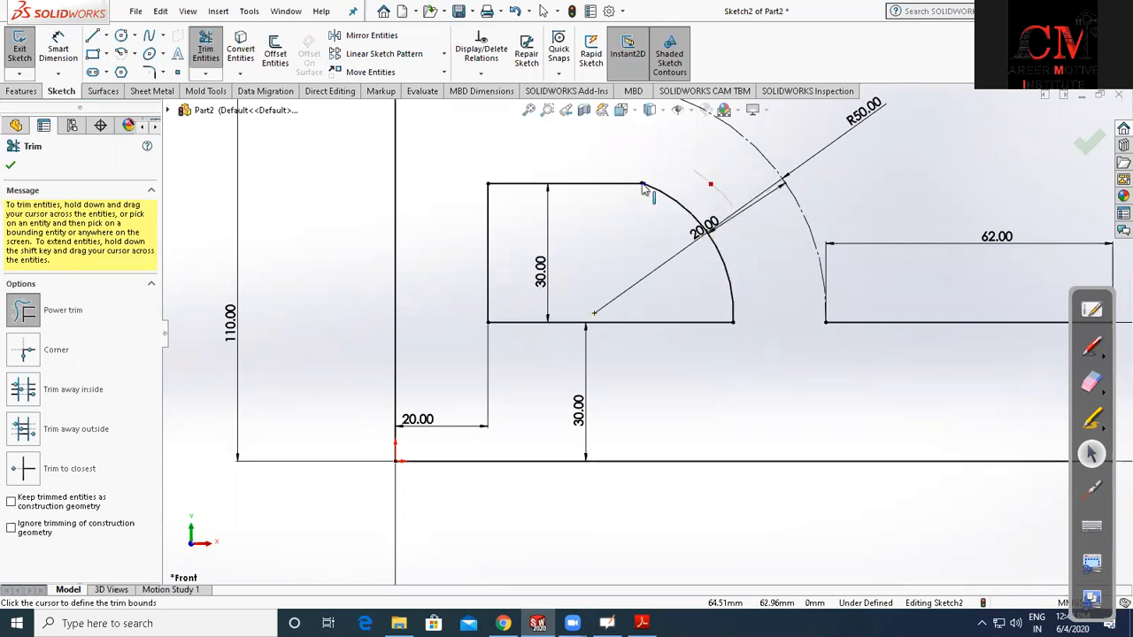
scroll(643, 242, down, 5)
scroll(646, 347, down, 5)
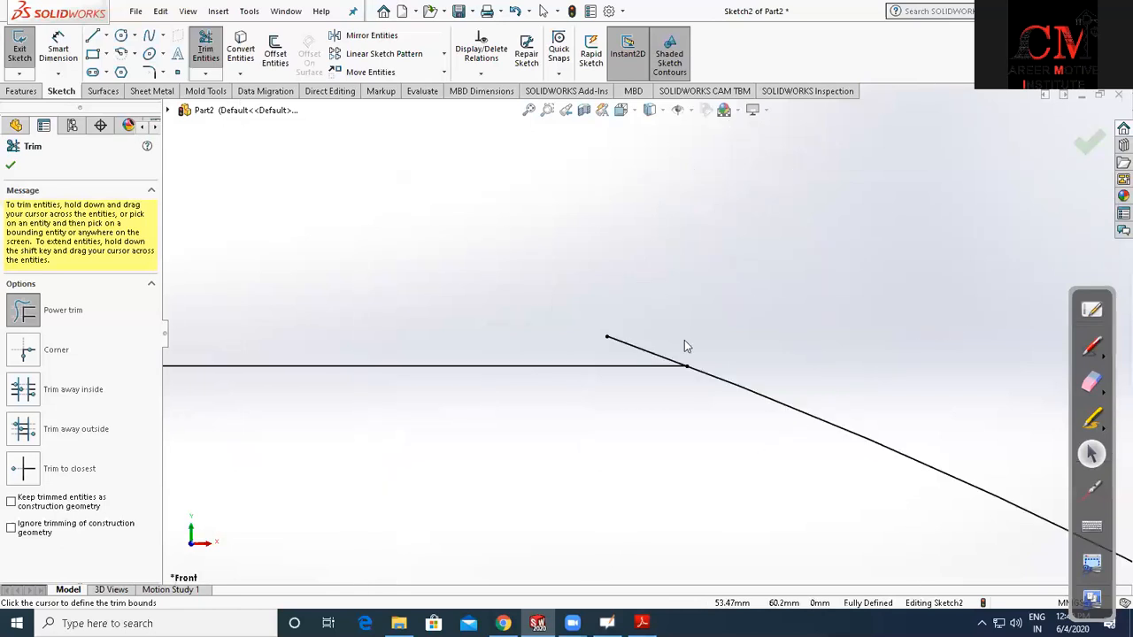
drag(657, 342, 608, 357)
scroll(625, 290, up, 5)
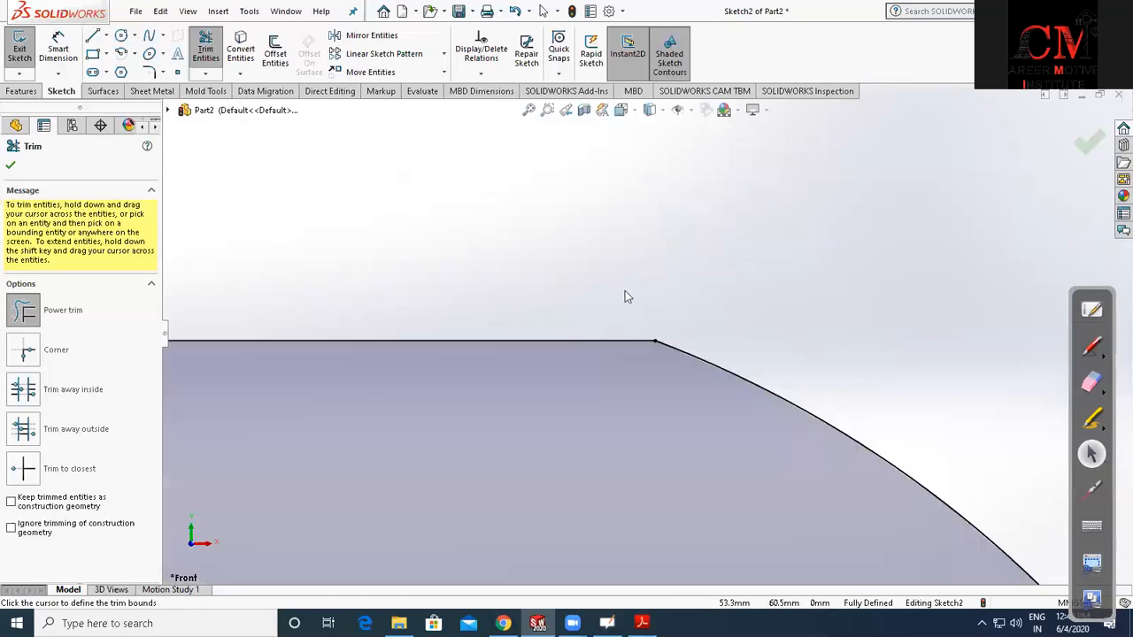
scroll(626, 290, up, 8)
scroll(625, 290, up, 4)
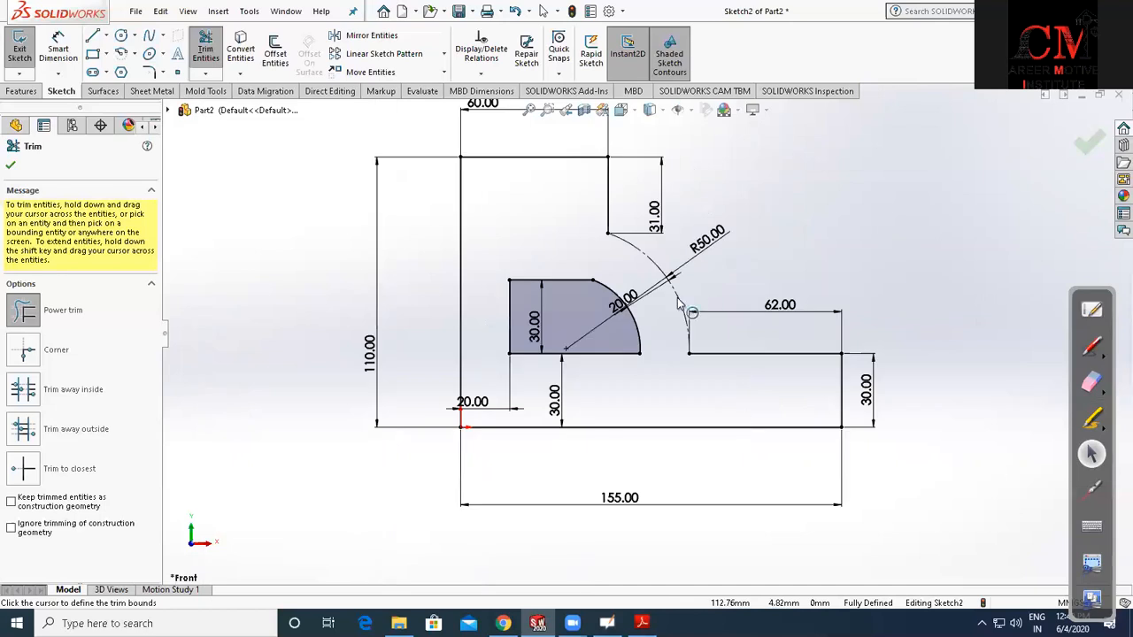
Change the 50 mm radius outline arc from construction back to regular geometry
key(Escape)
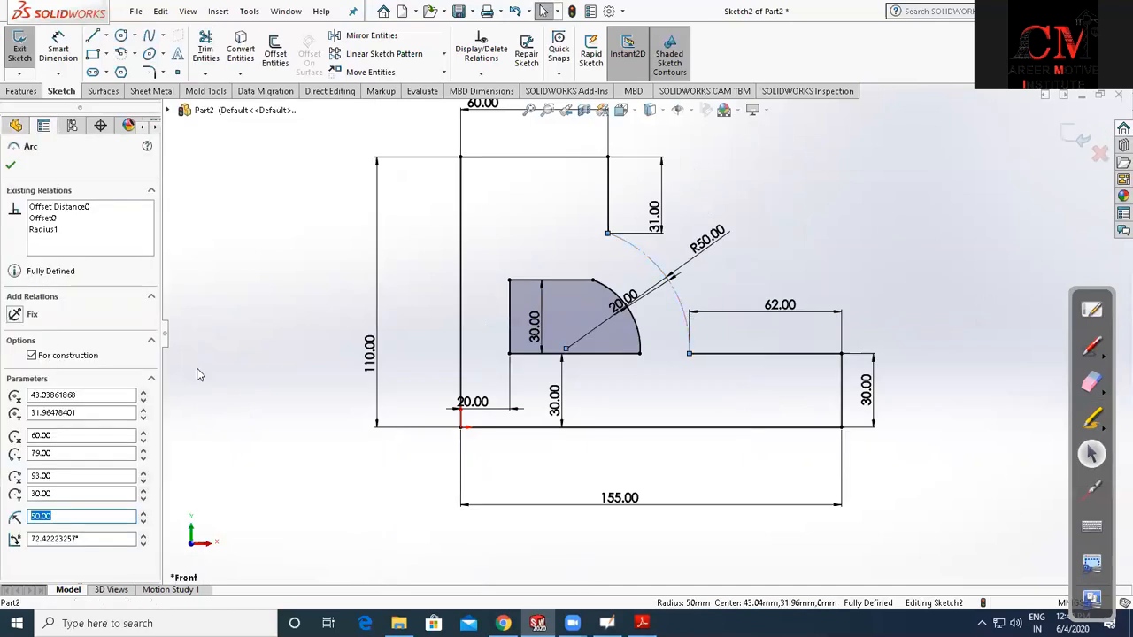
click(32, 356)
click(11, 166)
Sketch a circle about 11 mm in diameter below the cutout's lower left corner
scroll(521, 425, down, 2)
click(121, 36)
scroll(558, 305, down, 2)
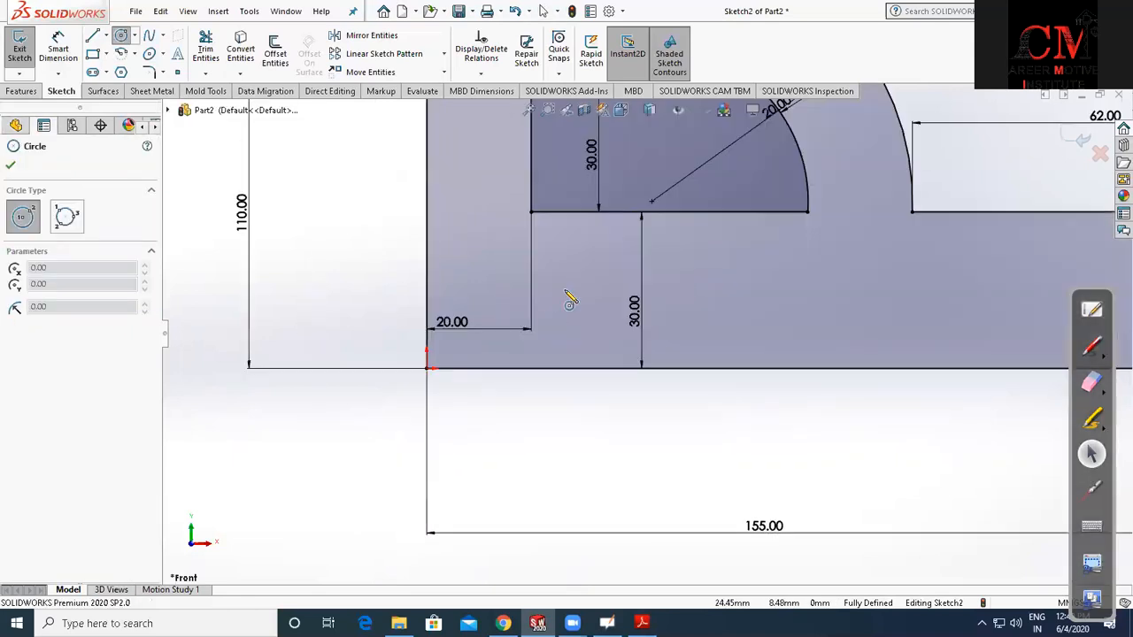
drag(547, 315, 564, 291)
Dimension the circle's centre 15 mm above the origin and 20 mm from the plate's left edge
click(60, 53)
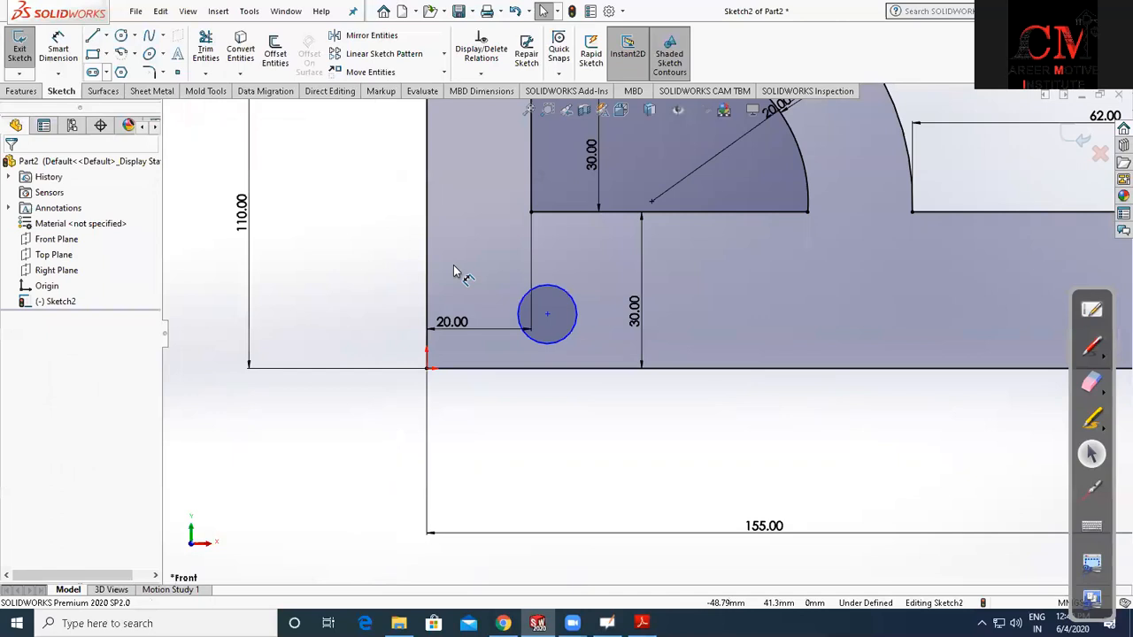
click(547, 314)
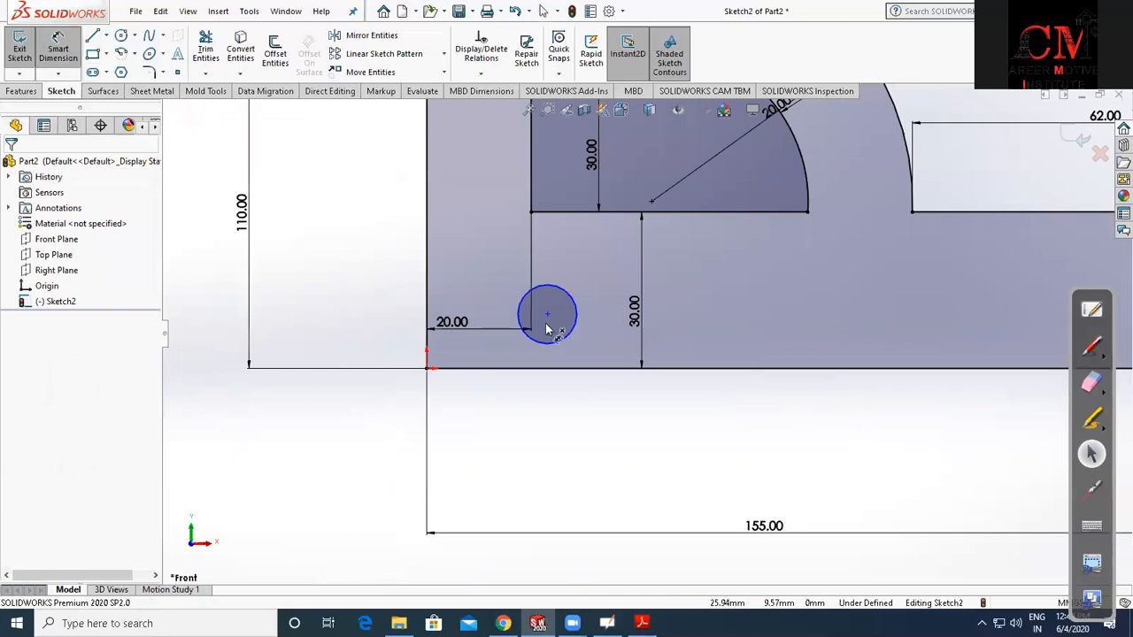
click(353, 333)
text(15)
key(Return)
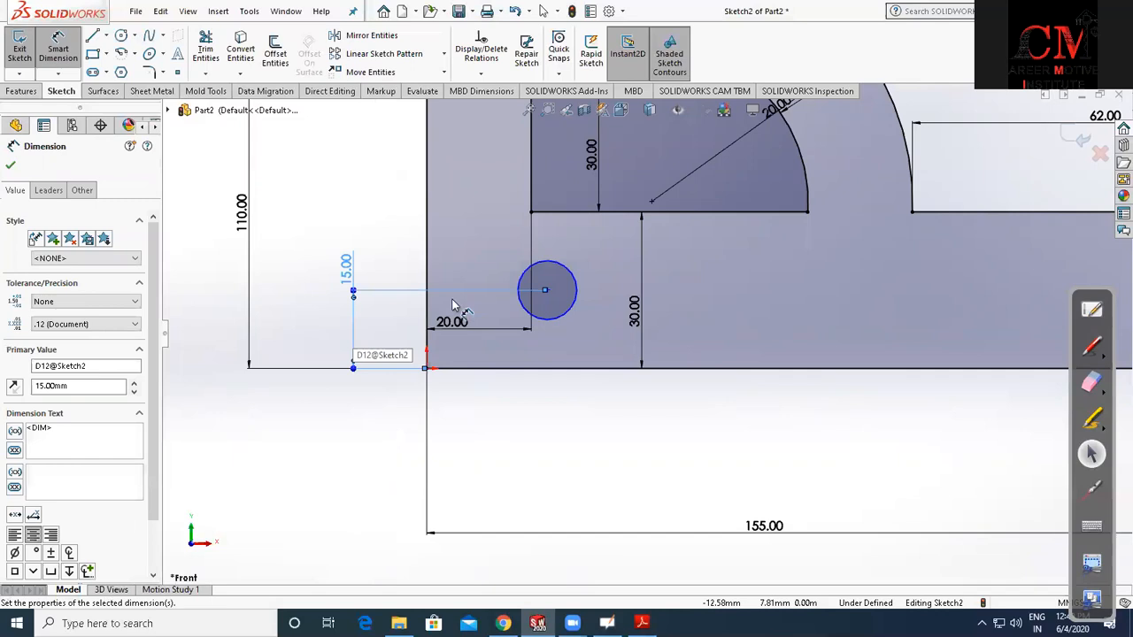
click(546, 290)
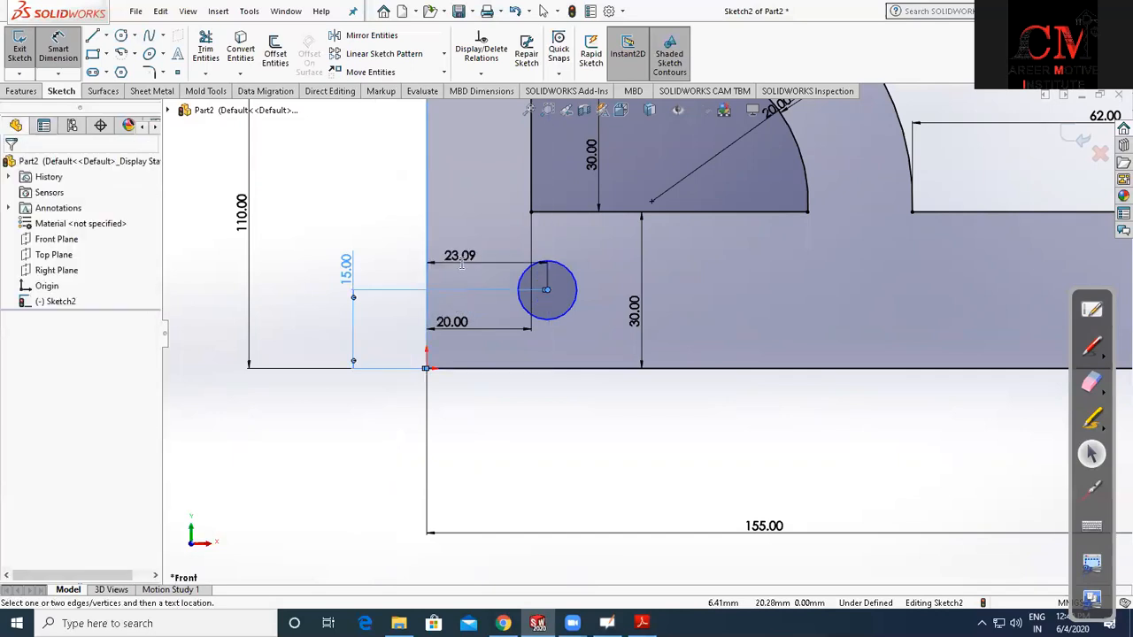
click(461, 262)
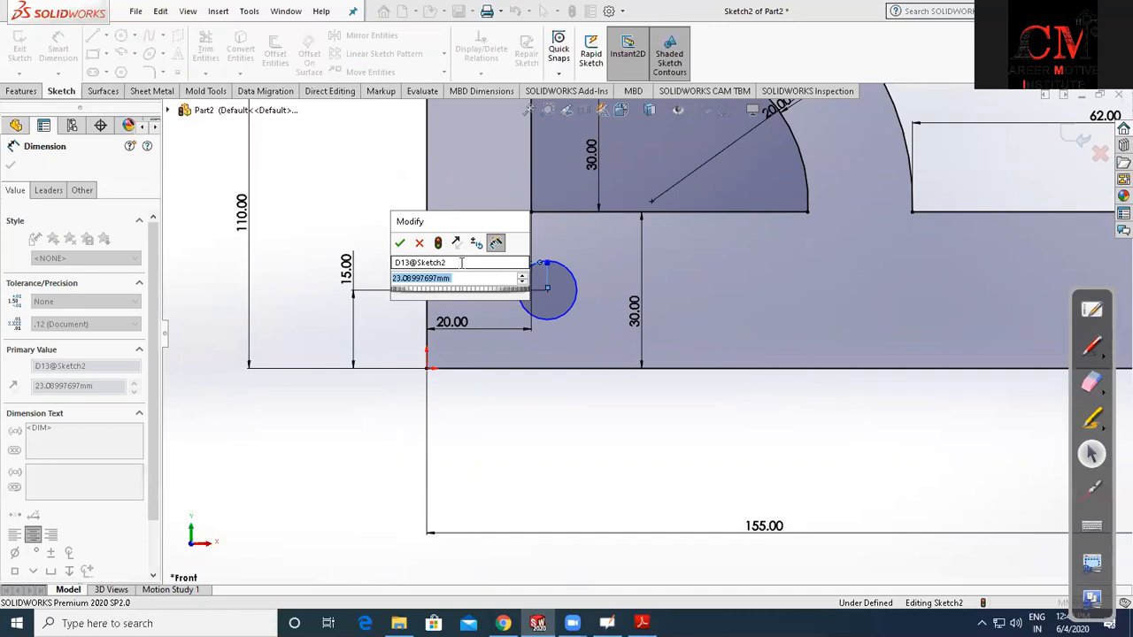
text(2)
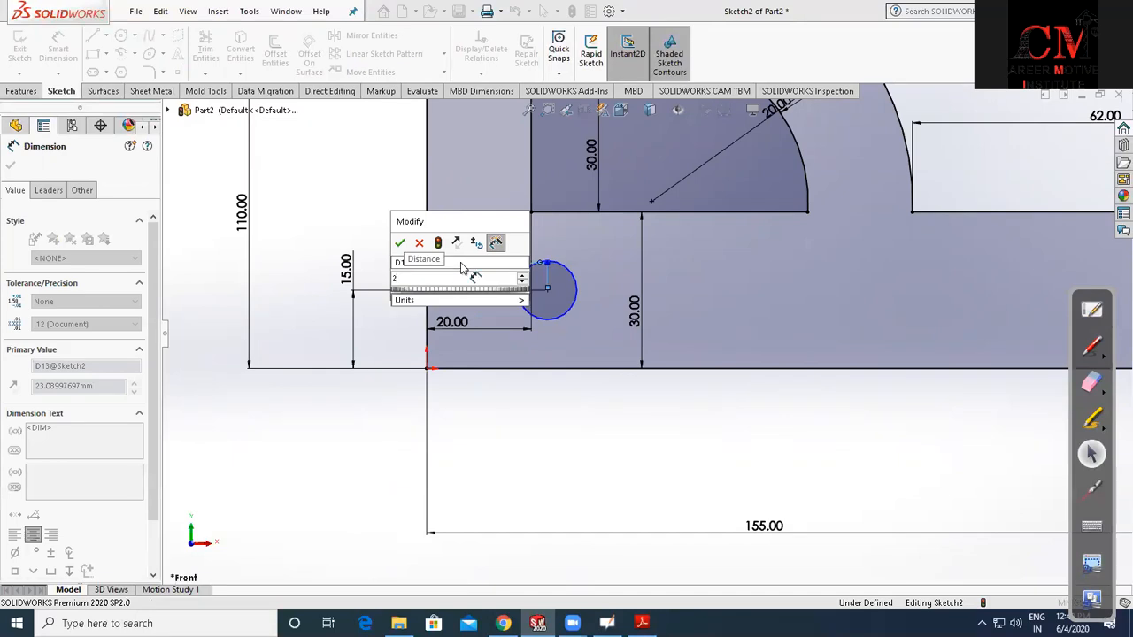
text(0)
key(Return)
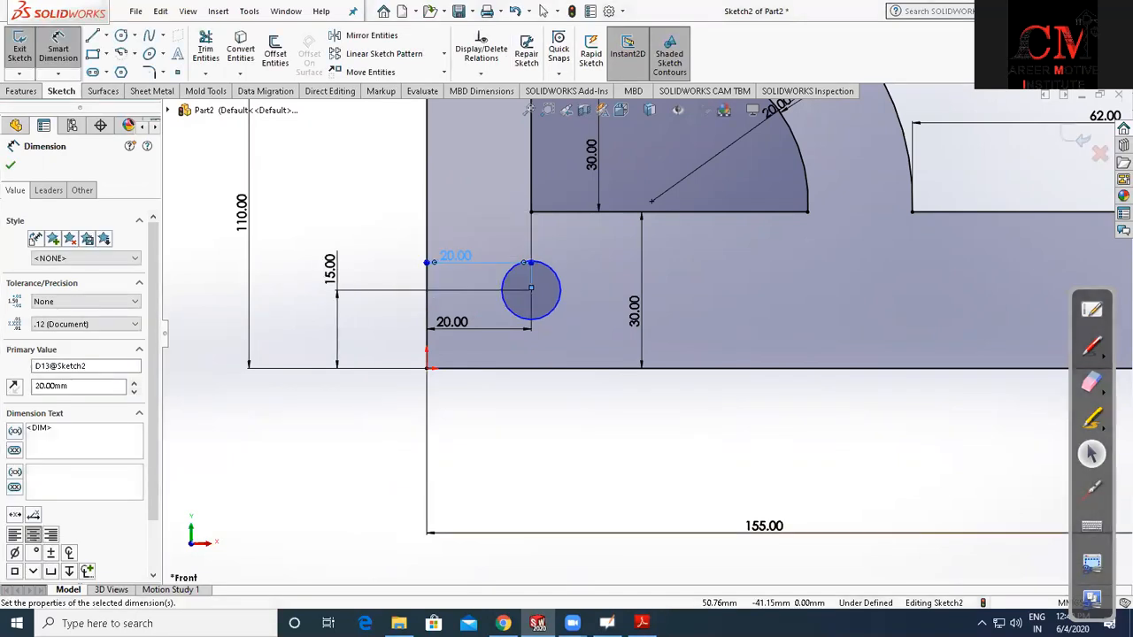
key(Escape)
Check the hole size in the strap plate PDF drawing and dimension the circle to a 12 mm diameter
key(alt+Tab)
key(alt+Tab)
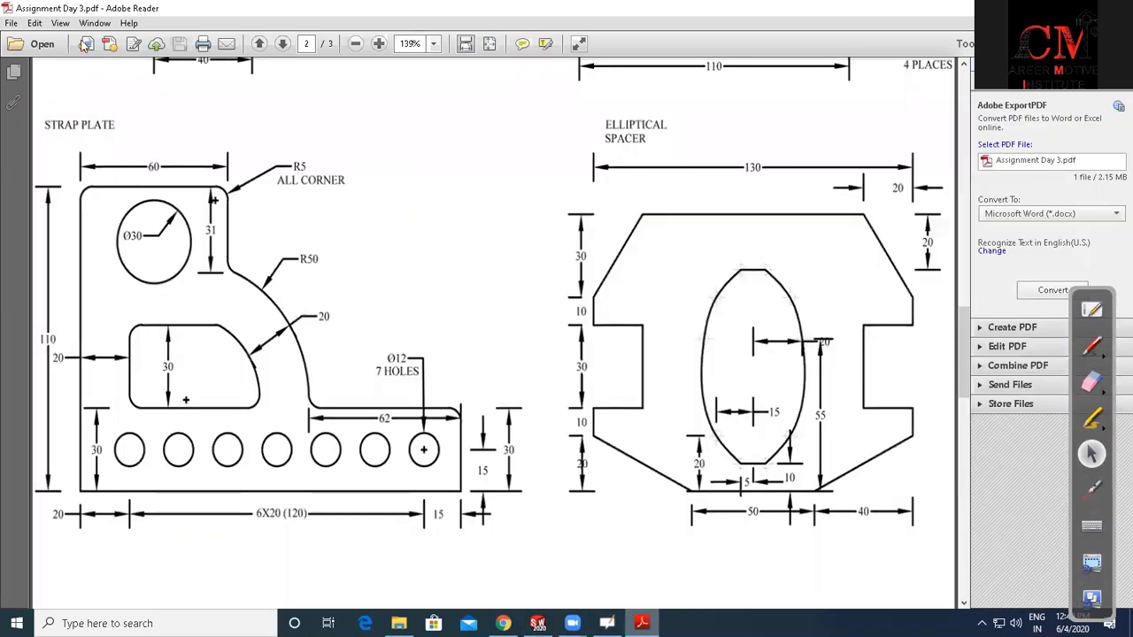
key(alt+Tab)
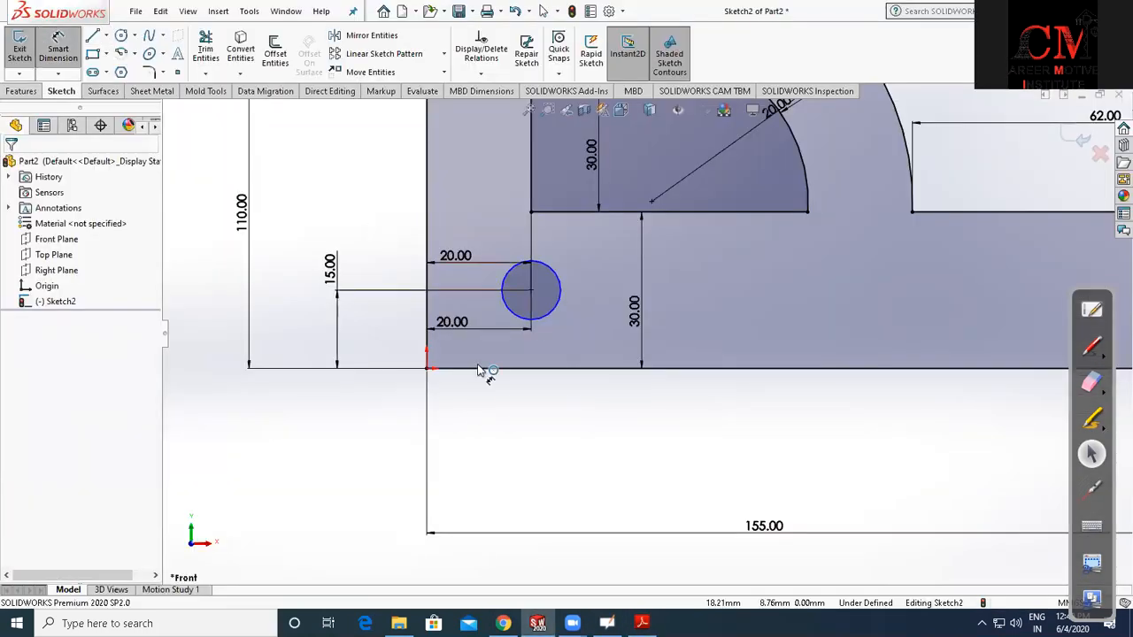
click(462, 396)
click(450, 406)
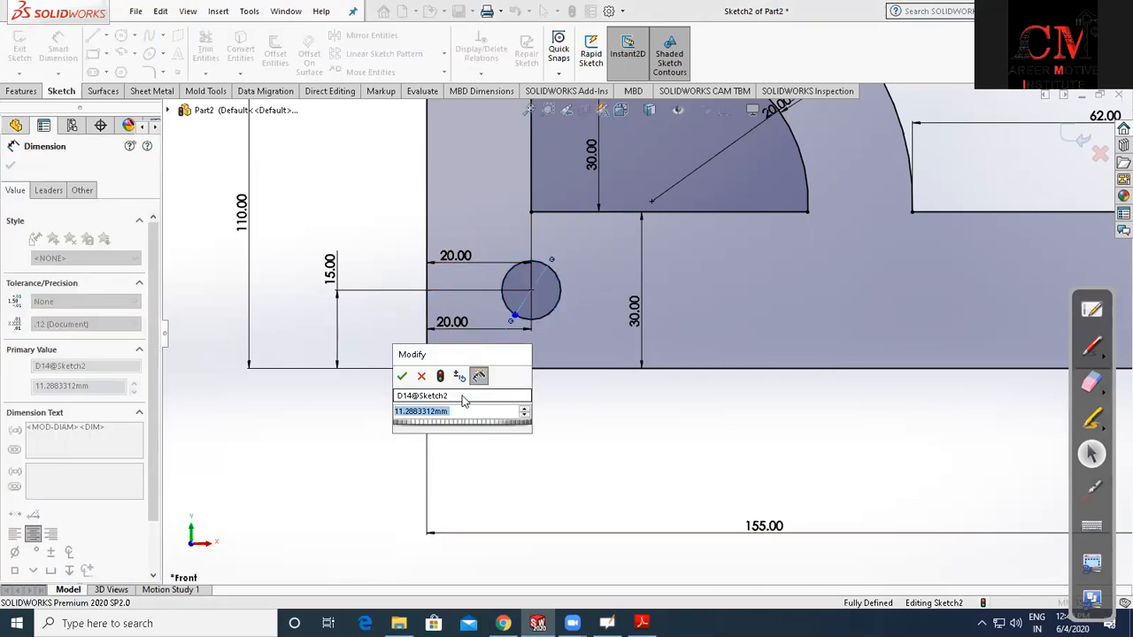
text(12)
key(Return)
key(Escape)
Pattern the 12 mm circle linearly along the X-axis with 7 instances spaced 20 mm apart
scroll(721, 452, up, 5)
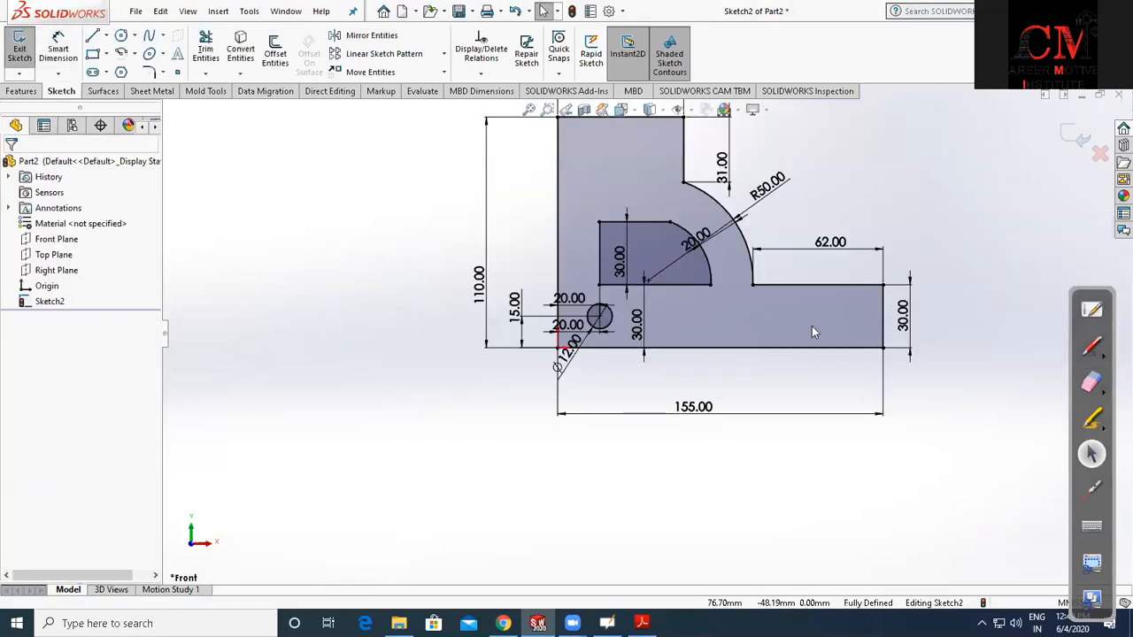
scroll(787, 170, down, 2)
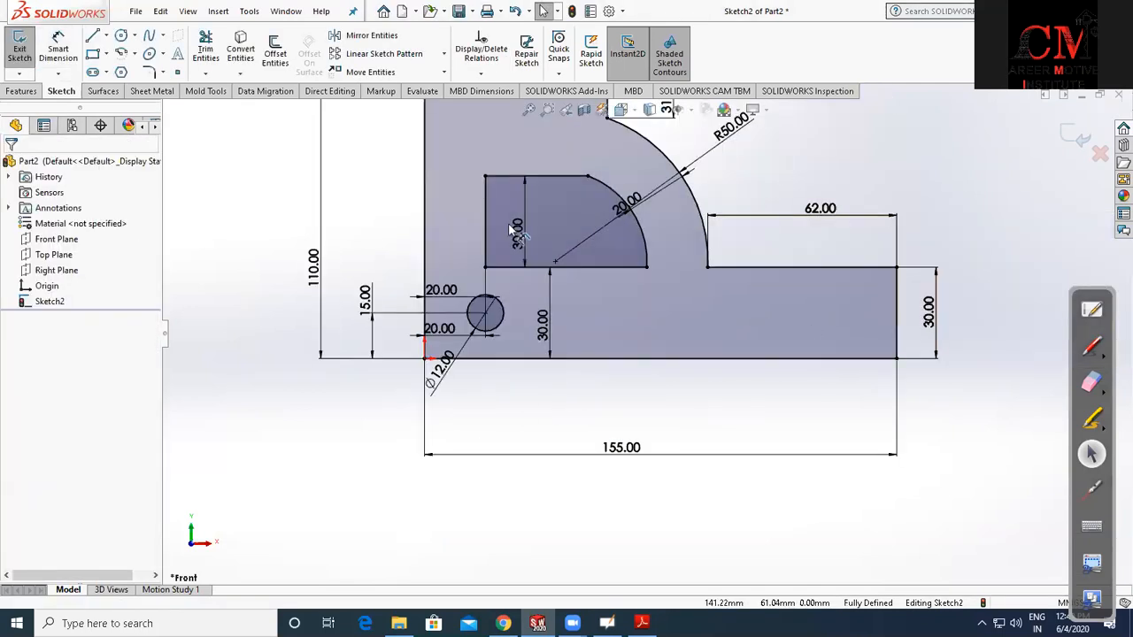
click(394, 54)
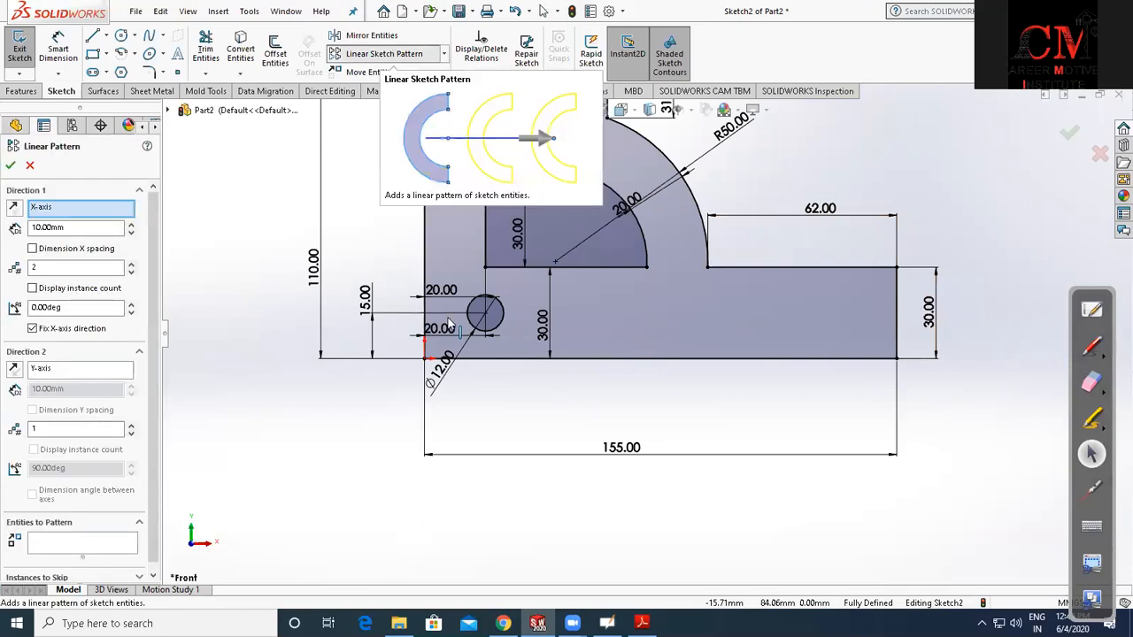
click(504, 321)
double_click(44, 227)
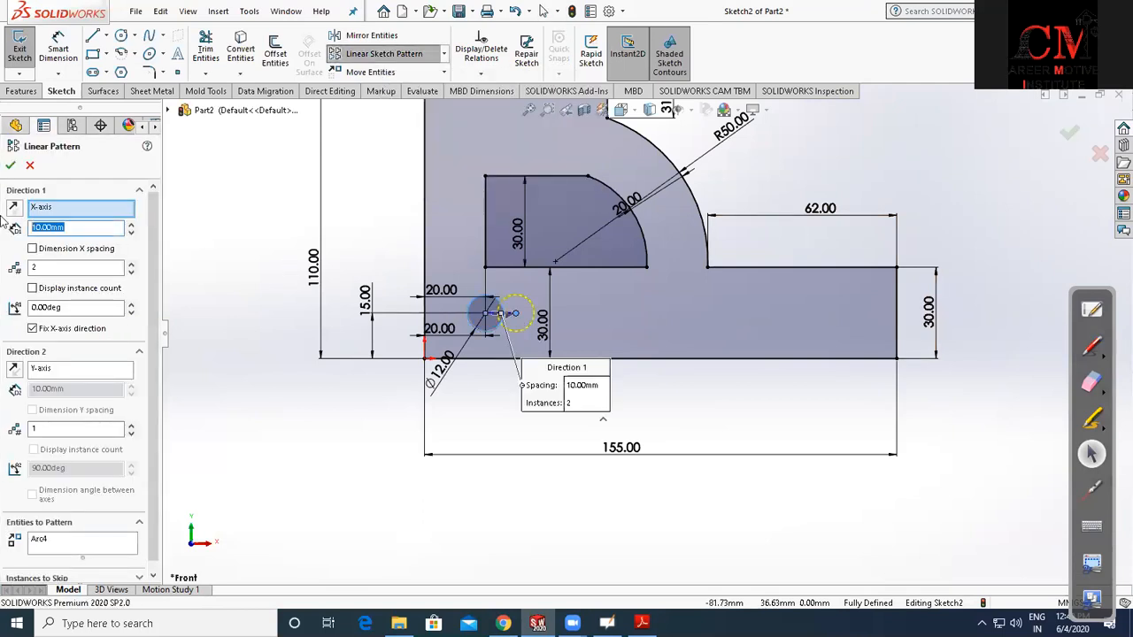
text(20)
click(132, 265)
click(132, 265)
click(131, 265)
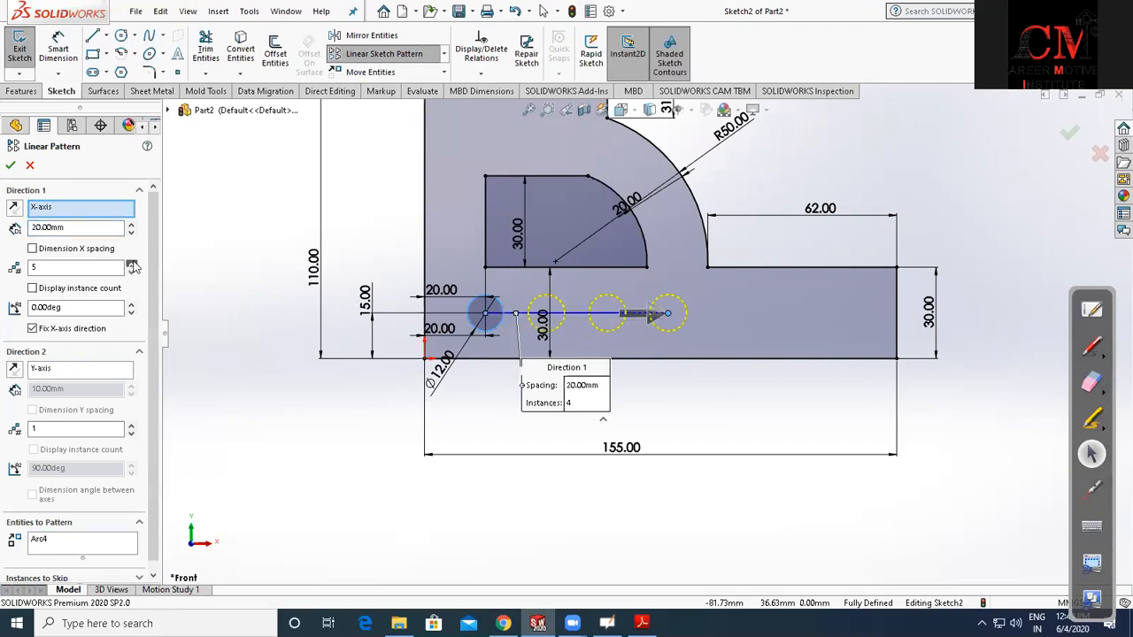
click(132, 266)
click(132, 265)
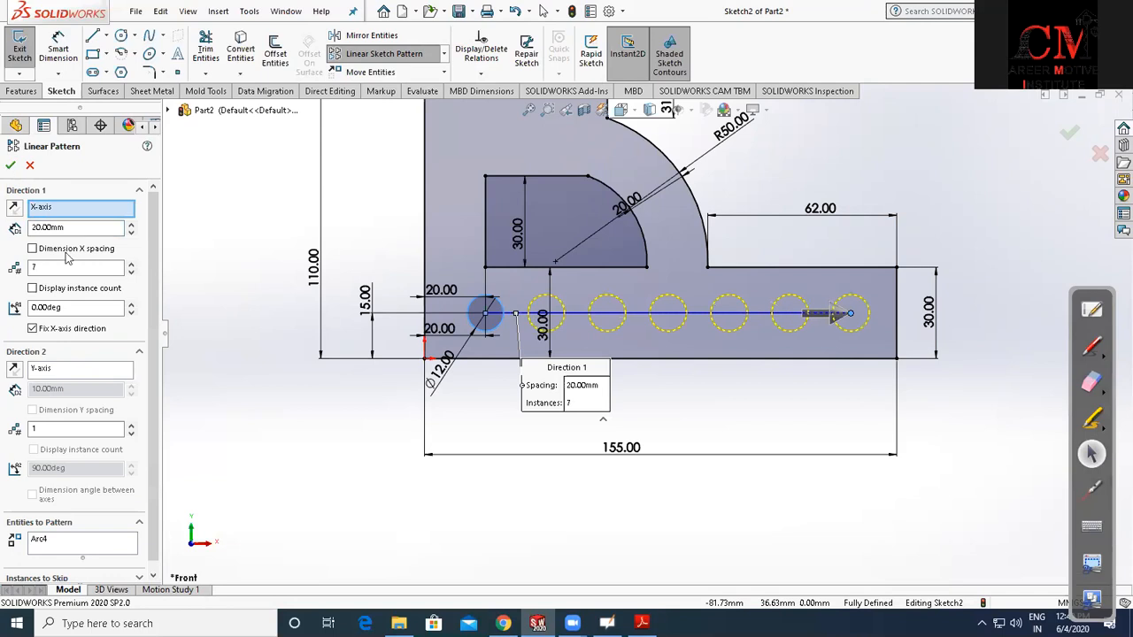
key(Return)
click(374, 476)
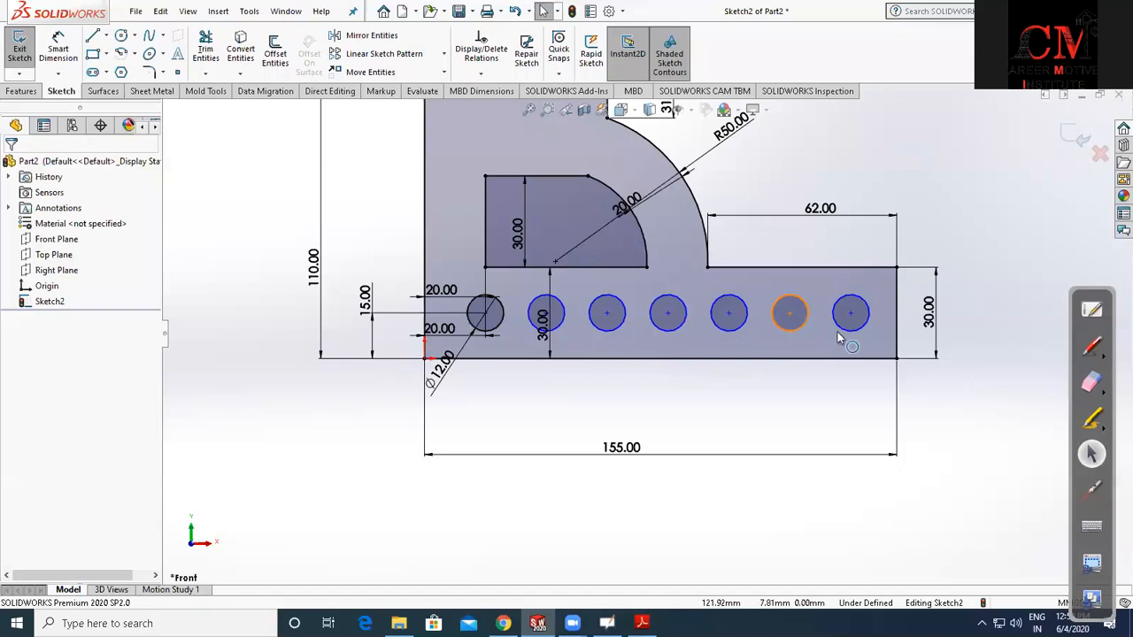
Check the hole positions in the strap plate PDF drawing and dimension the last hole's centre 15 mm from the plate's right edge
click(642, 623)
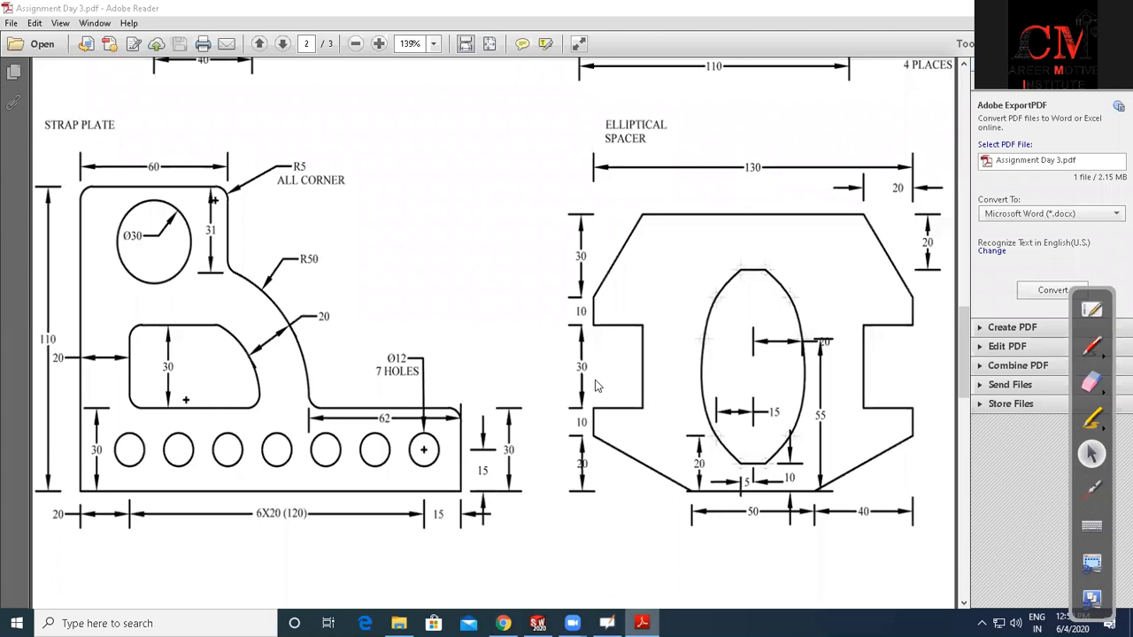
key(alt+Tab)
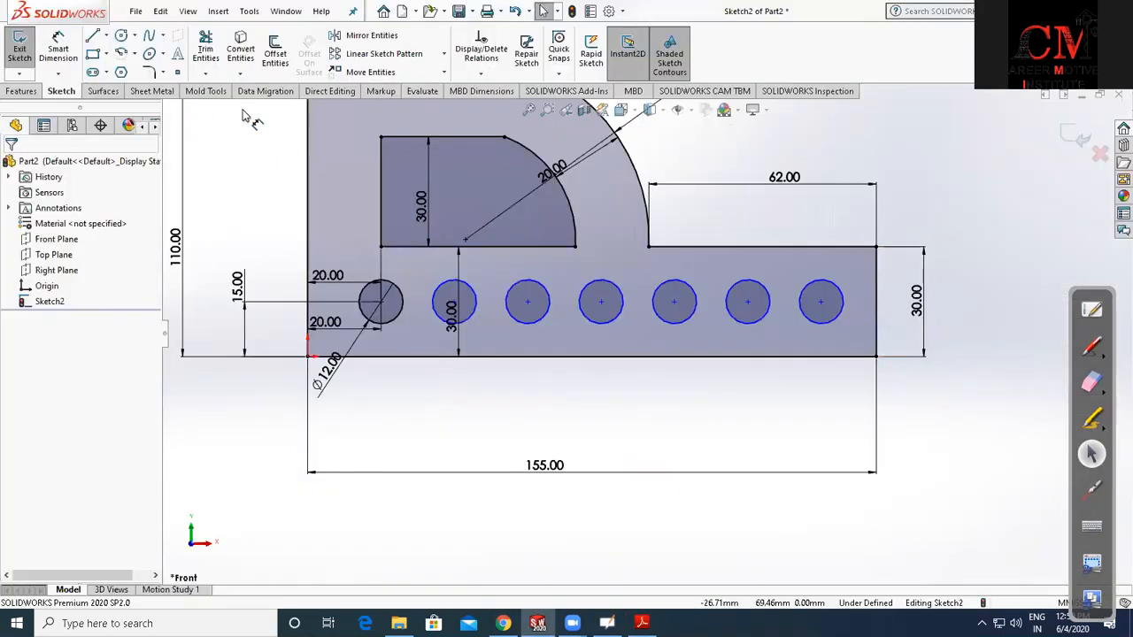
key(d)
click(821, 302)
click(866, 336)
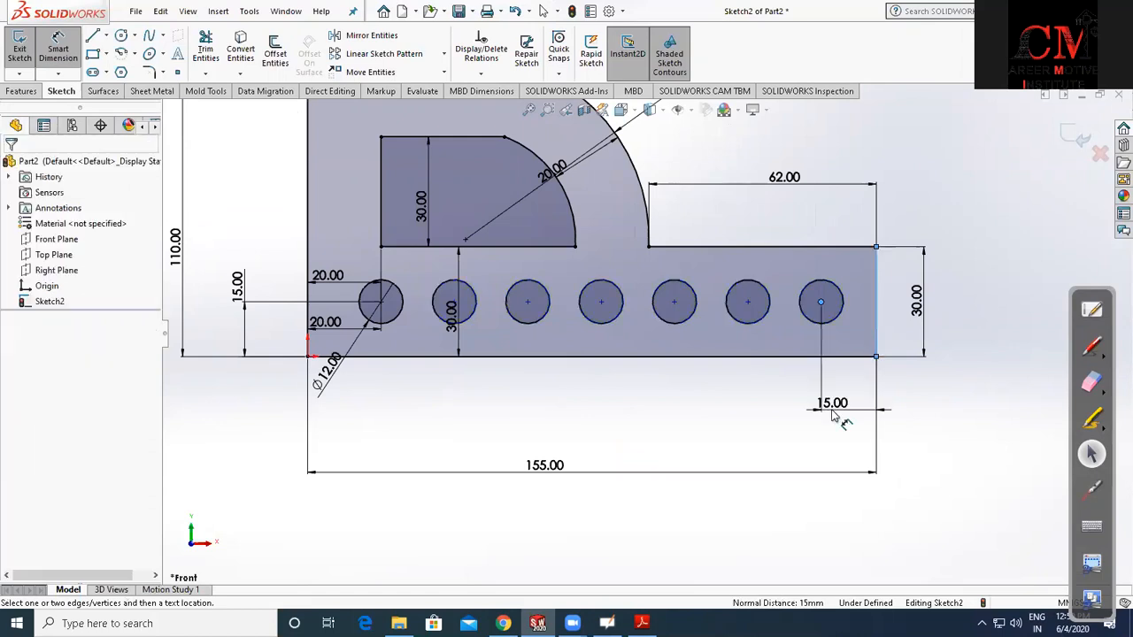
click(833, 416)
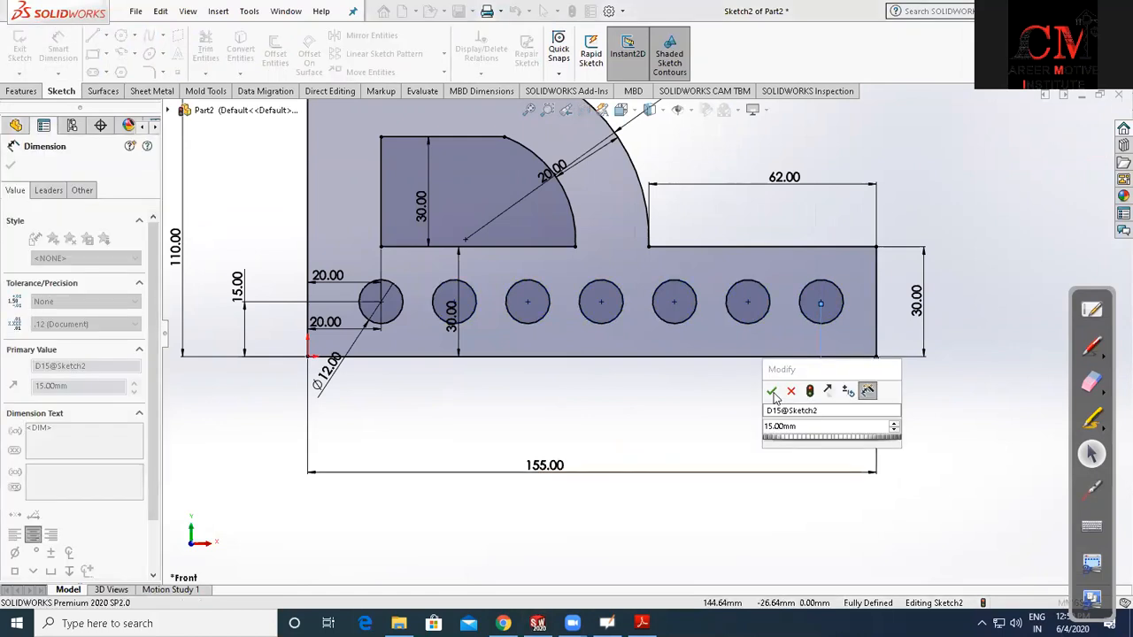
key(Return)
key(Escape)
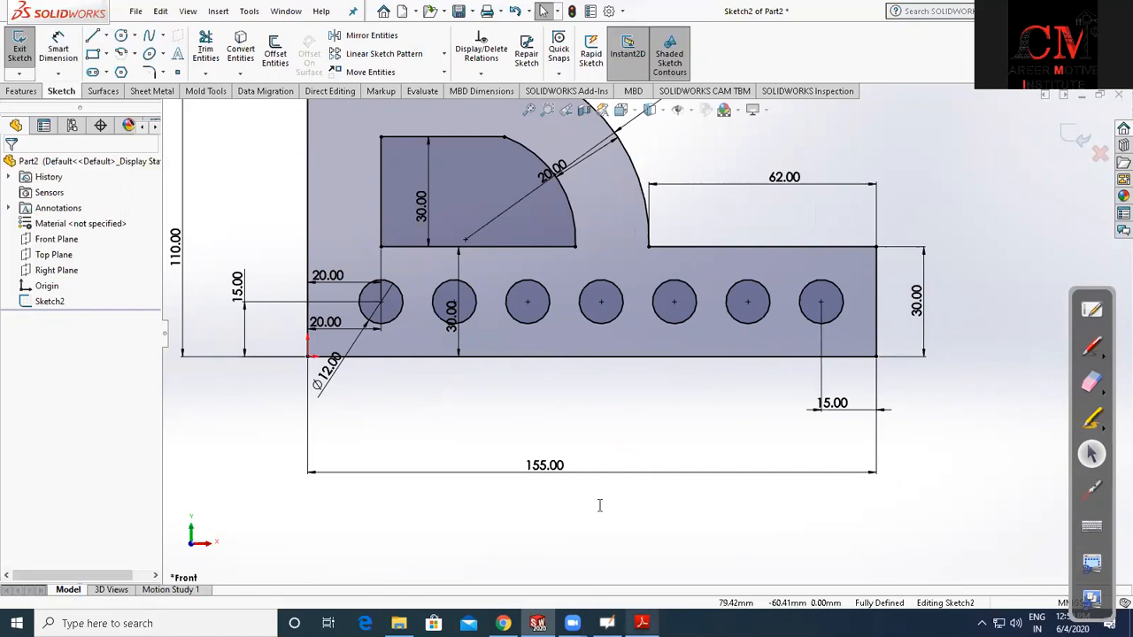
Review the elliptical spacer in the assignment PDF, then create a new part in SOLIDWORKS and start a sketch on the Front Plane
key(alt+Tab)
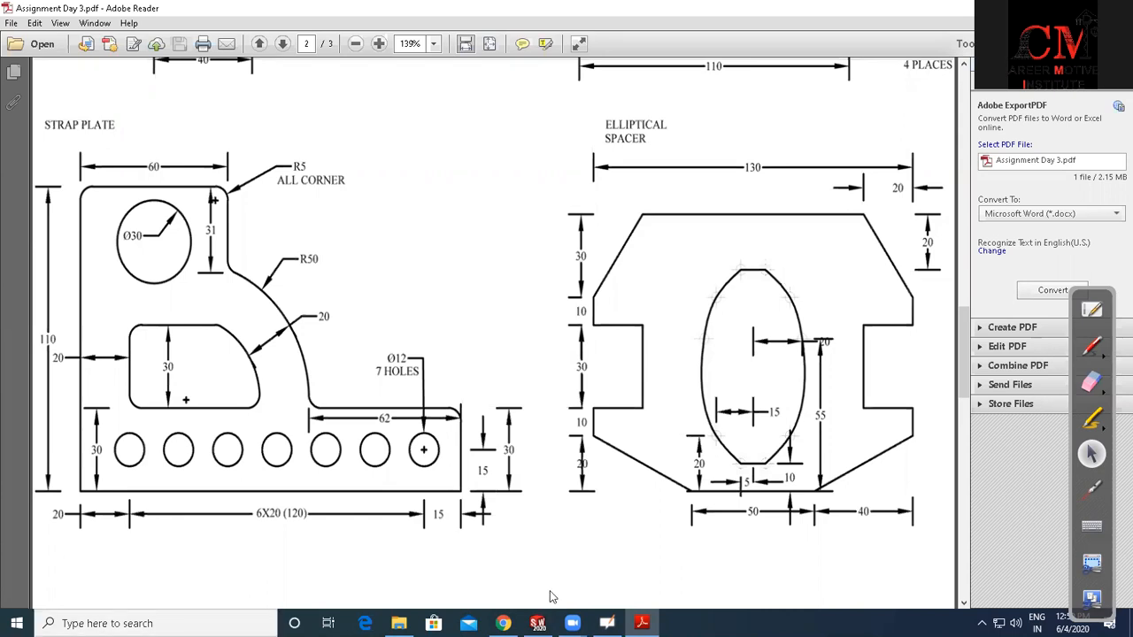
key(alt+Tab)
key(ctrl+n)
click(566, 408)
click(56, 241)
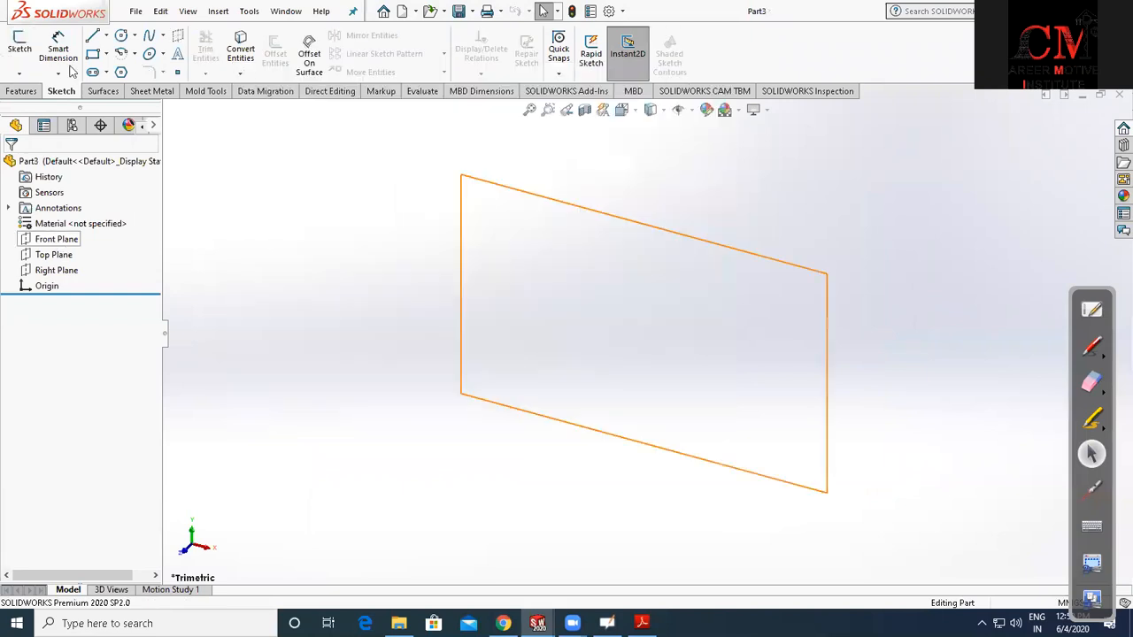
click(19, 49)
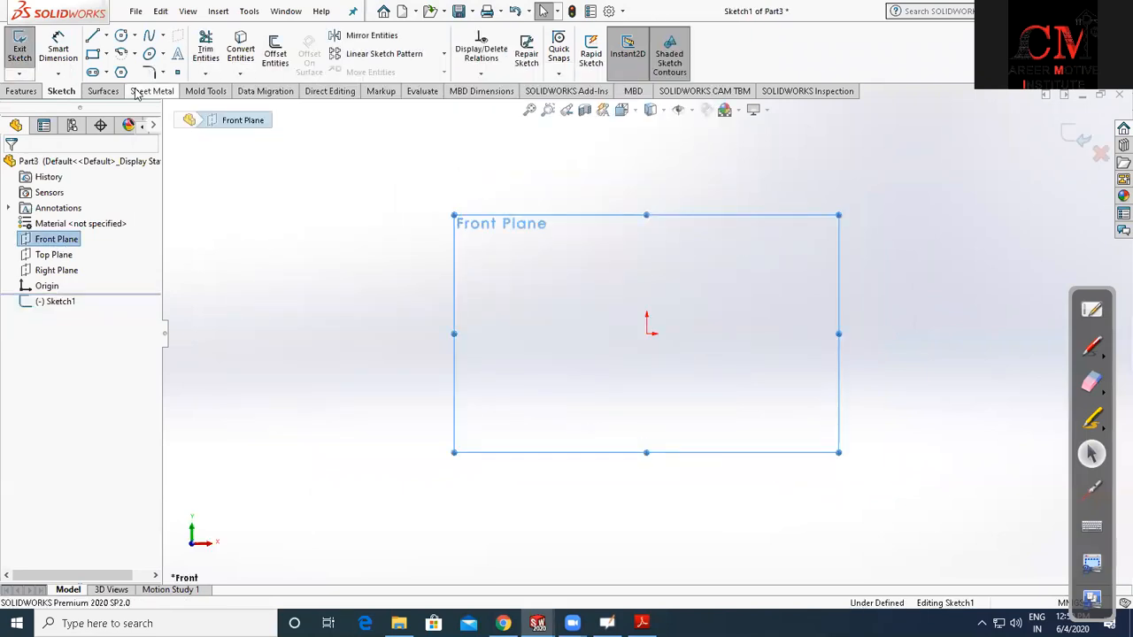
Sketch a vertical centerline upward from the origin
click(106, 35)
click(124, 72)
drag(647, 334, 653, 196)
scroll(677, 325, down, 3)
Sketch a horizontal line about 50 mm long below the origin and make the origin its midpoint
click(92, 38)
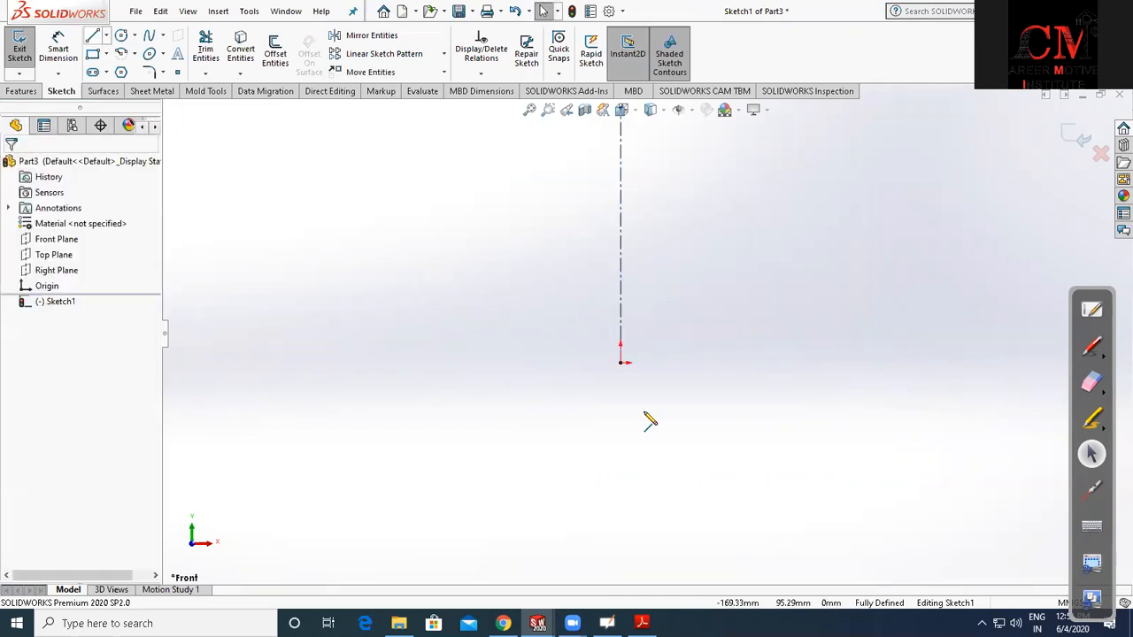
click(563, 404)
click(695, 406)
key(Escape)
click(638, 404)
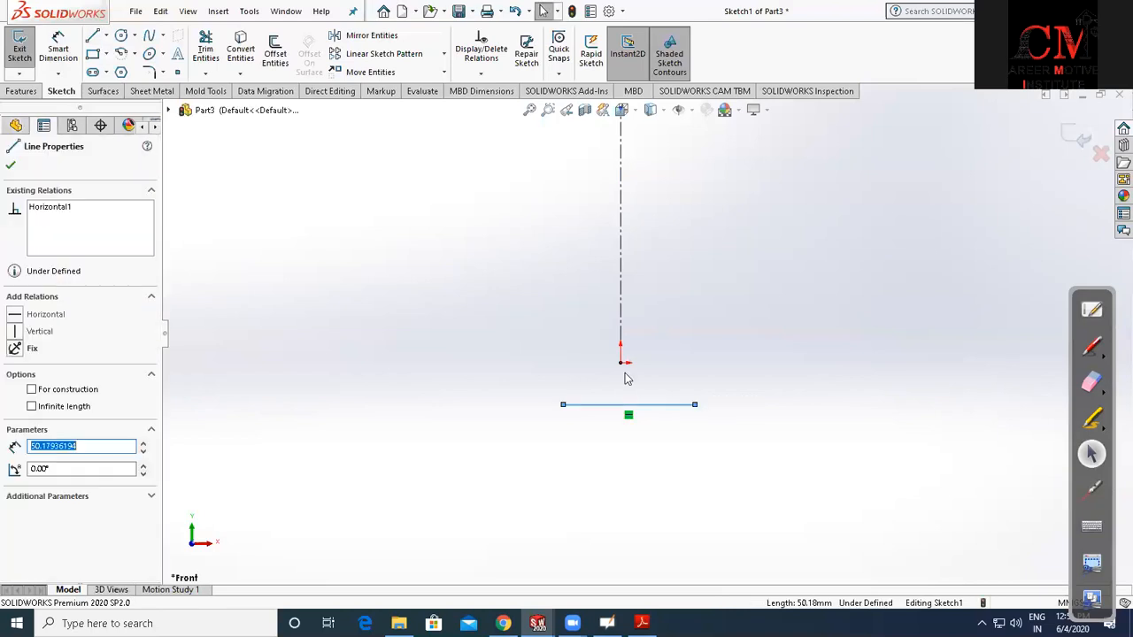
ctrl+click(621, 362)
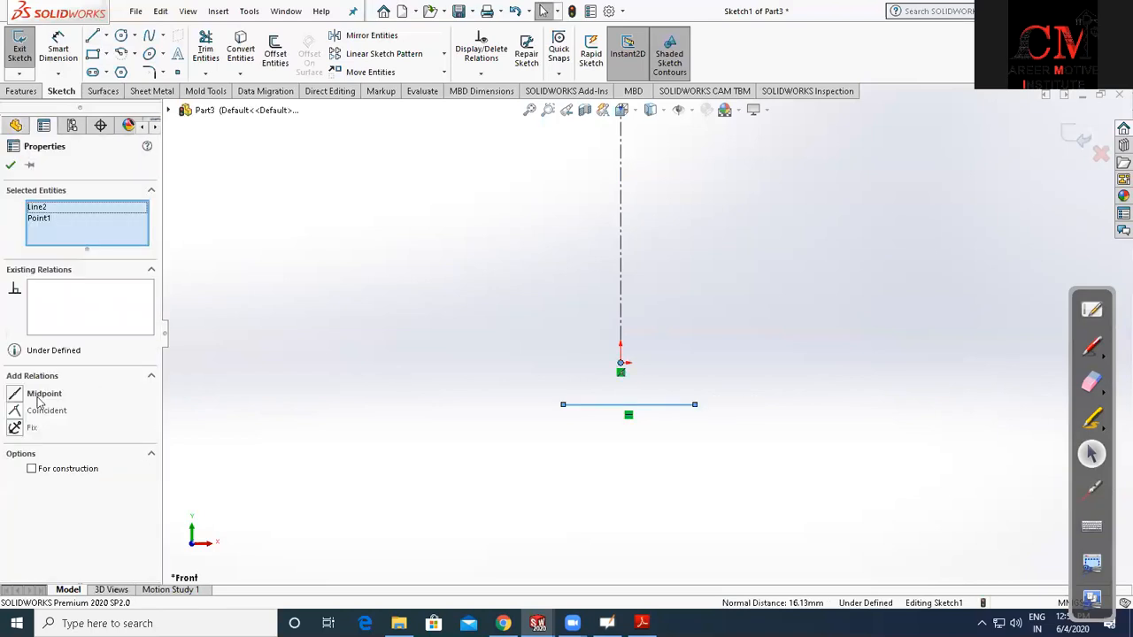
click(40, 394)
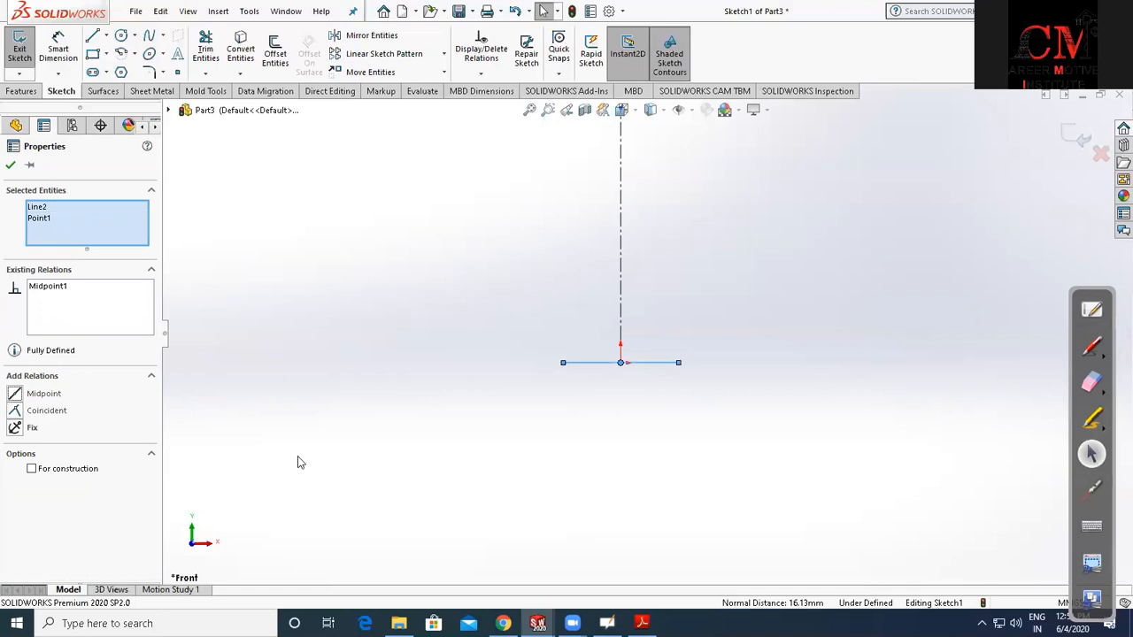
click(299, 462)
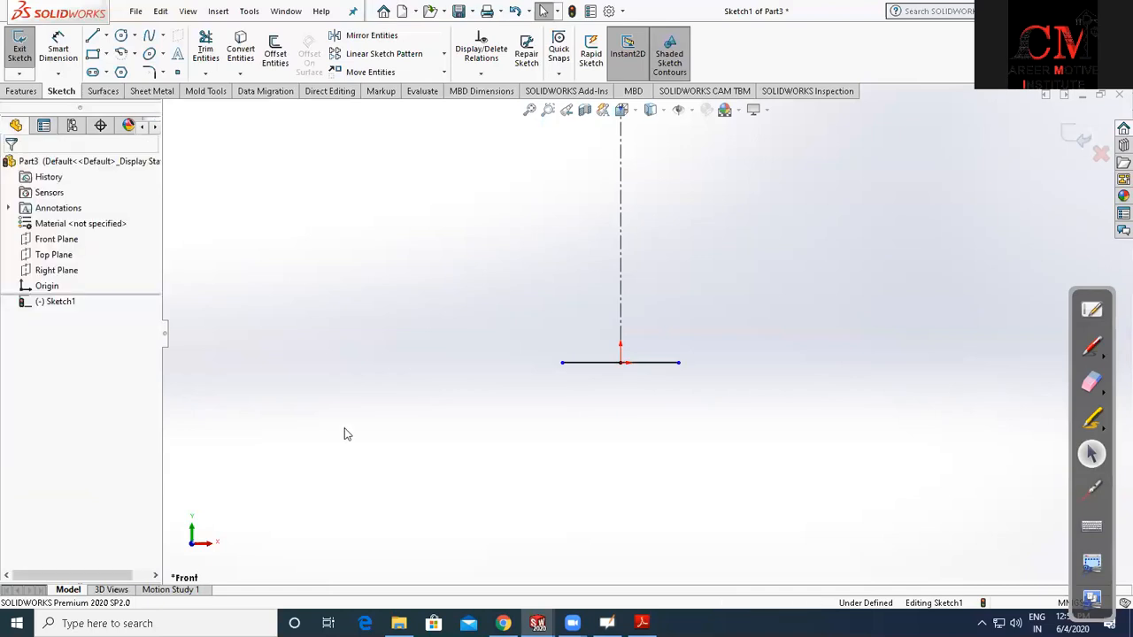
Dimension the horizontal base line to a length of 50 mm
click(672, 365)
click(638, 409)
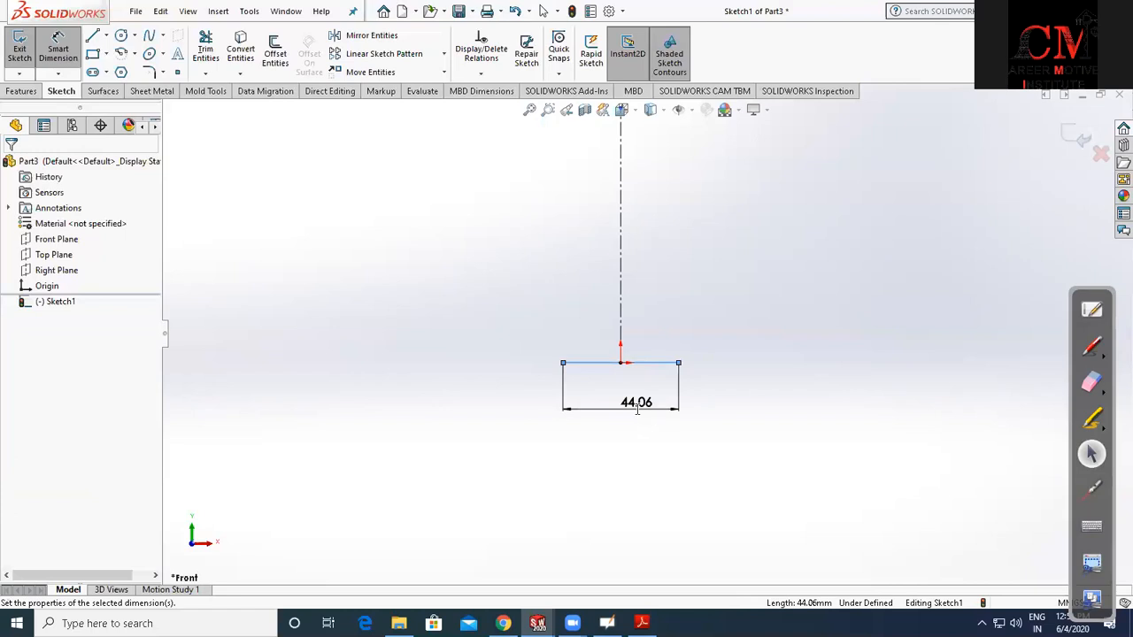
click(639, 412)
text(50)
key(Return)
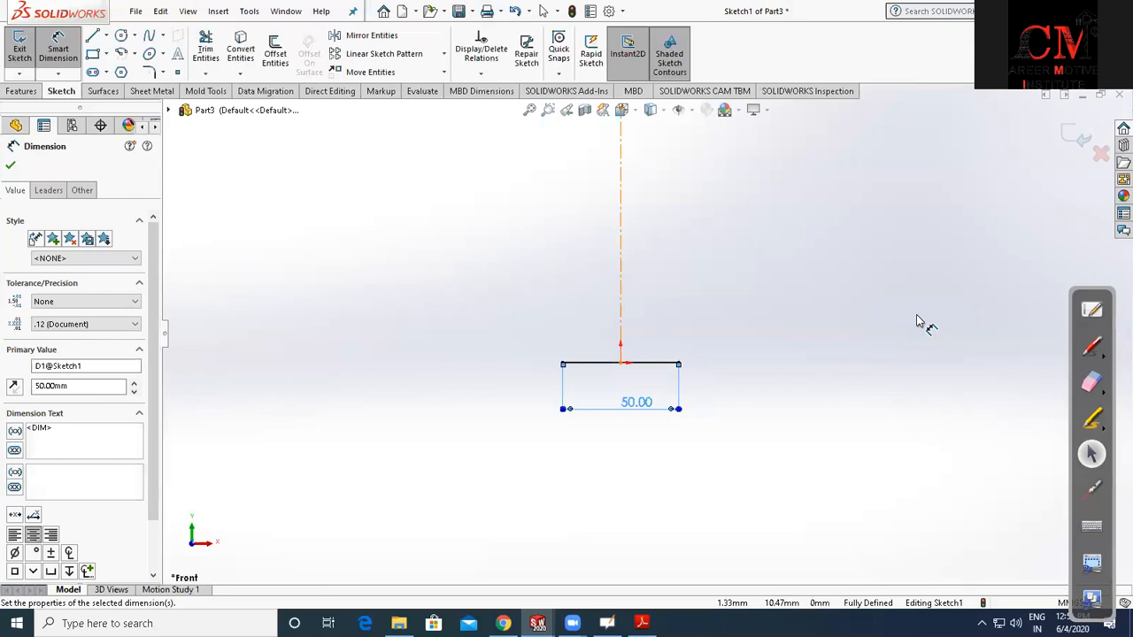
Sketch the spacer's left outline from the base line's left end: a slope, an inward rectangular notch between vertical edges, and an upper slope about 31 mm long
key(l)
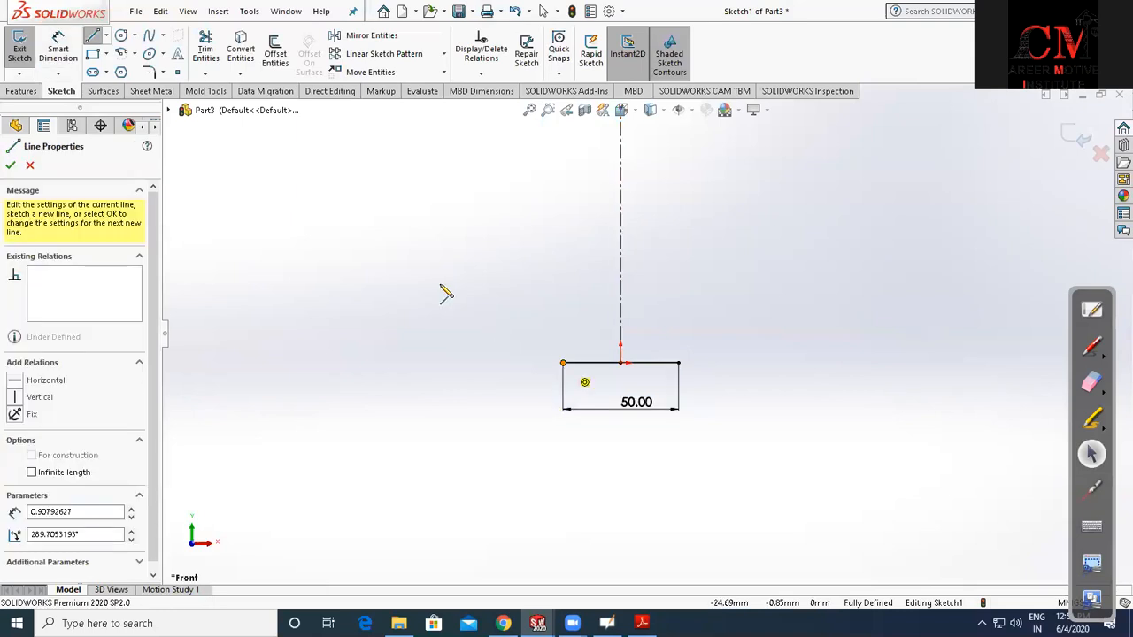
click(440, 284)
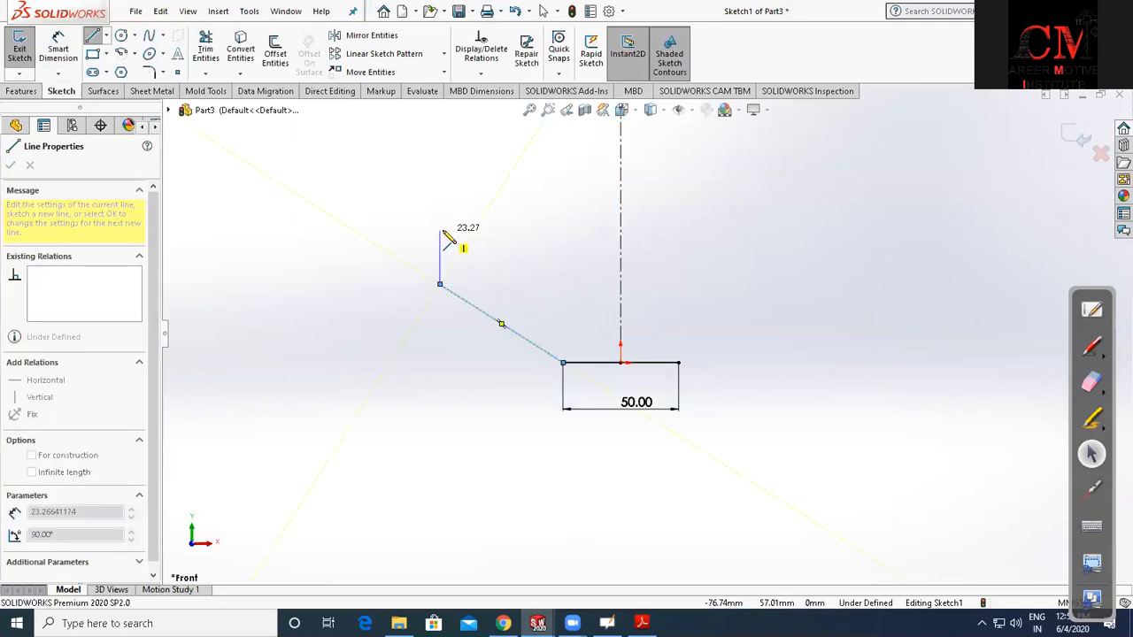
click(440, 230)
click(496, 231)
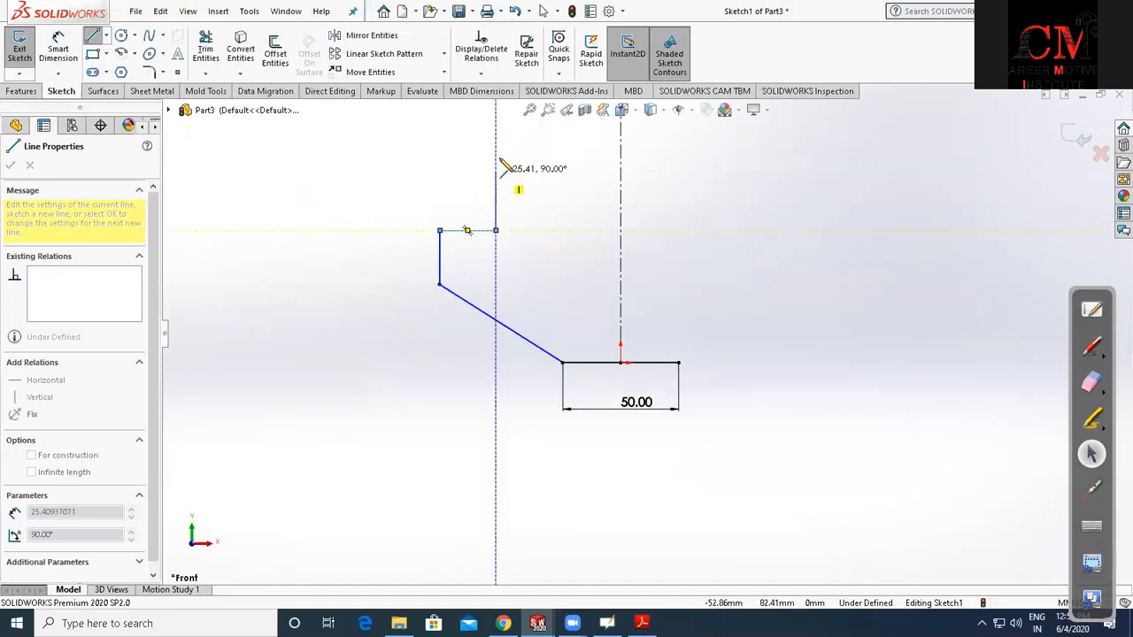
click(496, 160)
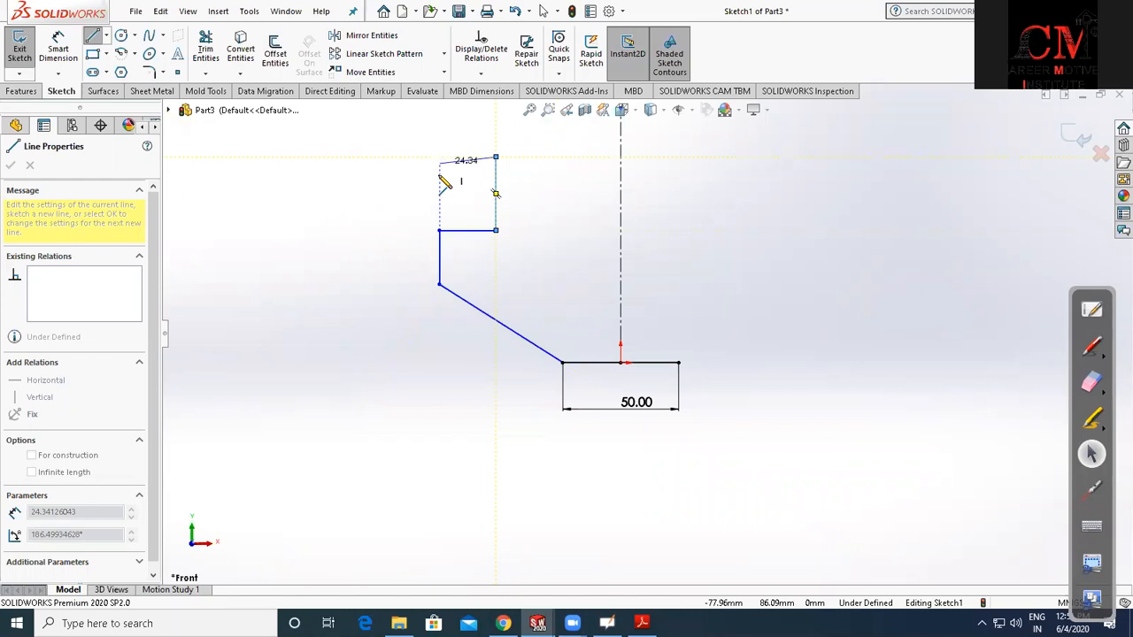
click(440, 160)
scroll(567, 189, up, 2)
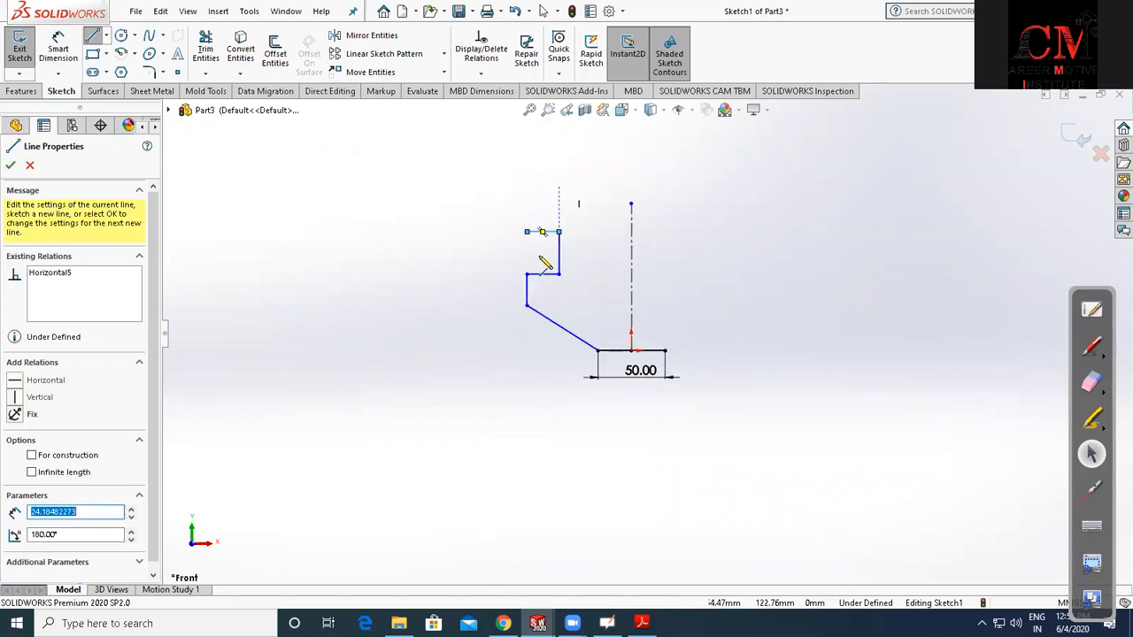
scroll(531, 232, down, 2)
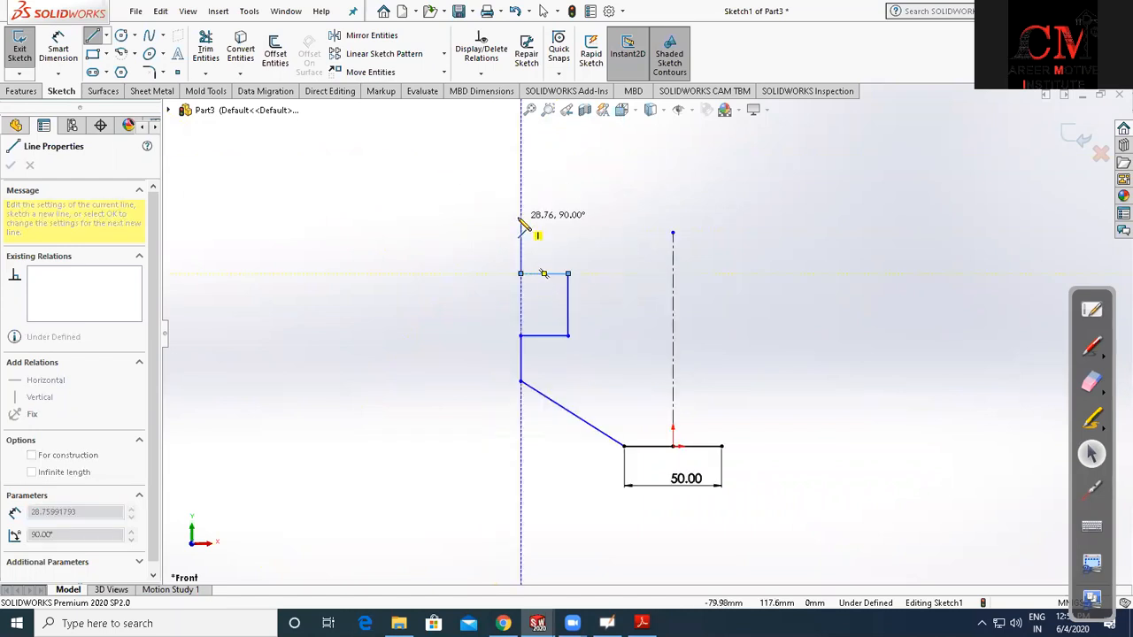
click(521, 218)
double_click(568, 179)
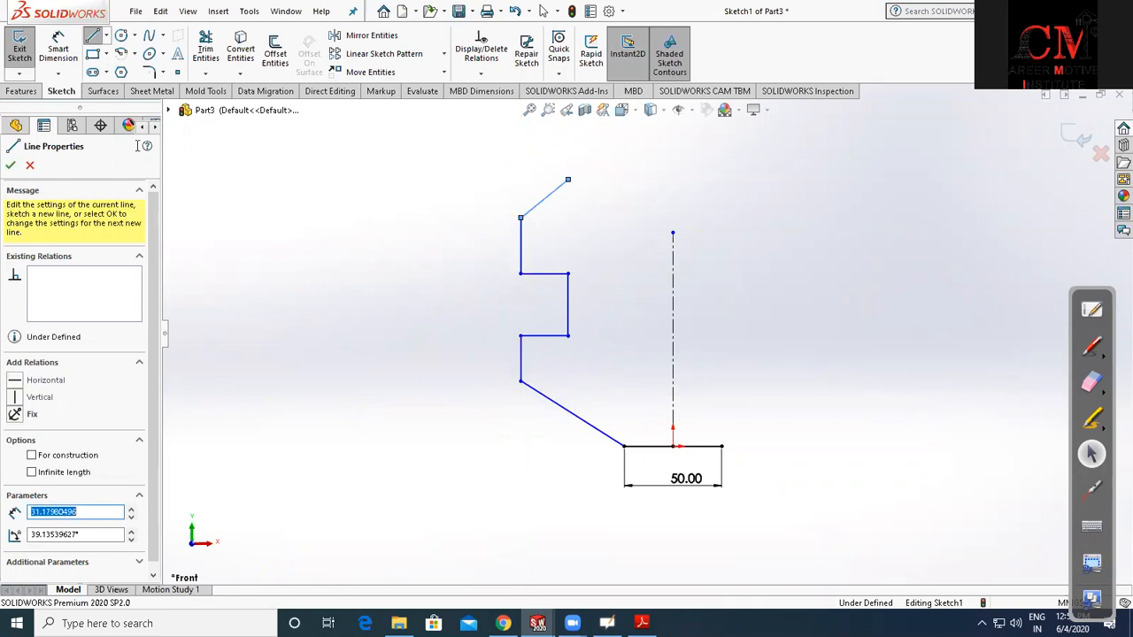
Dimension the lower sloped line's vertical height above the base line to 30 mm
click(51, 57)
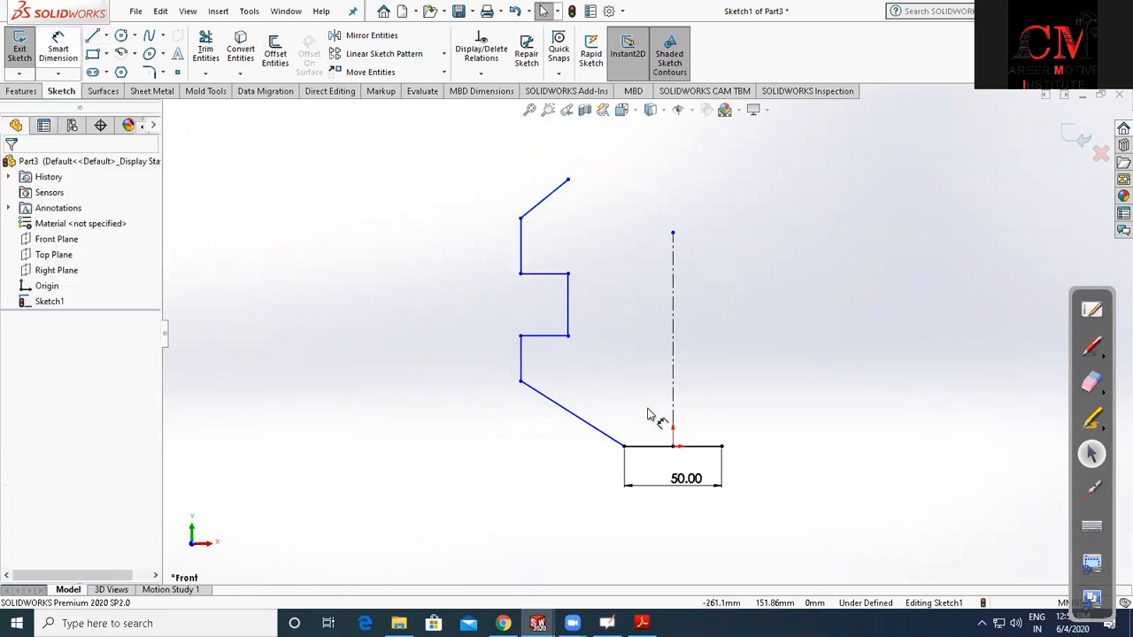
click(521, 383)
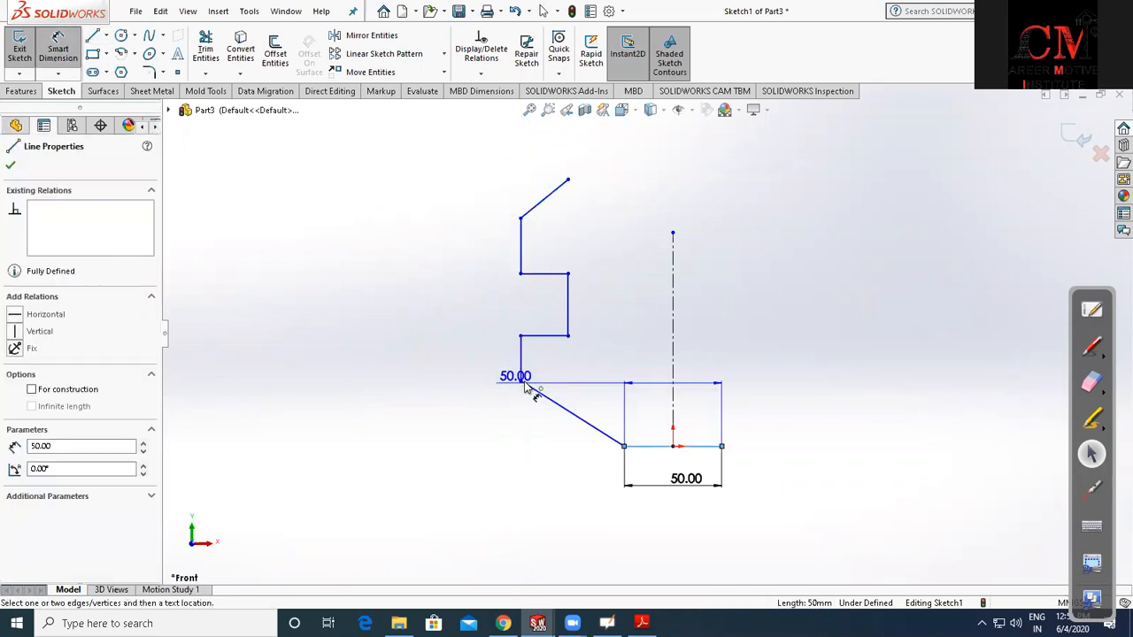
click(472, 431)
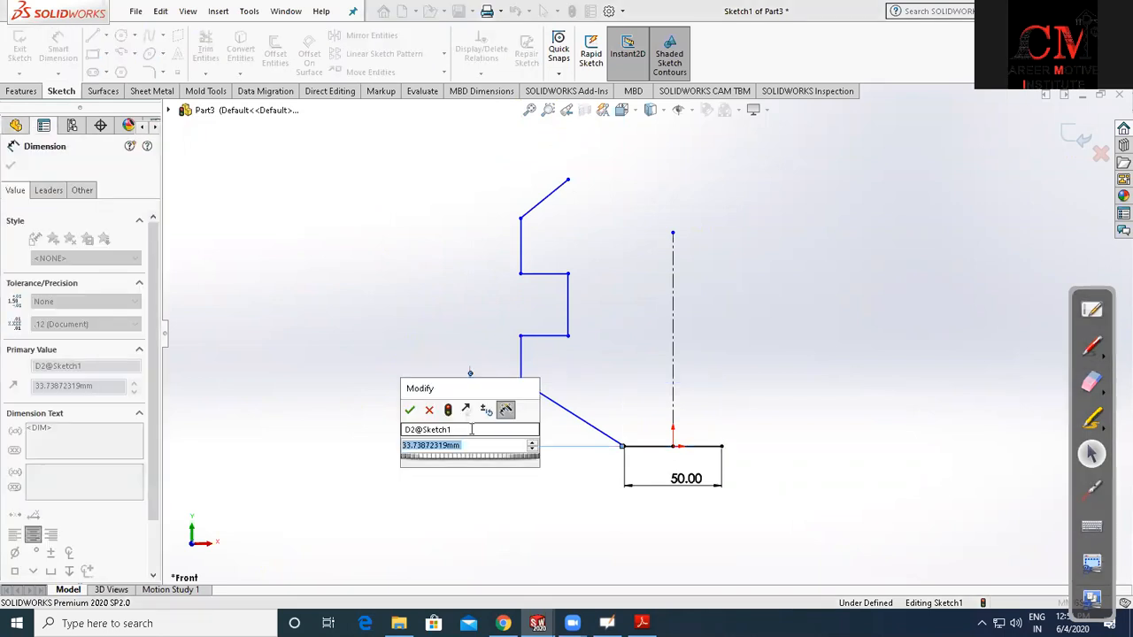
text(30)
key(Return)
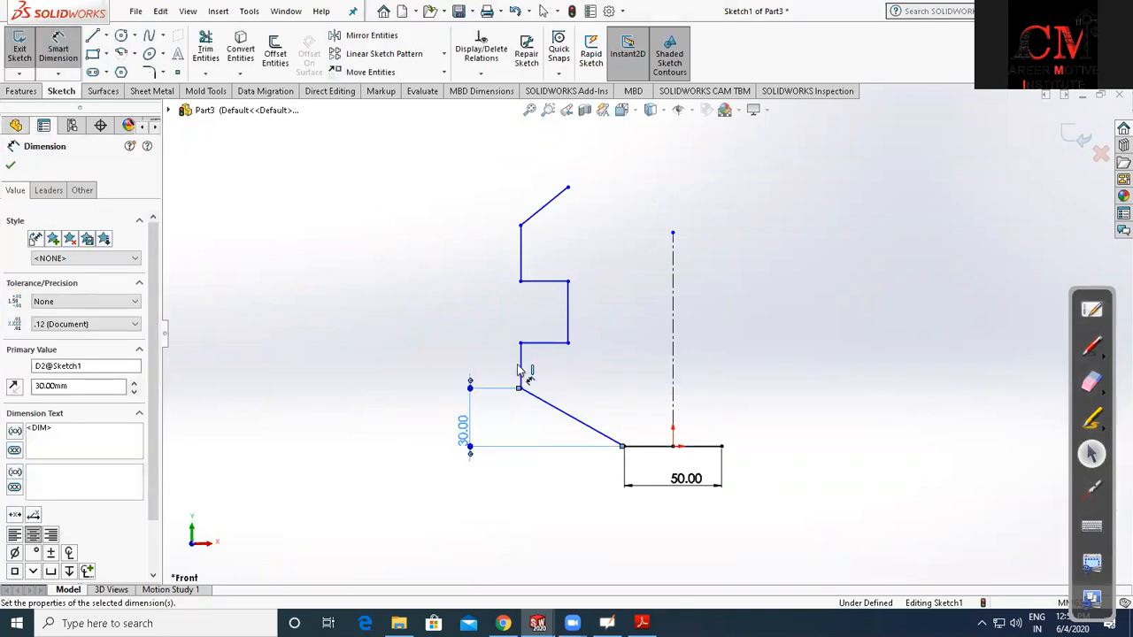
Dimension the short vertical edge below the notch to 10 mm
click(521, 363)
click(494, 370)
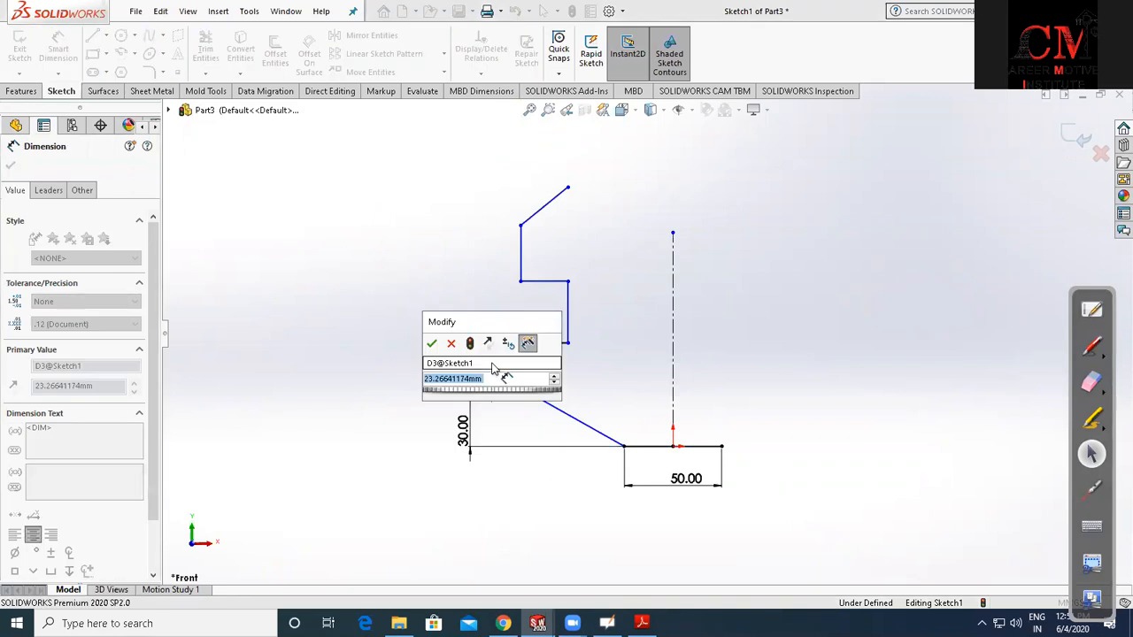
text(10)
key(Return)
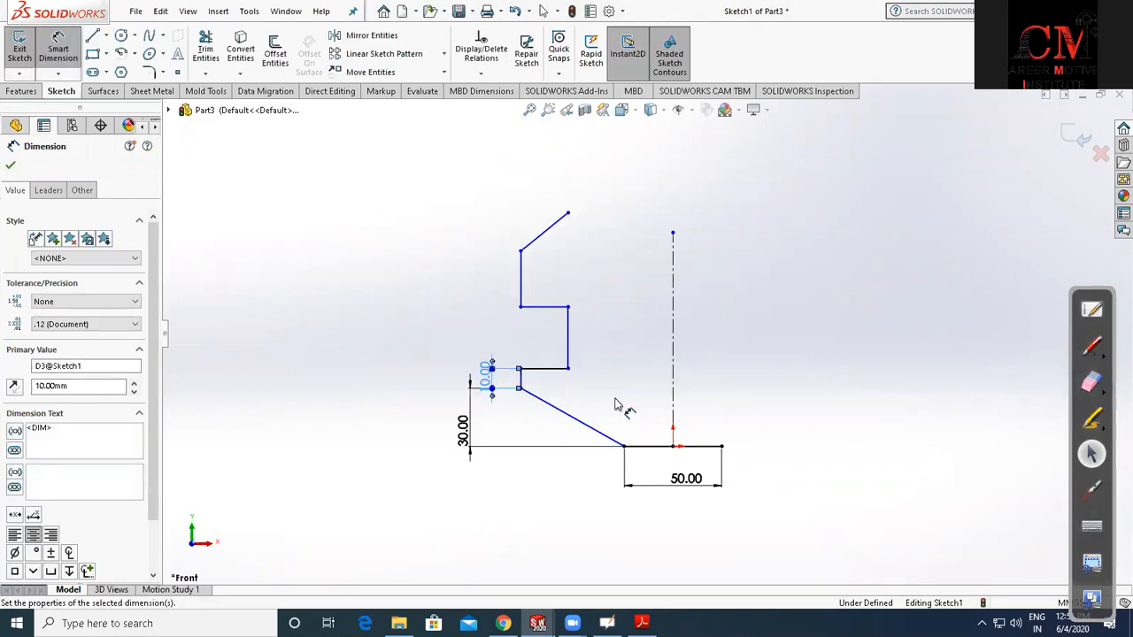
click(625, 449)
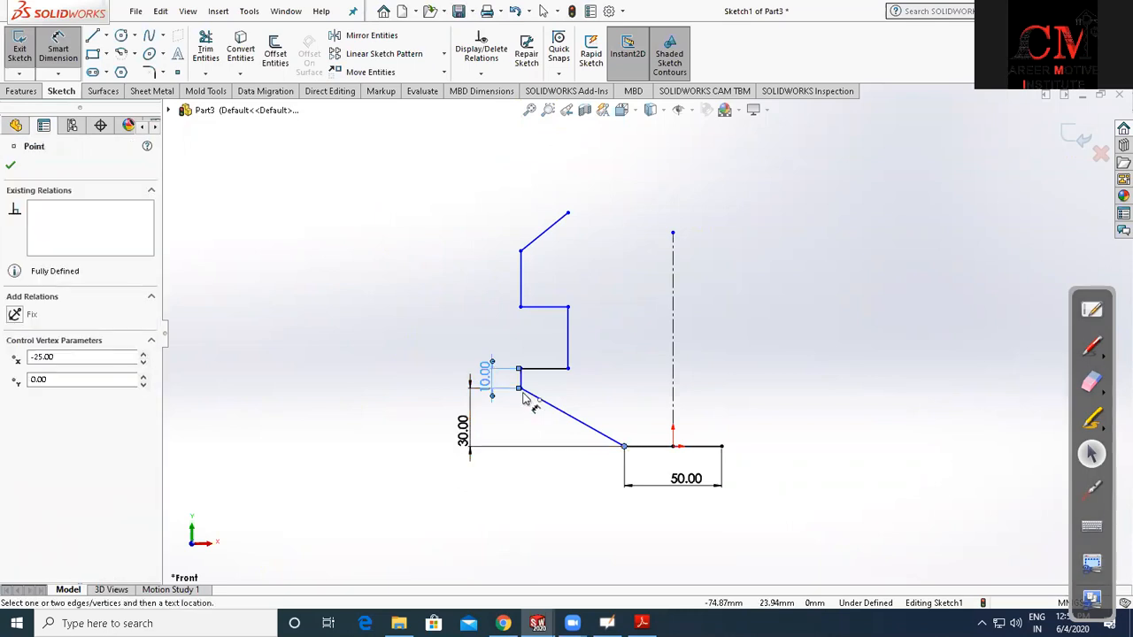
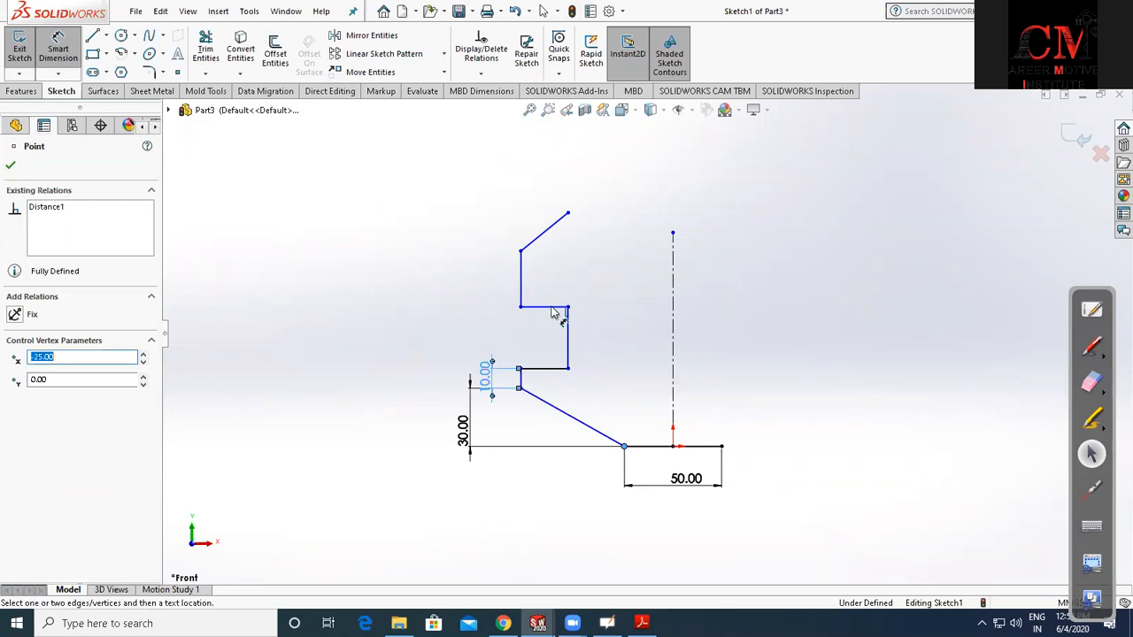
click(549, 369)
key(Escape)
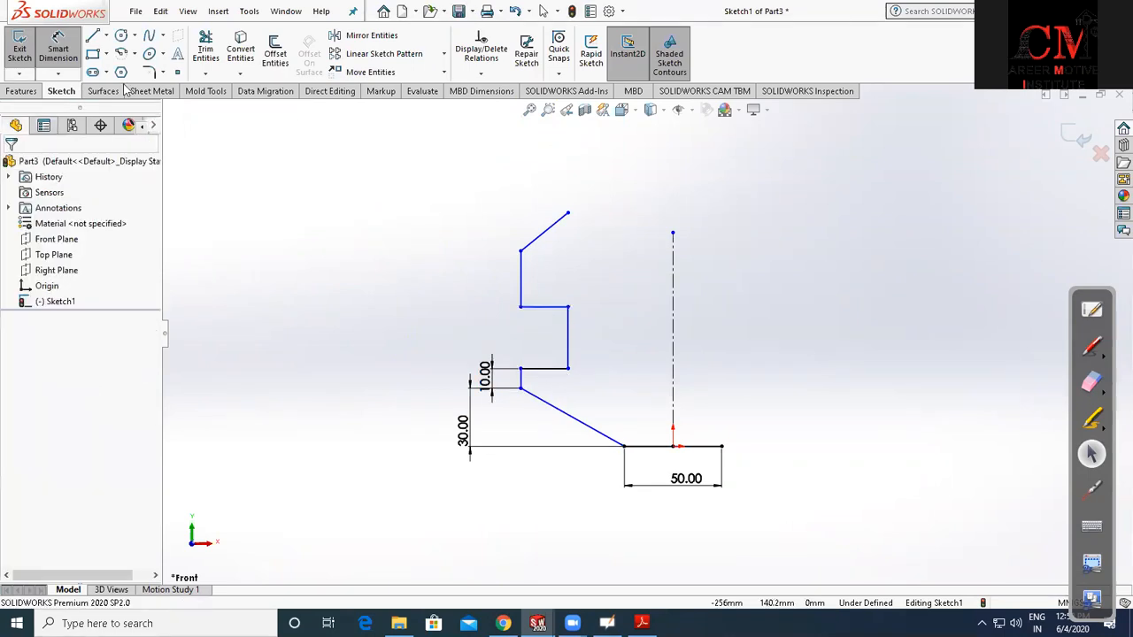
Dimension the notch's height between its two horizontal edges to 30 mm
click(70, 55)
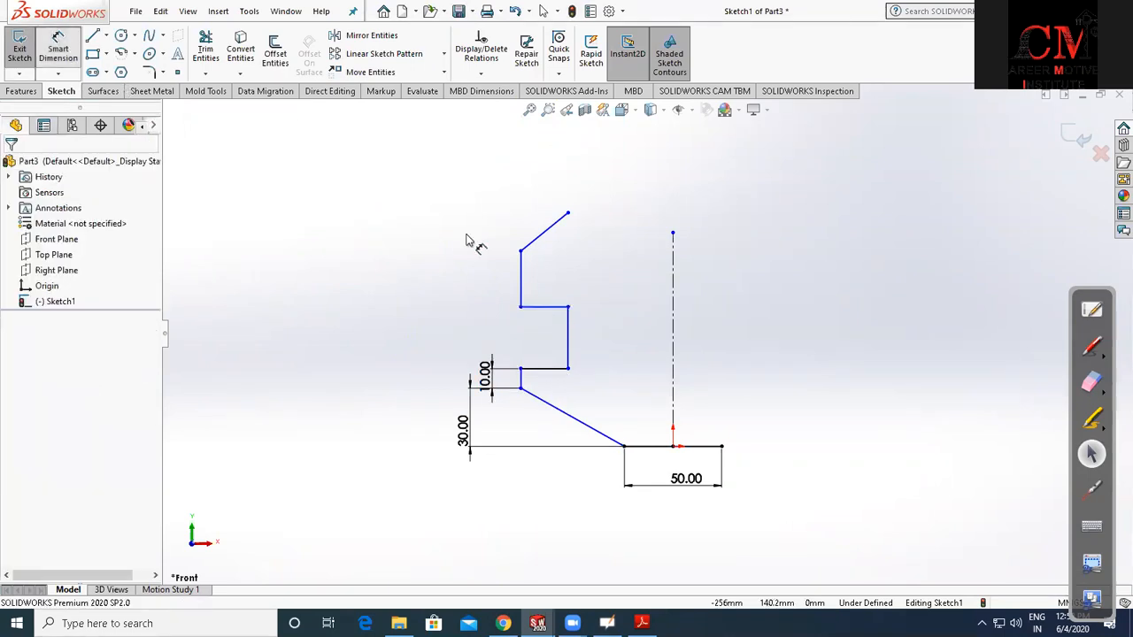
click(550, 307)
click(553, 369)
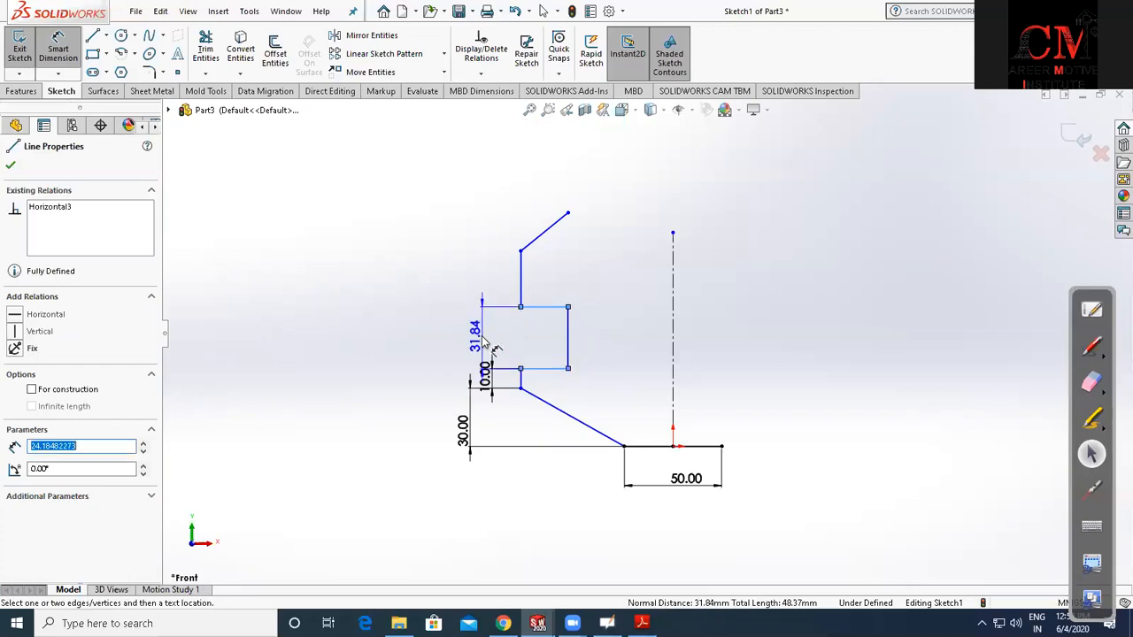
click(482, 338)
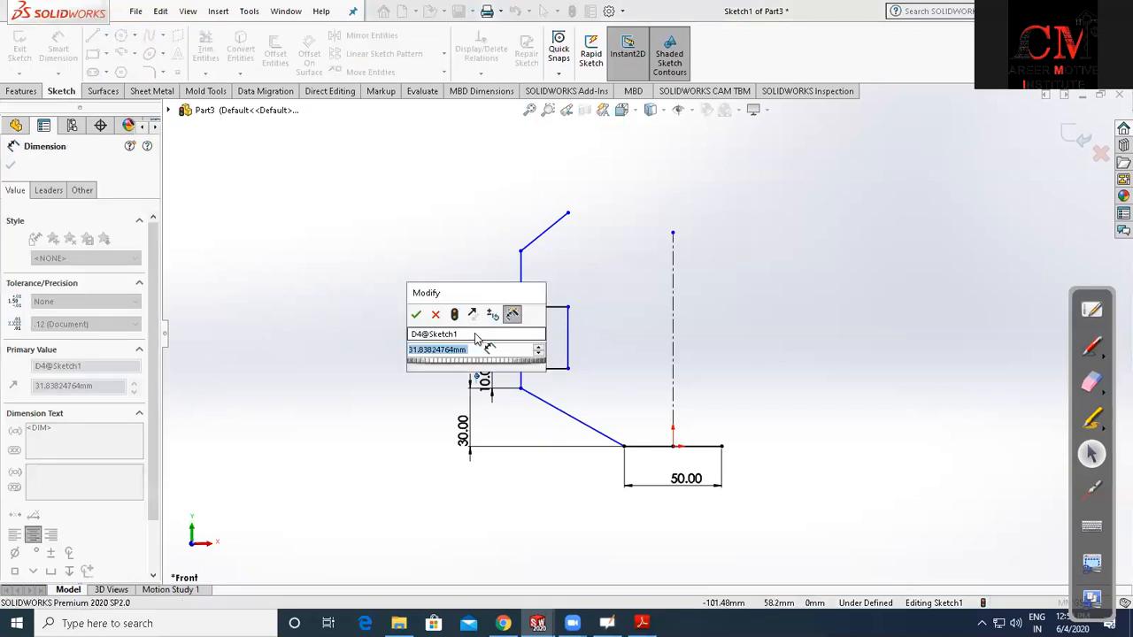
text(30)
key(Return)
Dimension the short vertical edge above the notch to 10 mm
scroll(558, 253, down, 3)
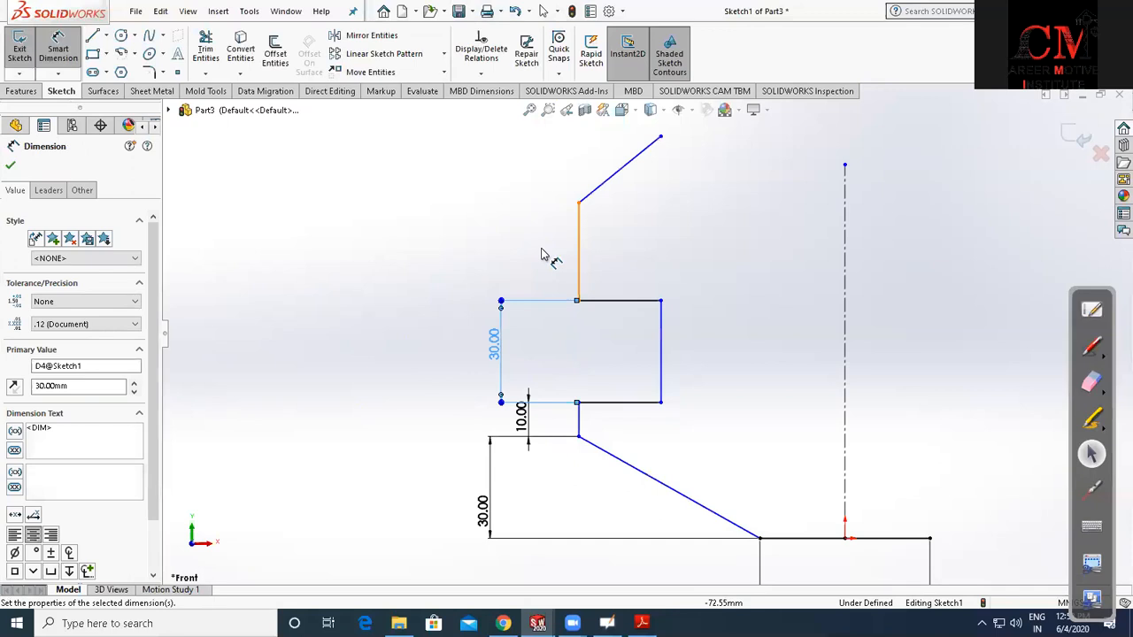
click(542, 249)
click(551, 259)
text(10)
key(Return)
Dimension the upper sloped line's vertical height between its two endpoints to 30 mm
scroll(660, 252, up, 2)
click(598, 286)
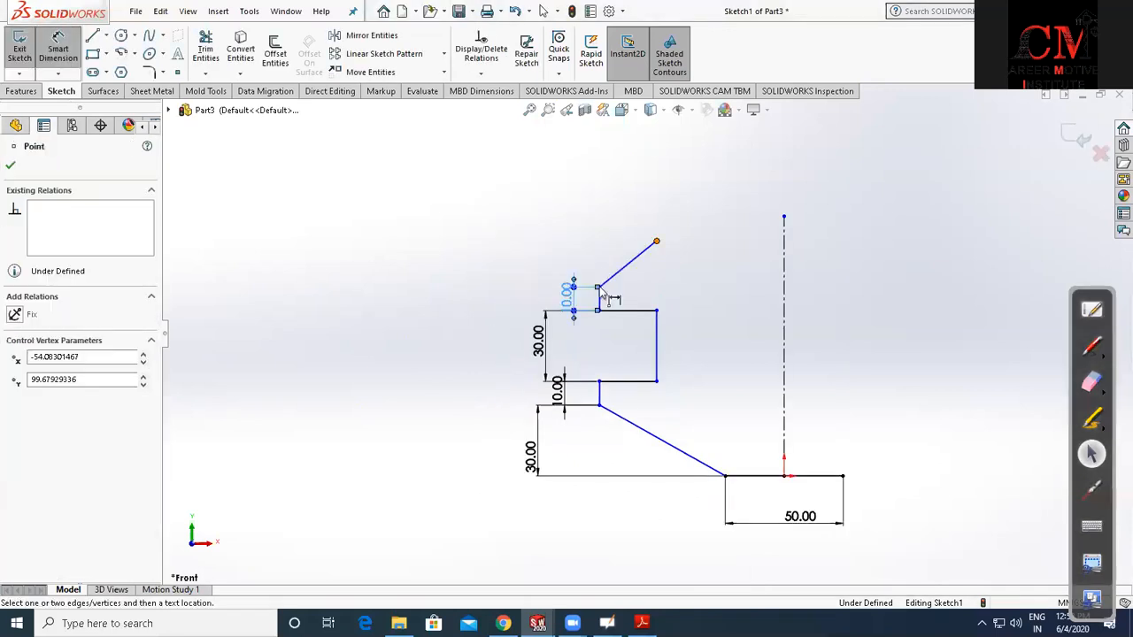
click(656, 241)
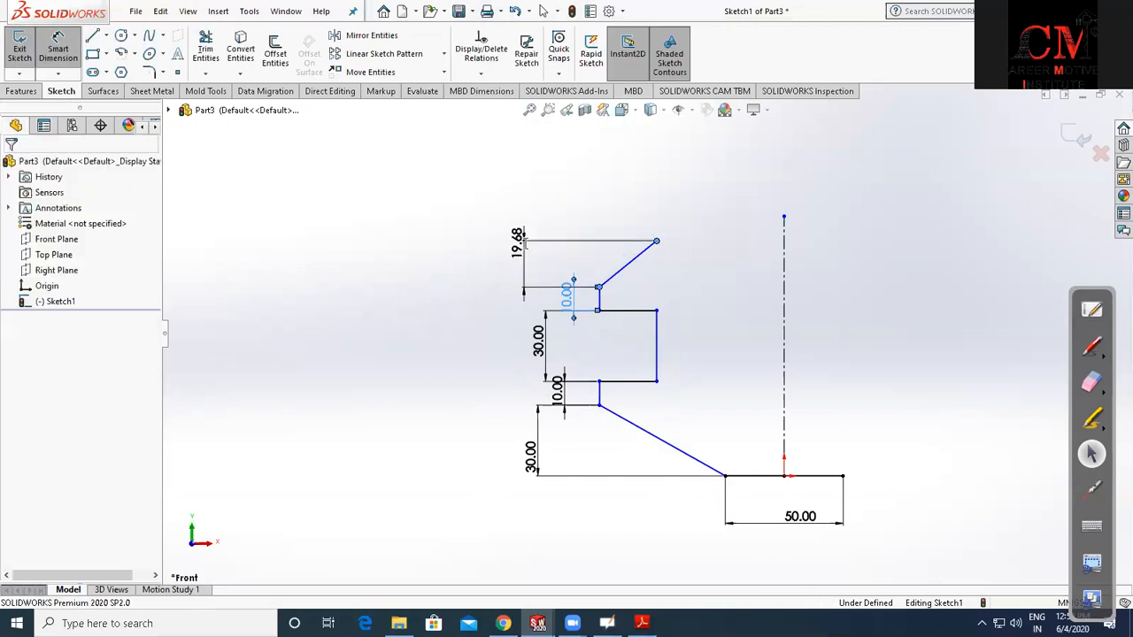
click(526, 250)
text(30)
key(Return)
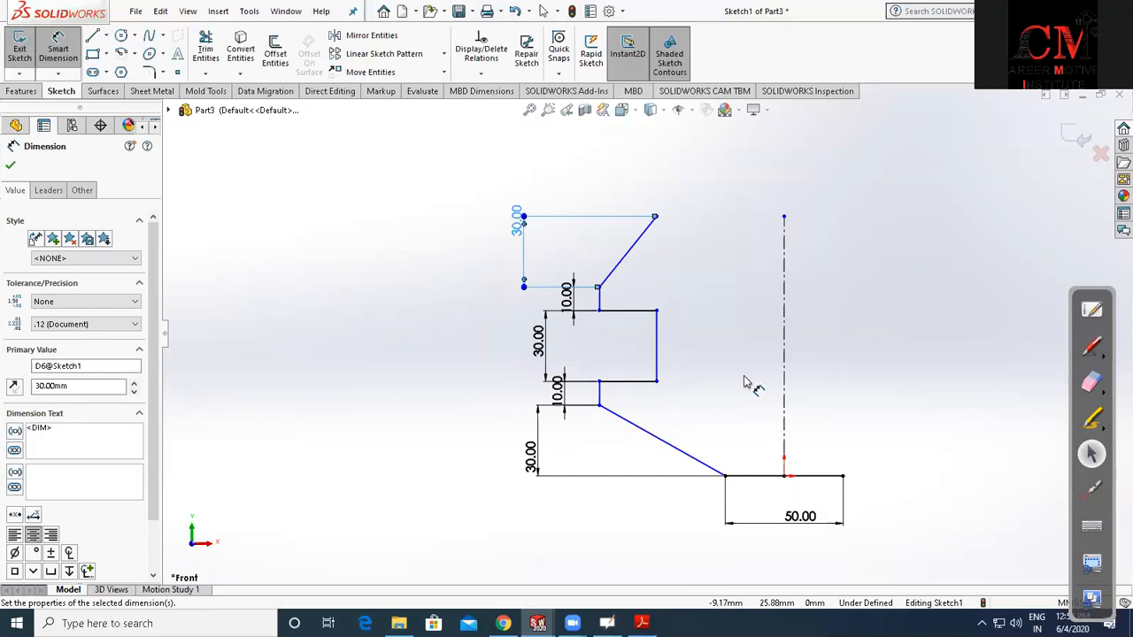
Dimension the full width from the short vertical edge below the notch, doubled across the vertical centerline, to 130 mm
click(779, 411)
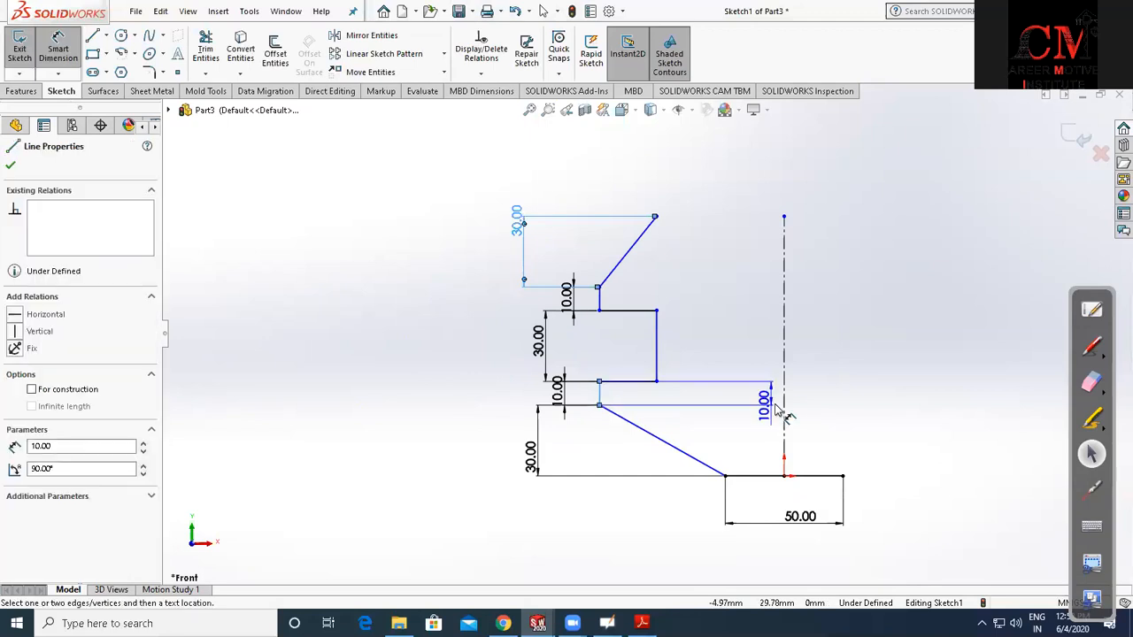
click(826, 567)
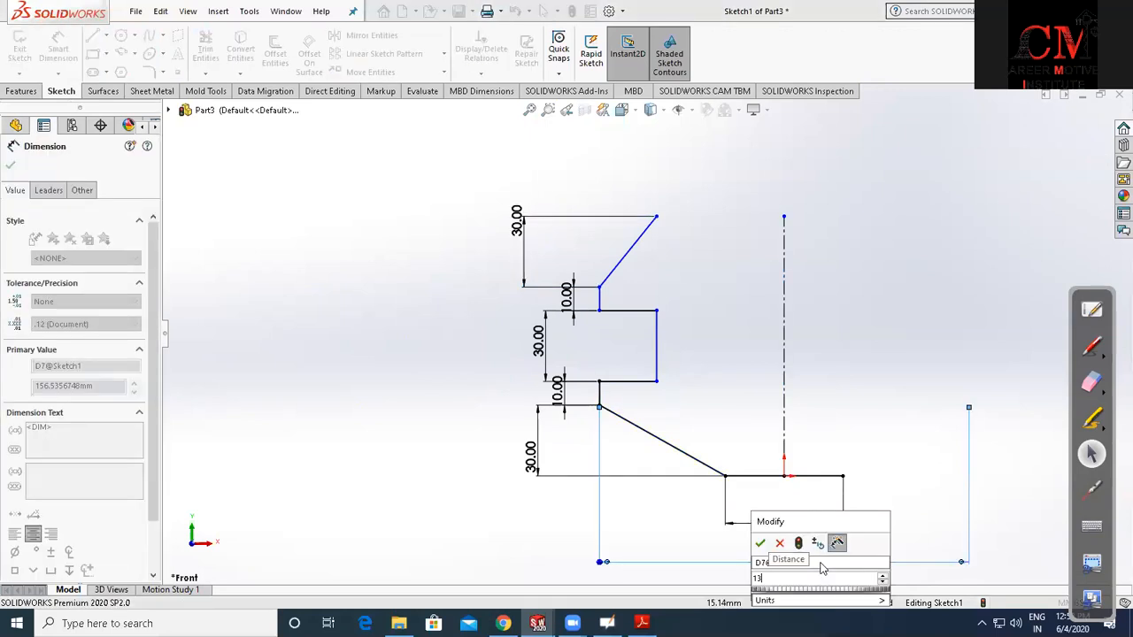
key(Return)
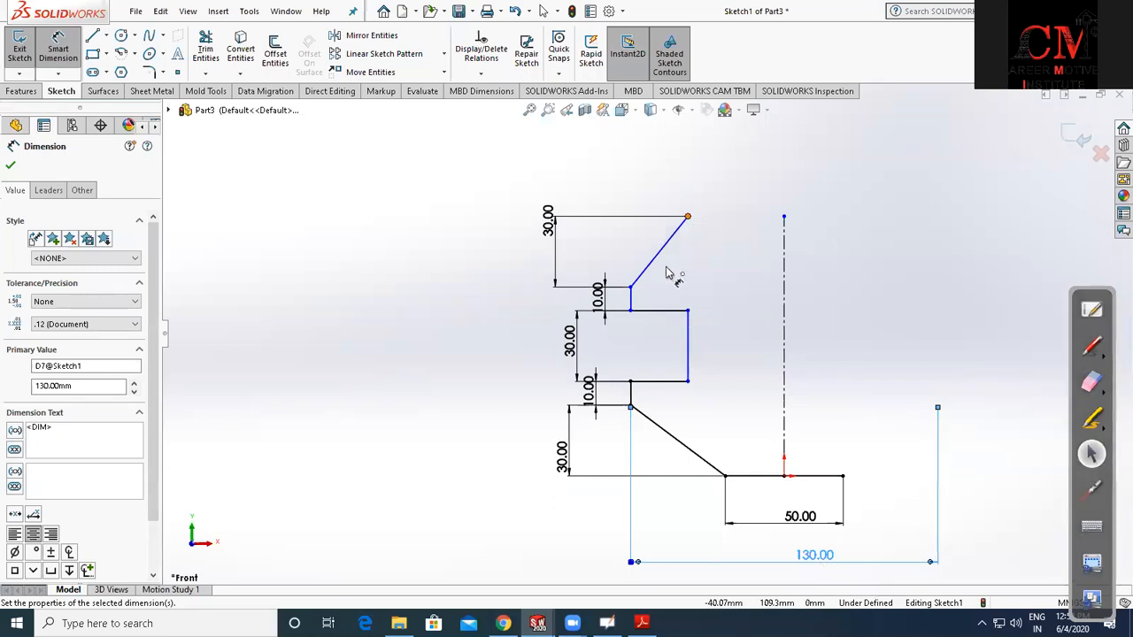
Dimension the horizontal distance between the outline's outer edge and the upper sloped line's top endpoint to 20 mm
click(630, 407)
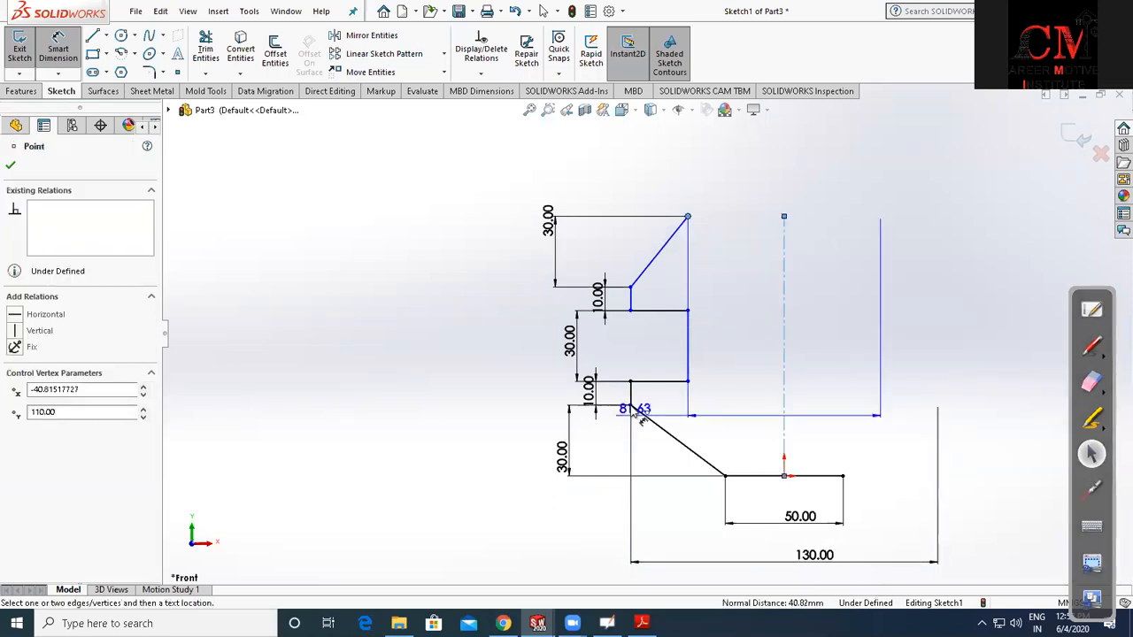
click(653, 169)
text(20)
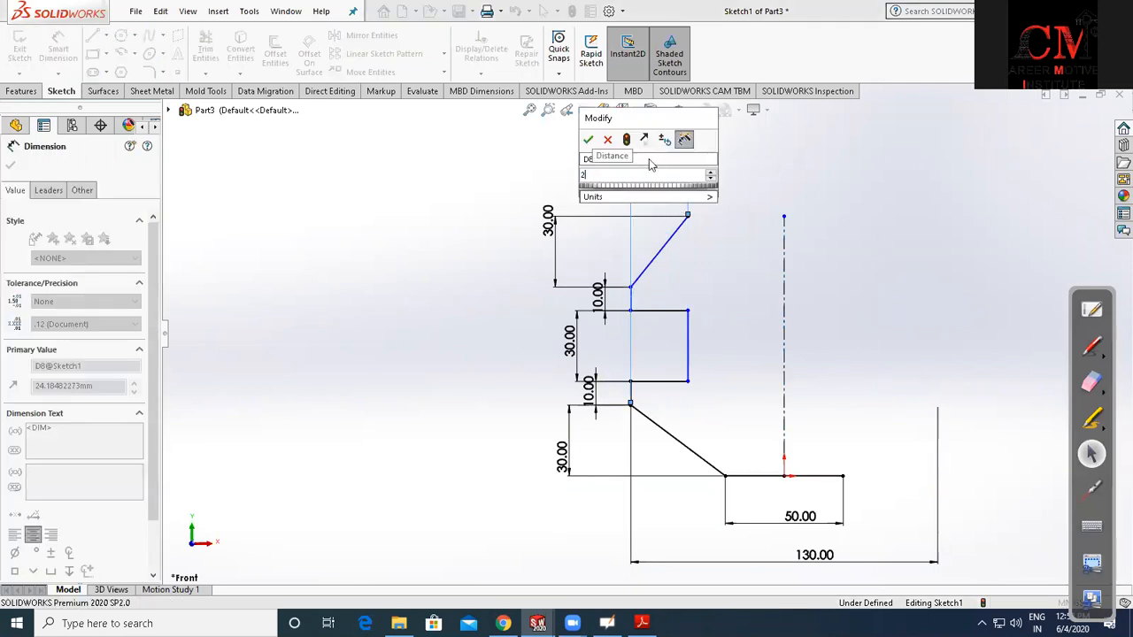
key(Return)
key(Escape)
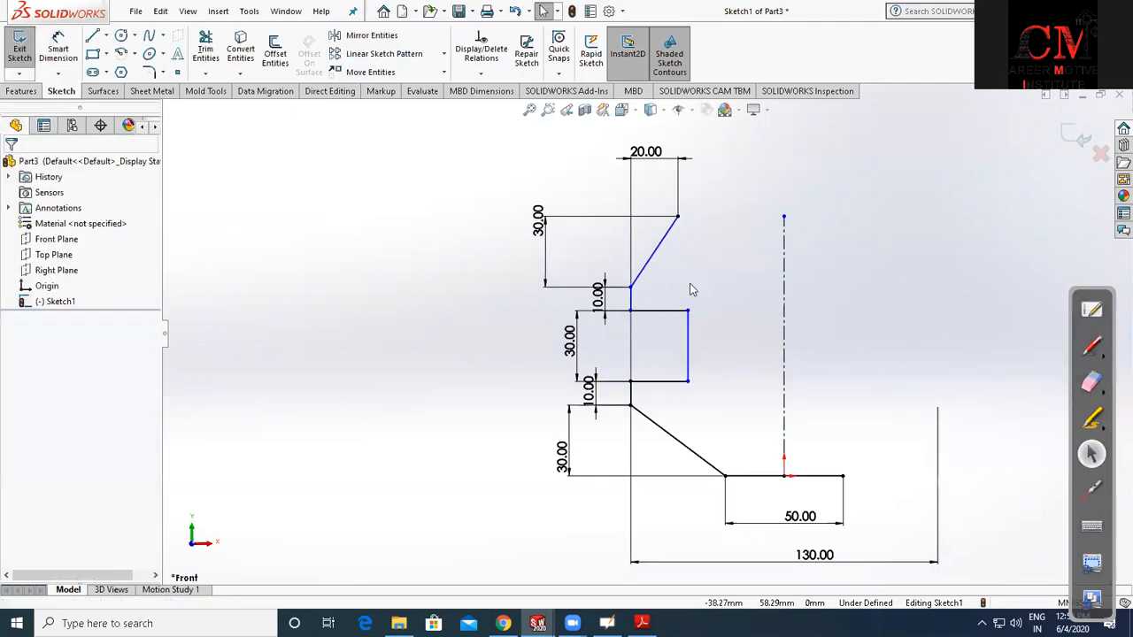
Make the upper sloped line's top endpoint coincident with the notch's inner vertical line
click(689, 346)
click(49, 406)
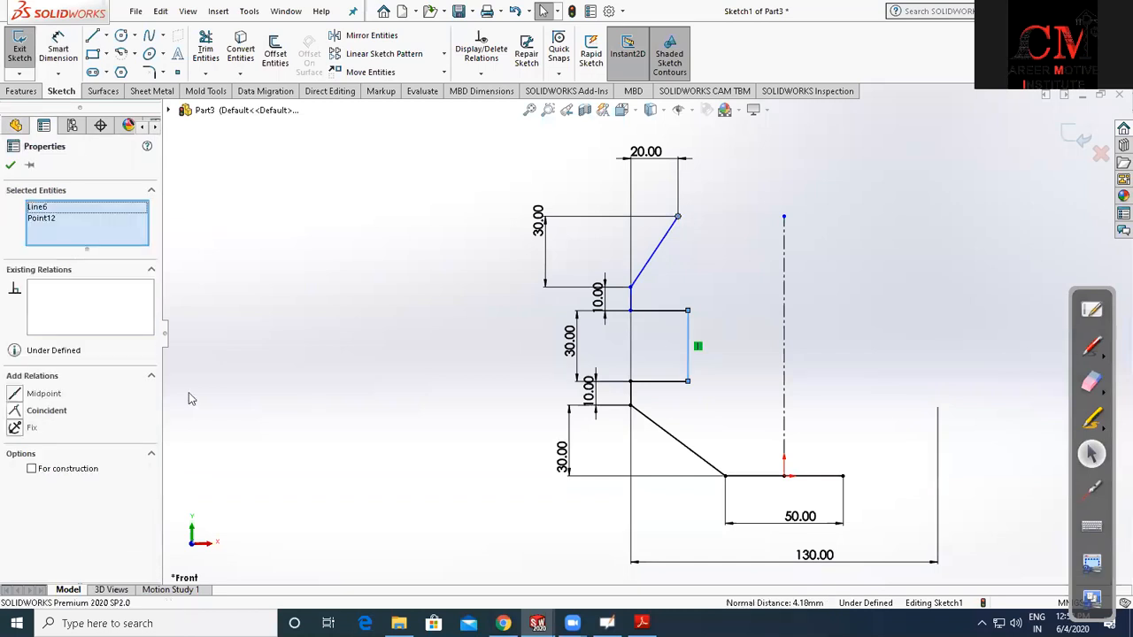
Make the upper end point coincident with the notch's vertical edge, and mirror the seven left profile lines about the vertical centerline
click(329, 390)
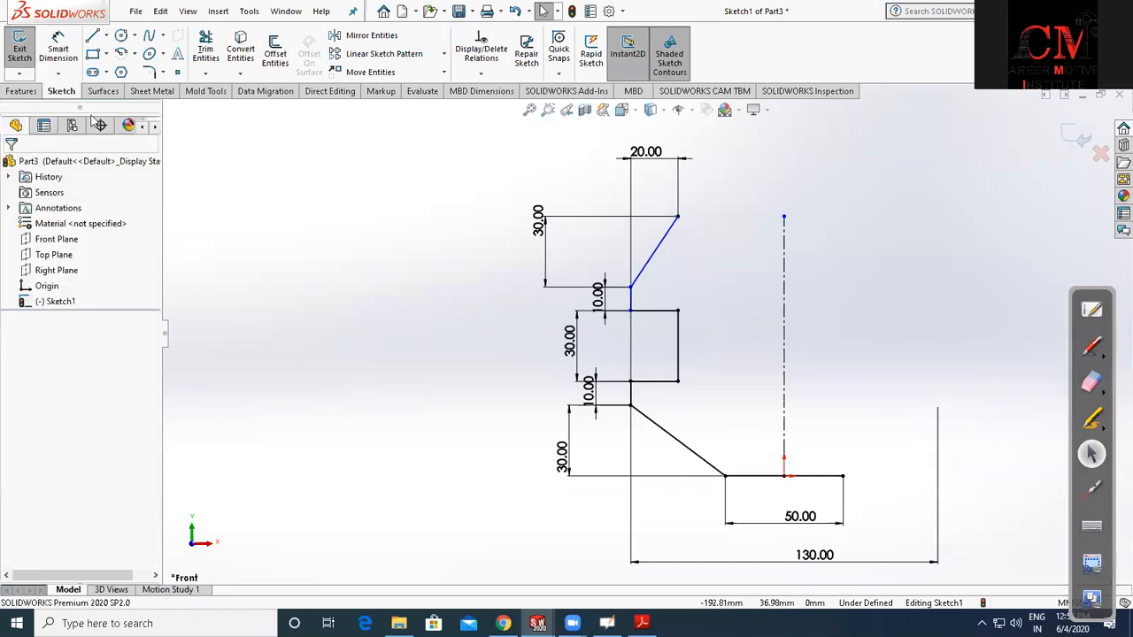
click(372, 35)
click(686, 446)
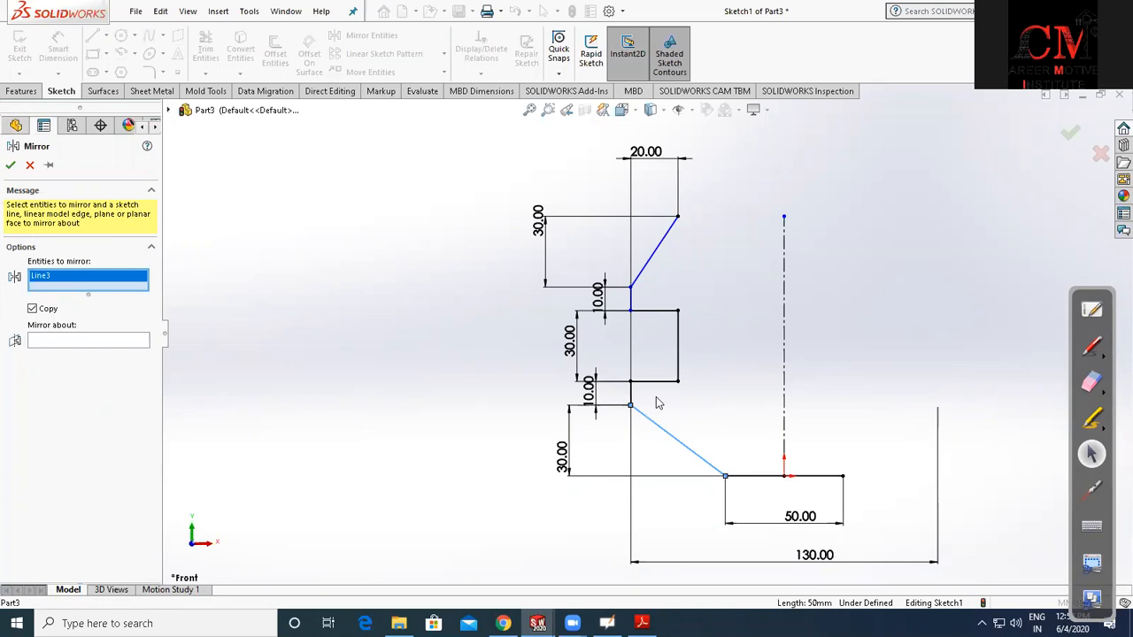
click(631, 394)
click(659, 382)
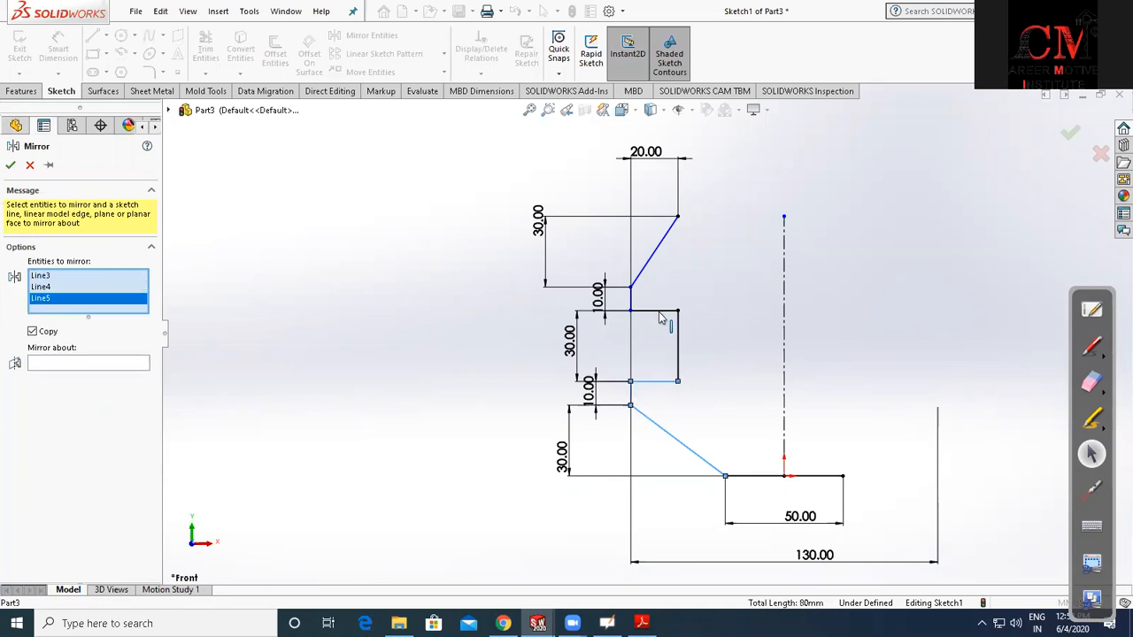
click(679, 341)
click(649, 311)
click(631, 297)
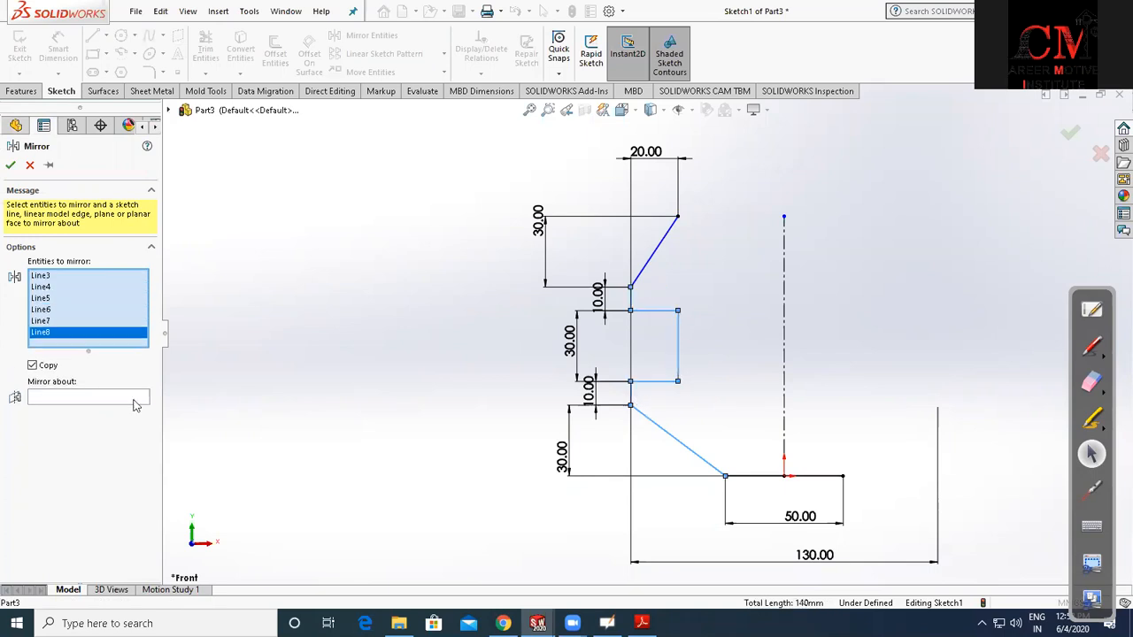
click(786, 406)
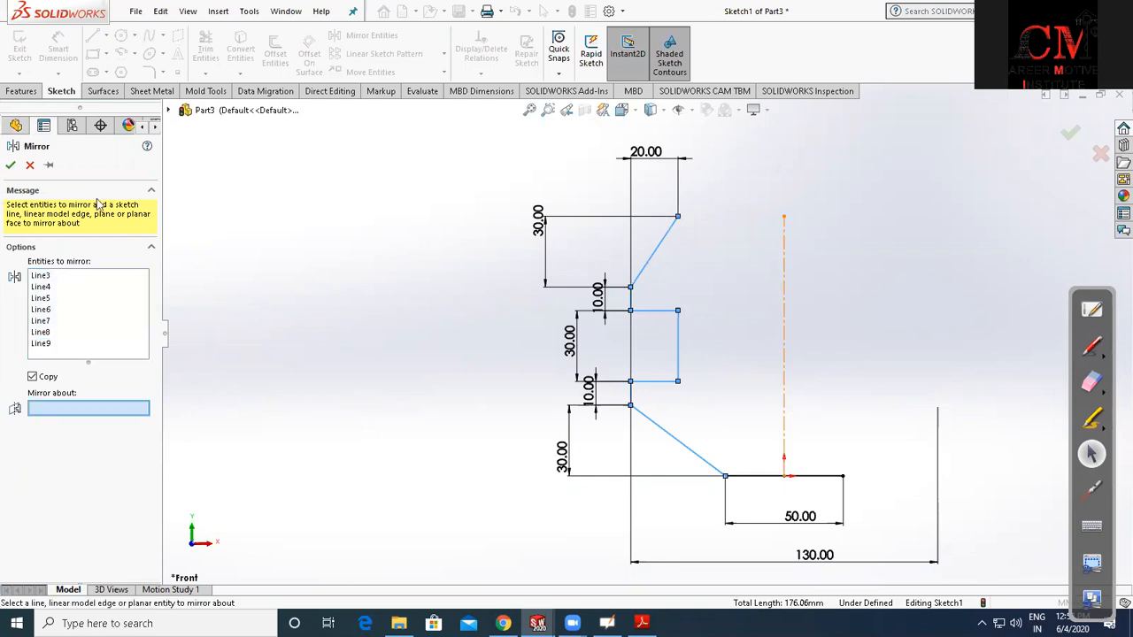
click(10, 166)
Close the profile with a horizontal line joining the two upper end points of the slanted edges
click(93, 36)
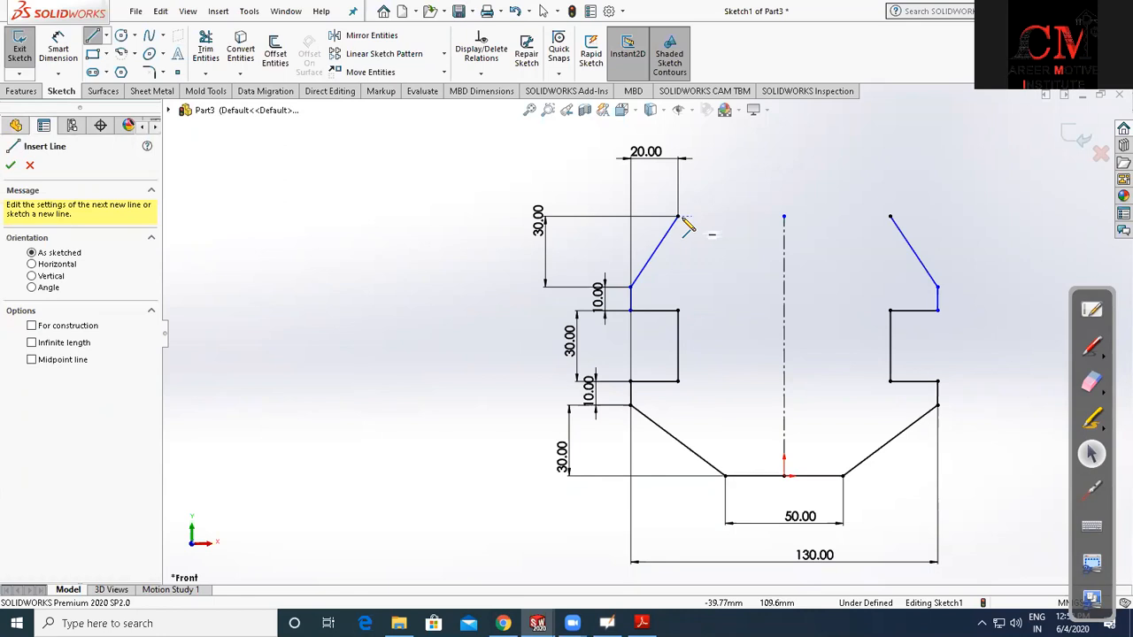
click(891, 217)
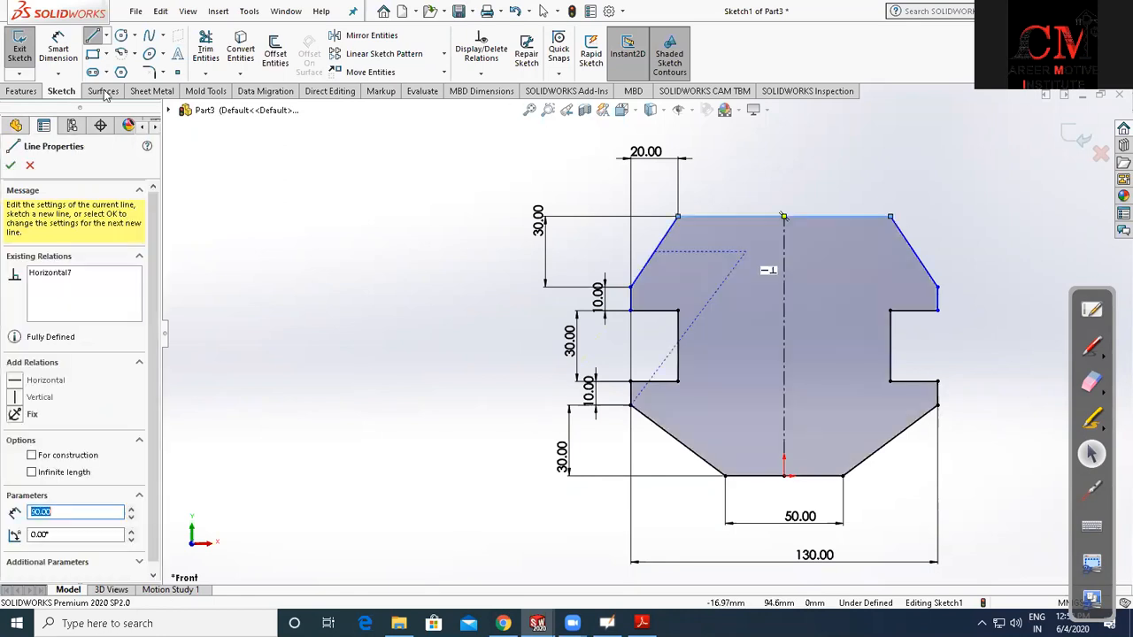
key(Escape)
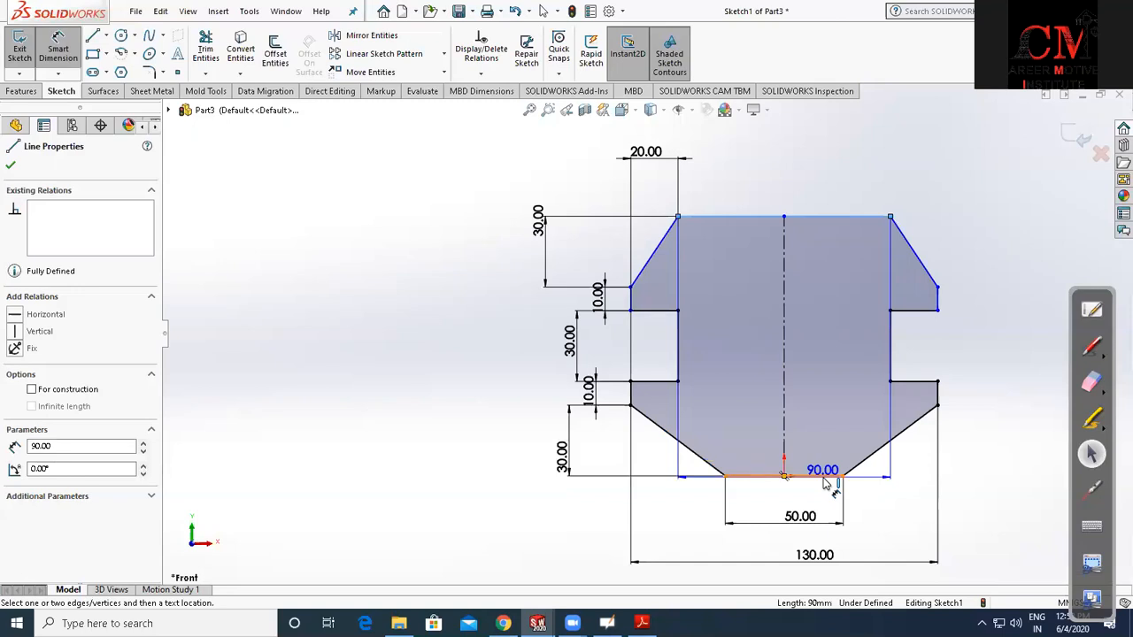
key(Escape)
key(Escape)
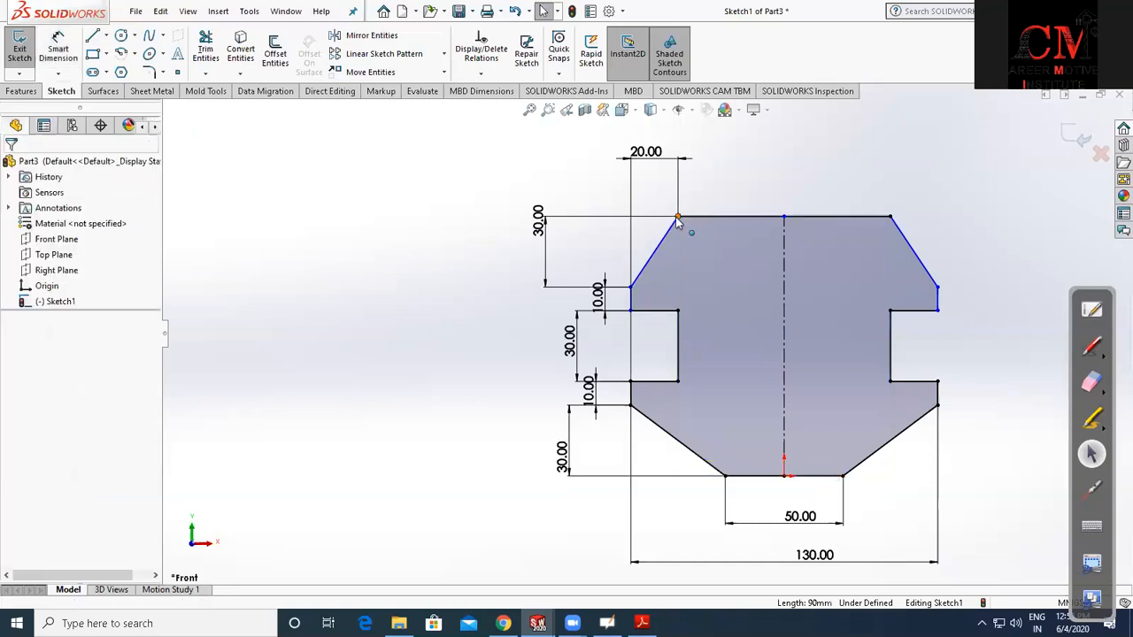
Examine the upper left corner points and the short vertical edge above the notch for missing constraints
click(677, 216)
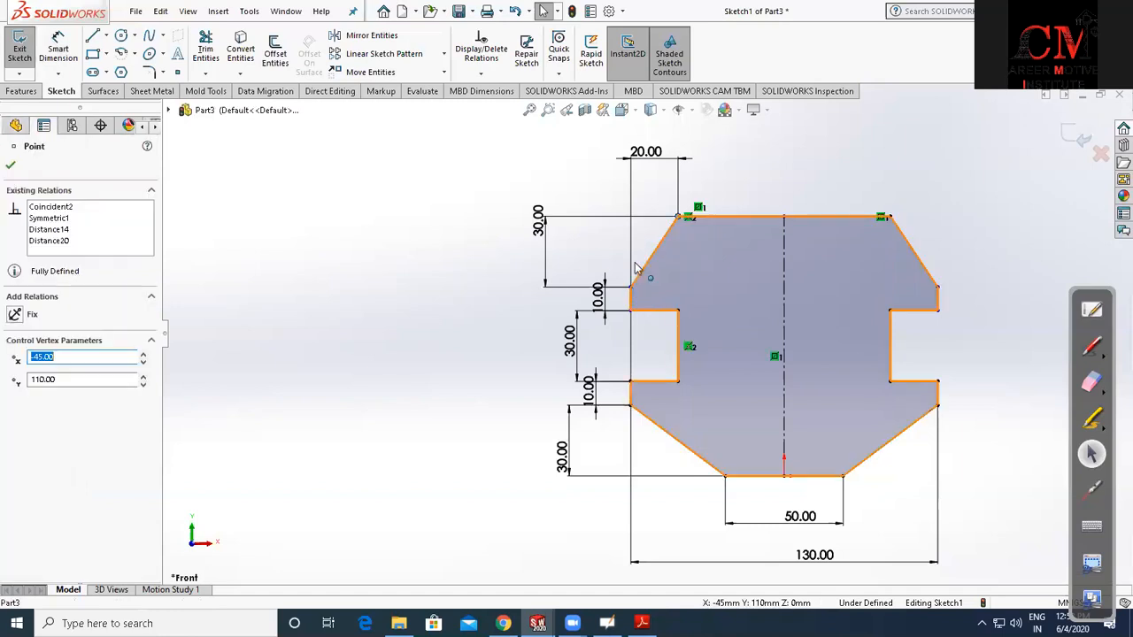
drag(632, 288, 401, 309)
click(401, 315)
scroll(623, 296, up, 5)
click(630, 299)
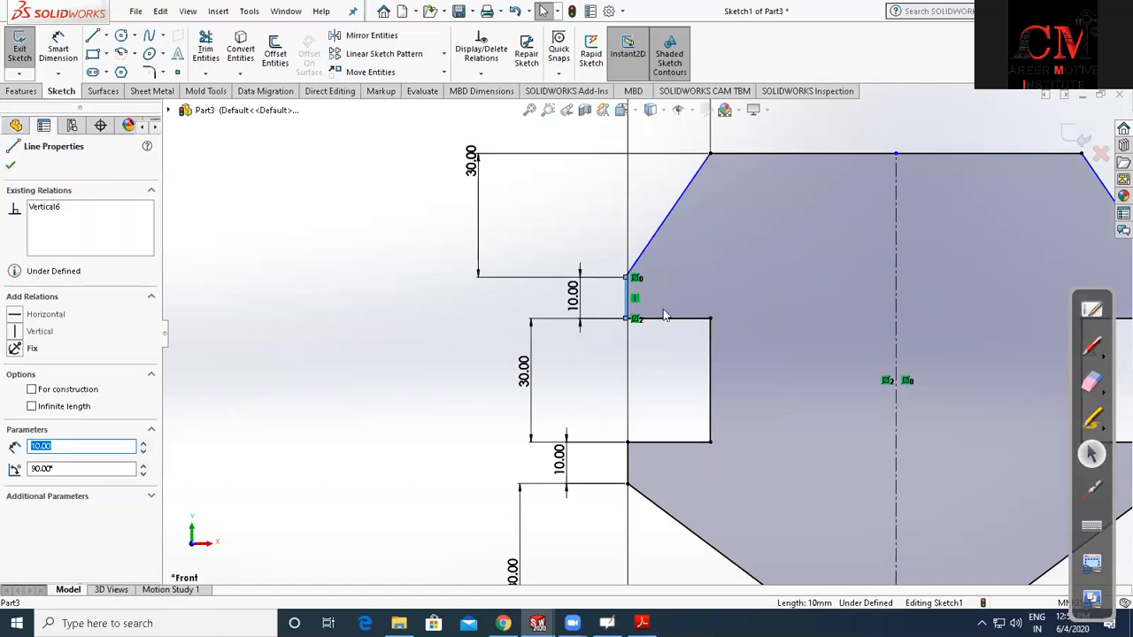
key(Escape)
scroll(621, 292, up, 3)
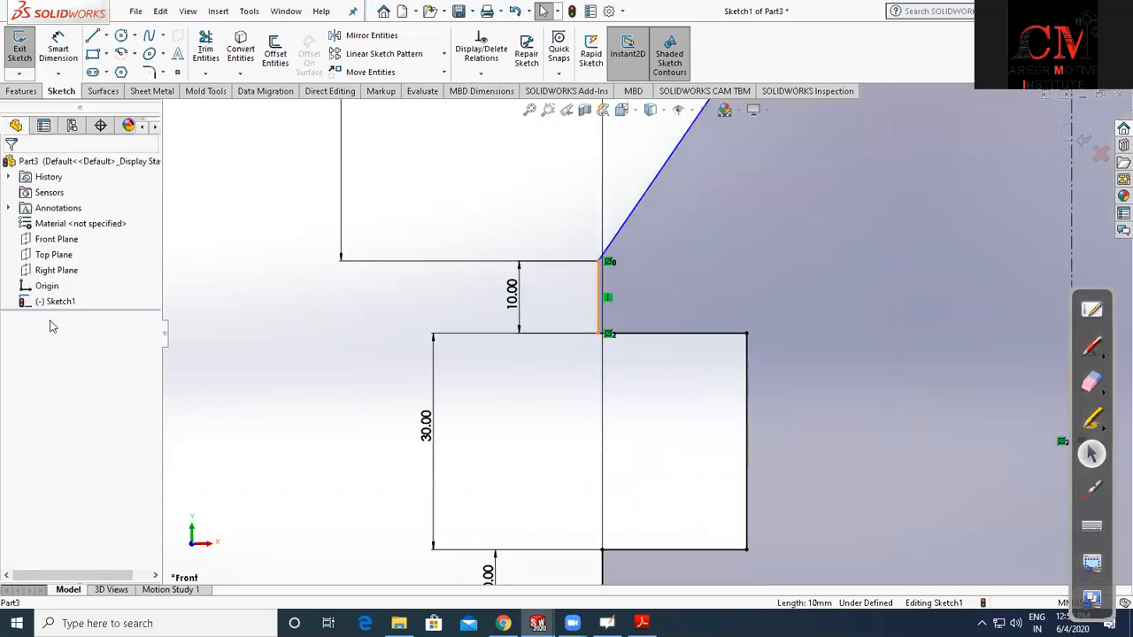
click(50, 330)
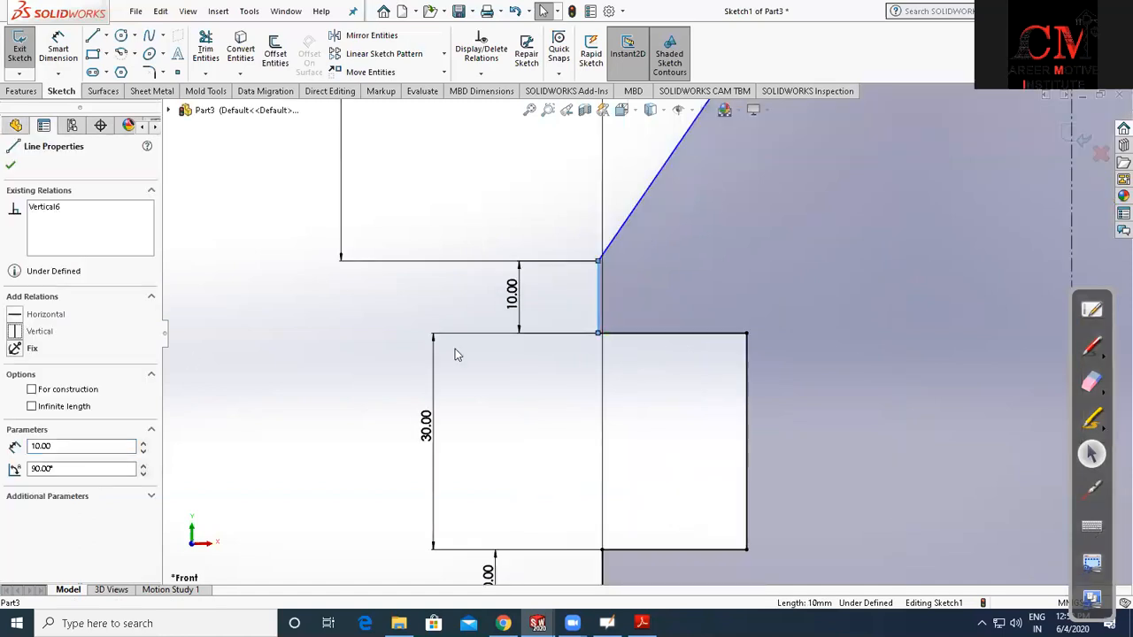
key(Escape)
scroll(698, 268, down, 5)
scroll(577, 336, up, 2)
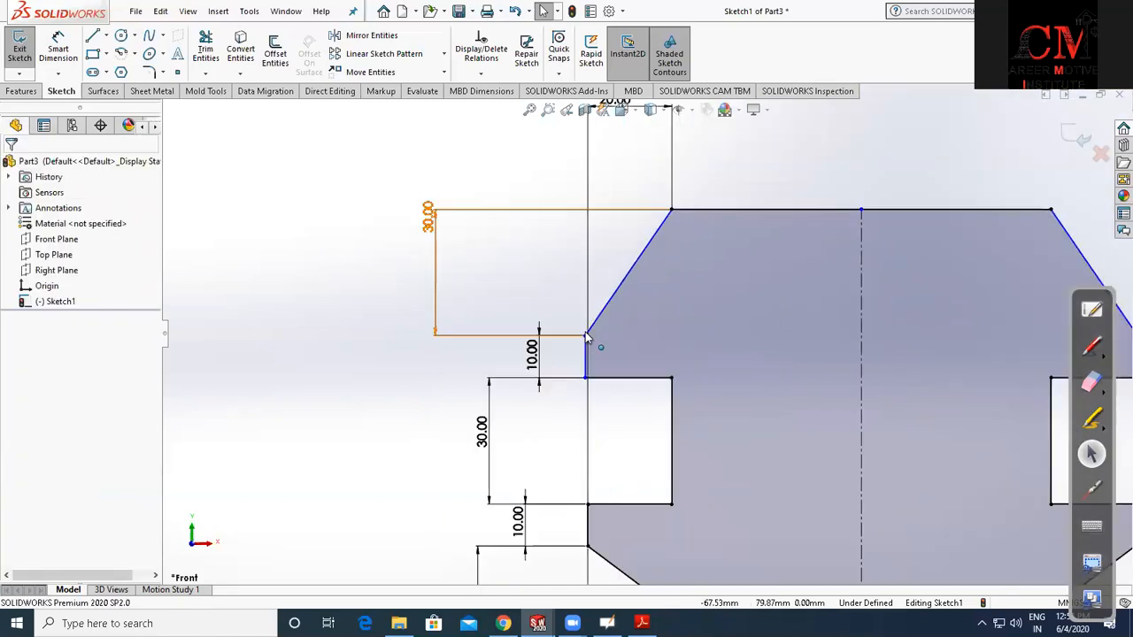
Make the short vertical edge above the left notch collinear with the short vertical edge below it
mouse_move(584, 335)
mouse_down()
mouse_move(555, 309)
mouse_move(572, 358)
mouse_up()
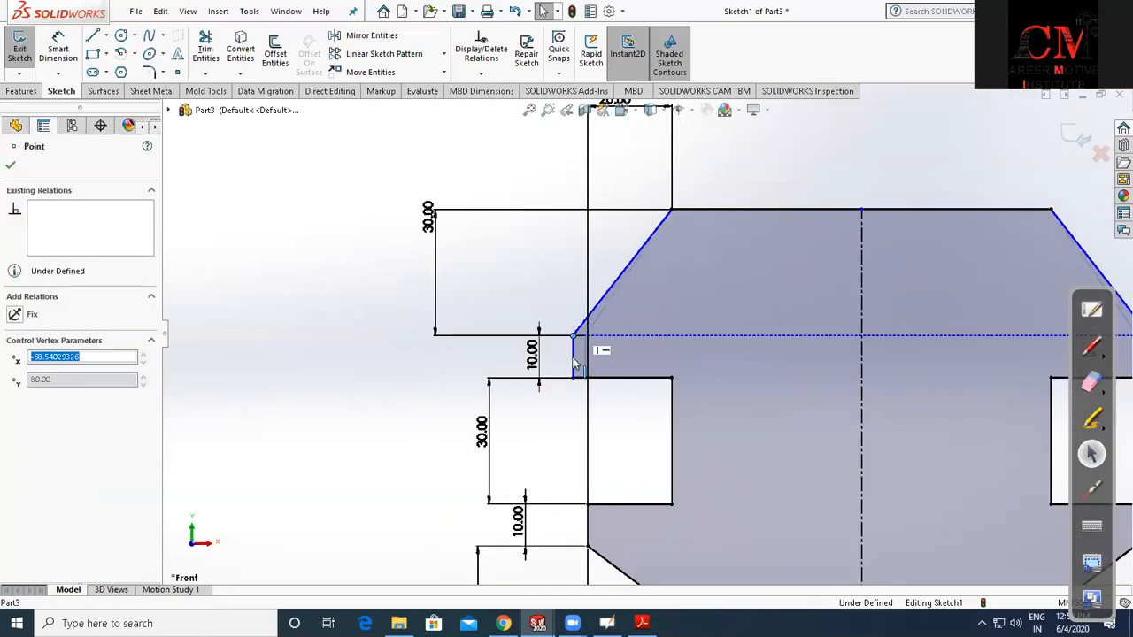
click(589, 526)
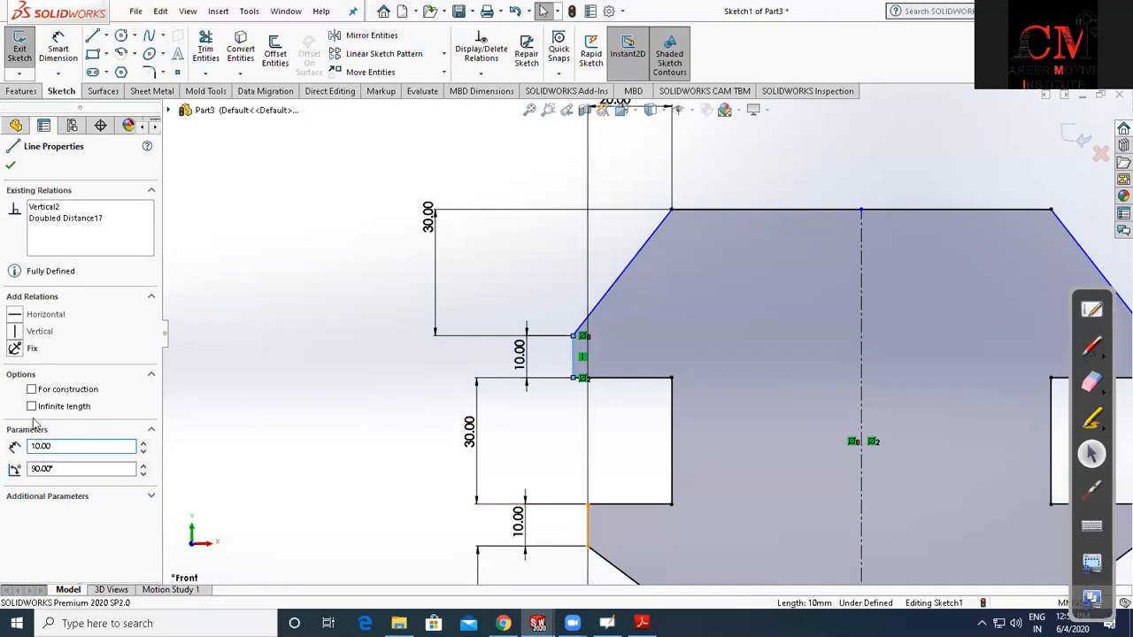
click(43, 431)
click(333, 419)
scroll(641, 410, up, 3)
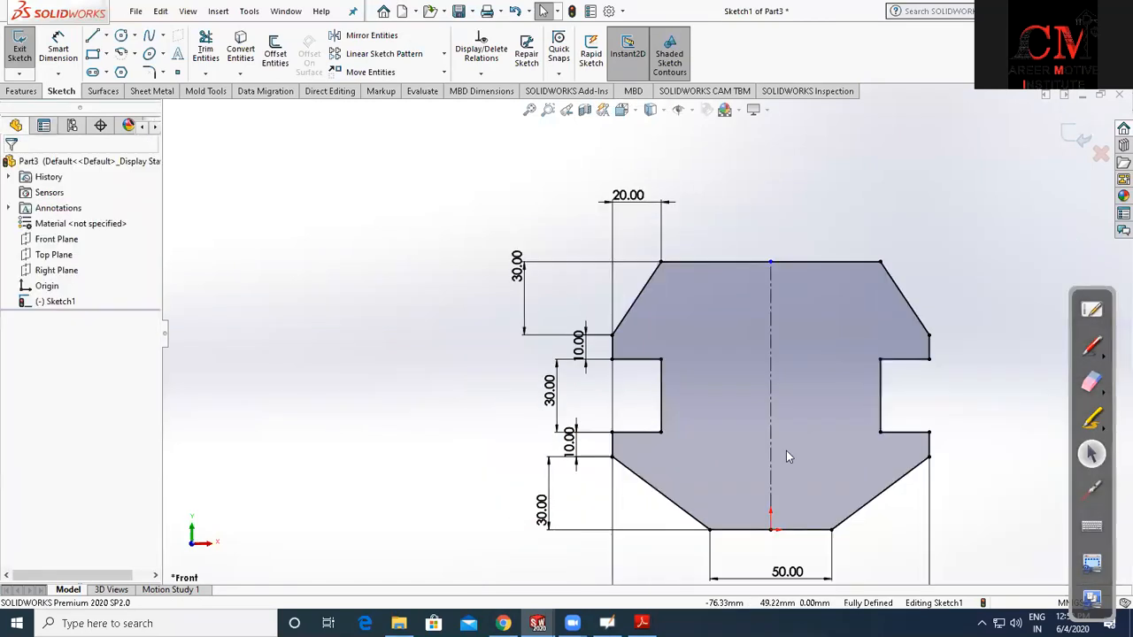
key(f)
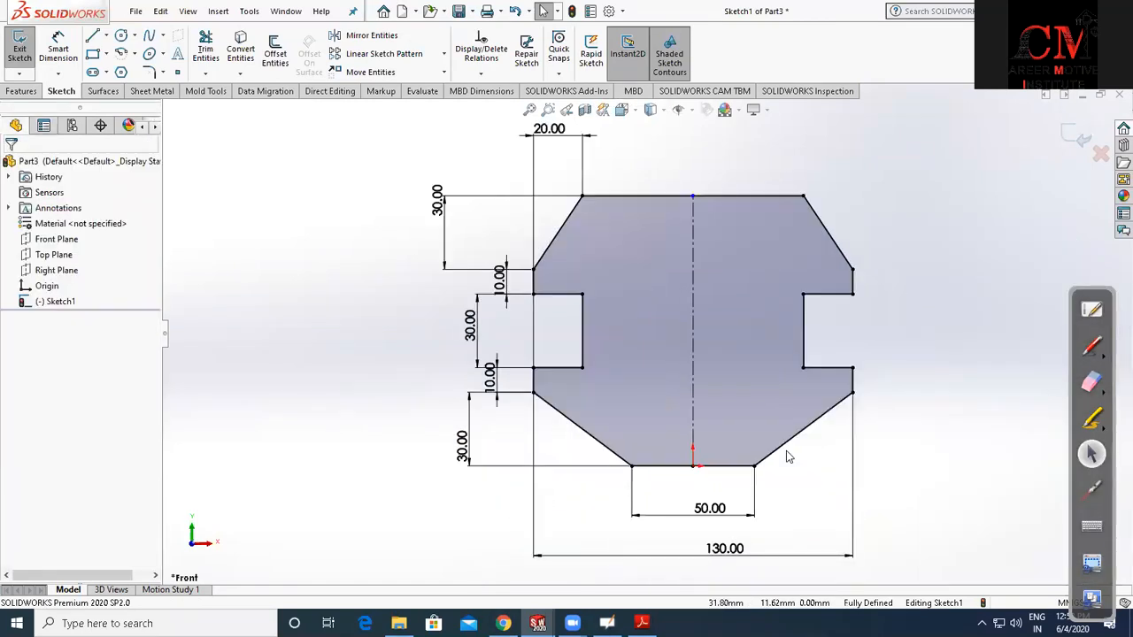
Draw a horizontal line about 9 mm long across the vertical centerline, a little above the base edge
click(92, 37)
scroll(734, 415, up, 2)
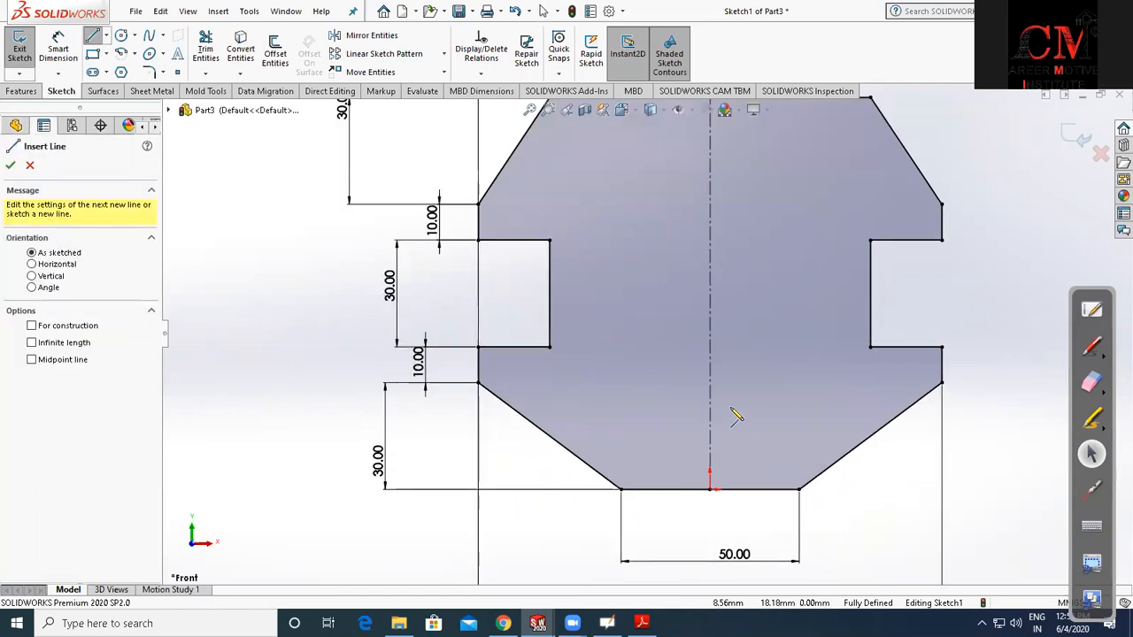
scroll(719, 409, down, 1)
click(680, 408)
click(719, 409)
key(Escape)
Make the short horizontal line's two end points symmetric about the vertical centerline
click(681, 409)
ctrl+click(719, 409)
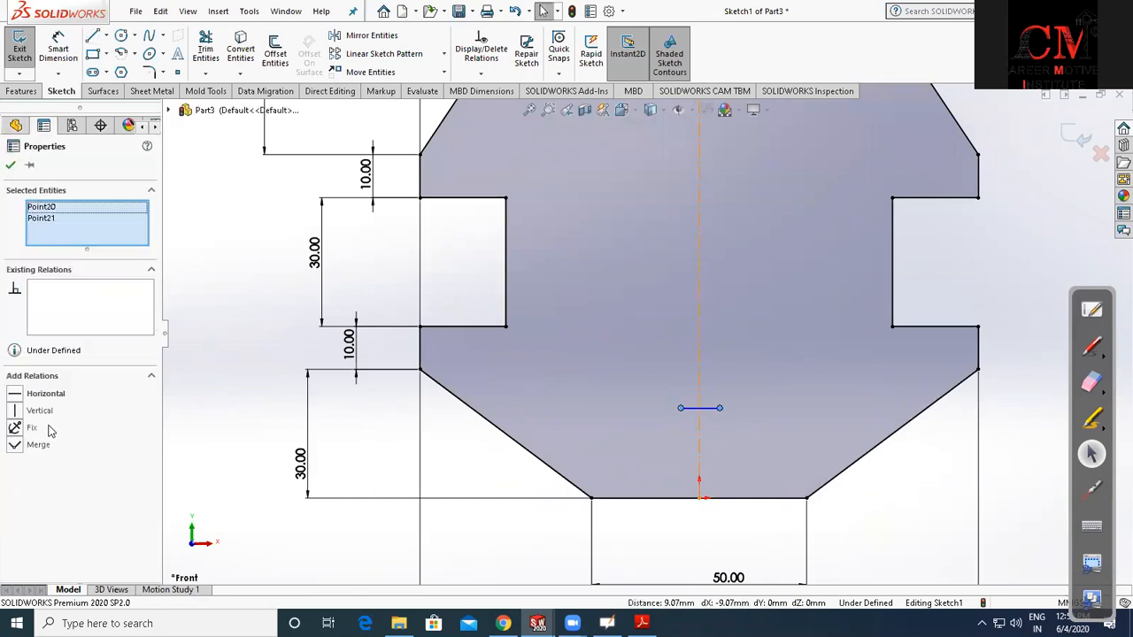
ctrl+click(308, 456)
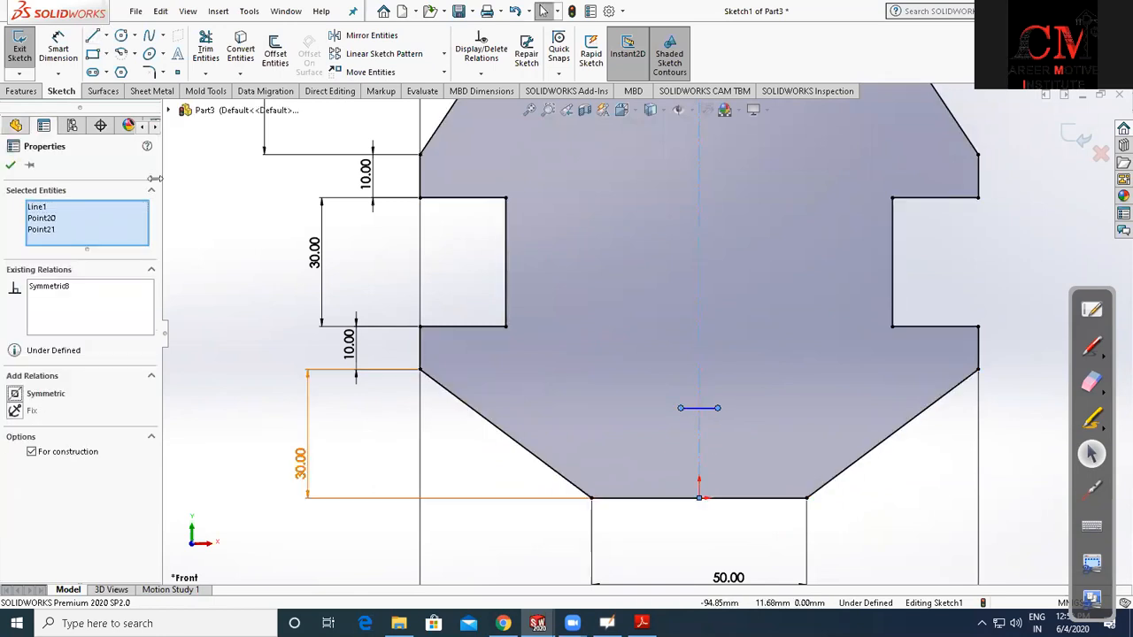
Dimension the short horizontal line's length and set it to 10 mm
click(54, 66)
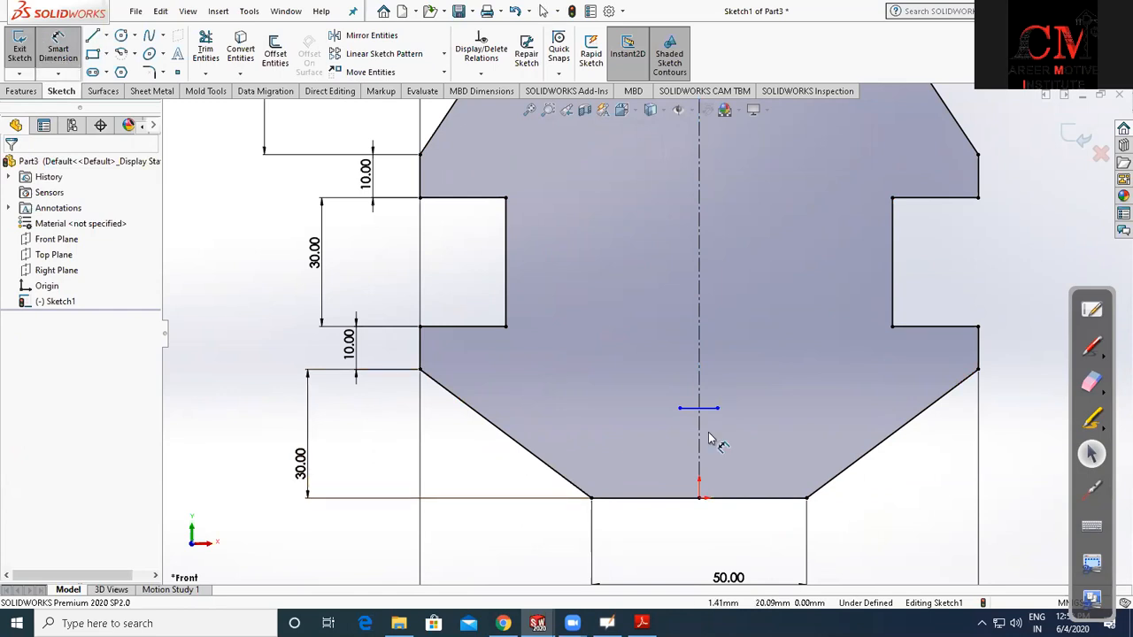
click(703, 409)
click(709, 431)
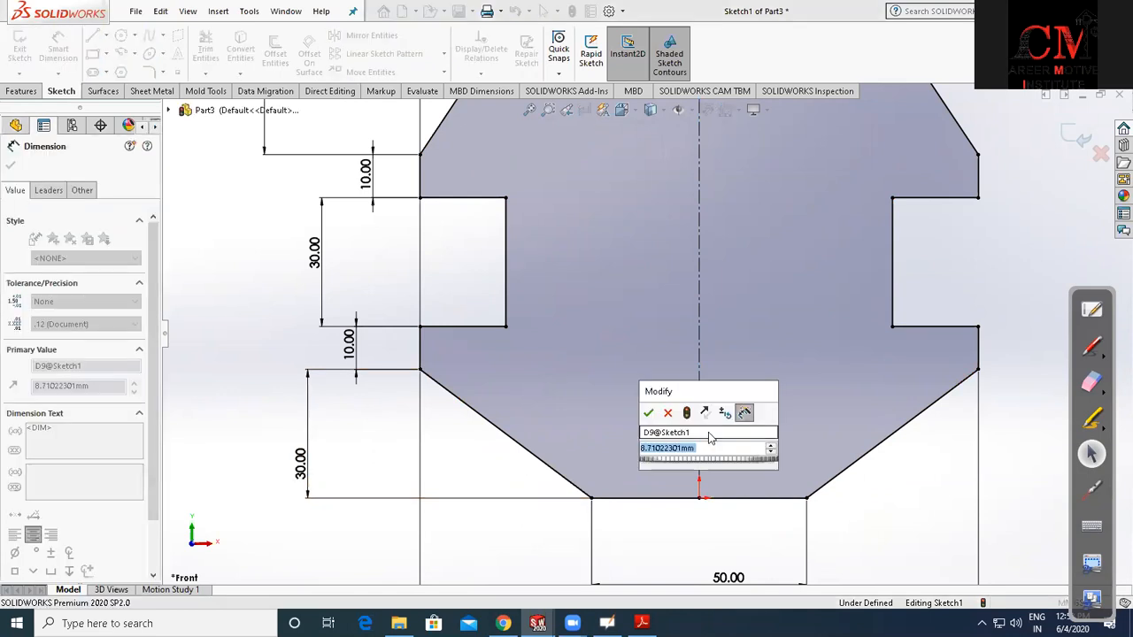
text(10)
key(Return)
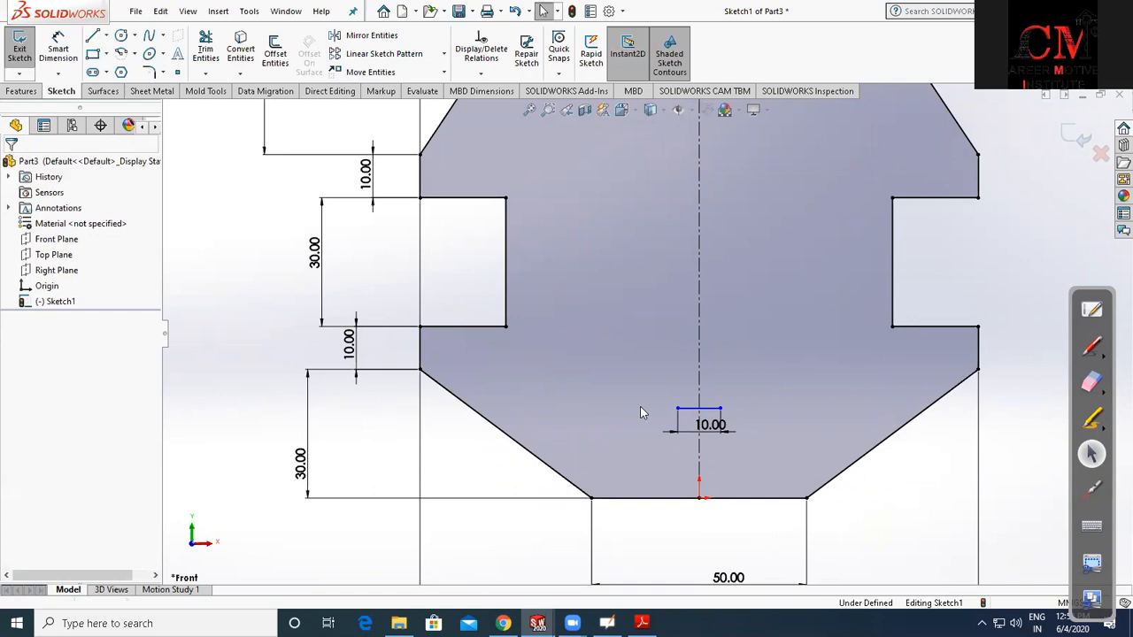
Dimension the short line's height above the profile's base edge as 10 mm
click(58, 47)
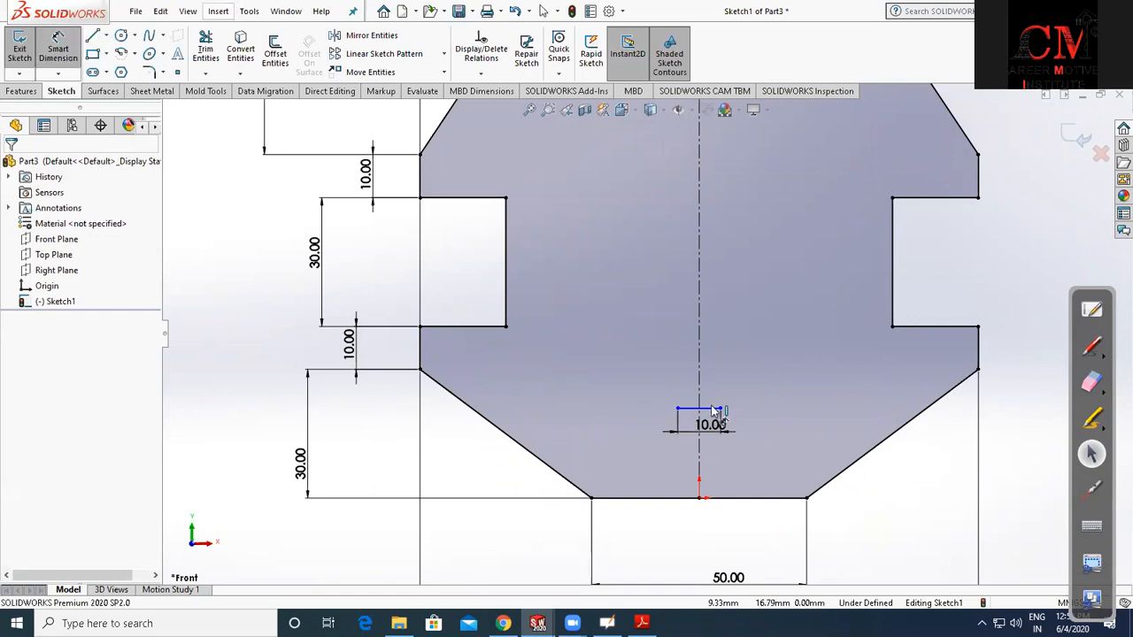
click(717, 499)
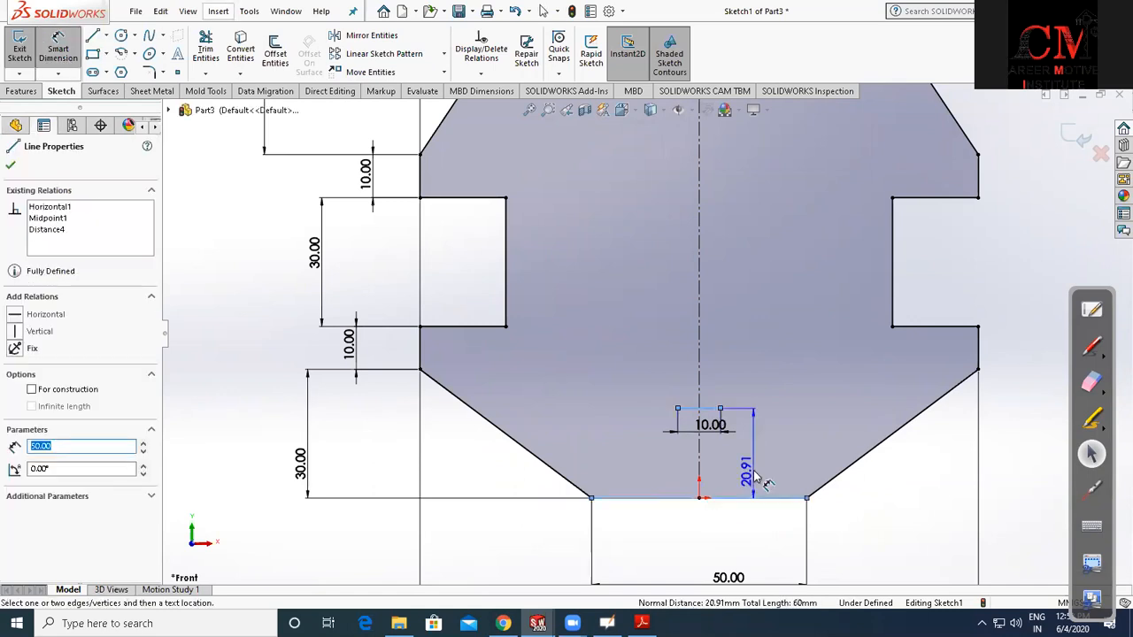
click(756, 478)
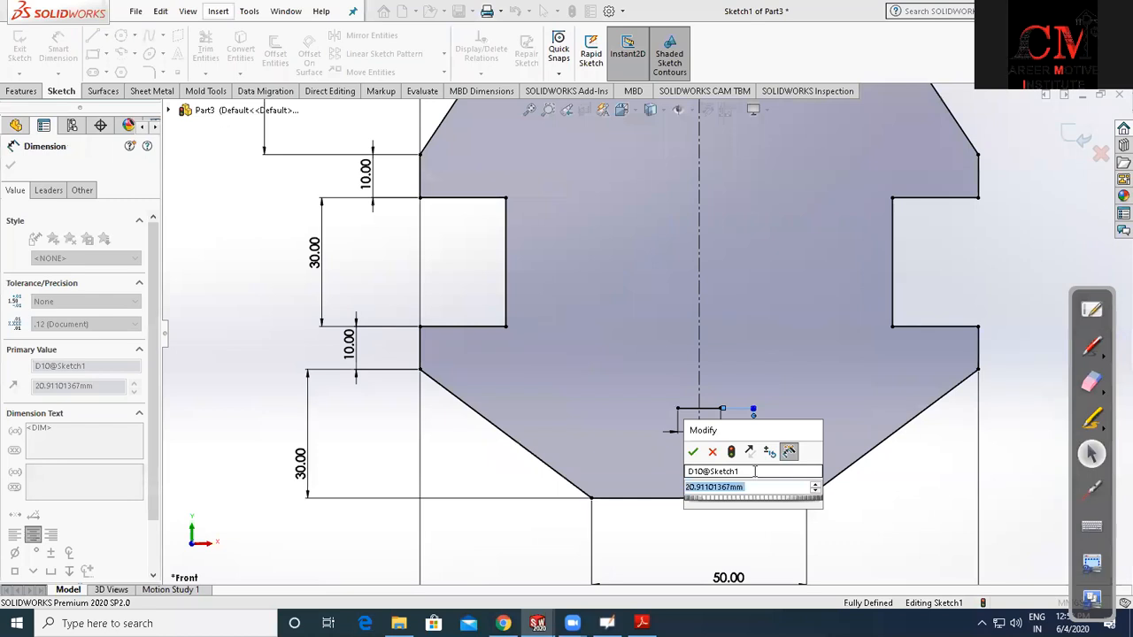
text(10)
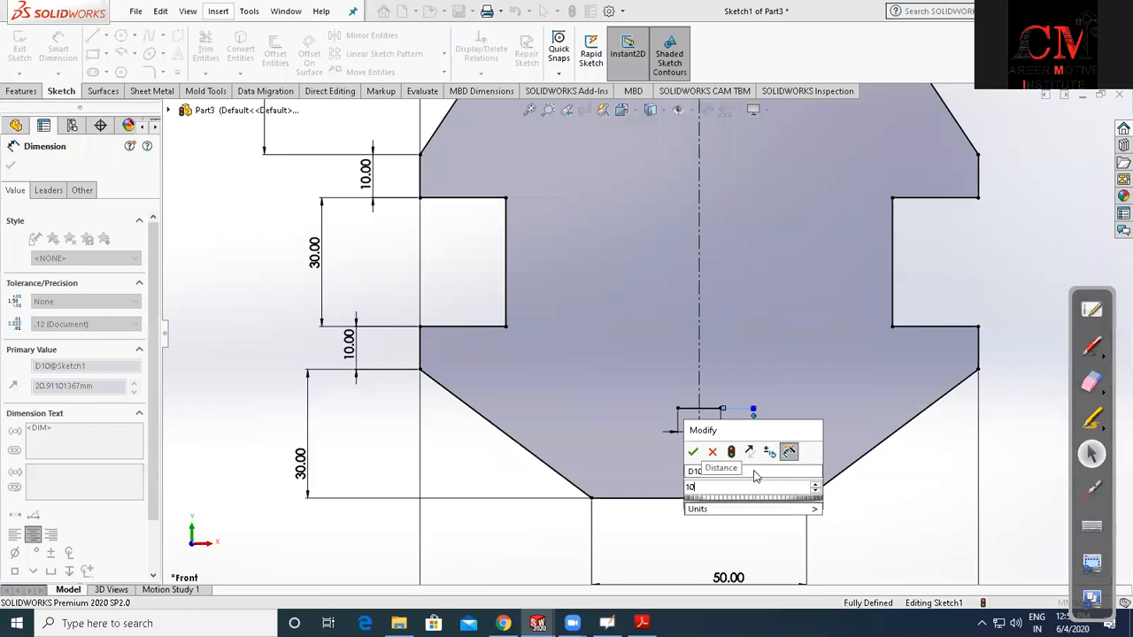
key(Return)
Place two sketch points inside the profile on the left side of the centerline, one above the other
scroll(755, 478, down, 2)
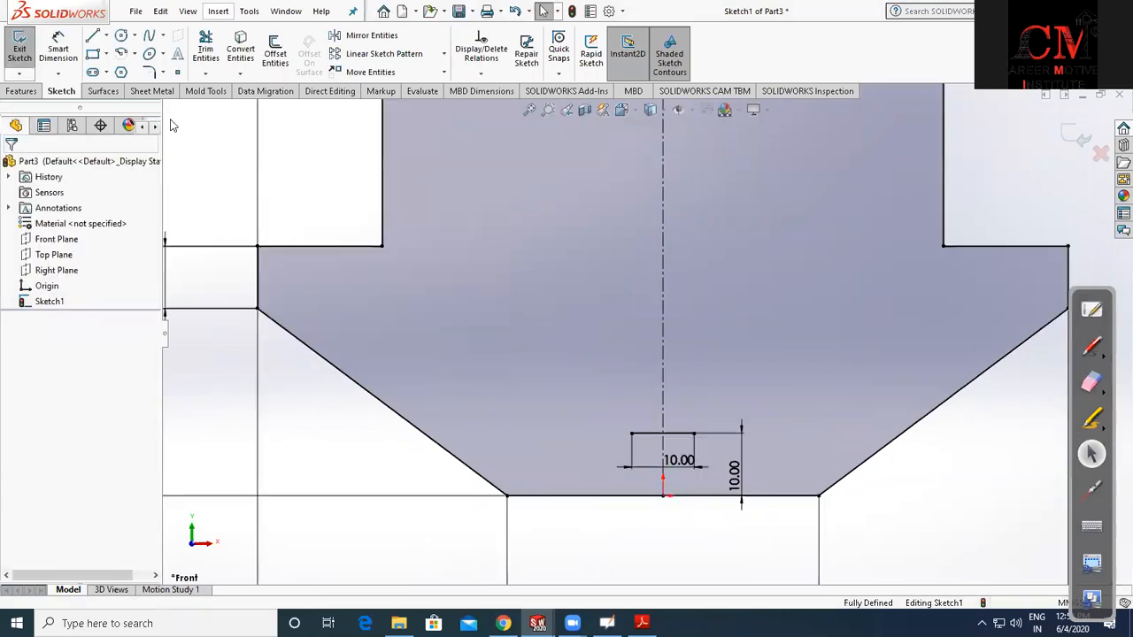
click(531, 338)
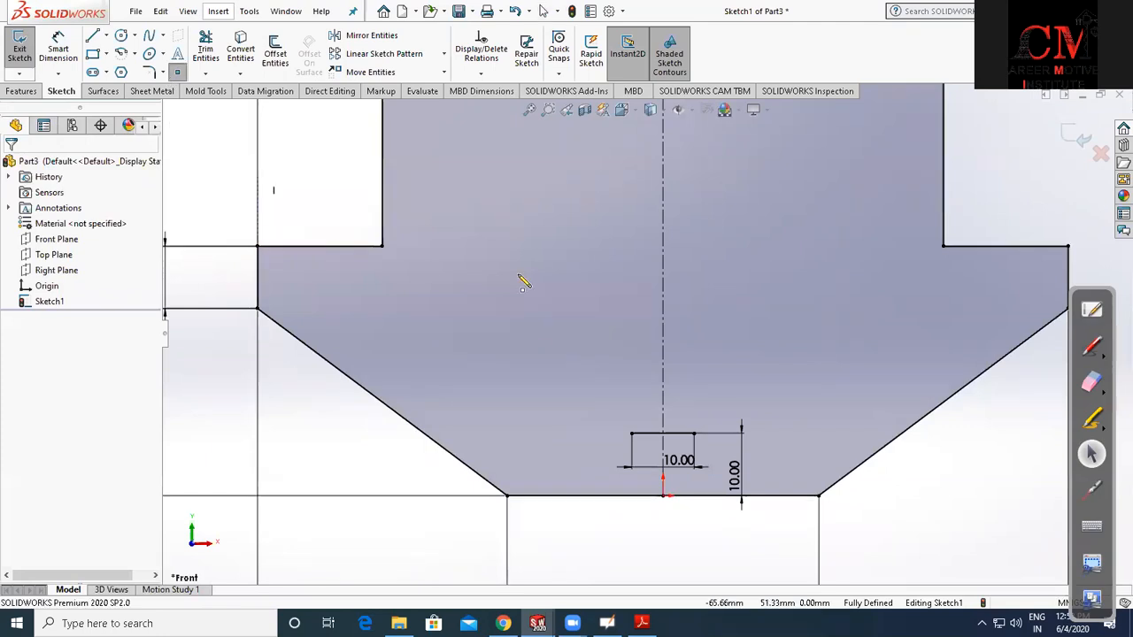
click(493, 232)
Dimension the lower sketch point's height above the base edge as 20 mm
click(73, 56)
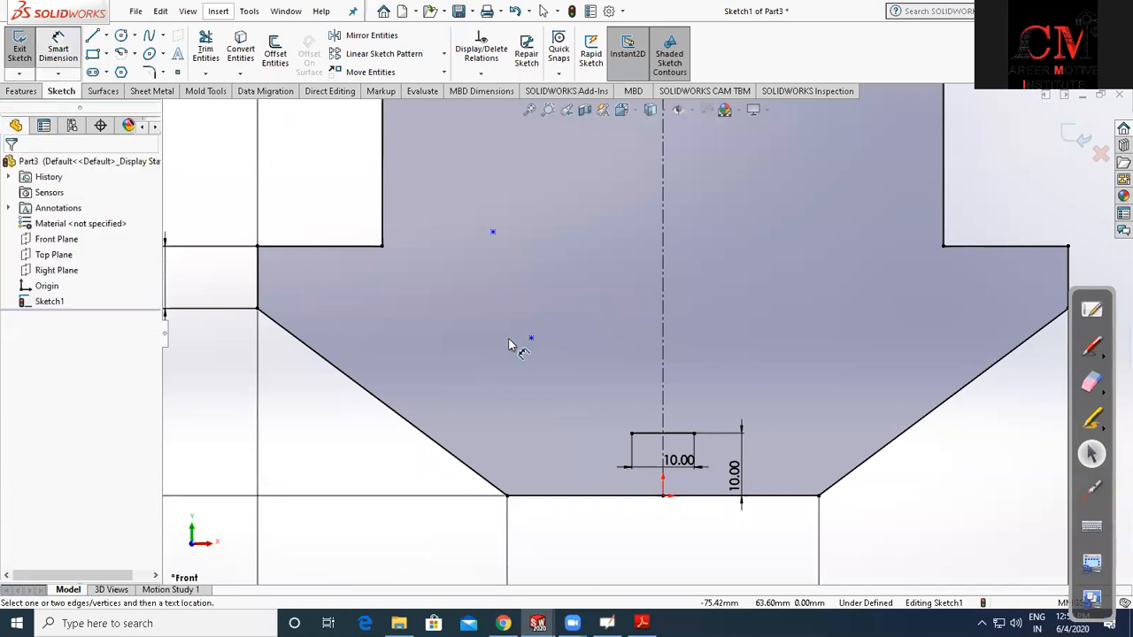
click(531, 339)
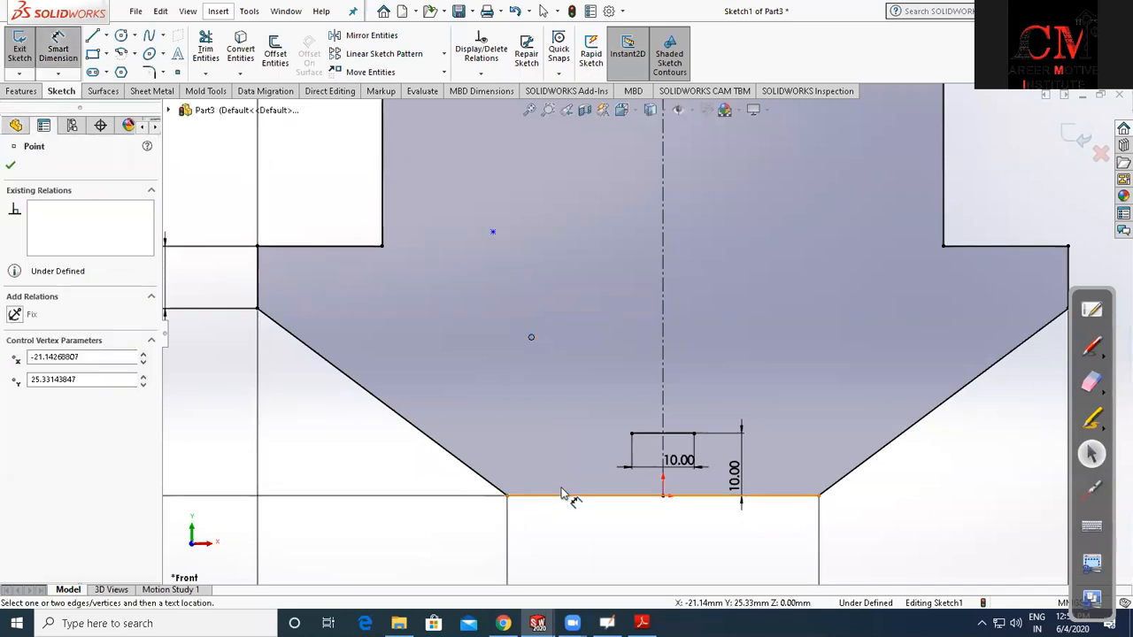
click(556, 497)
click(501, 447)
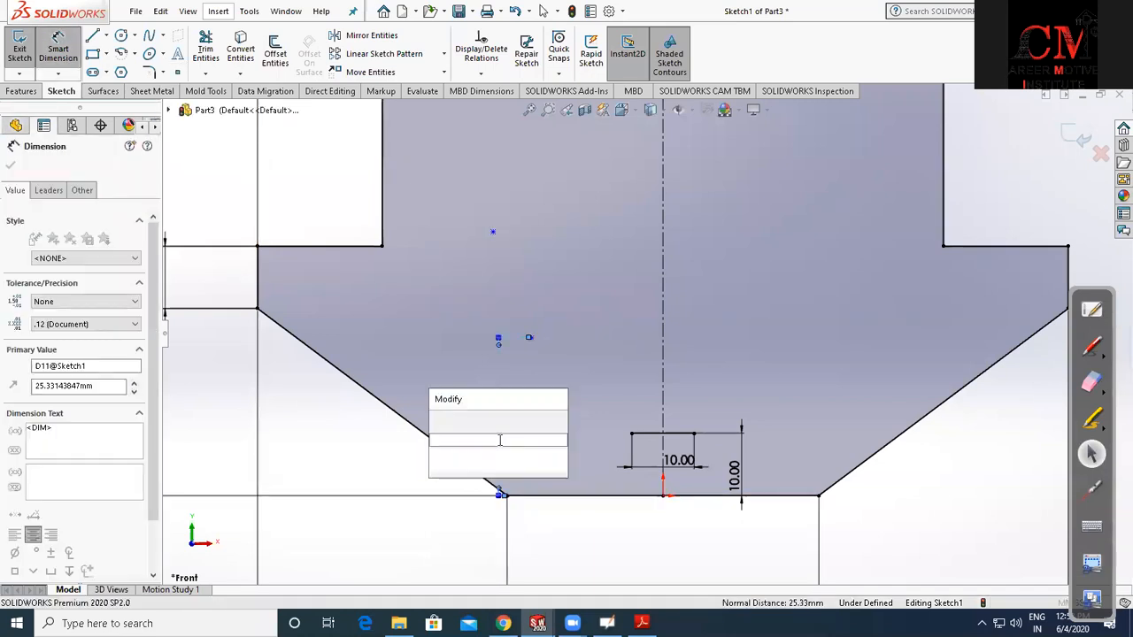
text(20)
key(Return)
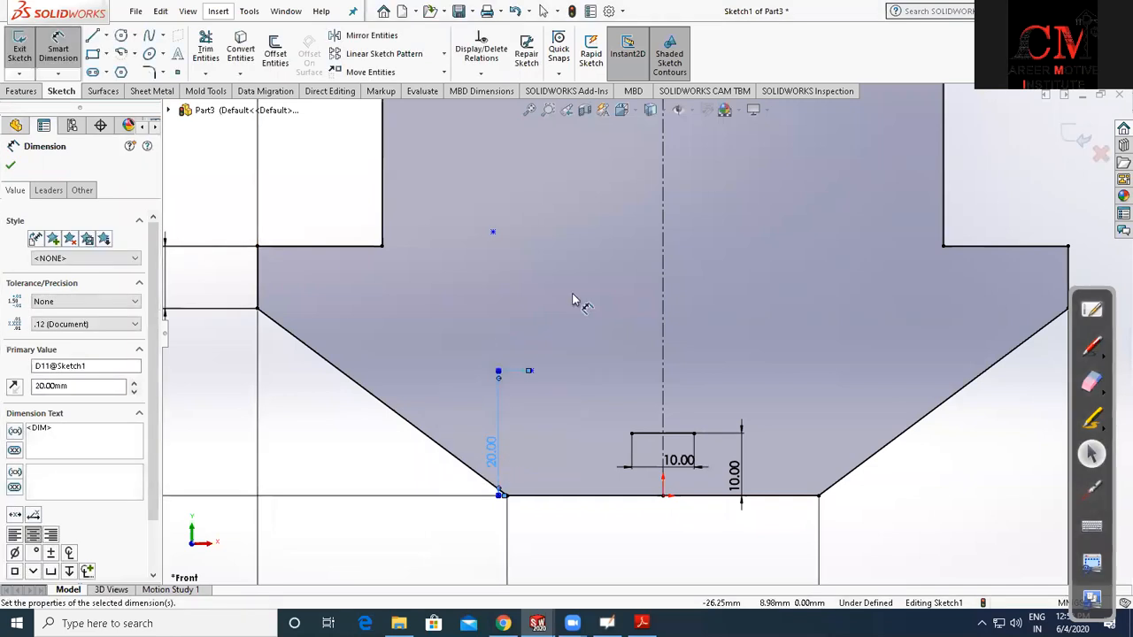
Dimension the lower sketch point's horizontal distance from the vertical centerline as 15 mm
click(530, 372)
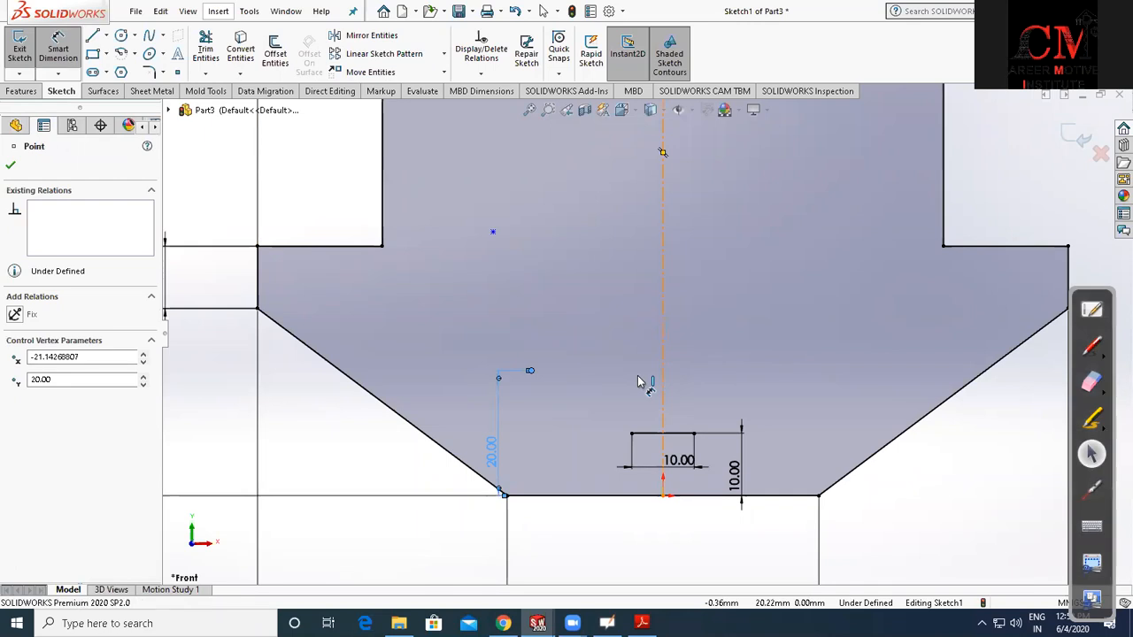
click(592, 393)
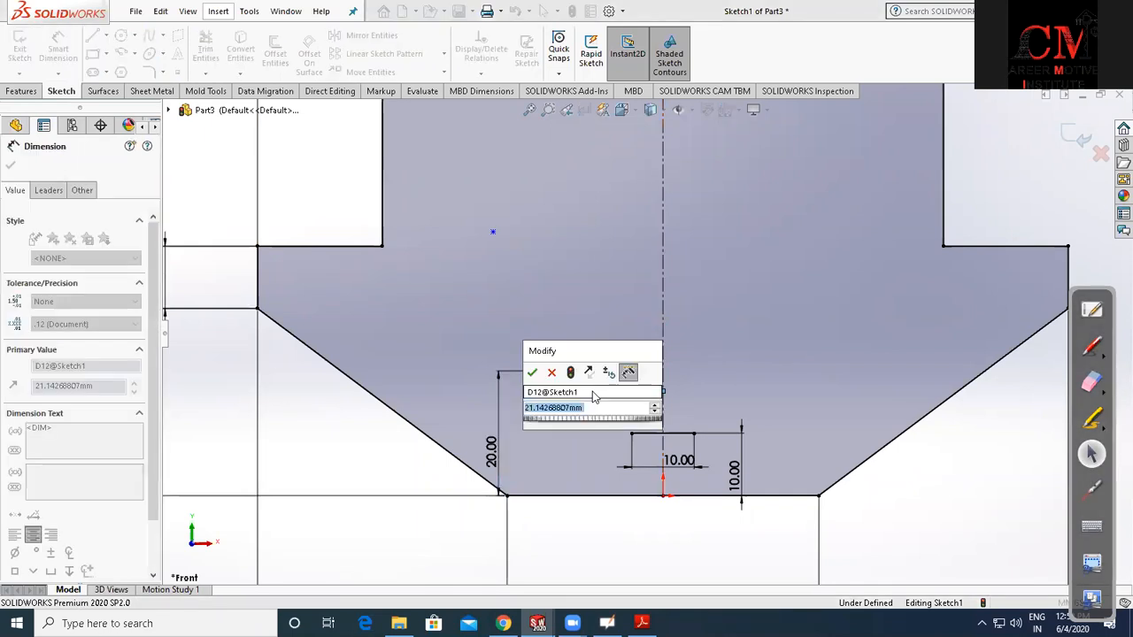
key(Return)
Dimension the upper sketch point's horizontal distance from the vertical centerline as 20 mm
click(663, 273)
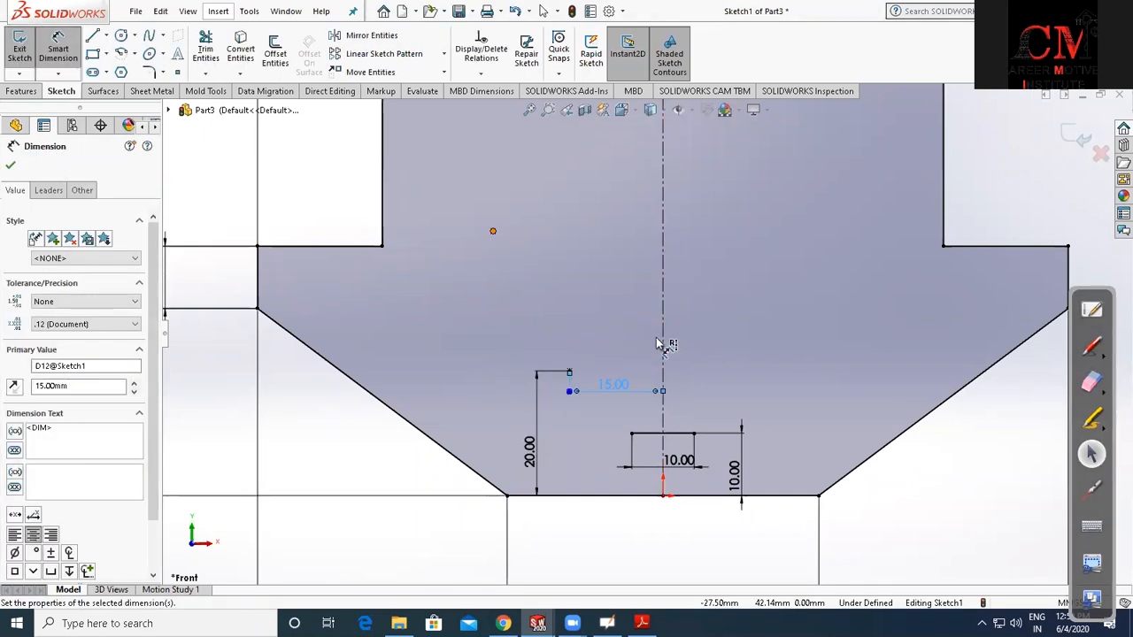
click(604, 308)
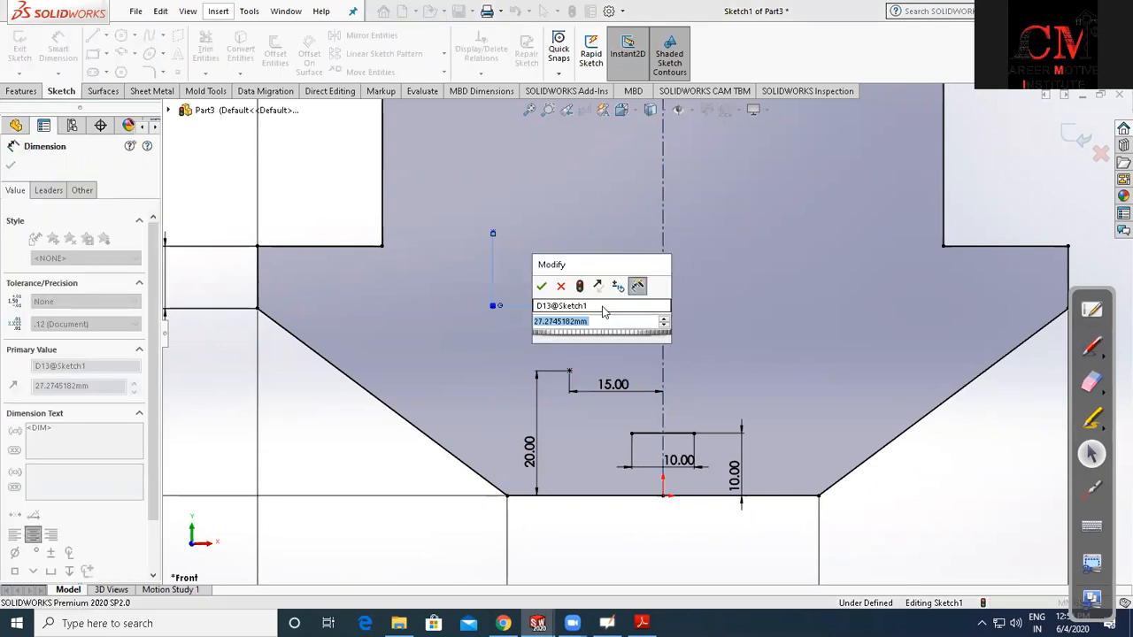
text(20)
key(Return)
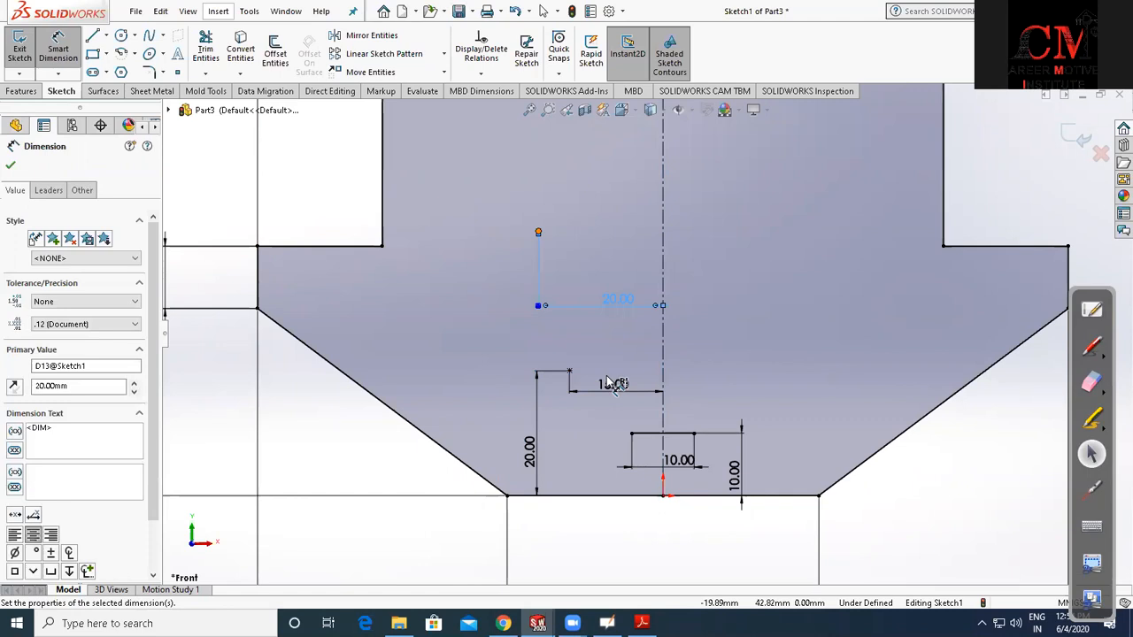
Dimension the upper sketch point's height above the profile's base edge as 55 mm
click(583, 496)
click(487, 419)
click(485, 434)
double_click(485, 435)
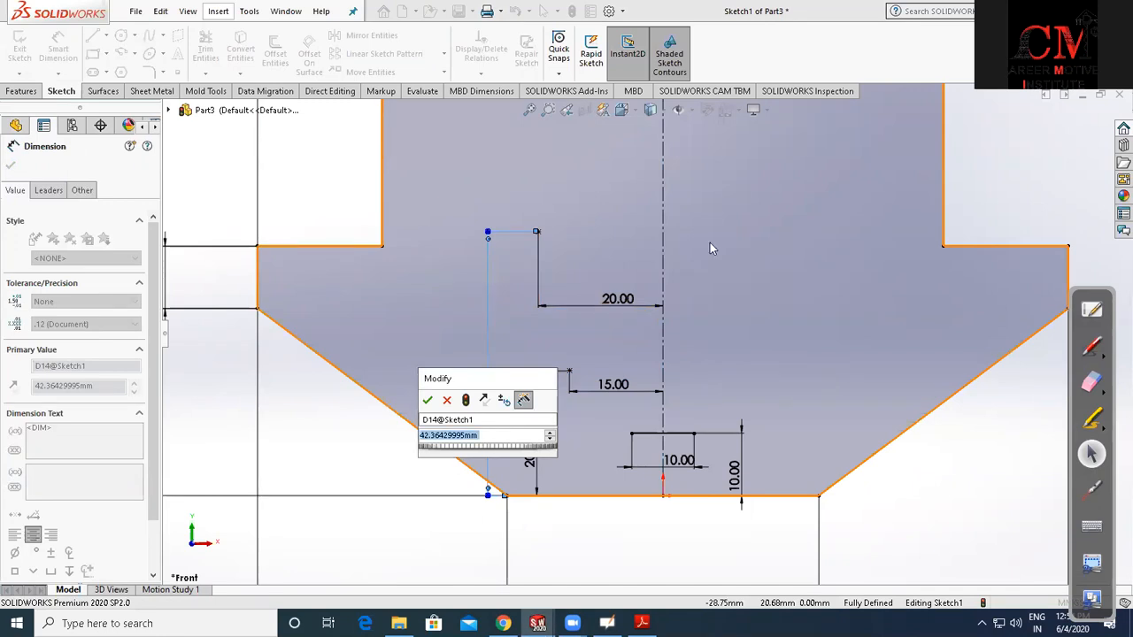
text(55)
key(Return)
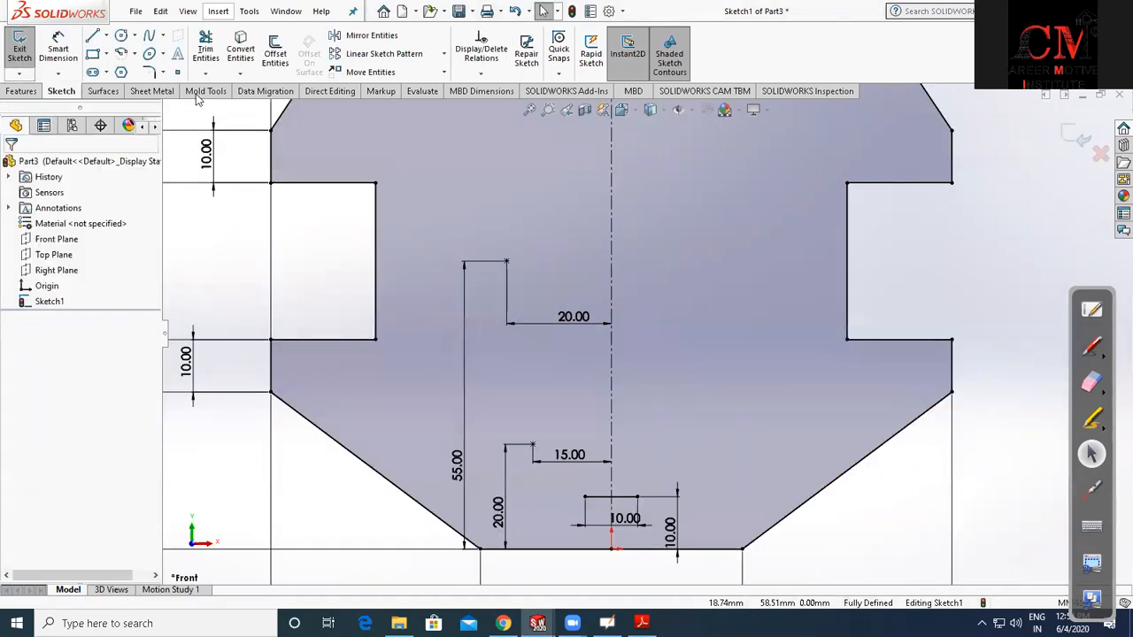
Draw a short horizontal centerline inward from the midpoint of the left notch's vertical edge
click(105, 35)
click(127, 70)
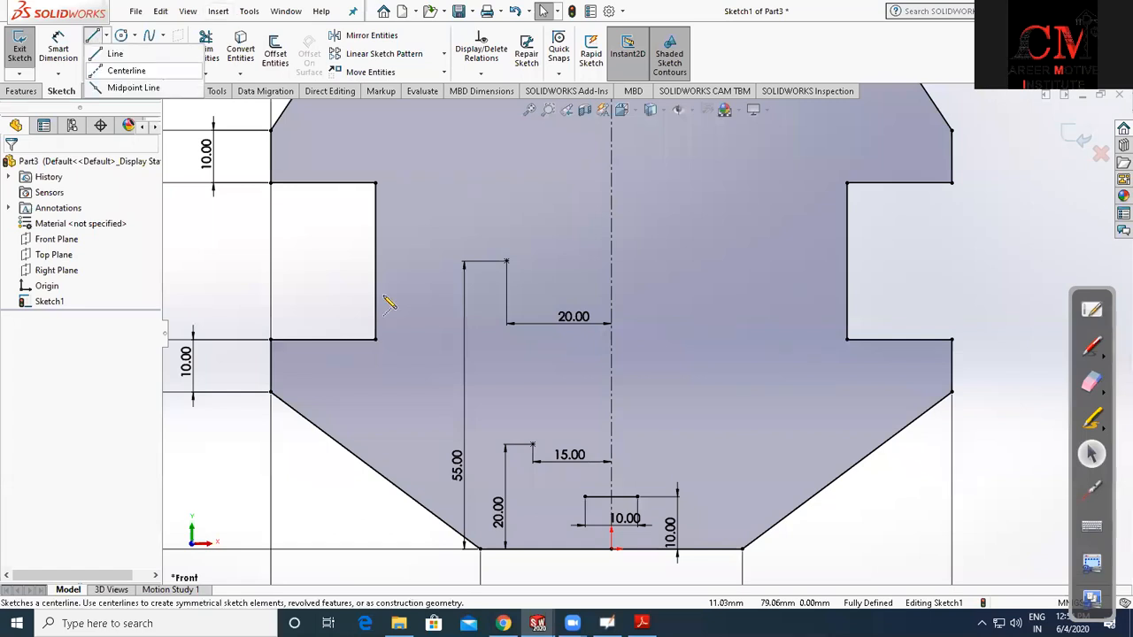
click(376, 261)
click(456, 262)
key(Escape)
click(419, 262)
click(276, 285)
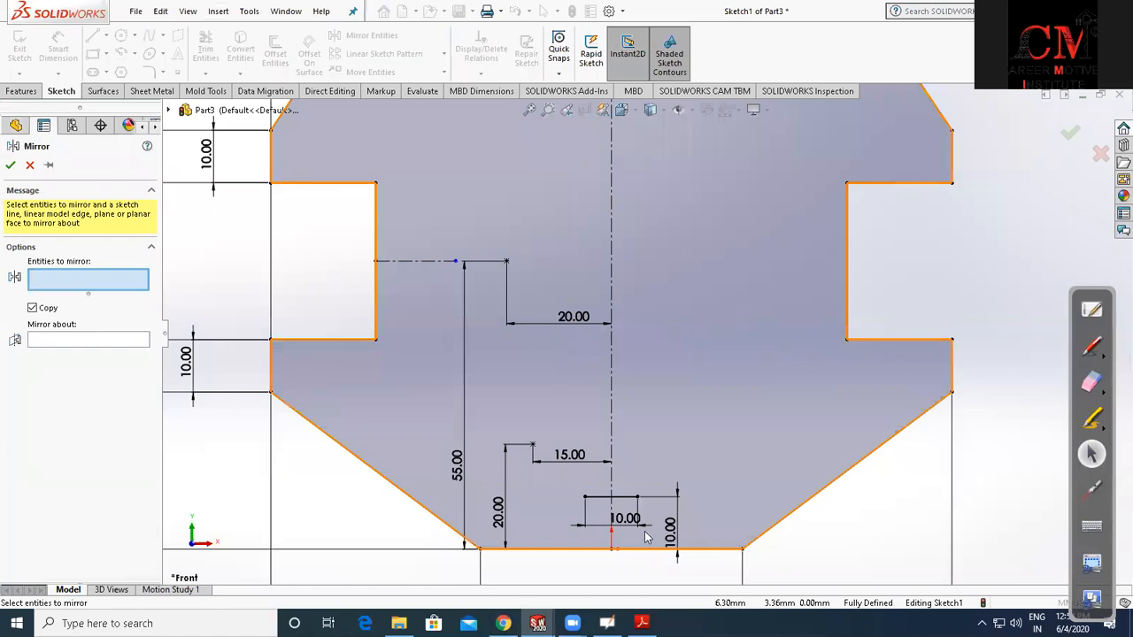
Mirror the short horizontal line and the lower sketch point about the horizontal centerline
scroll(624, 482, down, 1)
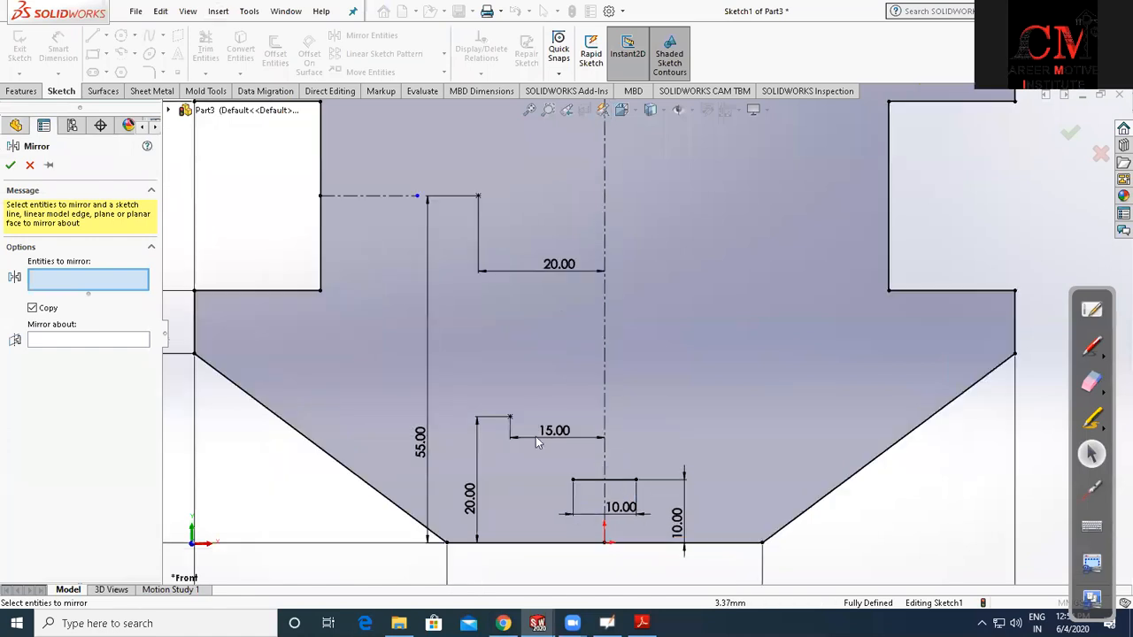
click(511, 420)
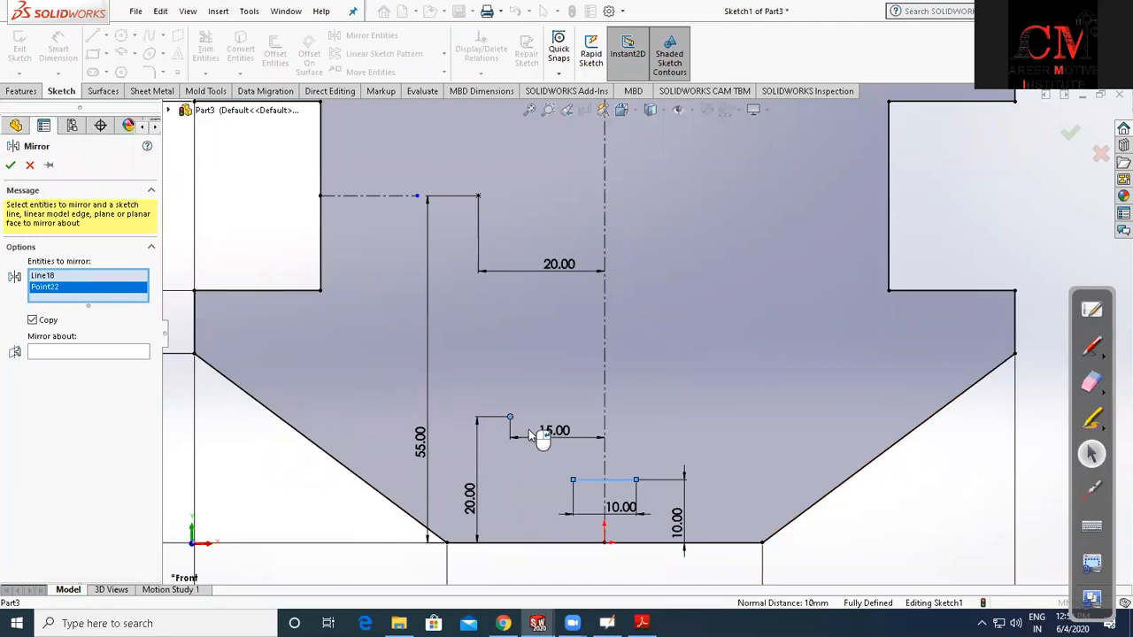
scroll(97, 329, up, 1)
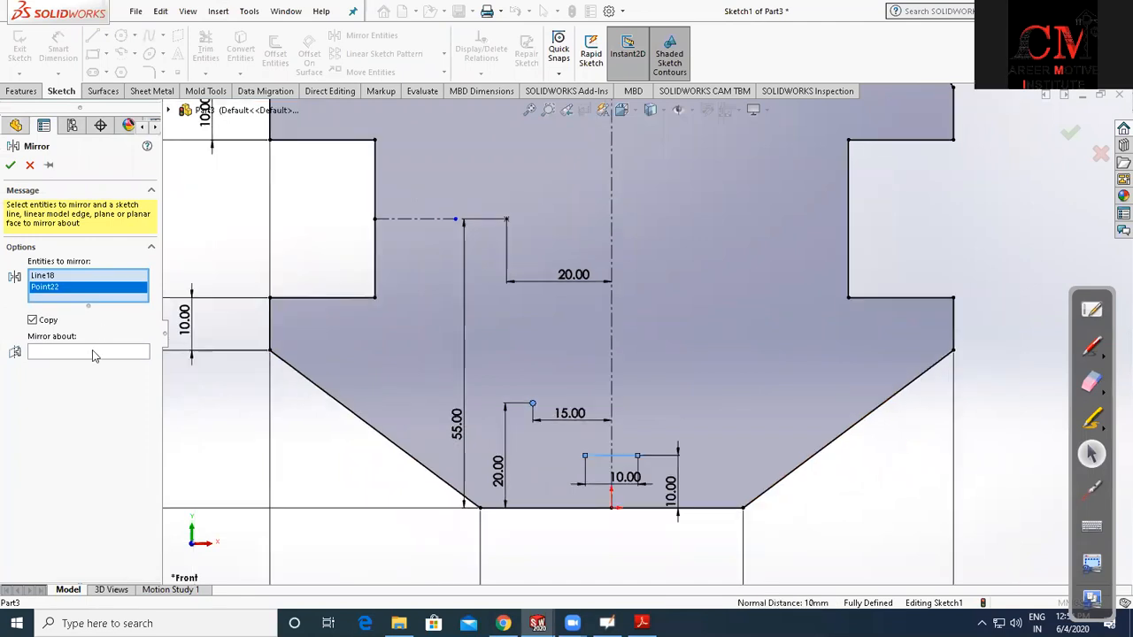
right_click(426, 228)
click(427, 220)
scroll(249, 142, up, 3)
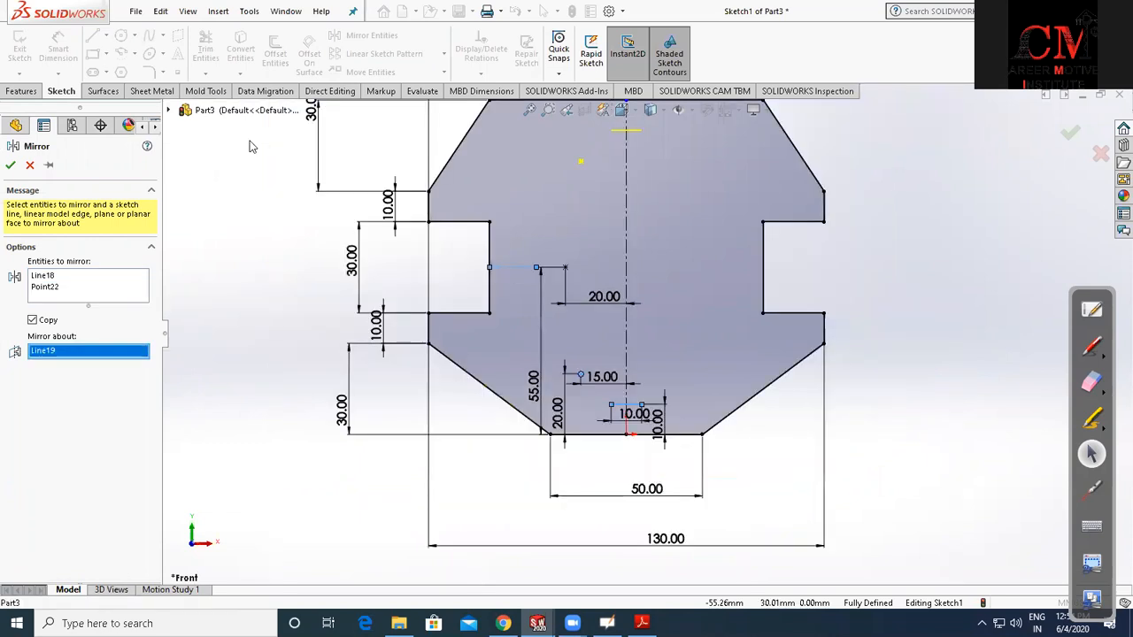
click(10, 167)
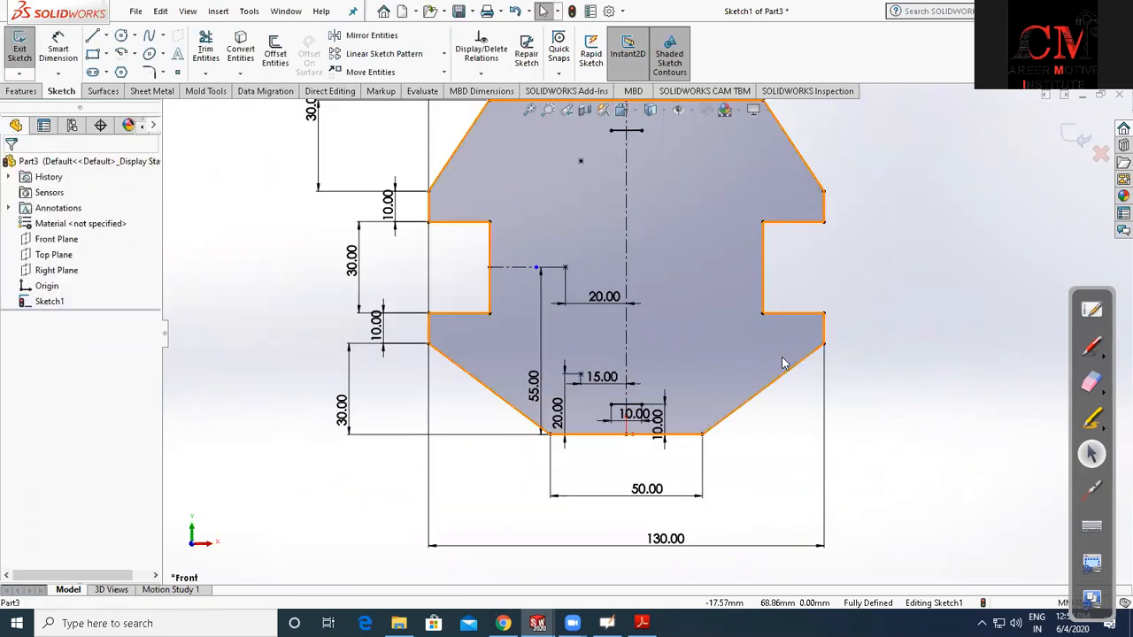
Draw a spline from the lower short line's left end through the three sketch points to the upper short line's left end
scroll(557, 190, down, 1)
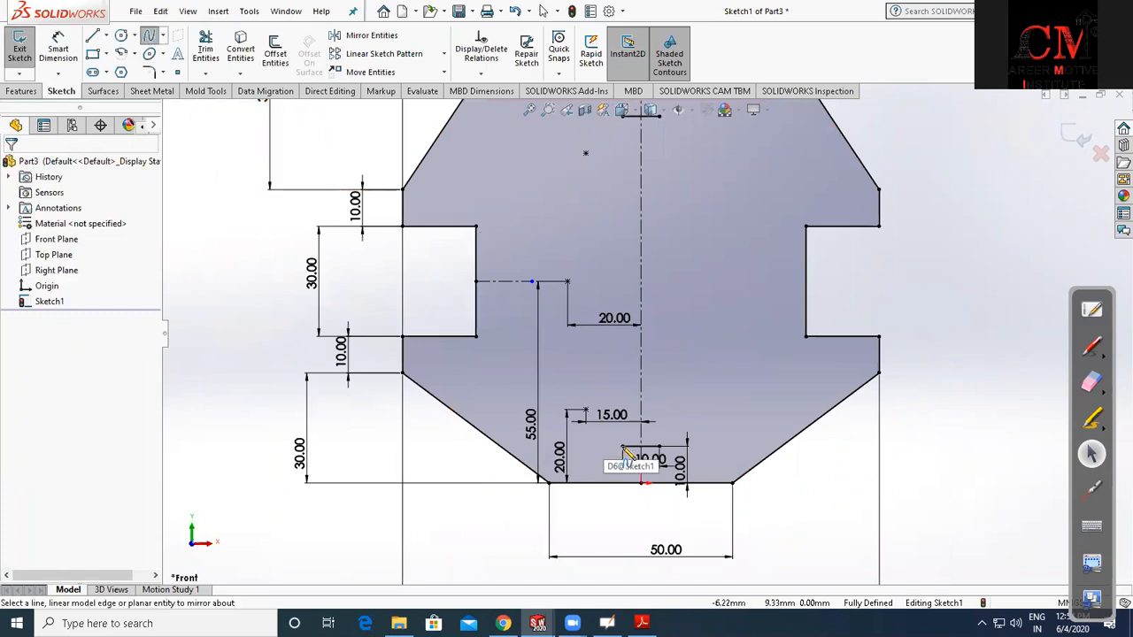
click(586, 411)
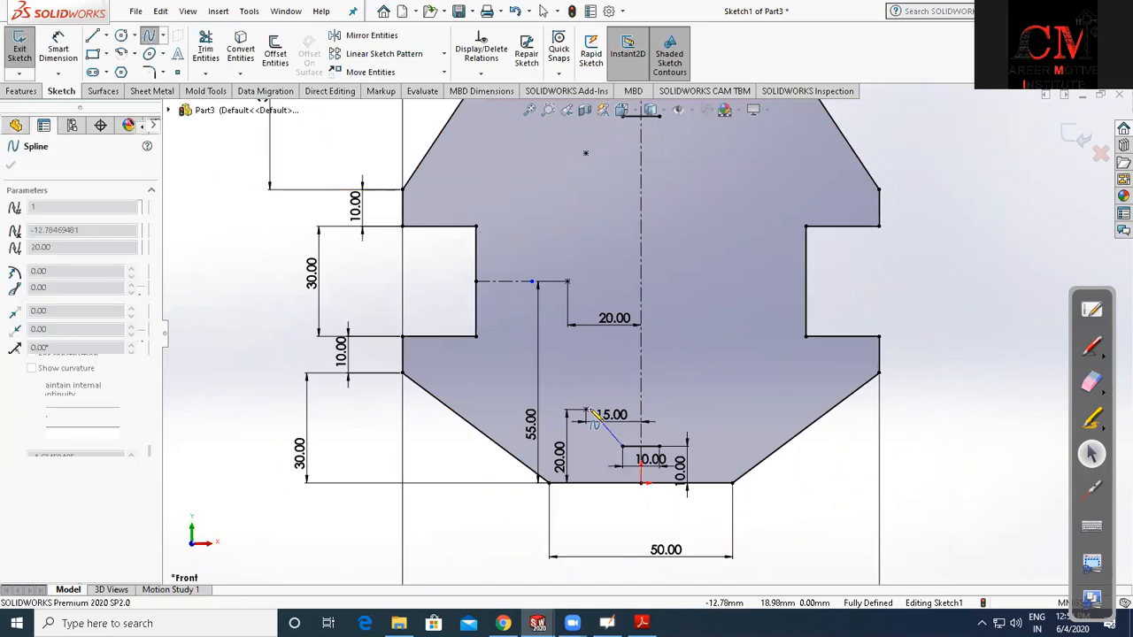
click(568, 282)
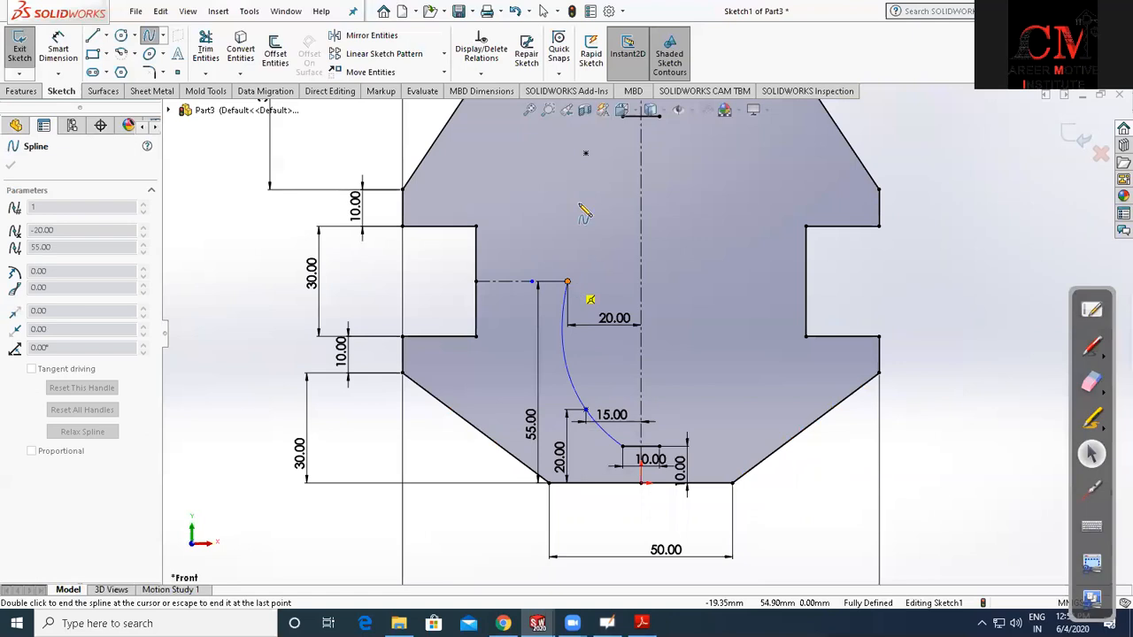
click(585, 153)
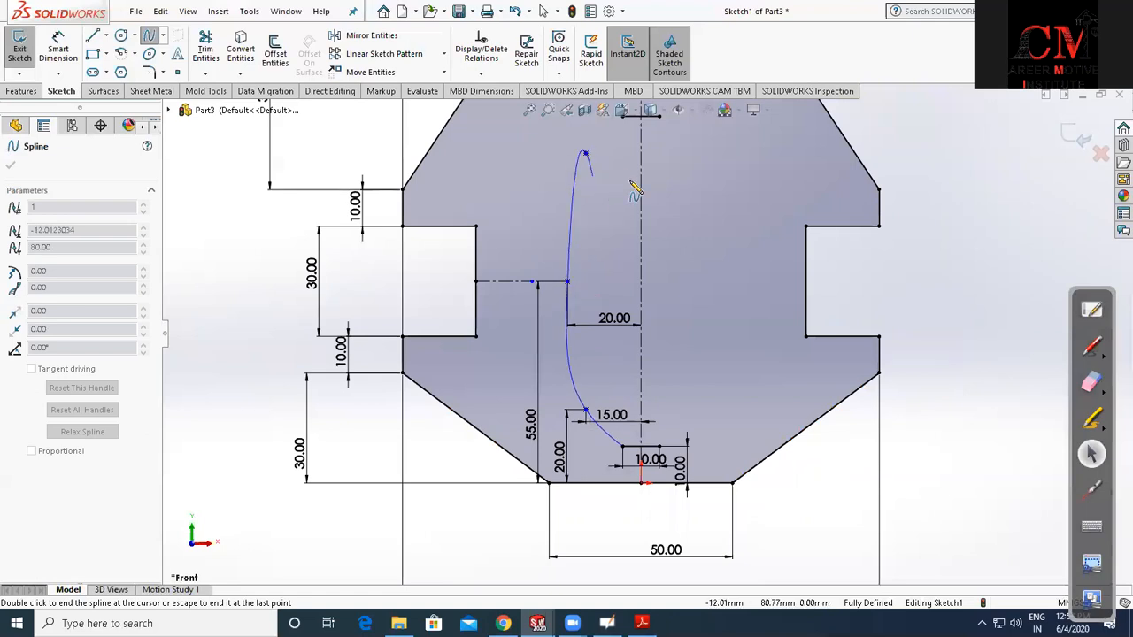
scroll(610, 258, up, 2)
click(629, 182)
key(Escape)
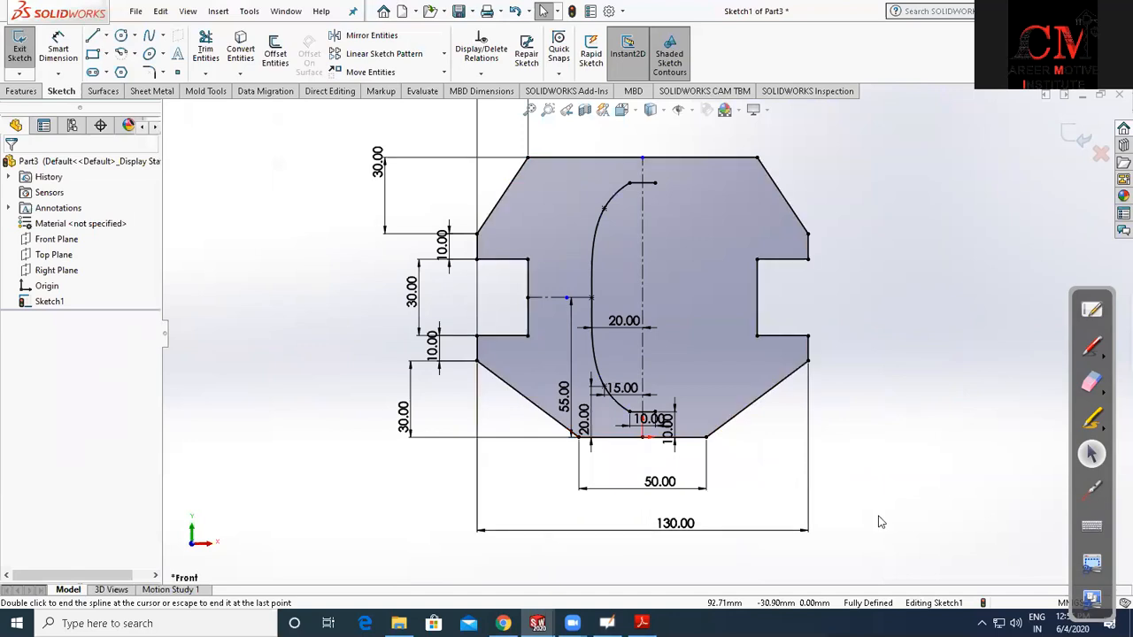
Mirror the spline about the vertical centerline to close the inner oval opening
click(599, 236)
click(372, 35)
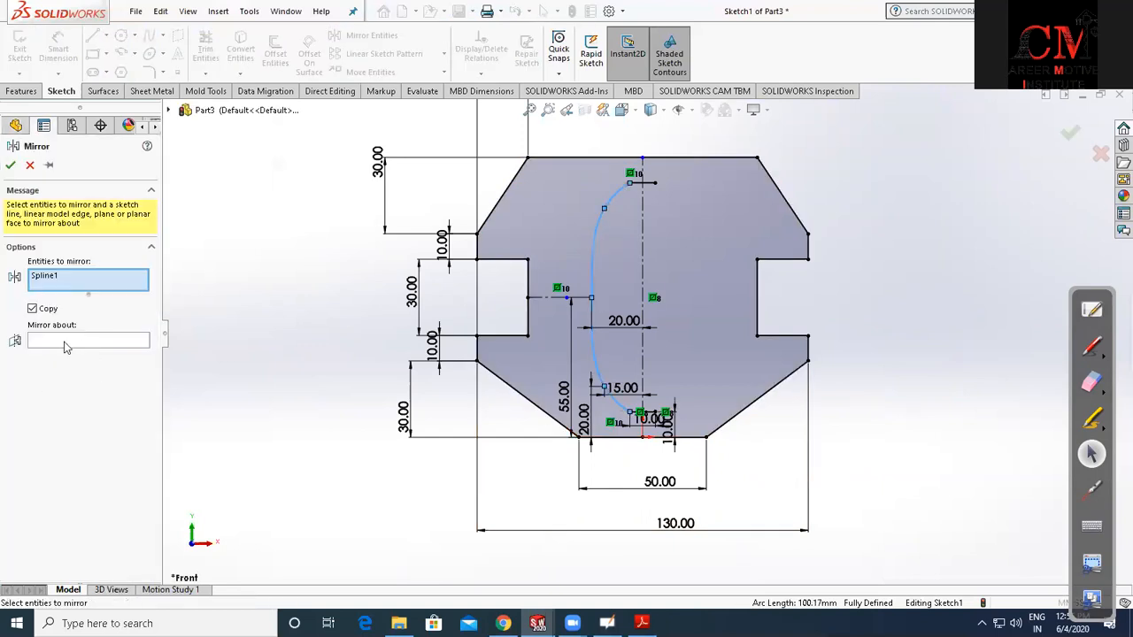
click(645, 237)
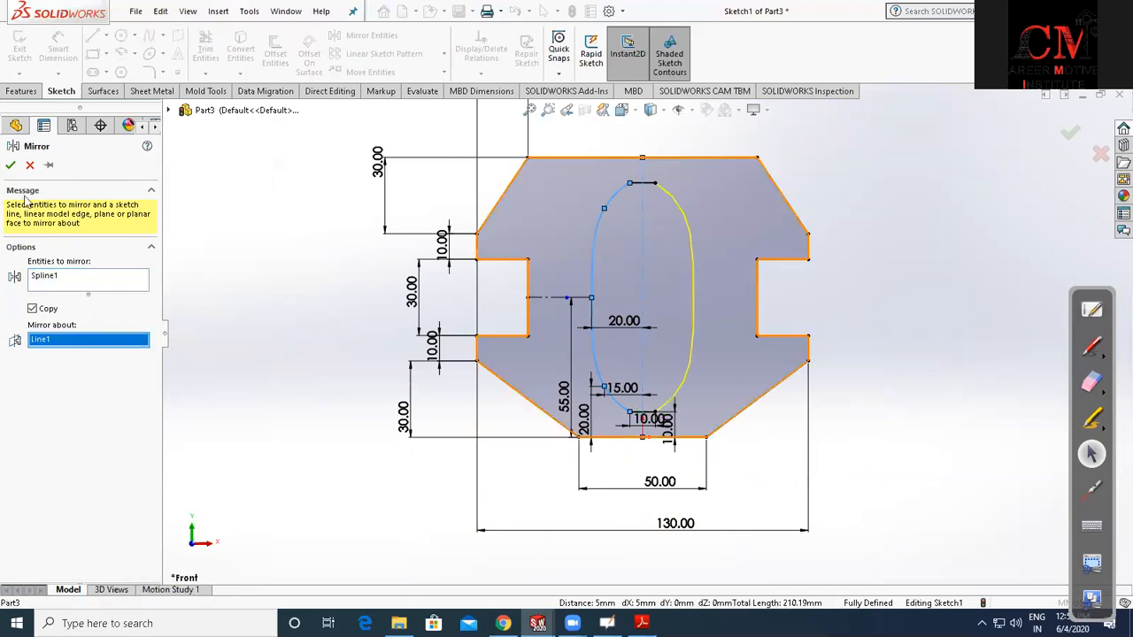
key(Return)
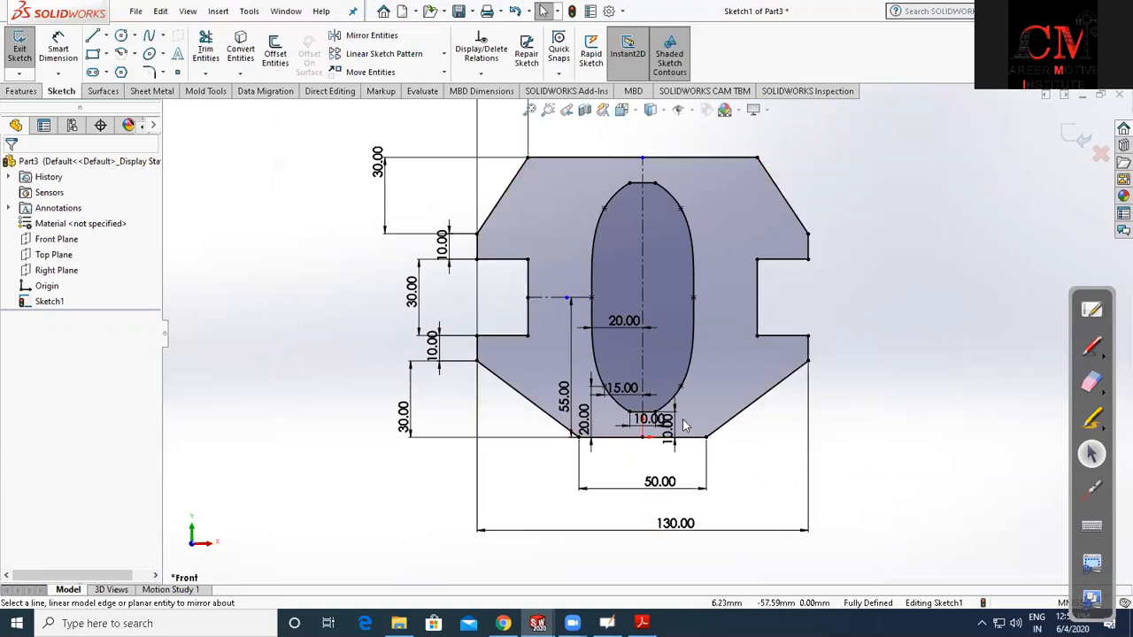
Switch to Adobe Reader and examine the four-hole plate drawing on page 3 of Assignment Day 3.pdf
key(alt+Tab)
scroll(683, 426, down, 5)
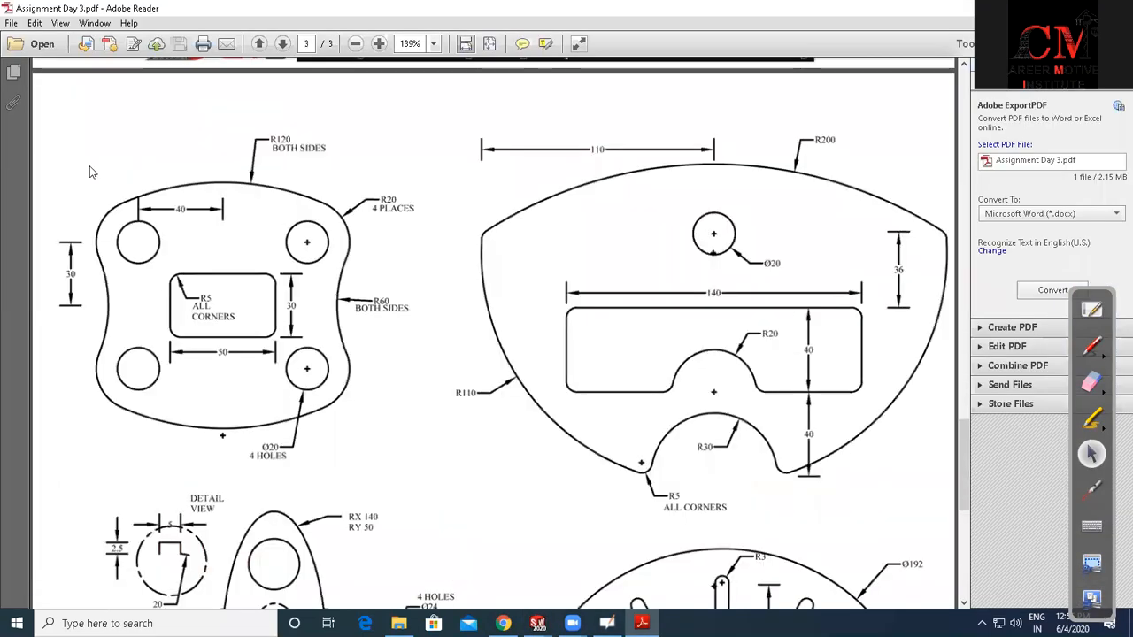
scroll(314, 285, down, 1)
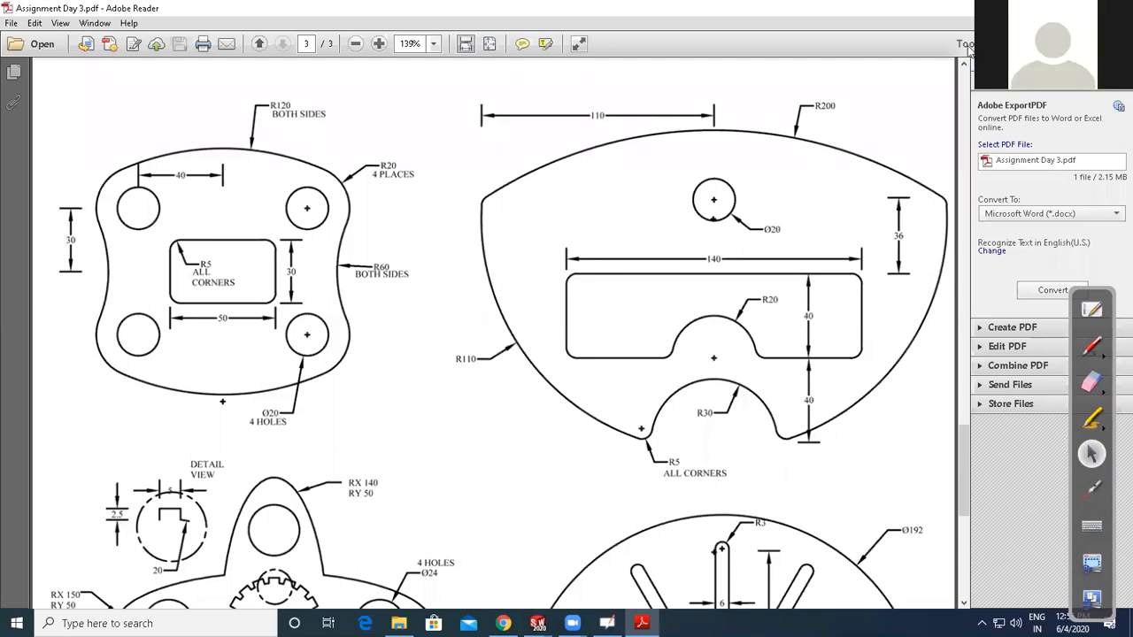
key(alt+Tab)
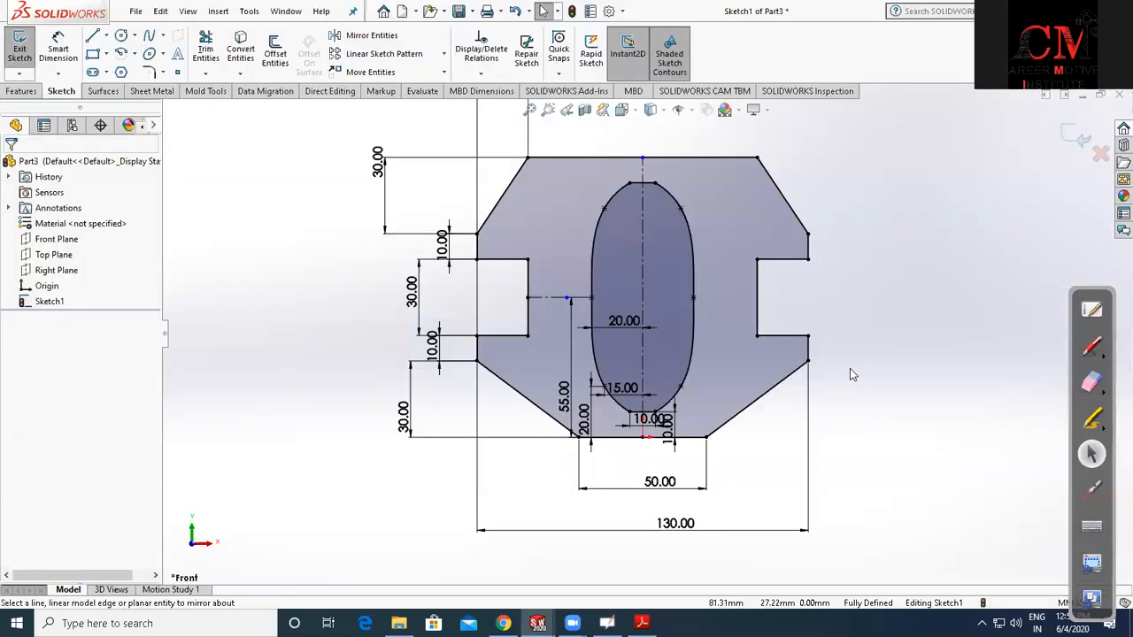
Create a new part document and start a sketch on the Front Plane
key(ctrl+n)
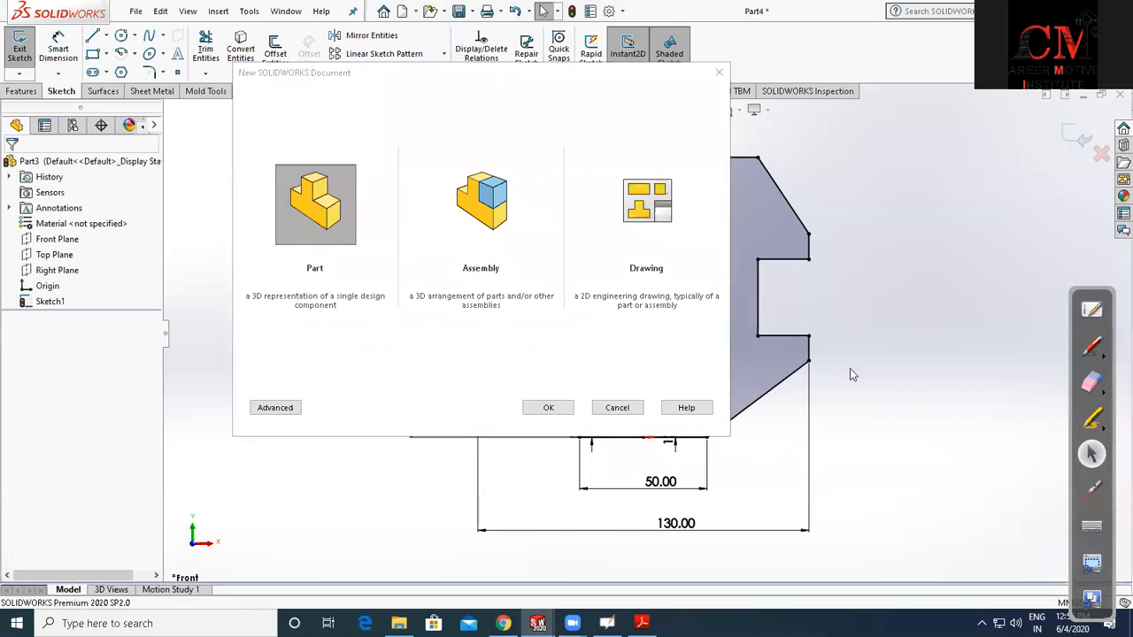
key(Return)
click(25, 55)
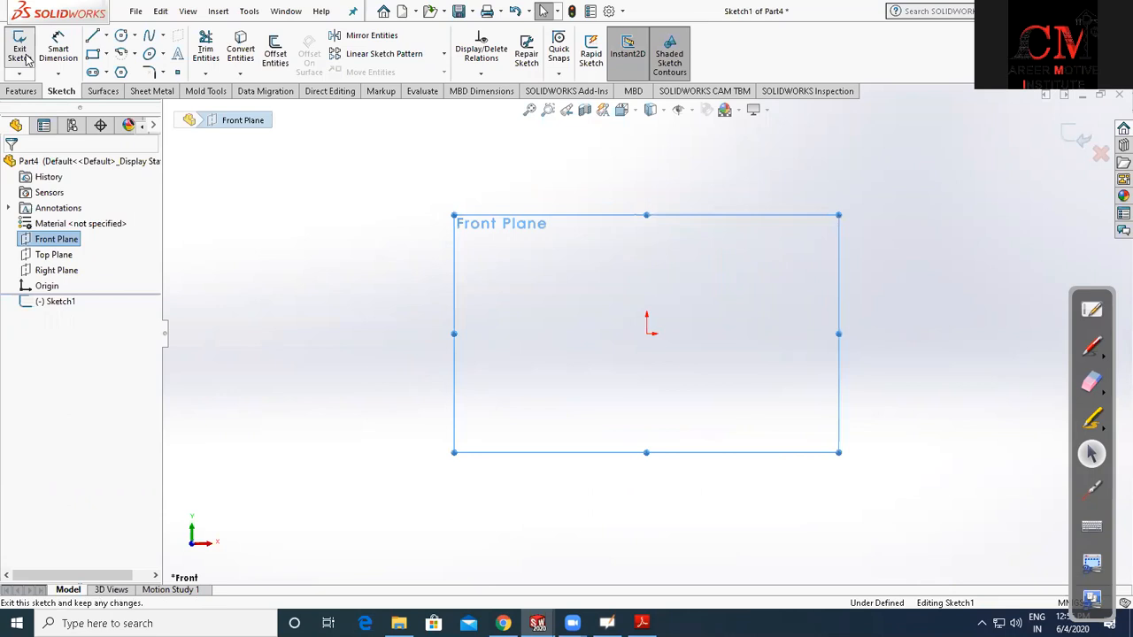
Sketch a circle about 36 mm in diameter up and left of the origin, plus short horizontal and vertical centerlines from the origin
click(123, 36)
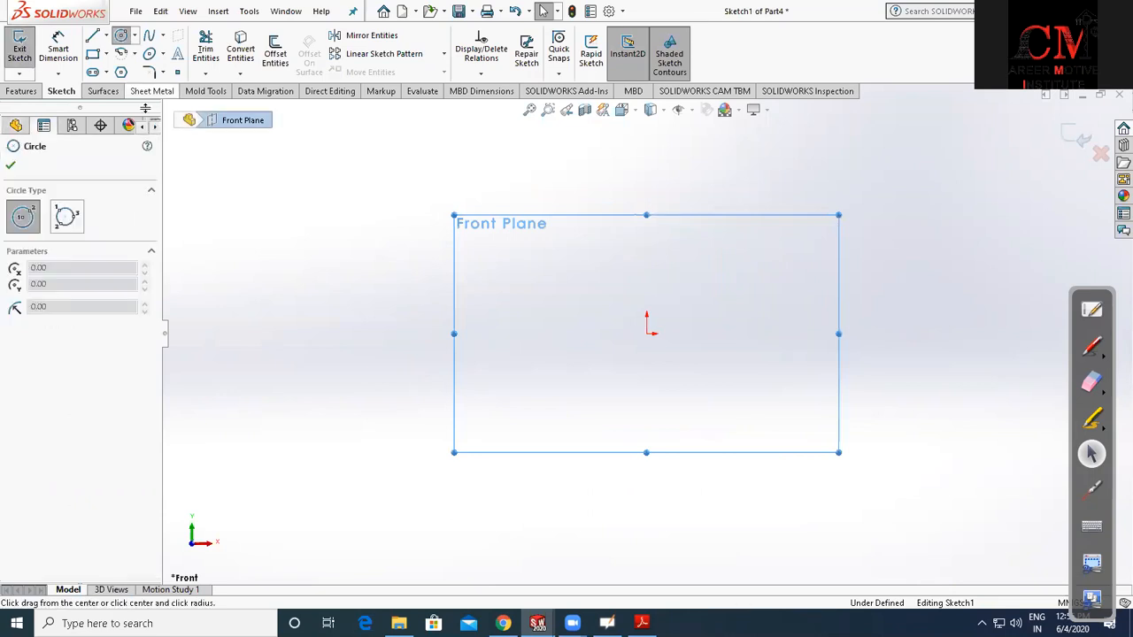
drag(517, 200, 556, 201)
click(106, 36)
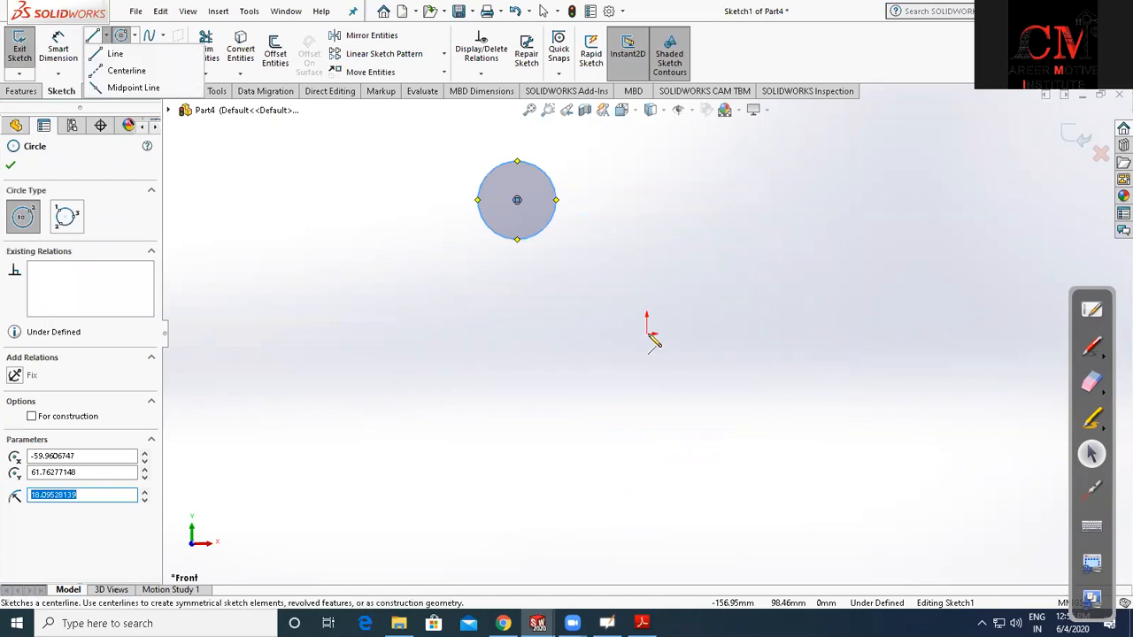
click(125, 70)
click(647, 333)
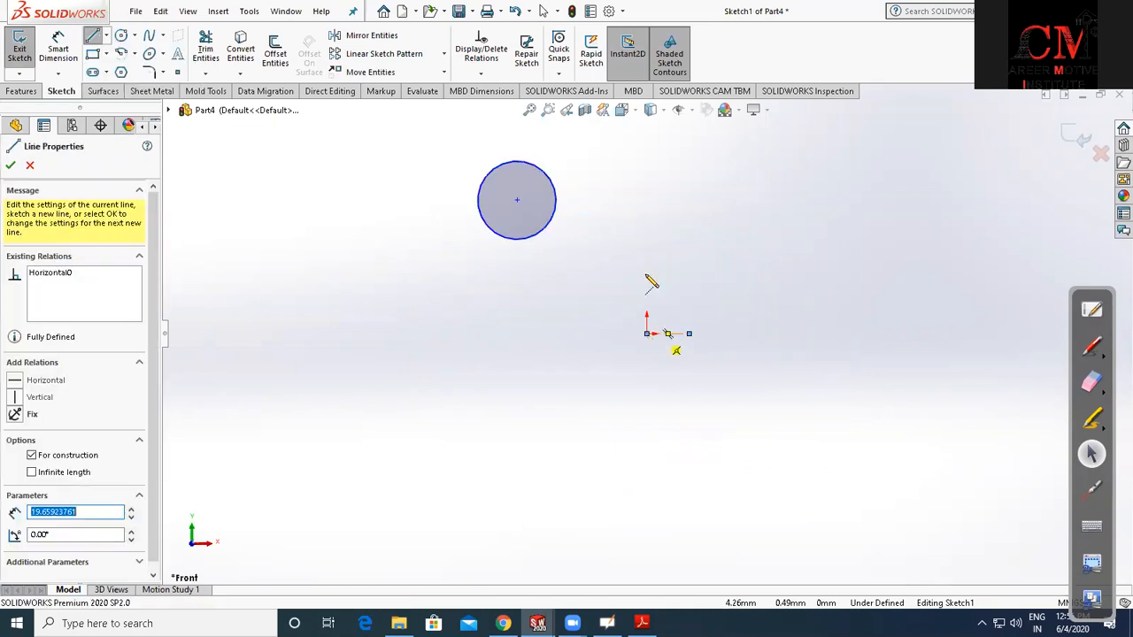
click(646, 274)
key(Escape)
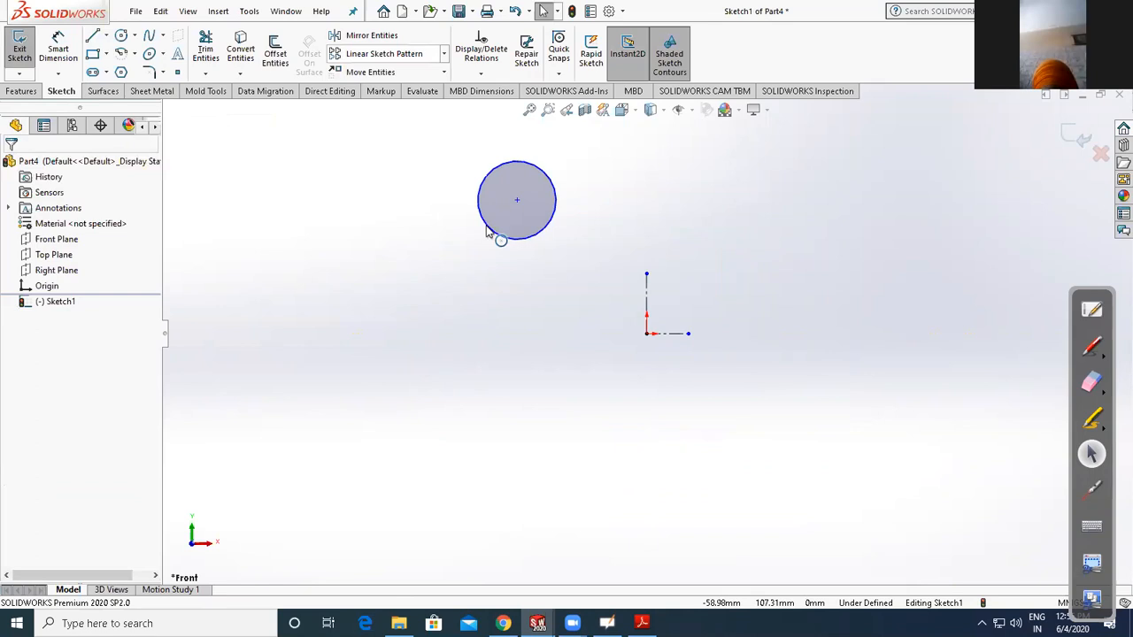
Mirror the circle about the vertical centerline, and both resulting circles about the horizontal centerline
click(371, 35)
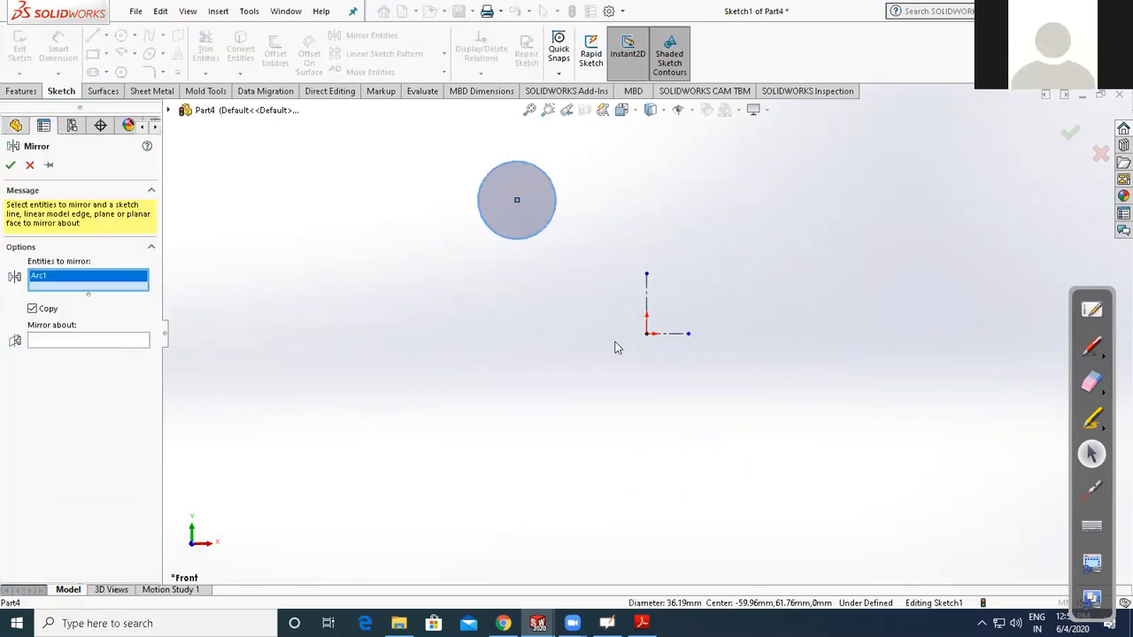
click(10, 165)
click(365, 37)
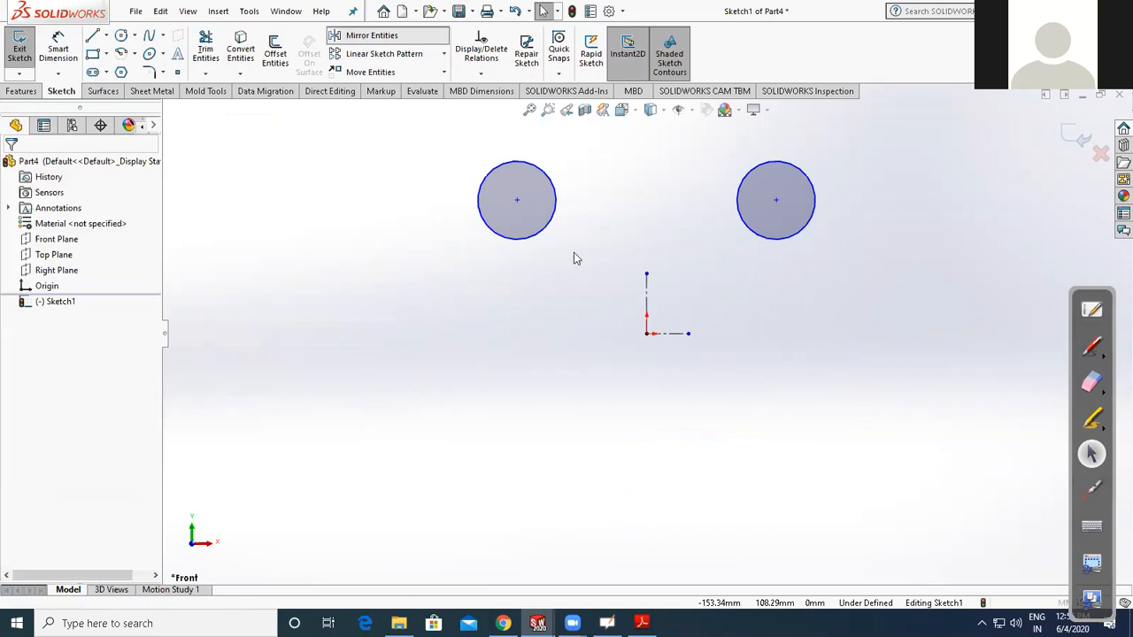
click(746, 229)
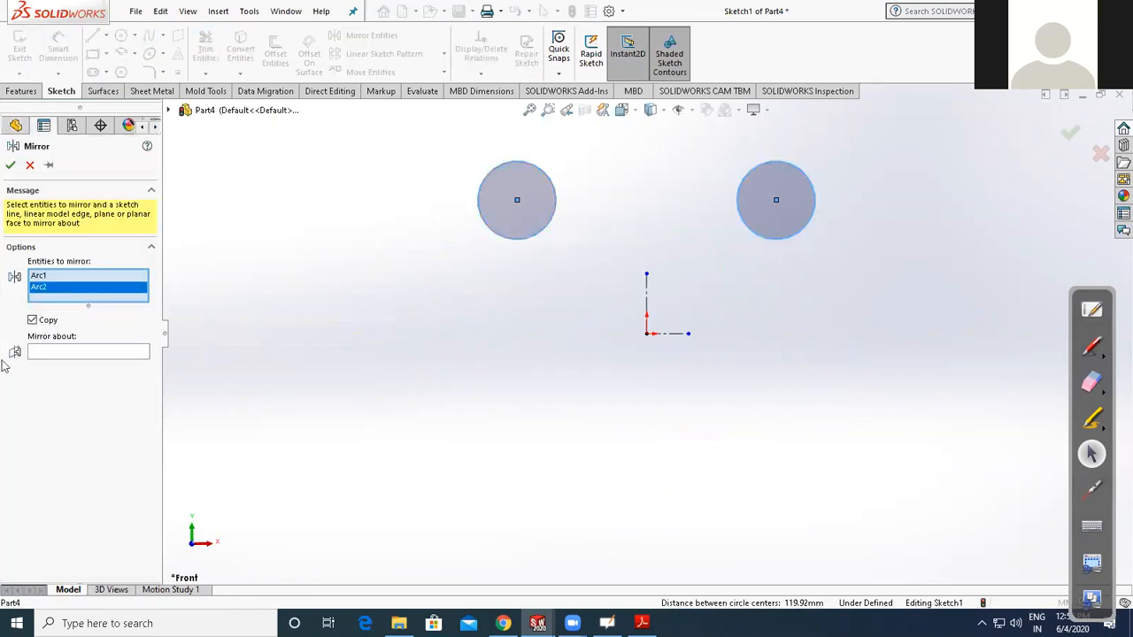
click(58, 352)
click(668, 333)
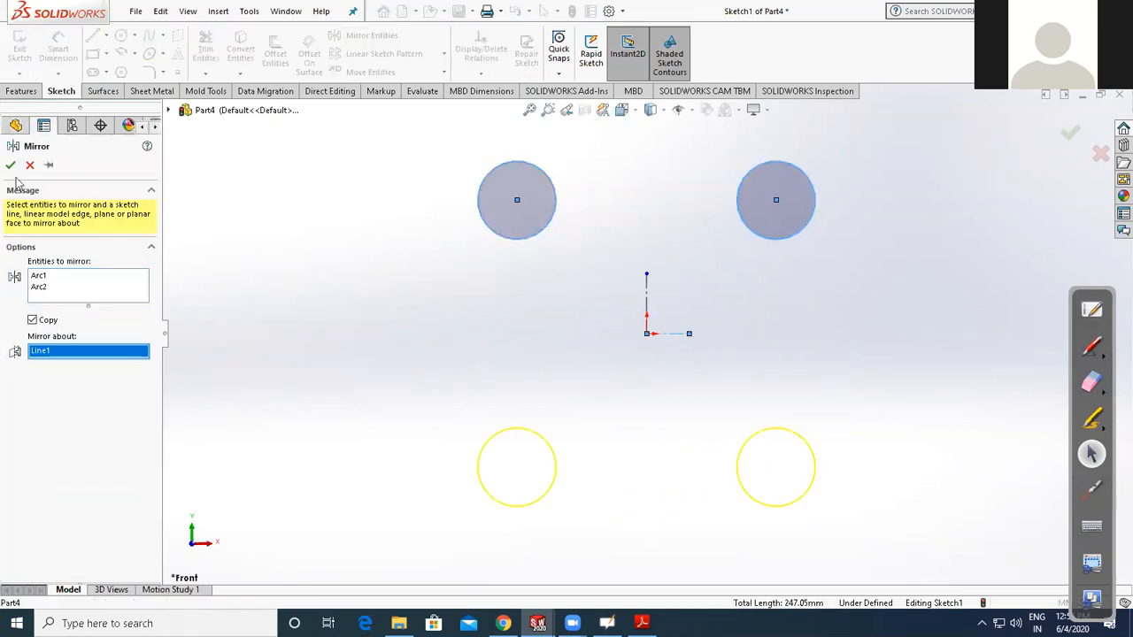
key(Return)
Dimension the upper-left circle's center 40 mm from the vertical centerline and 30 mm from the horizontal centerline
click(58, 48)
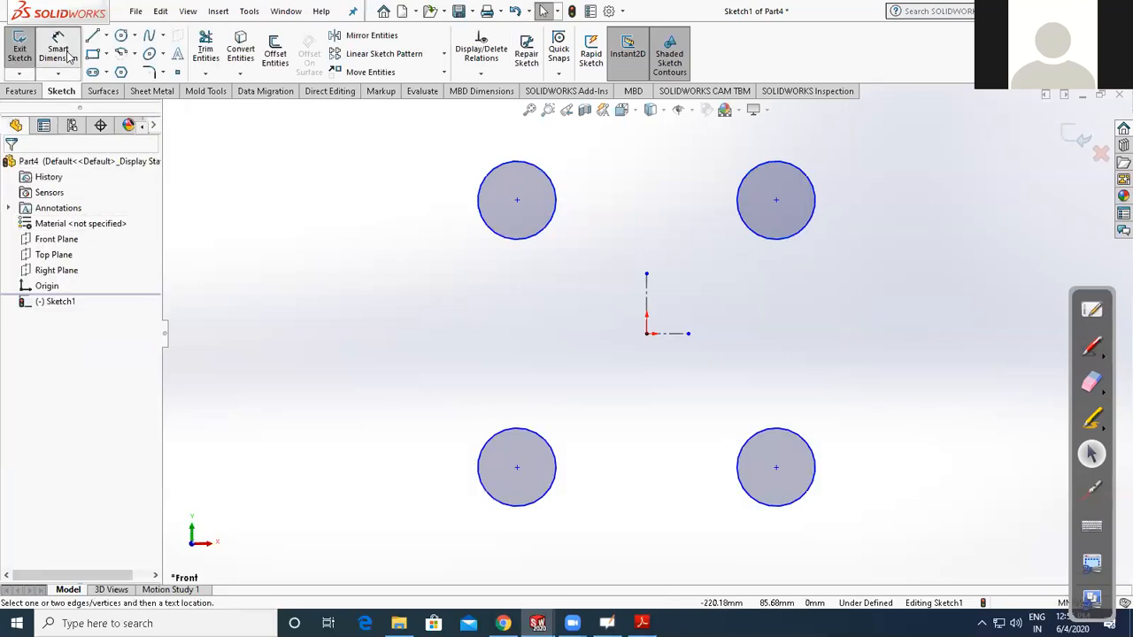
click(517, 200)
click(645, 300)
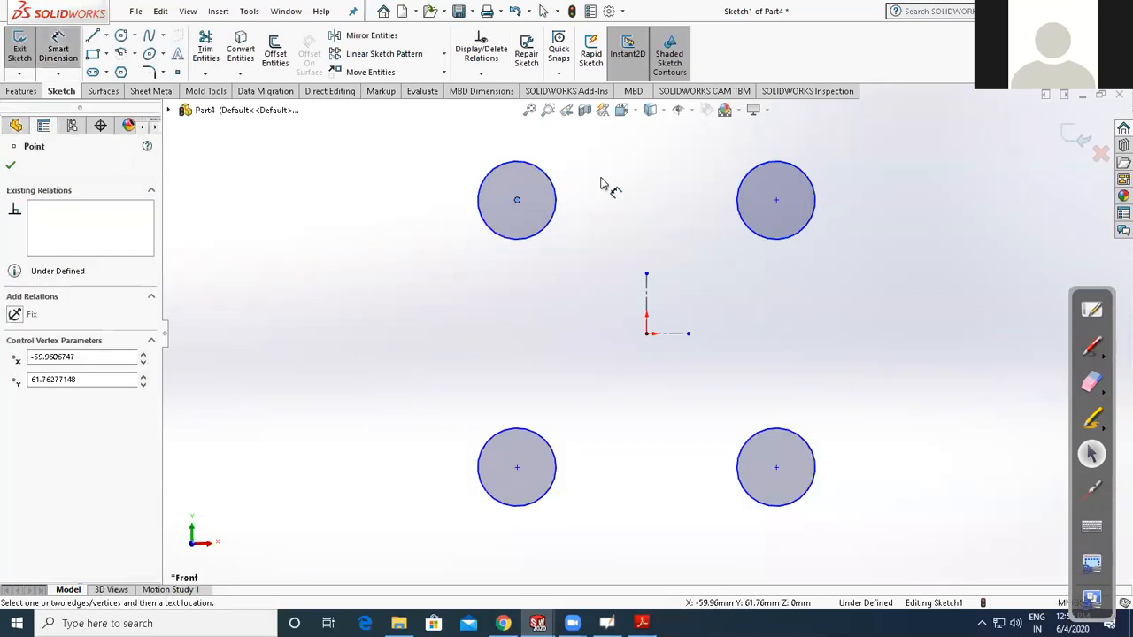
click(601, 172)
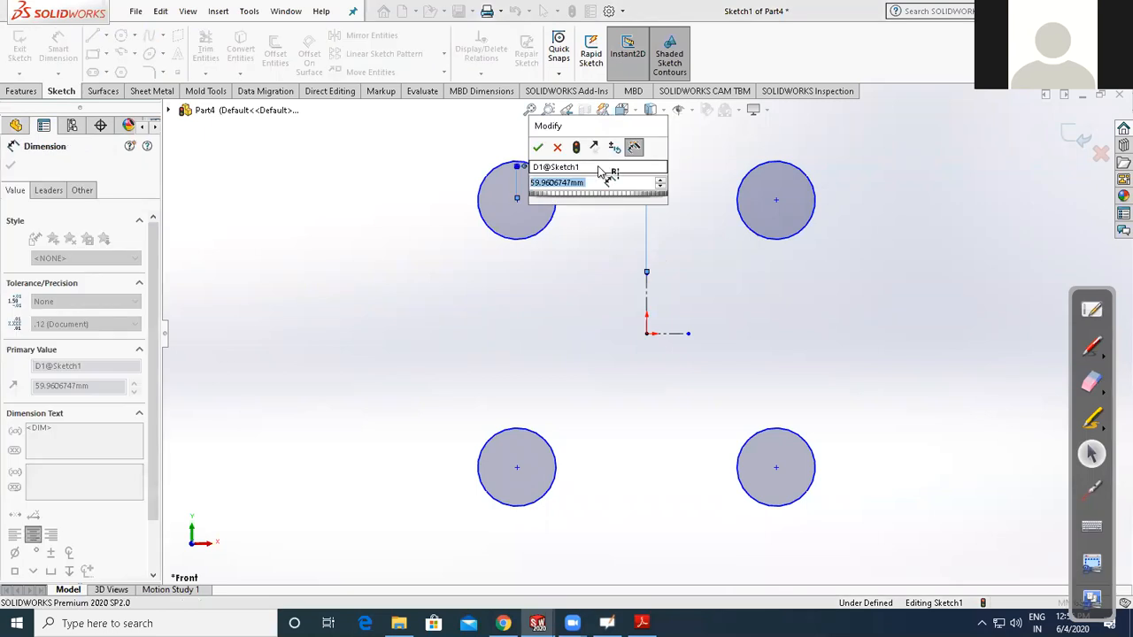
text(40)
key(Return)
click(663, 333)
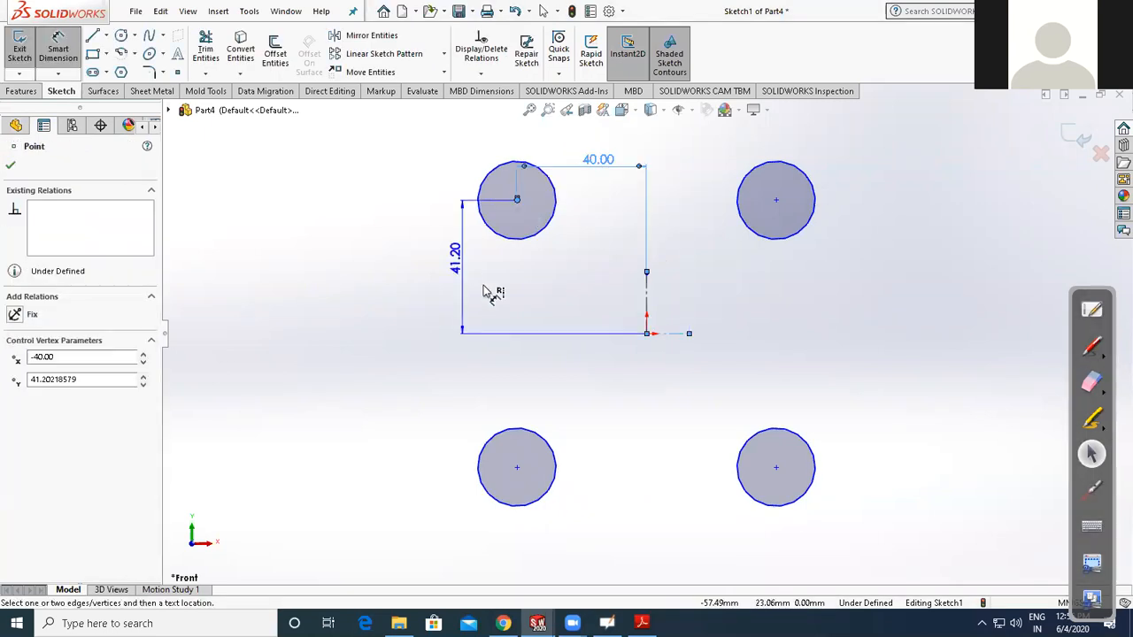
click(497, 271)
text(30)
key(Return)
Dimension the upper-left circle with a diameter of 40 mm
click(489, 221)
click(433, 177)
text(40)
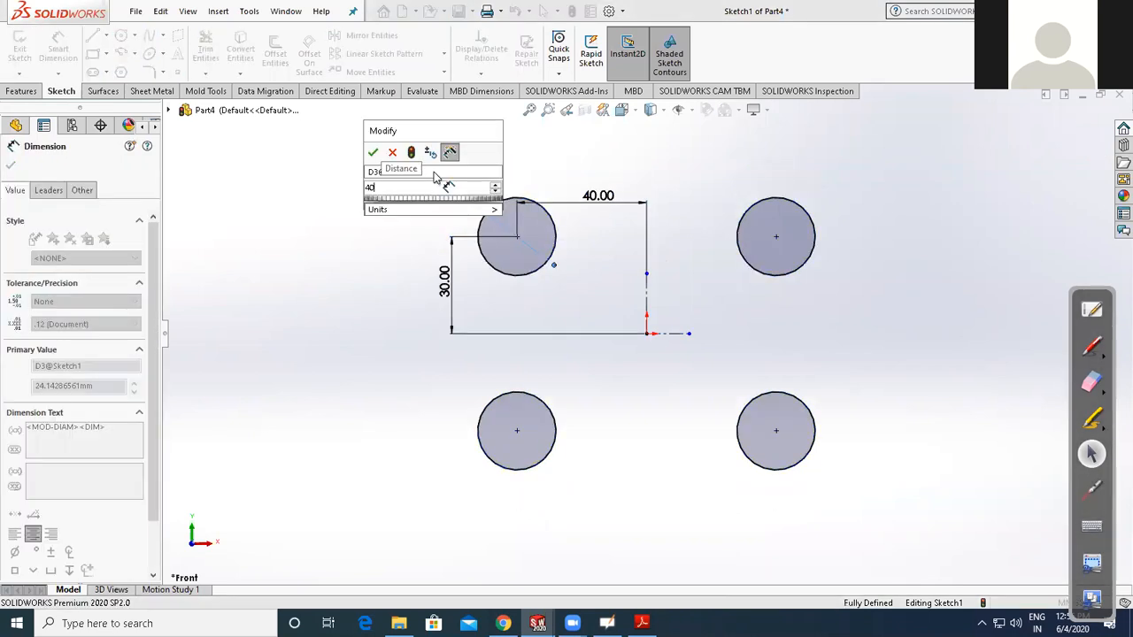
key(Return)
key(Escape)
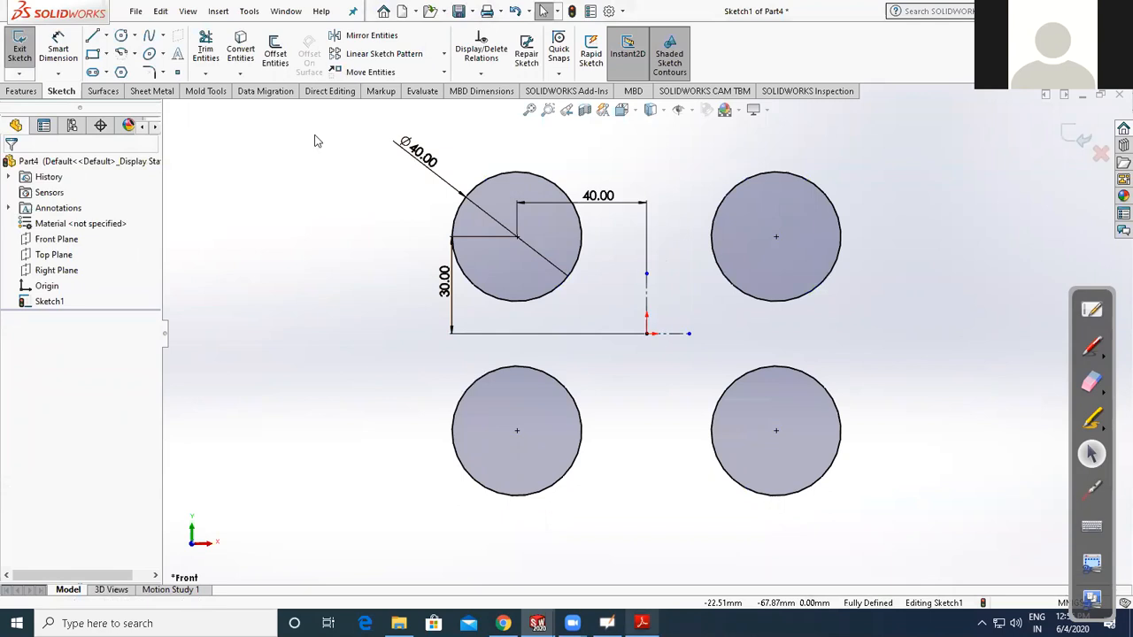
Check the plate drawing in the PDF, return to SOLIDWORKS and sketch a circle about 146 mm in radius, centered below the origin, enclosing the four circles
key(alt+Tab)
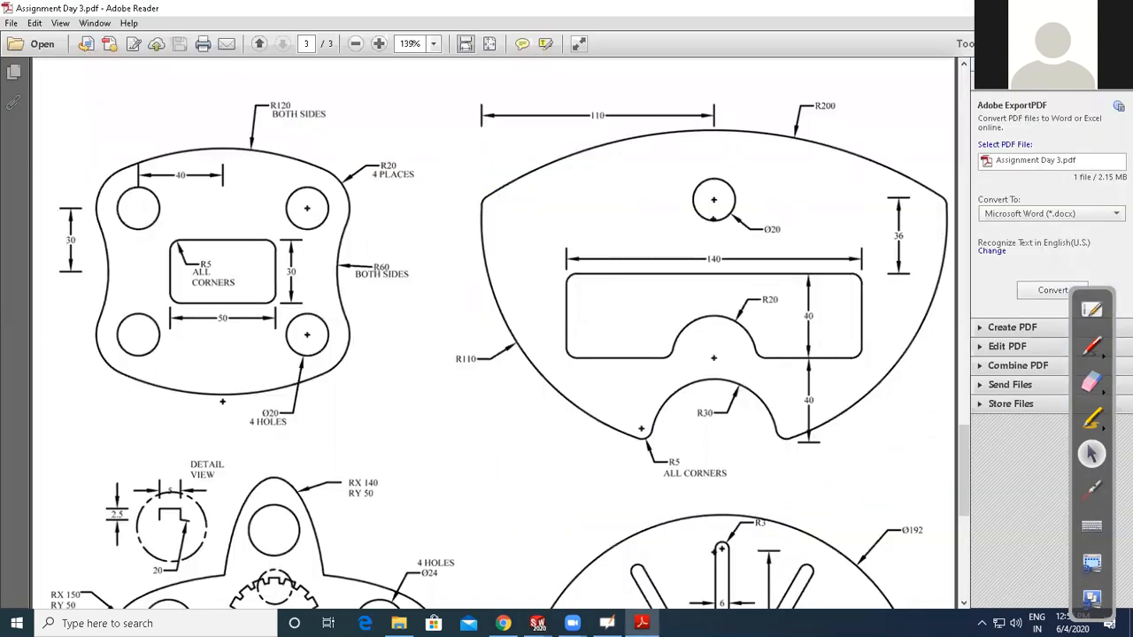
key(alt+Tab)
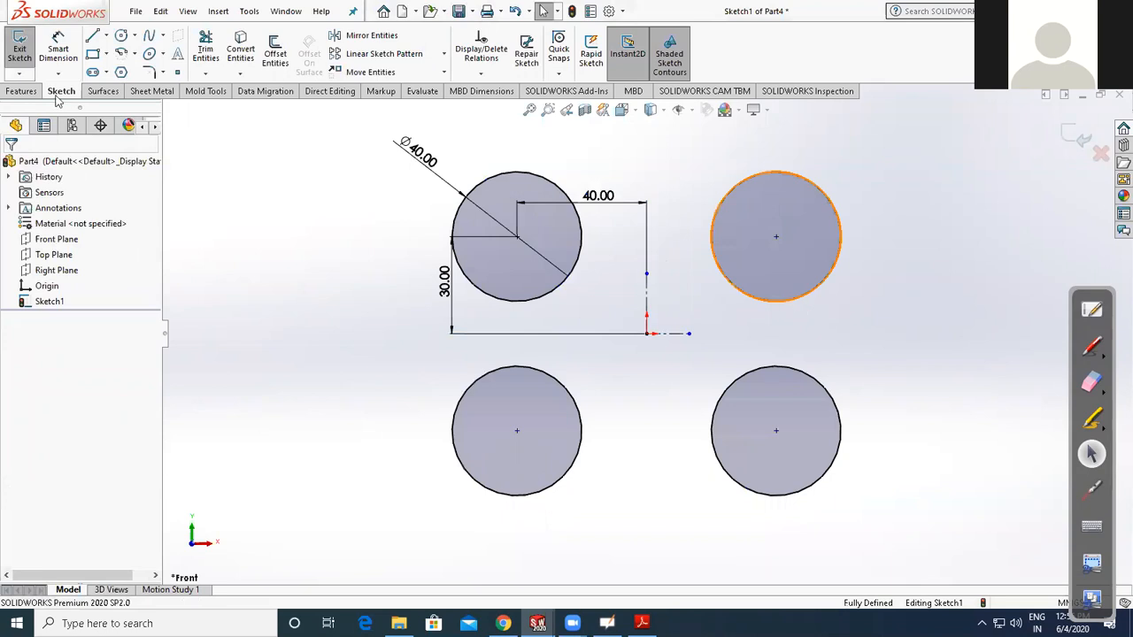
click(121, 37)
scroll(278, 245, up, 4)
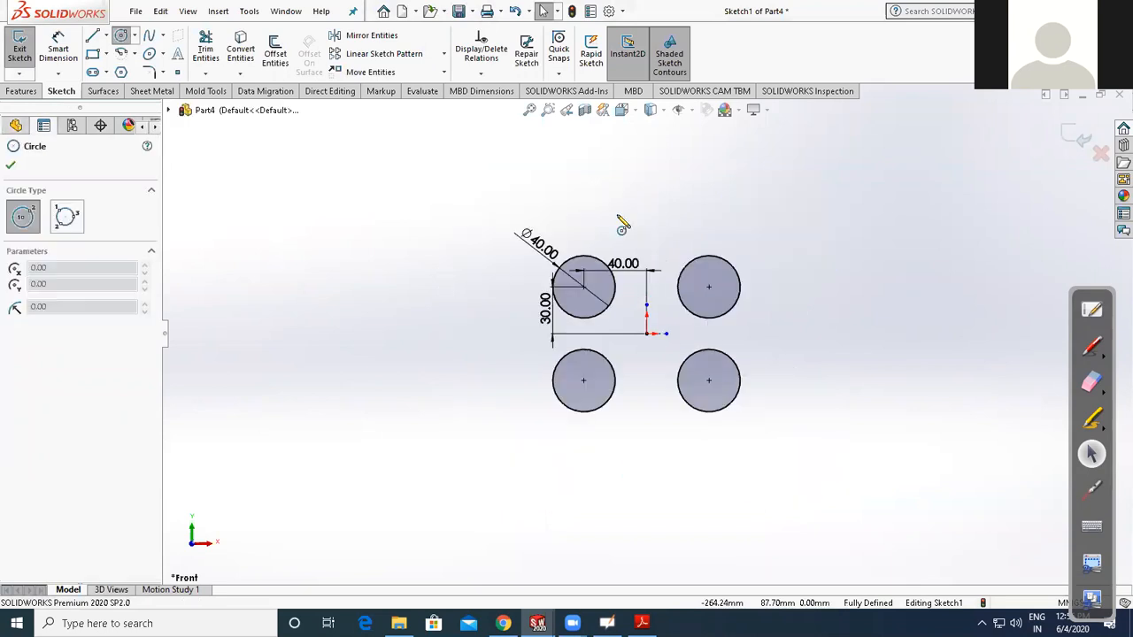
scroll(640, 387, down, 1)
click(626, 465)
click(619, 192)
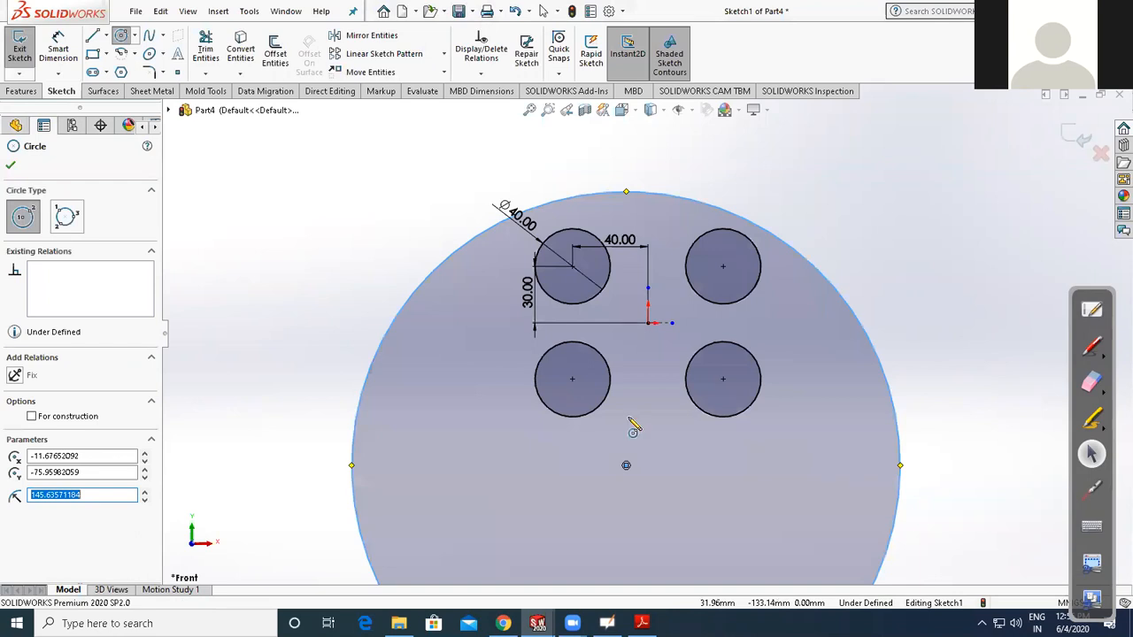
scroll(824, 326, down, 1)
key(Escape)
Make the large circle tangent to both upper corner circles
scroll(678, 226, up, 1)
scroll(677, 225, down, 1)
click(659, 226)
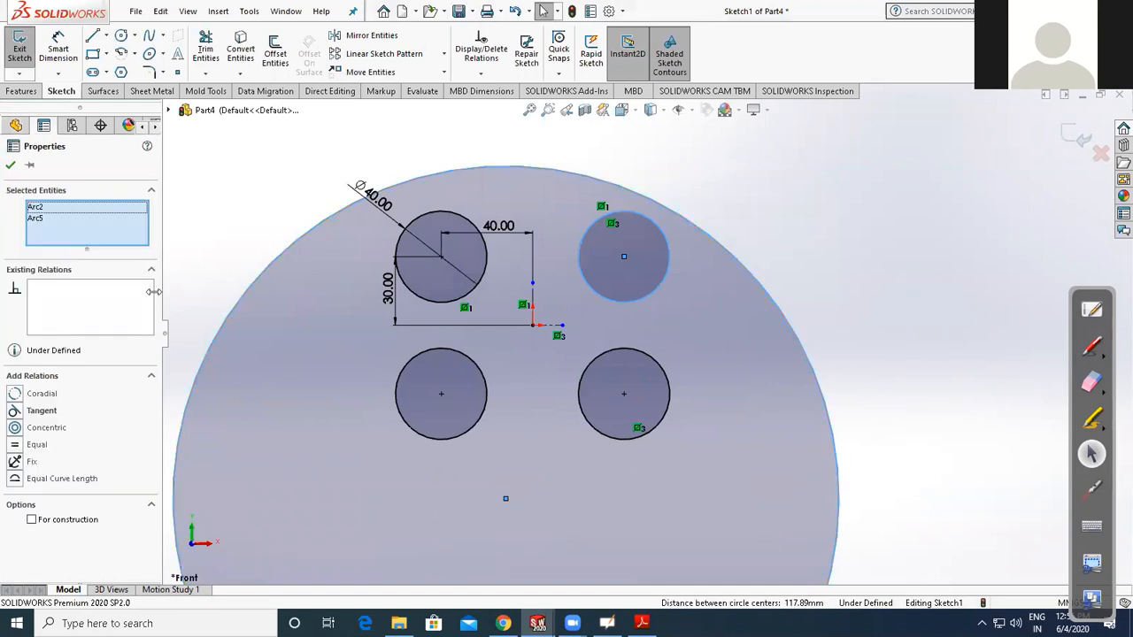
click(42, 411)
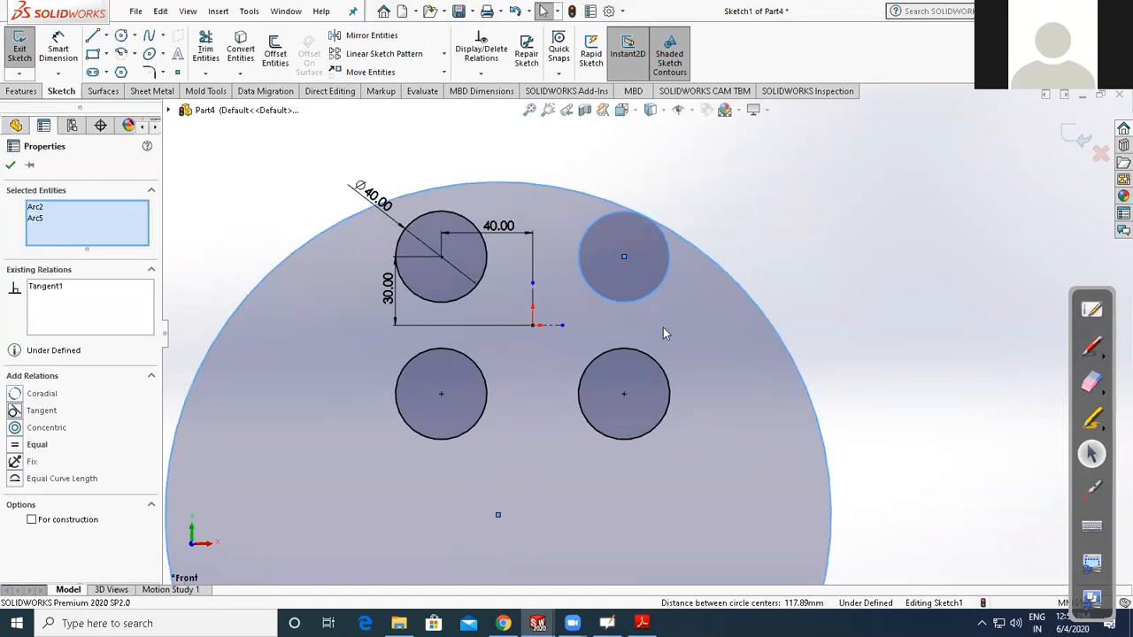
click(744, 237)
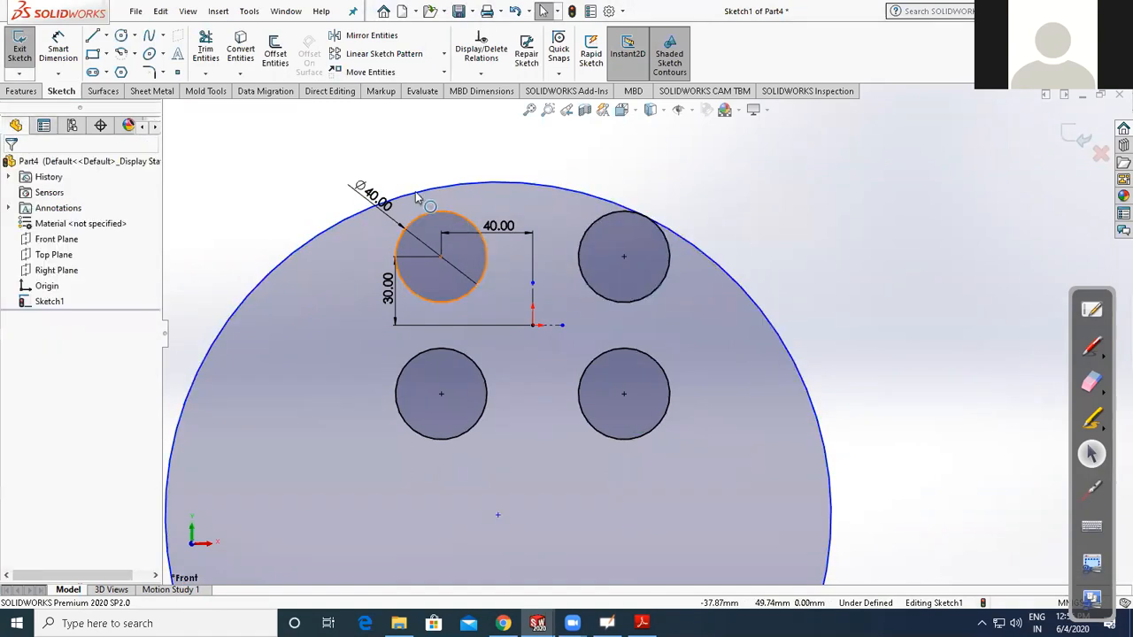
click(413, 218)
ctrl+click(440, 310)
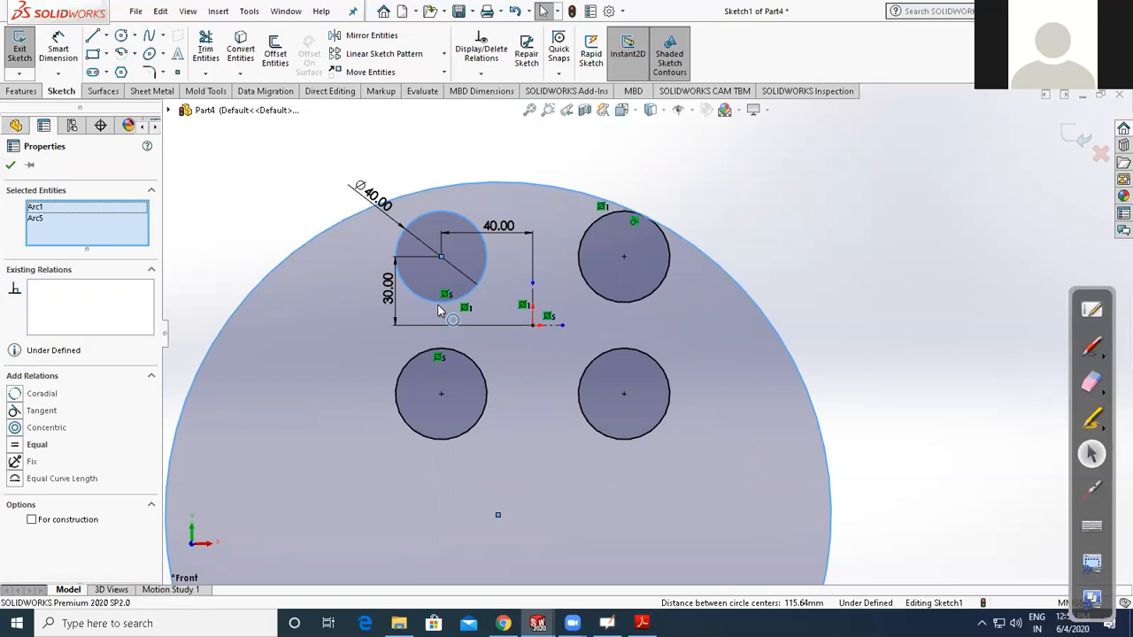
click(37, 412)
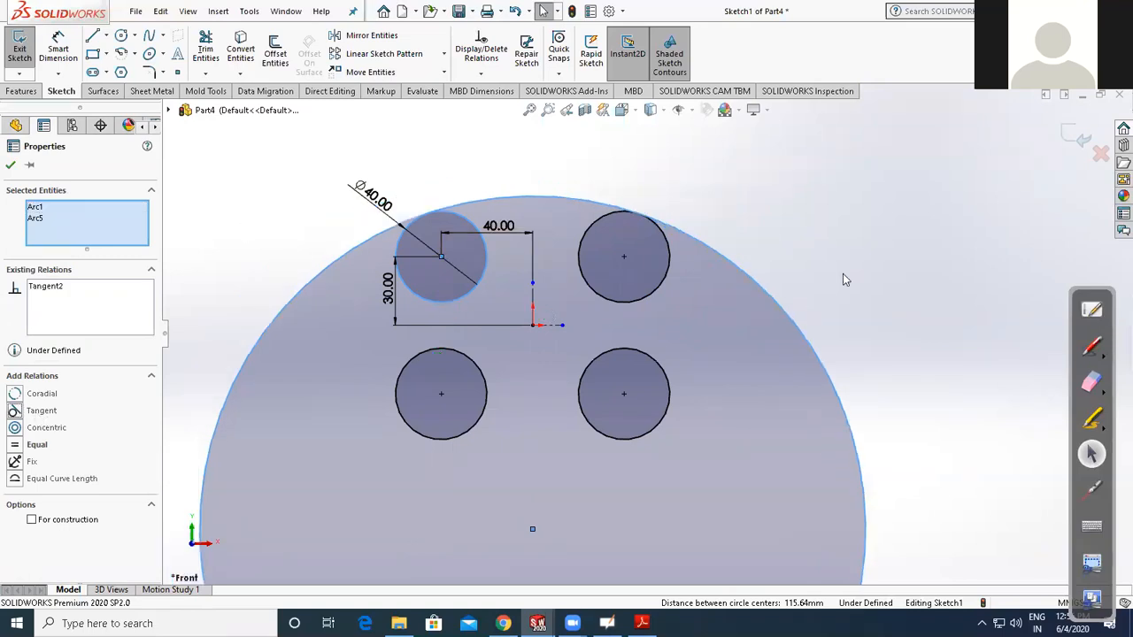
Trim the large circle to the arc bridging the two upper circles and set its radius to 120 mm
click(598, 380)
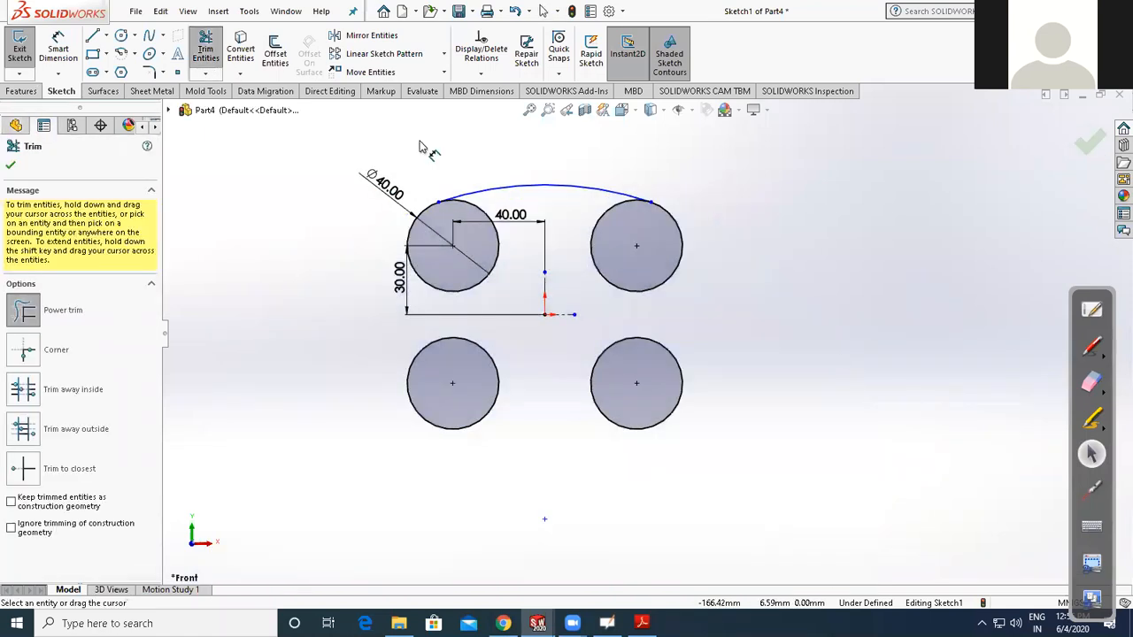
key(d)
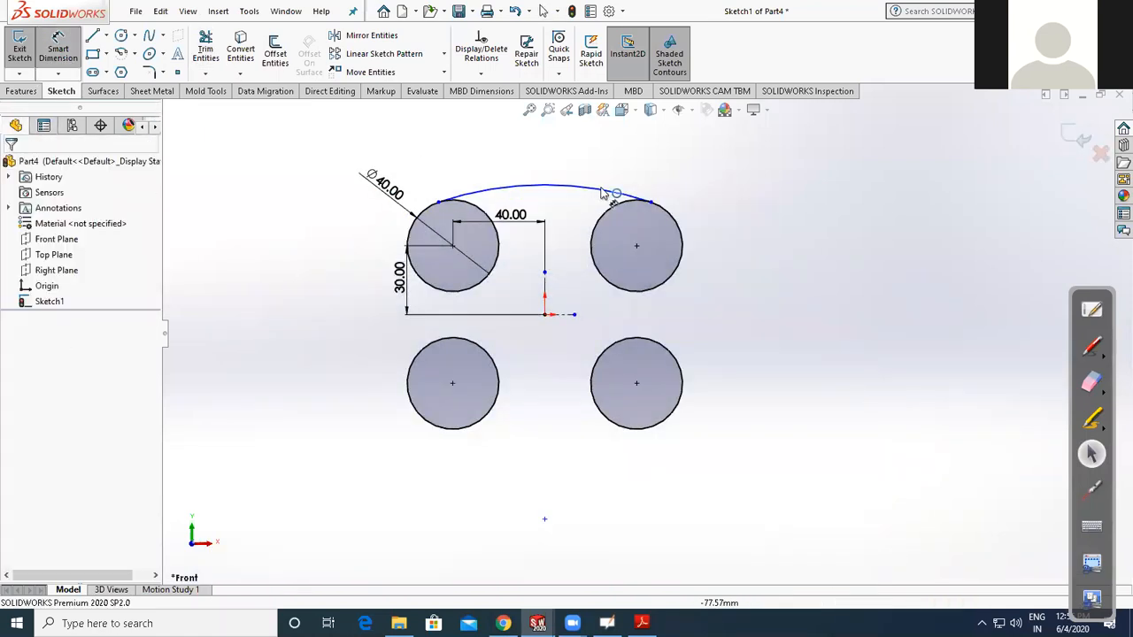
click(609, 176)
click(609, 175)
text(120)
key(Return)
key(Escape)
Mirror the R120 arc about the horizontal centerline to form the lower edge
scroll(611, 176, down, 2)
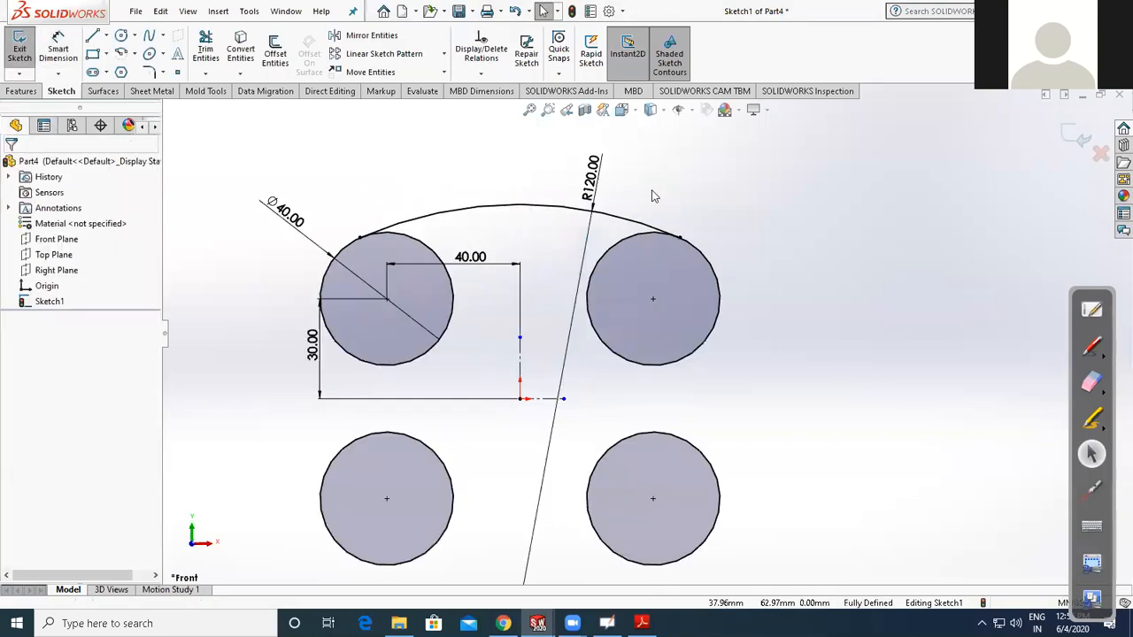
scroll(306, 101, up, 1)
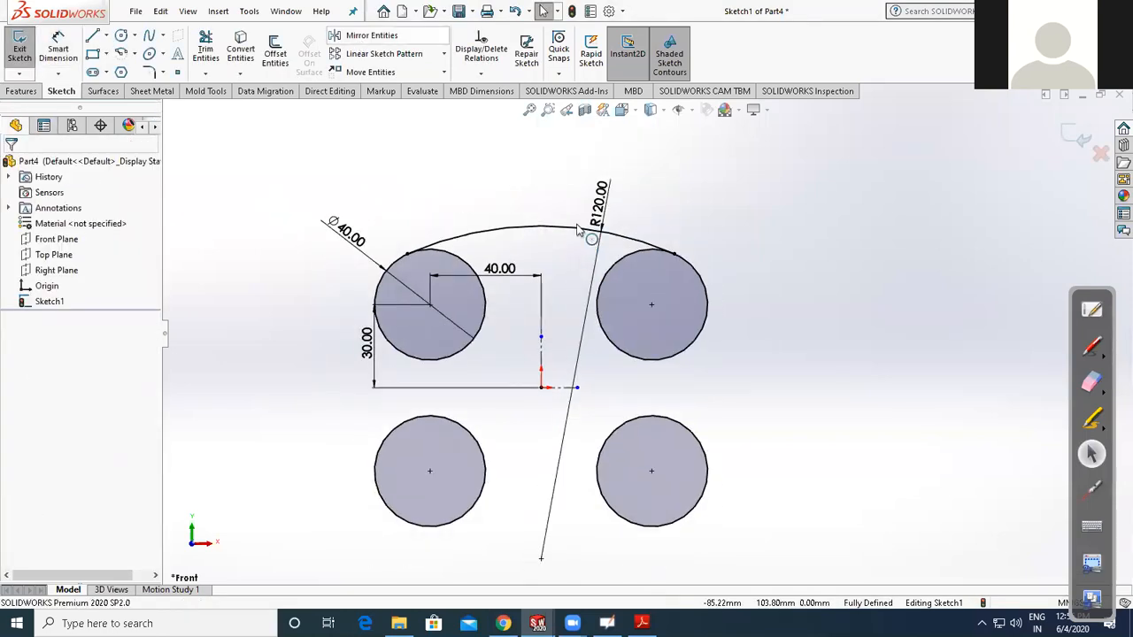
click(365, 36)
click(566, 228)
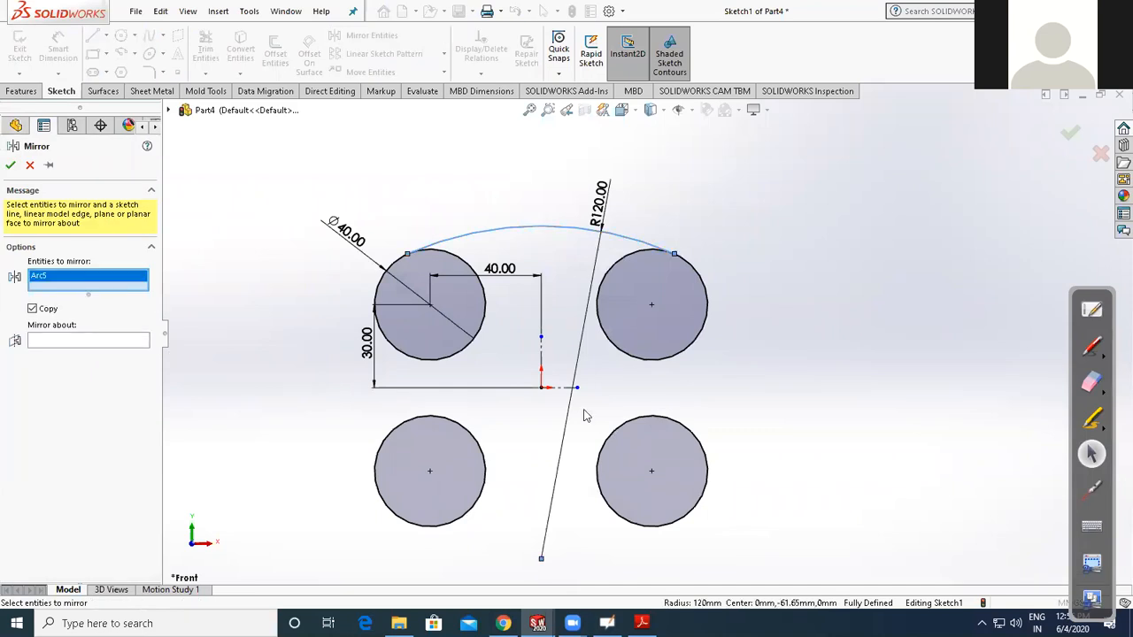
right_click(570, 395)
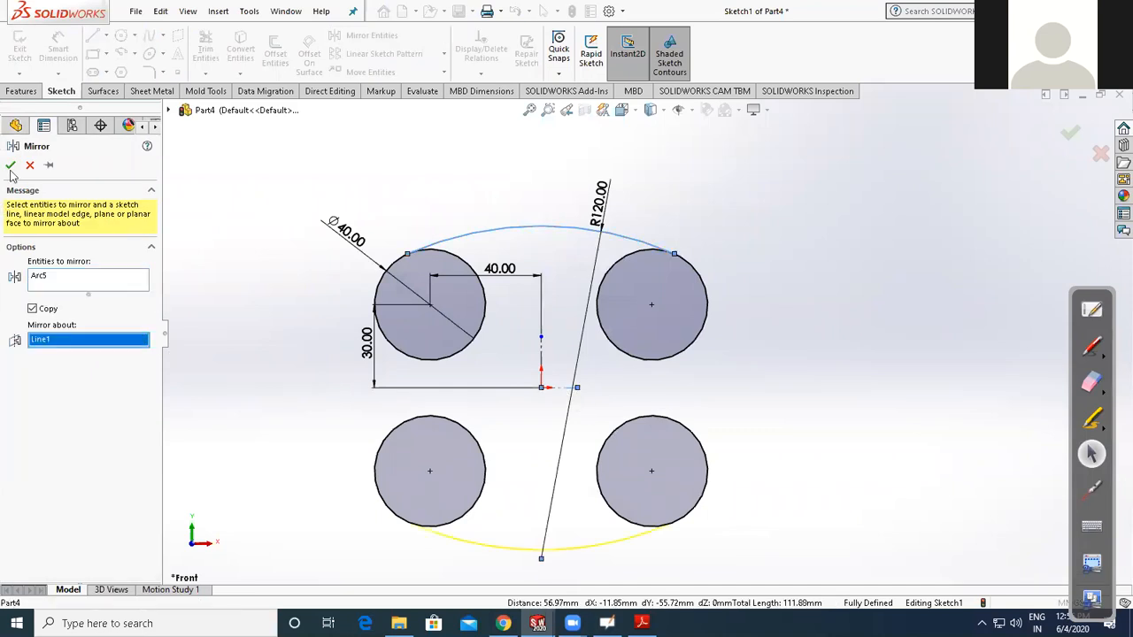
right_click(787, 341)
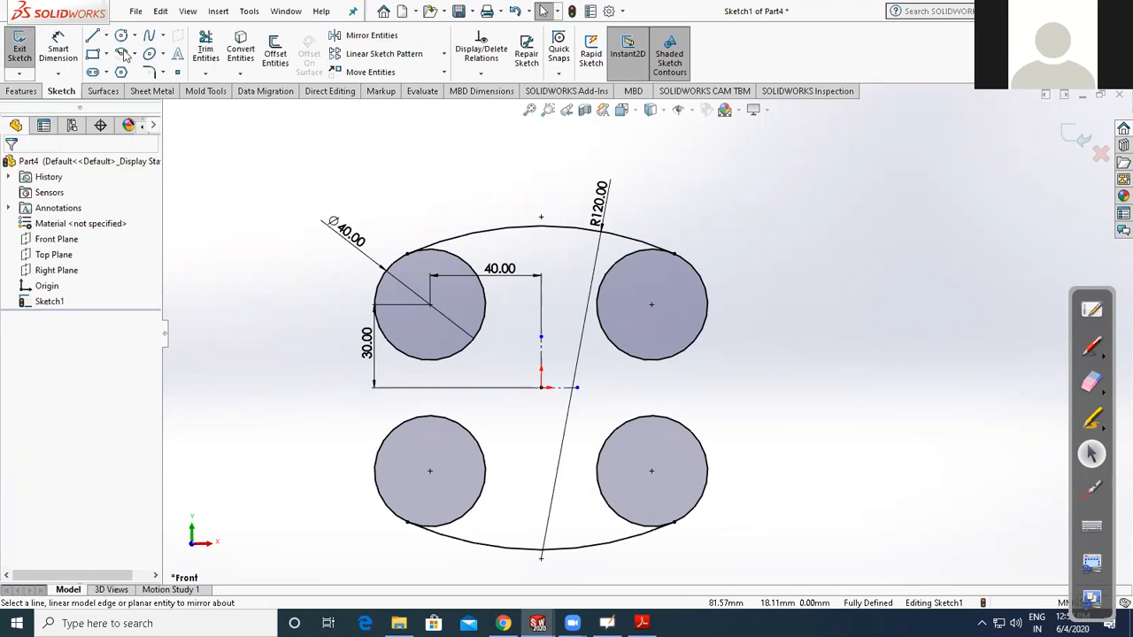
Sketch a circle about 33 mm in radius beside the two left corner circles and make it tangent to both
click(253, 410)
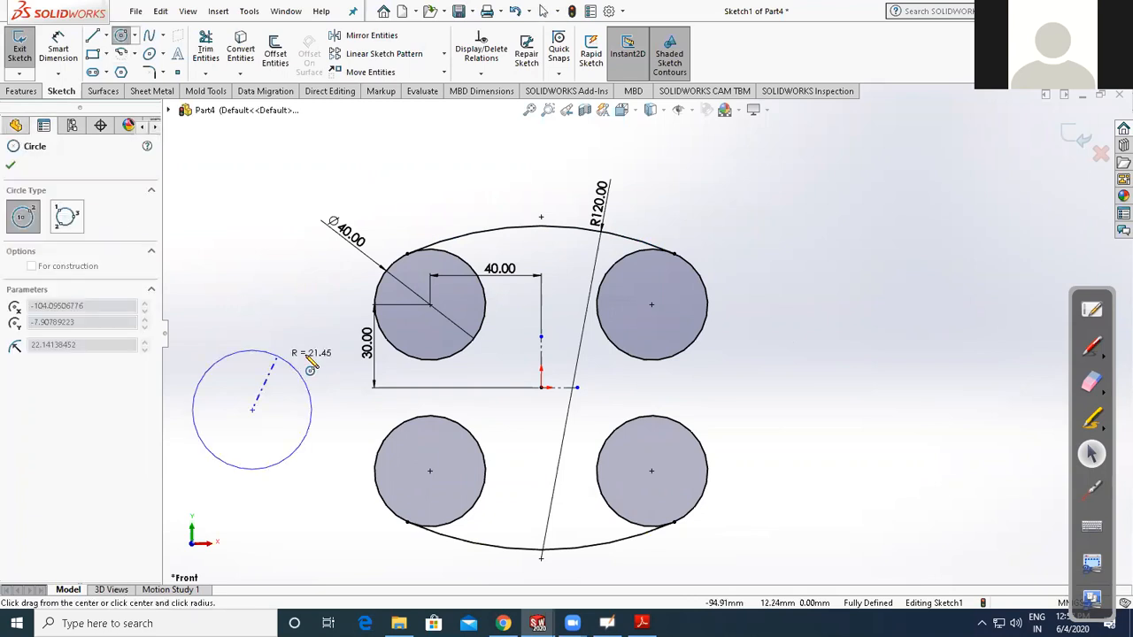
click(311, 340)
click(407, 355)
ctrl+click(340, 382)
click(55, 408)
click(364, 440)
ctrl+click(376, 449)
click(55, 410)
click(213, 203)
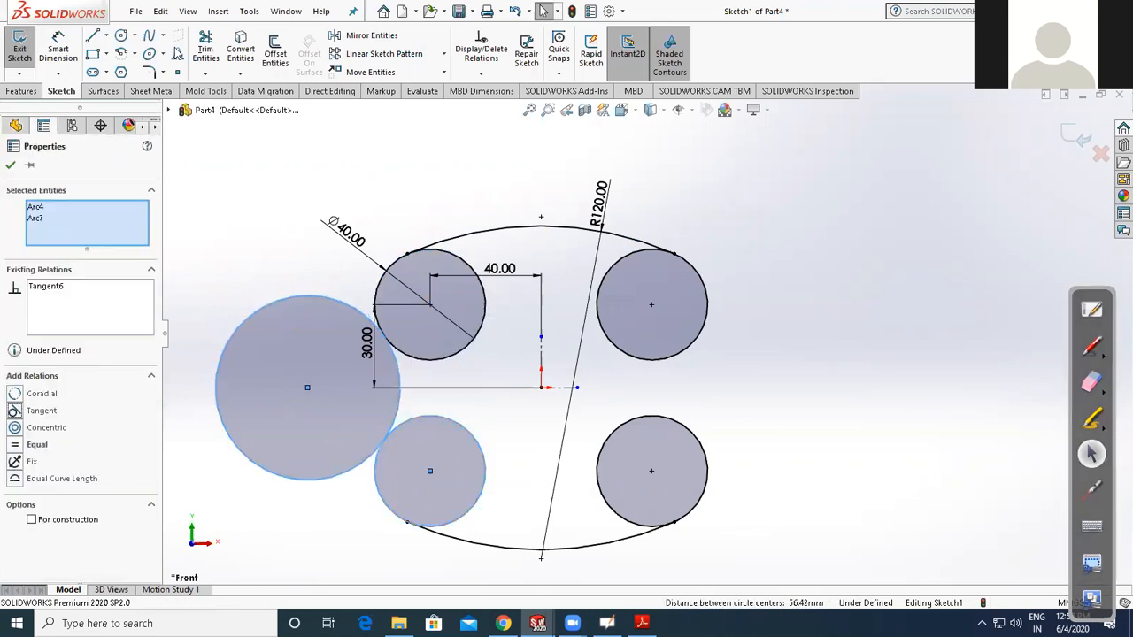
Trim the side circle to the arc joining the two left corner circles and set its radius to 60 mm
click(205, 51)
drag(234, 288, 260, 308)
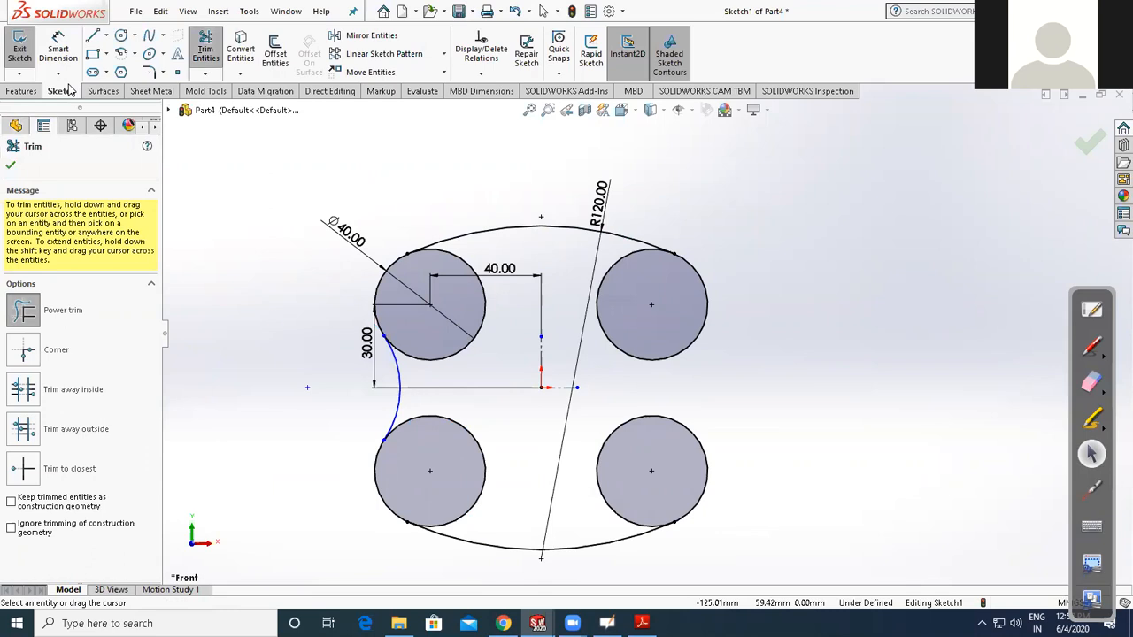
click(59, 49)
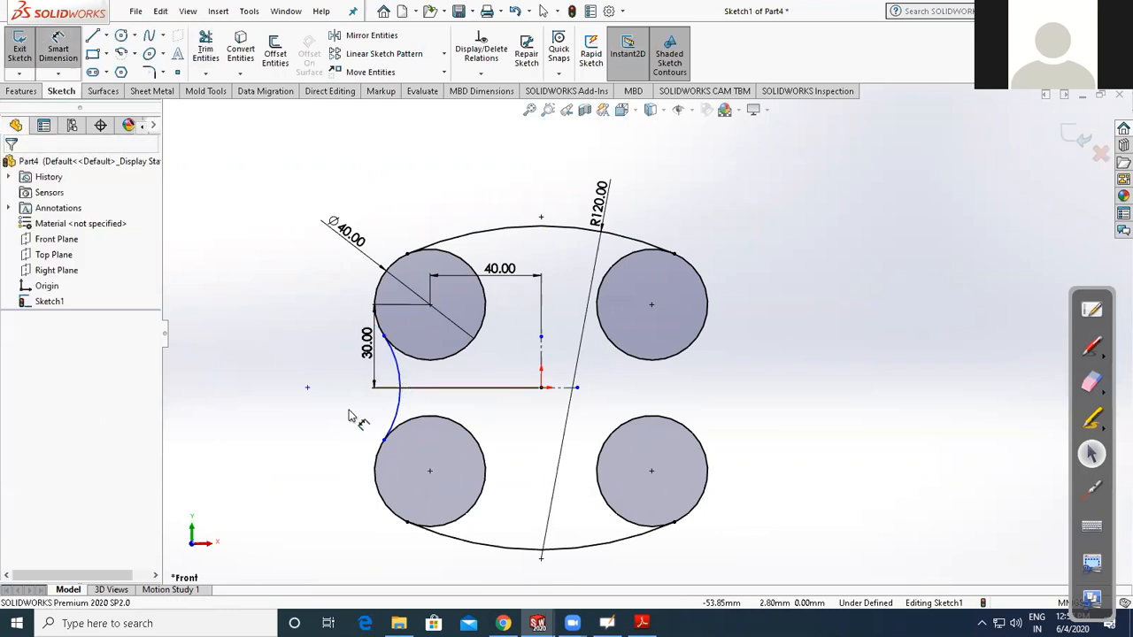
click(395, 401)
click(358, 409)
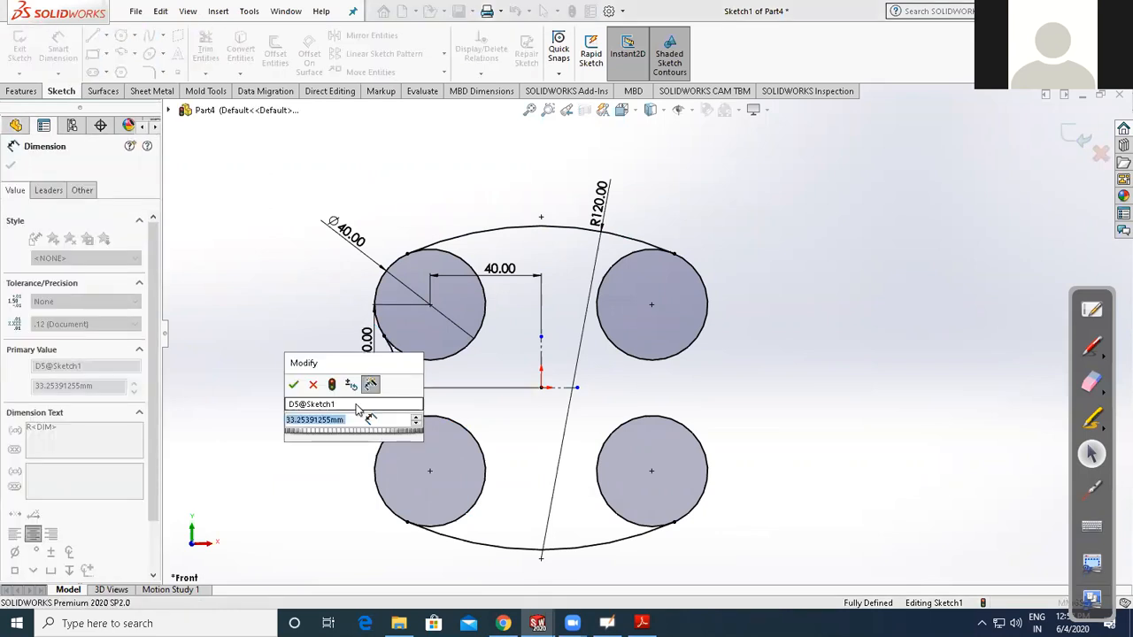
text(60)
key(Return)
Mirror the R60 side arc about the vertical centerline
click(374, 37)
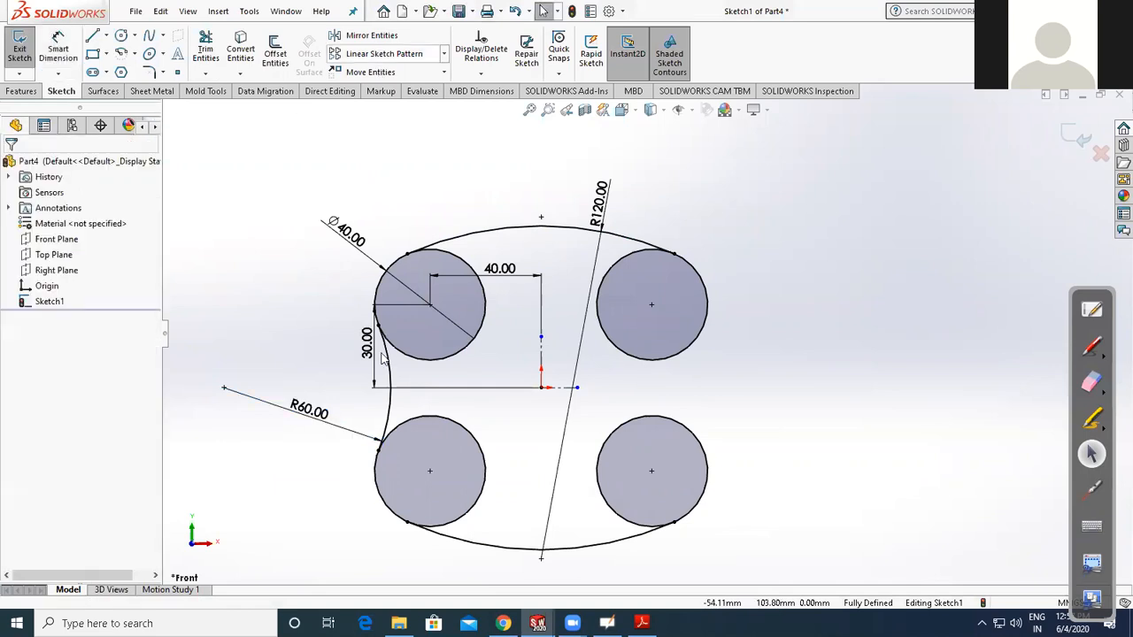
click(387, 357)
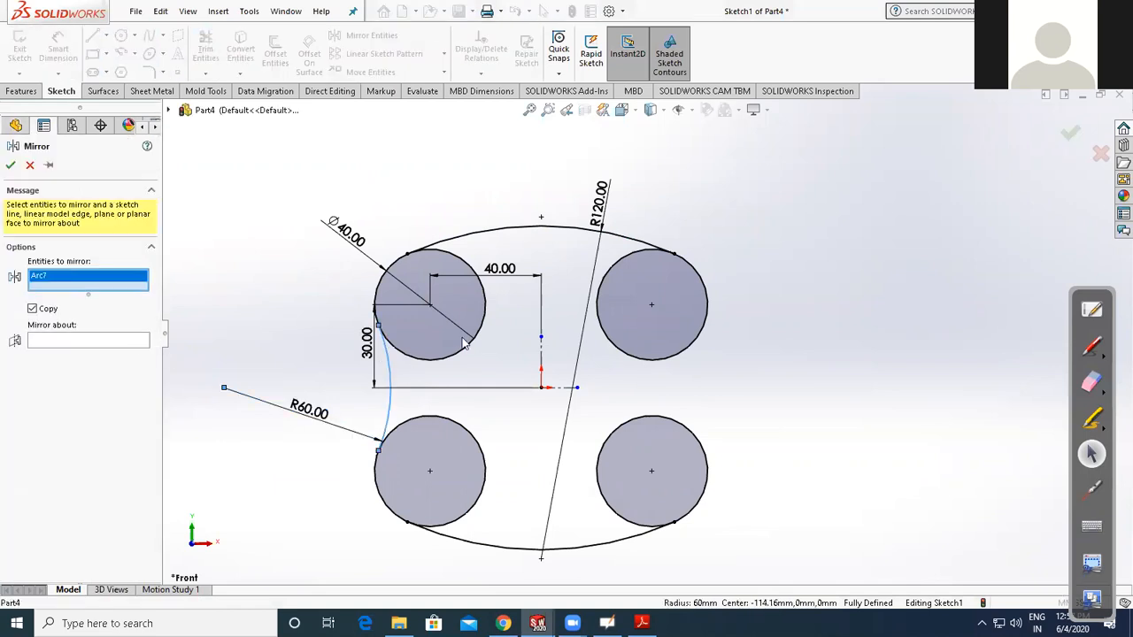
right_click(542, 343)
click(542, 350)
click(11, 167)
Trim away the inner portions of the four corner circles to leave one continuous plate outline
drag(451, 321, 458, 426)
drag(638, 432, 637, 341)
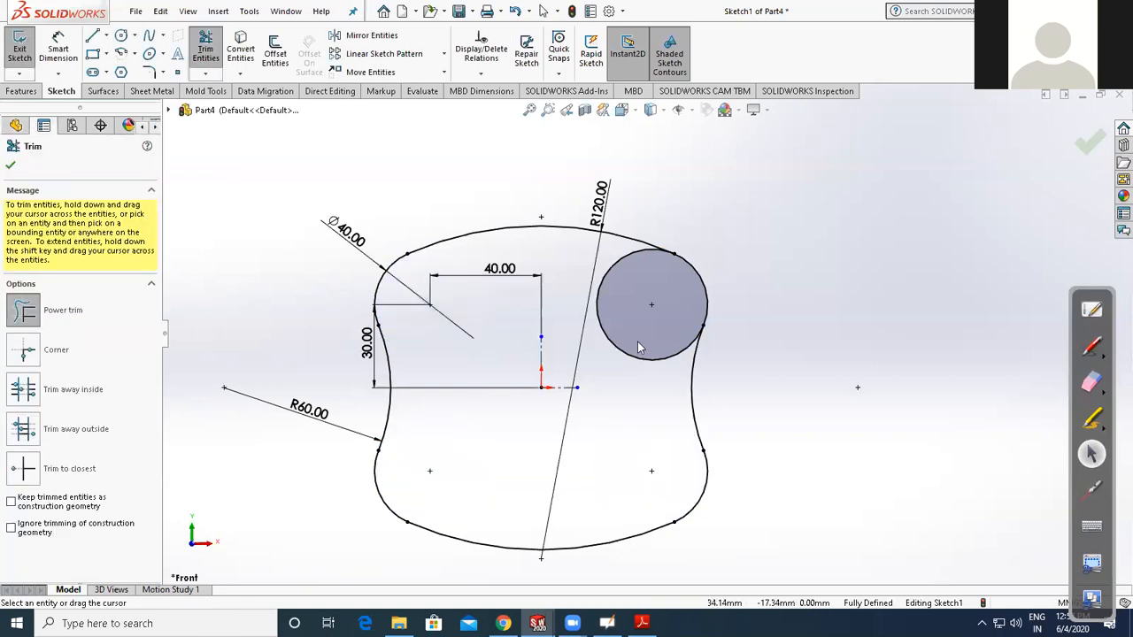
scroll(637, 342, down, 2)
key(Escape)
Sketch a circle centred on the upper-left corner arc's centre and set its diameter to 20 mm
click(121, 37)
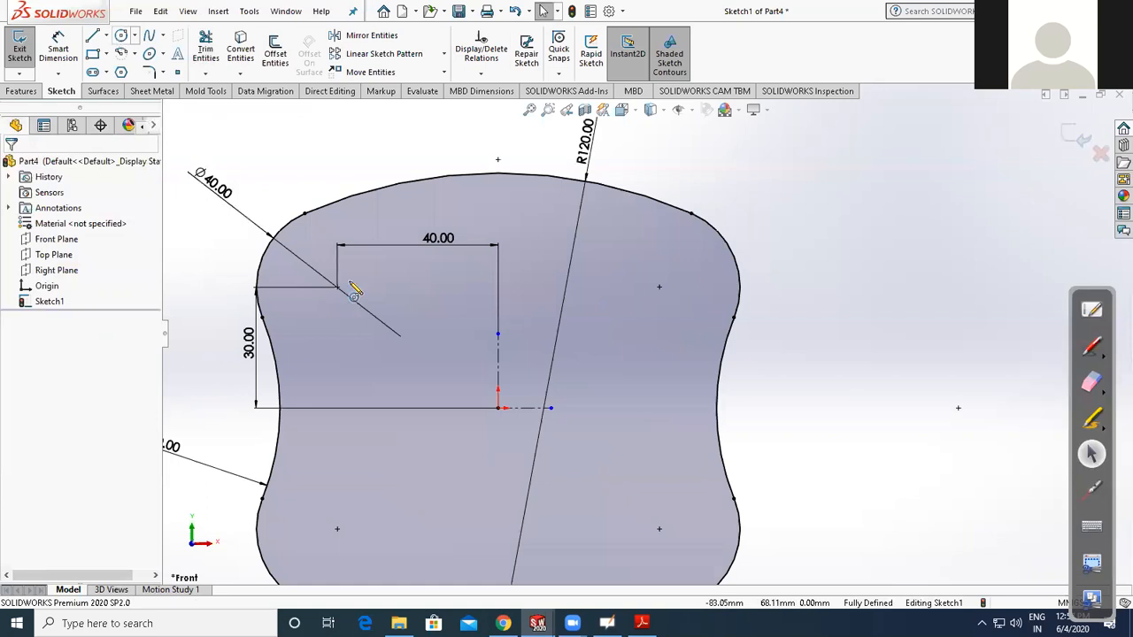
click(408, 339)
key(Escape)
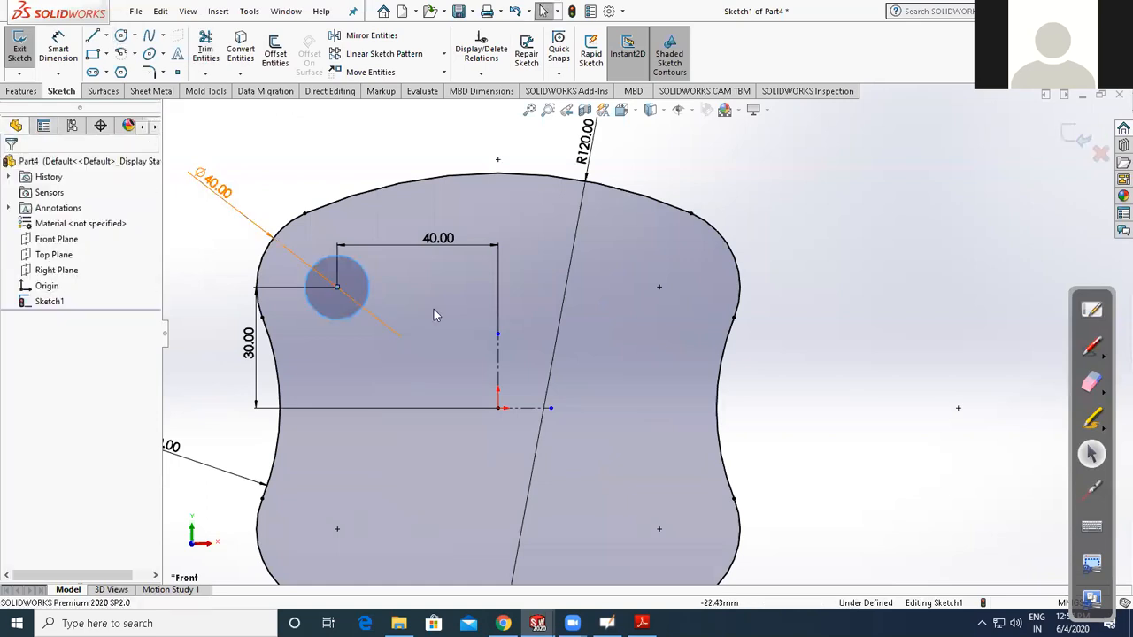
scroll(427, 326, up, 2)
click(58, 55)
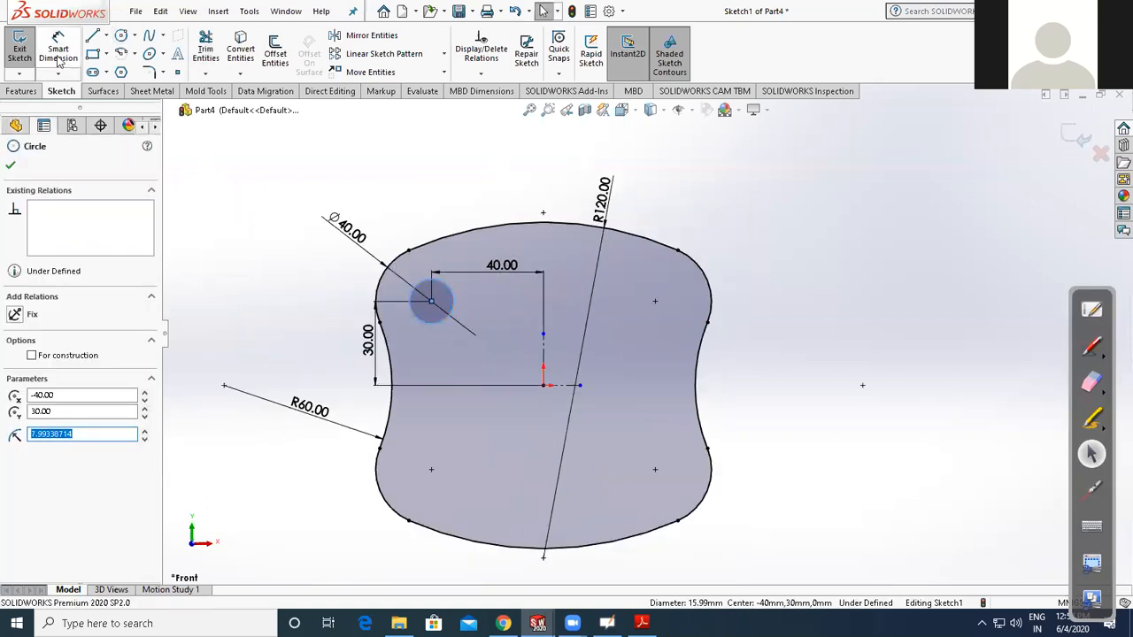
click(453, 289)
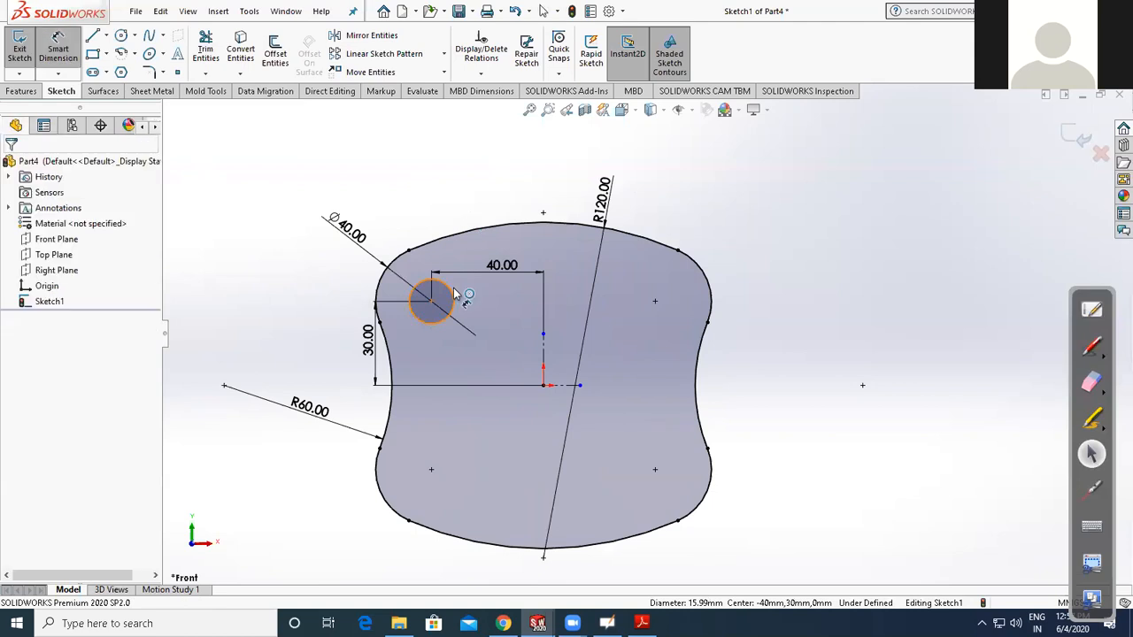
click(447, 210)
text(20.00mm)
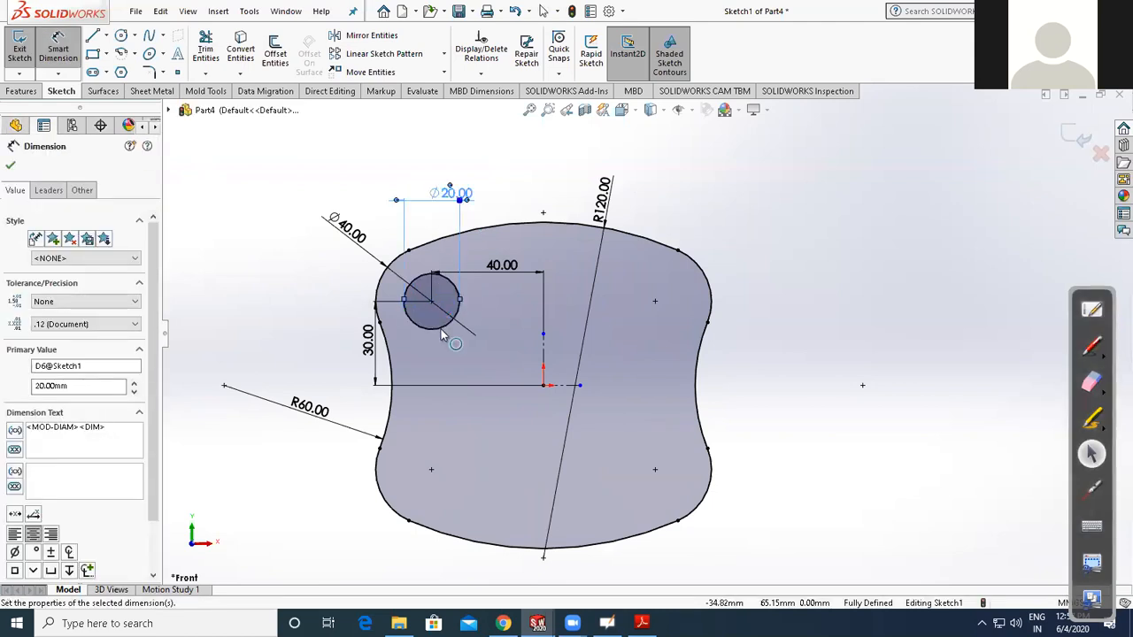
key(Return)
Mirror the 20 mm hole about the vertical centerline and both upper holes about the horizontal centerline, giving four corner holes
click(441, 328)
click(371, 35)
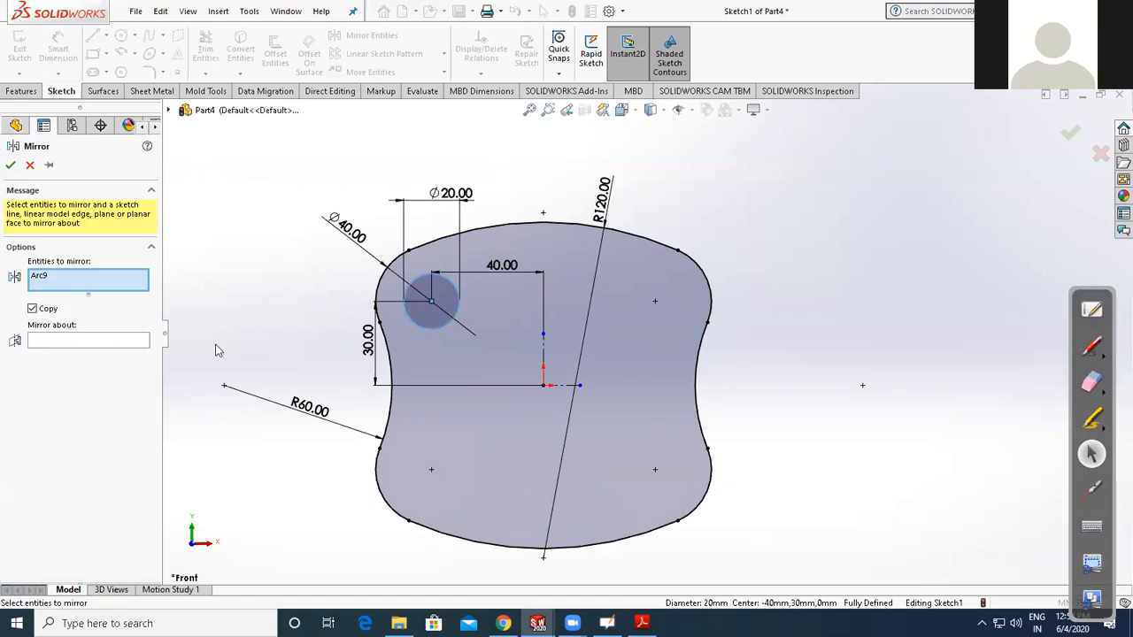
click(544, 356)
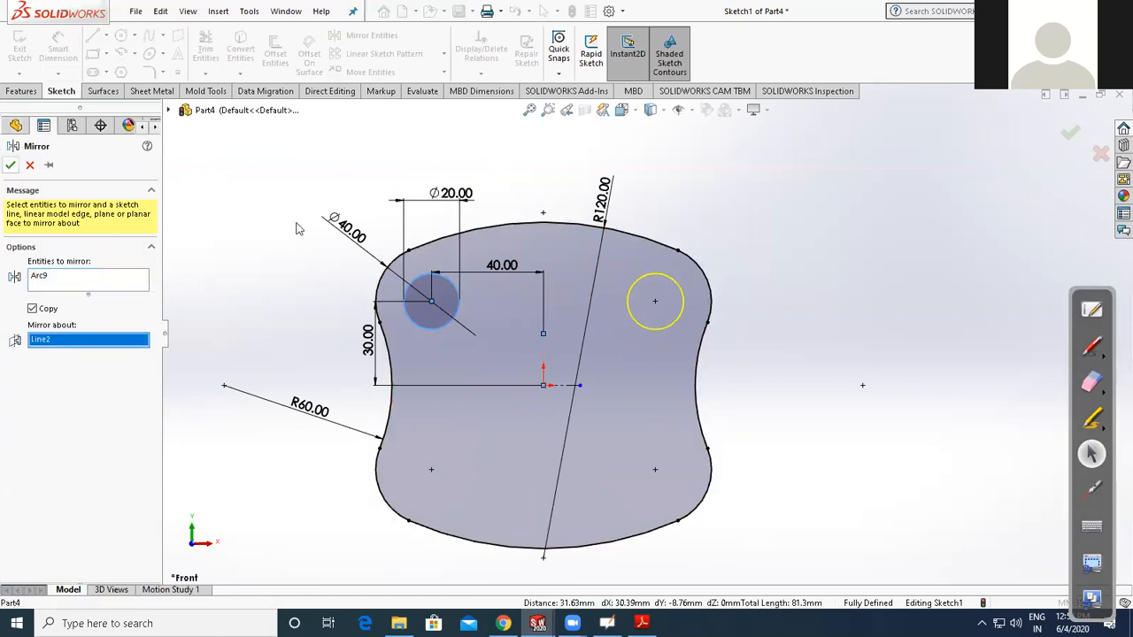
click(11, 166)
key(Return)
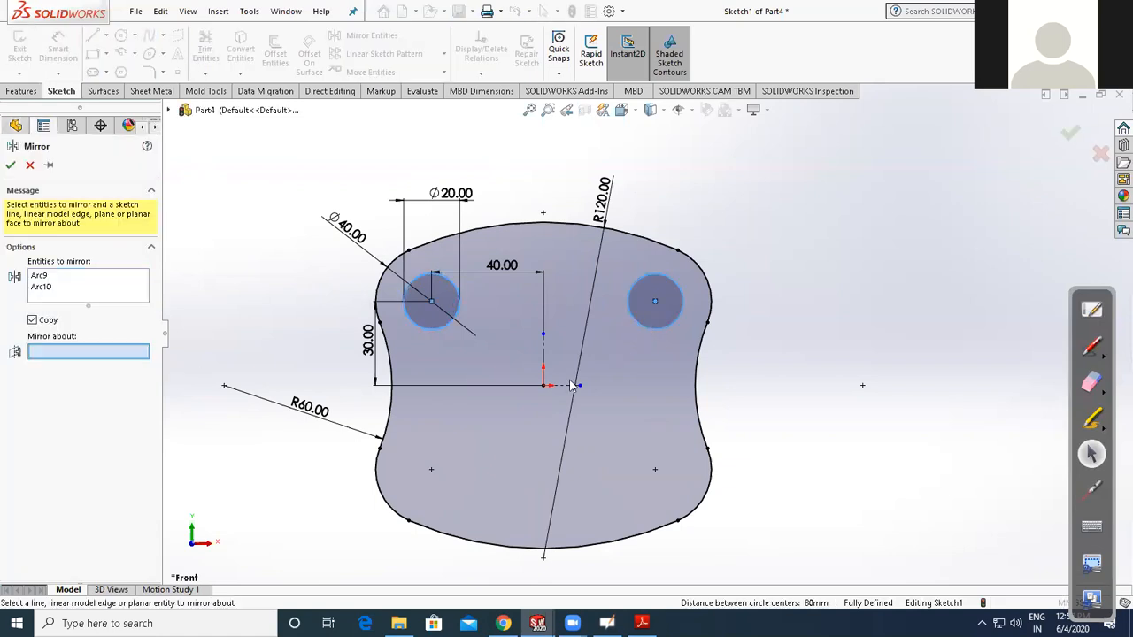
key(Return)
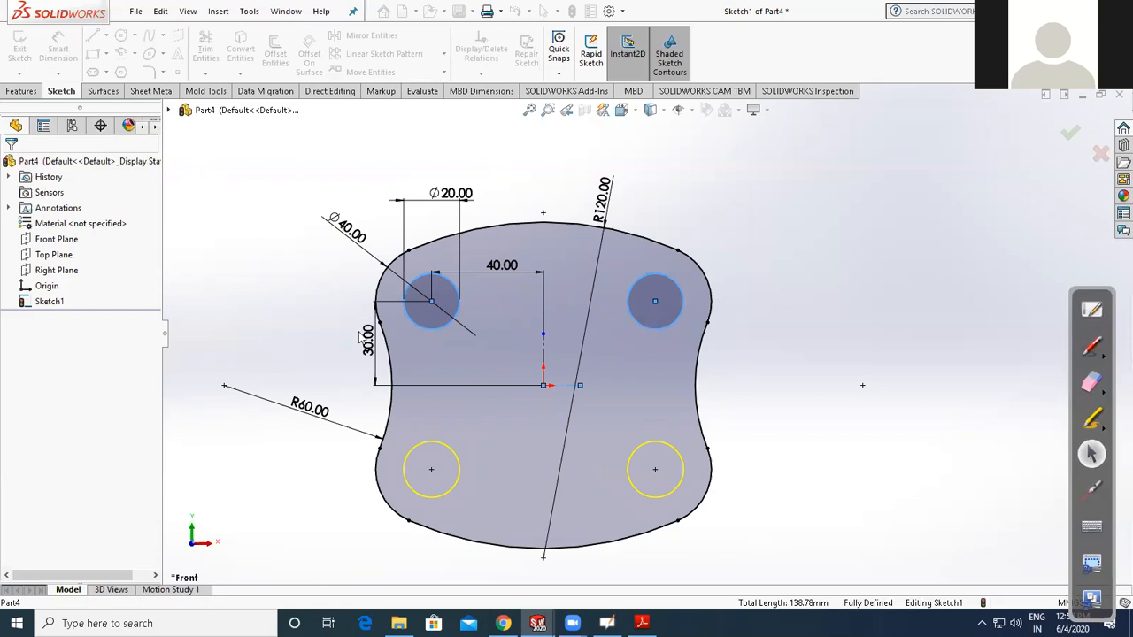
scroll(598, 437, up, 2)
key(f)
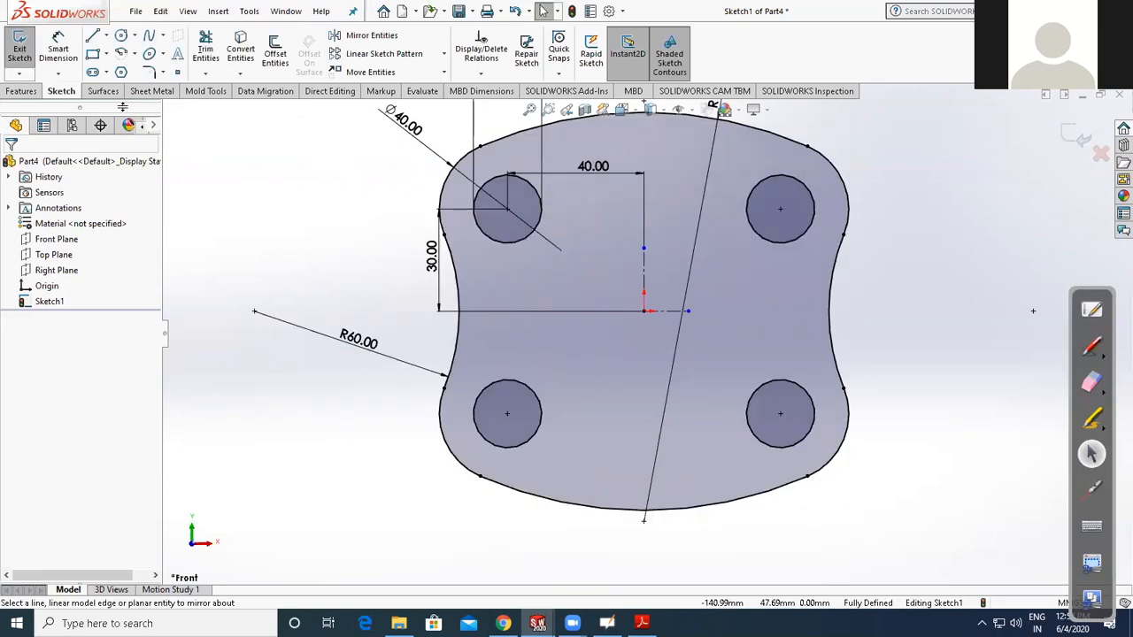
Sketch a corner rectangle about 50 mm wide and 22 mm high around the origin in the middle of the plate
click(87, 53)
scroll(725, 316, down, 1)
scroll(745, 312, down, 1)
drag(465, 262, 709, 373)
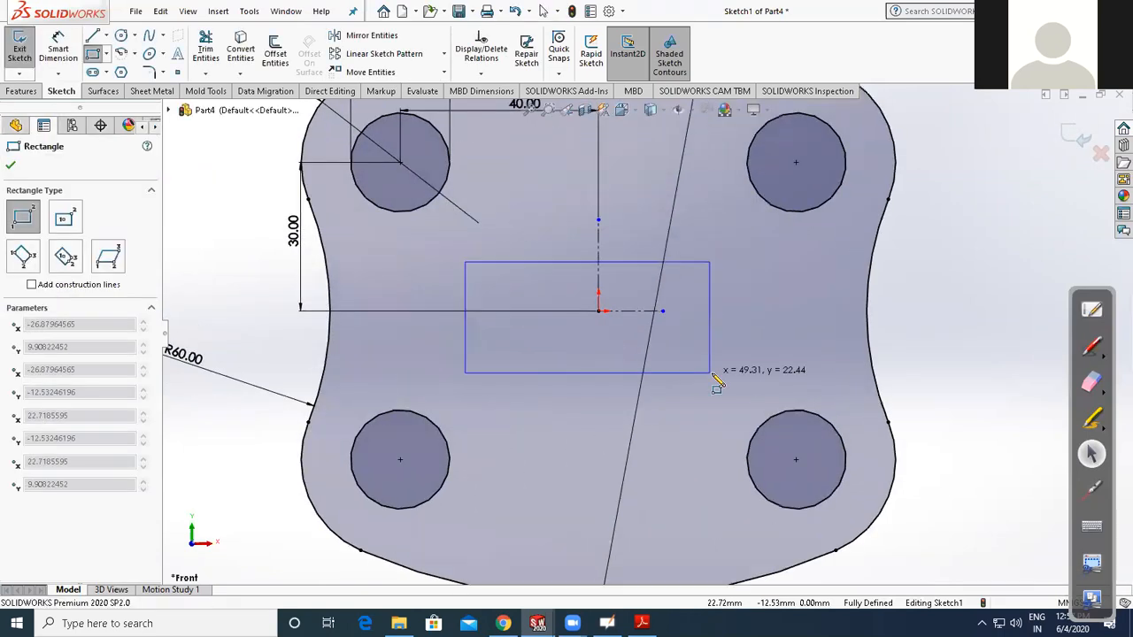
Make the rectangle's vertical sides symmetric about the vertical centerline and its horizontal sides symmetric about the horizontal centerline
click(467, 299)
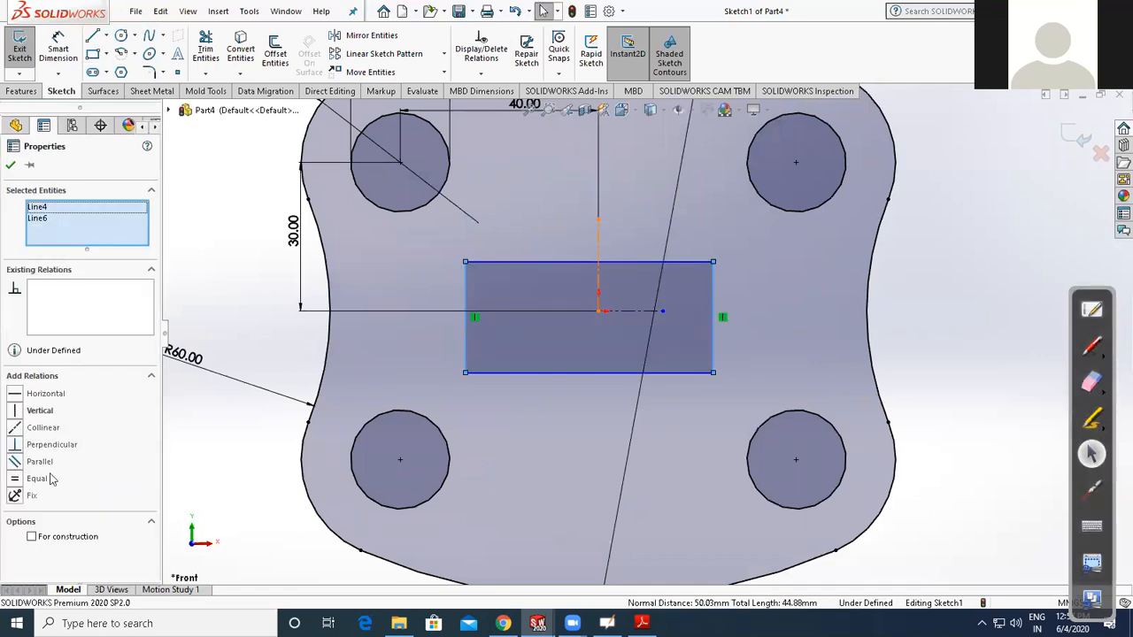
click(700, 262)
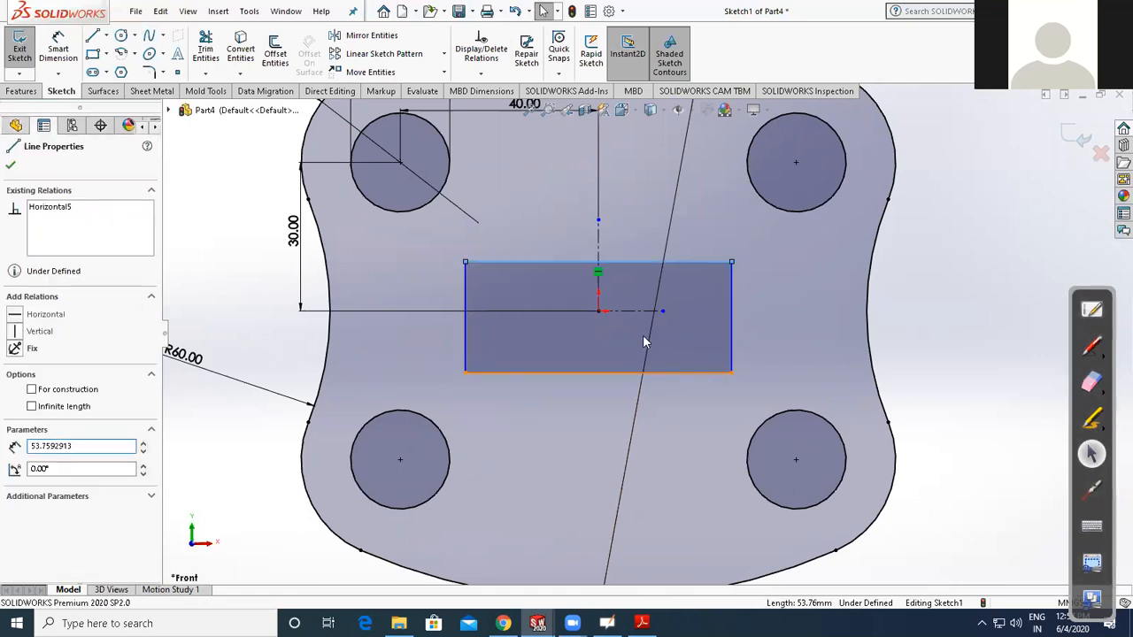
ctrl+click(639, 372)
click(49, 479)
click(211, 439)
Dimension the central rectangle to 50 mm wide and 30 mm high
click(67, 60)
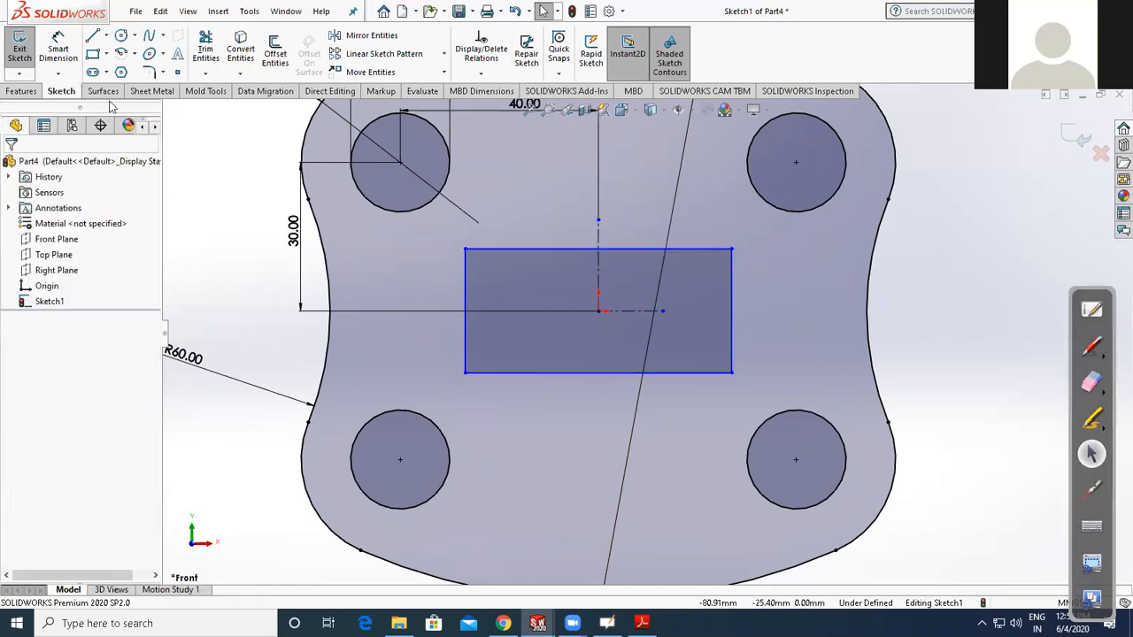
click(732, 312)
click(664, 426)
text(50)
key(Return)
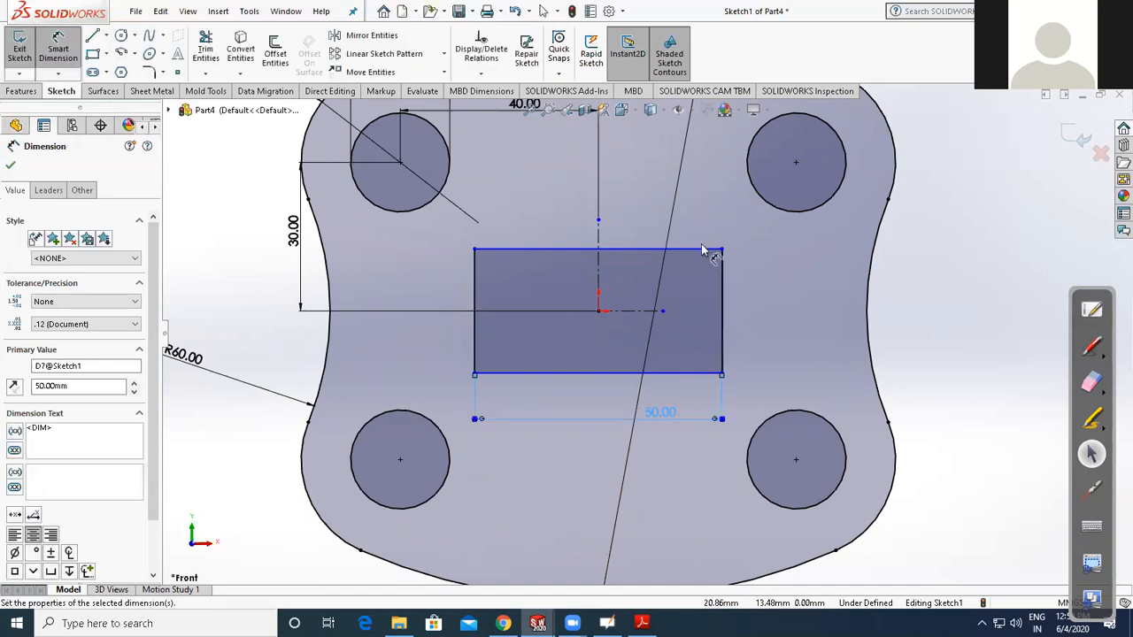
click(688, 375)
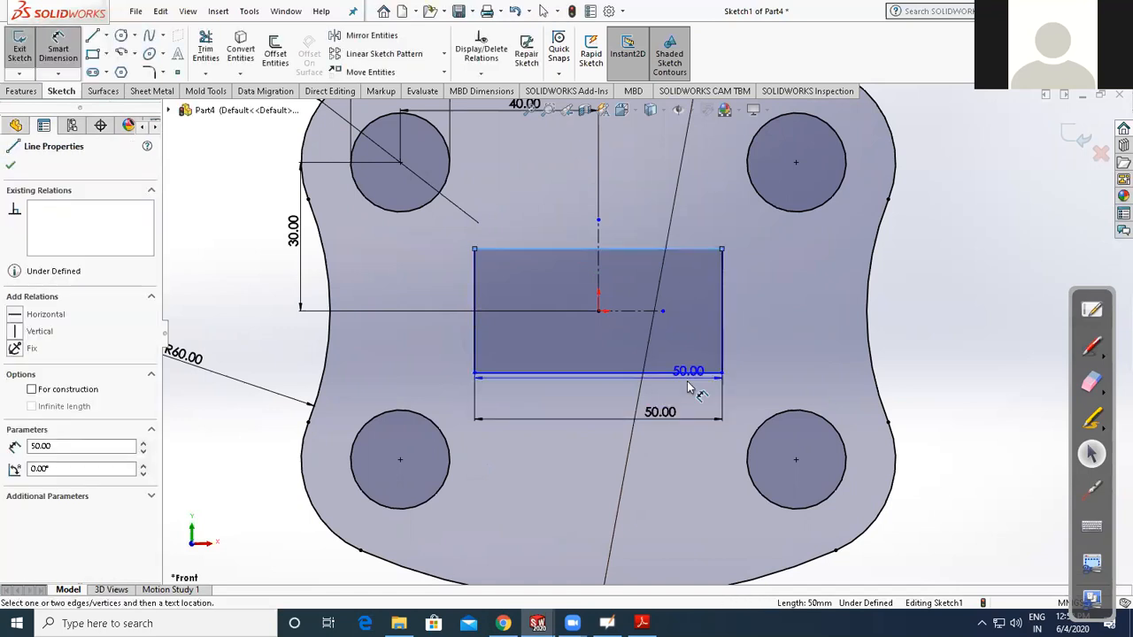
click(722, 249)
click(751, 348)
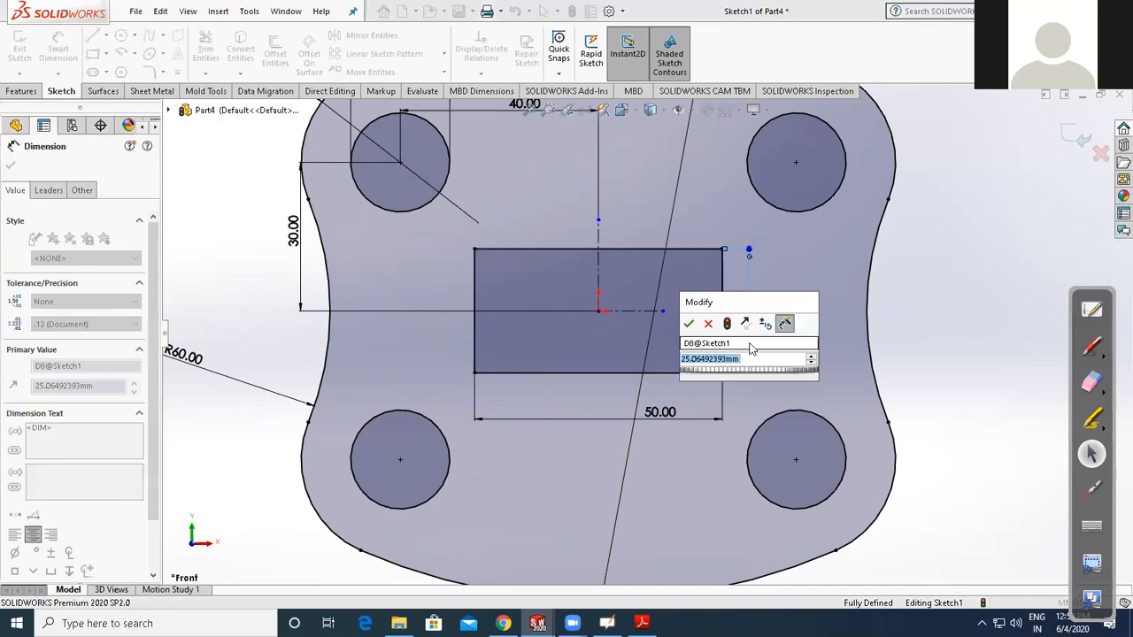
text(30)
key(Return)
key(Escape)
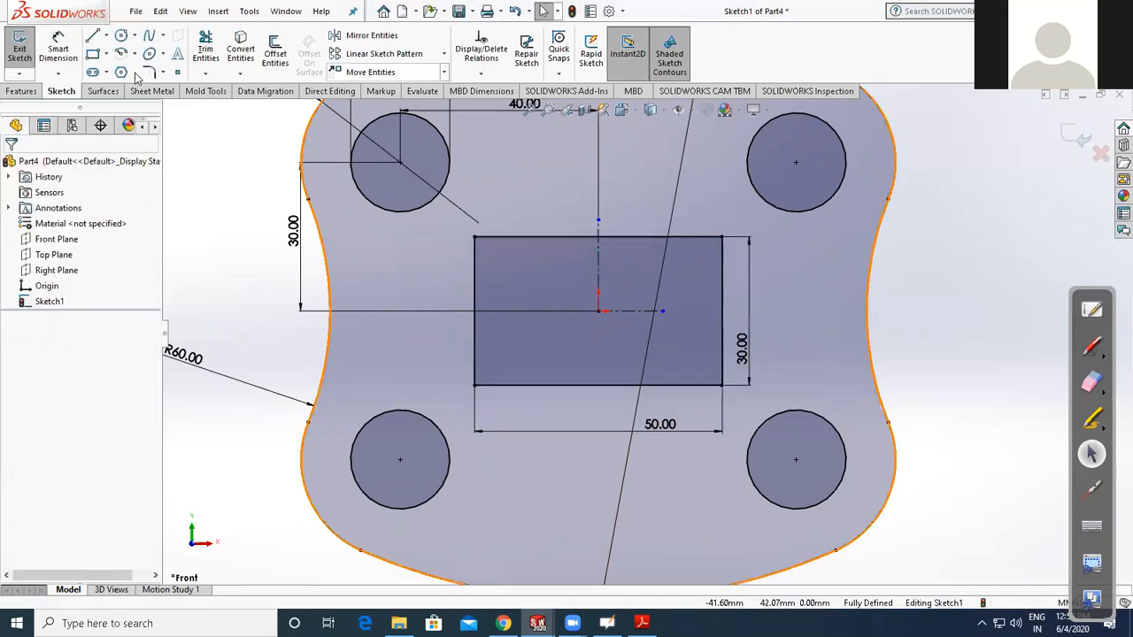
Round all four corners of the central rectangle with 5 mm sketch fillets
click(150, 73)
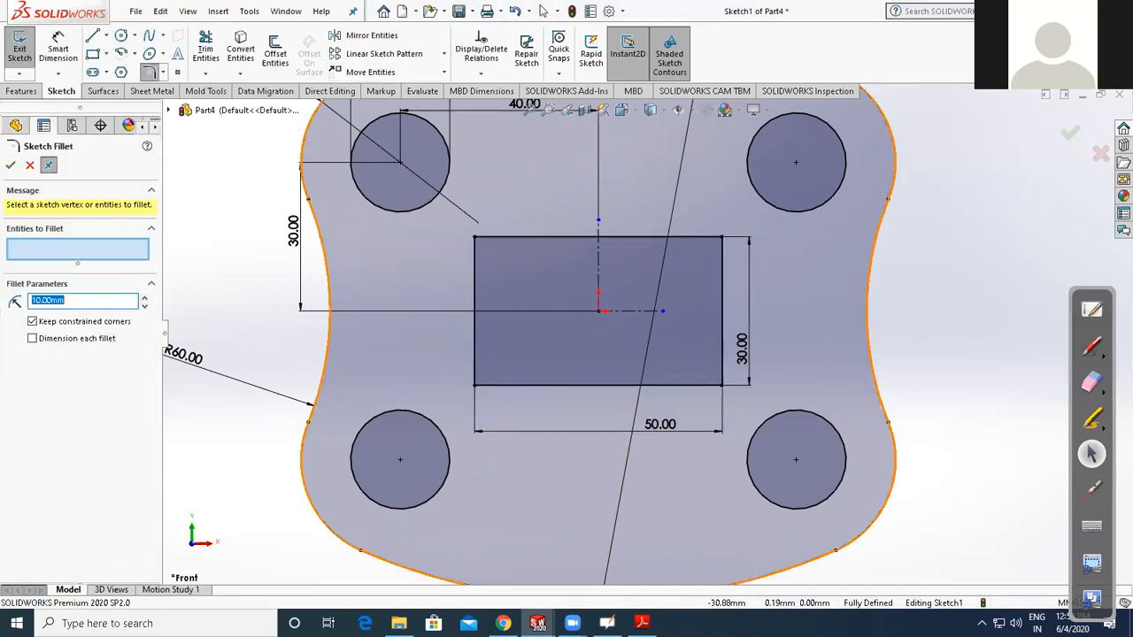
text(5)
key(Return)
click(472, 235)
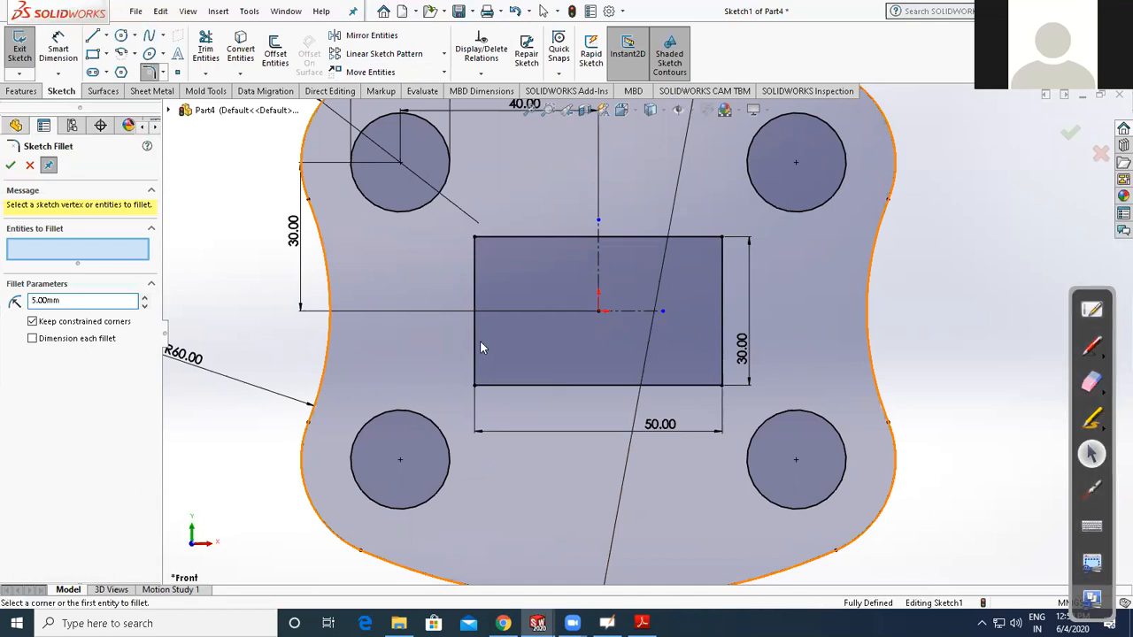
click(721, 384)
click(722, 237)
click(7, 164)
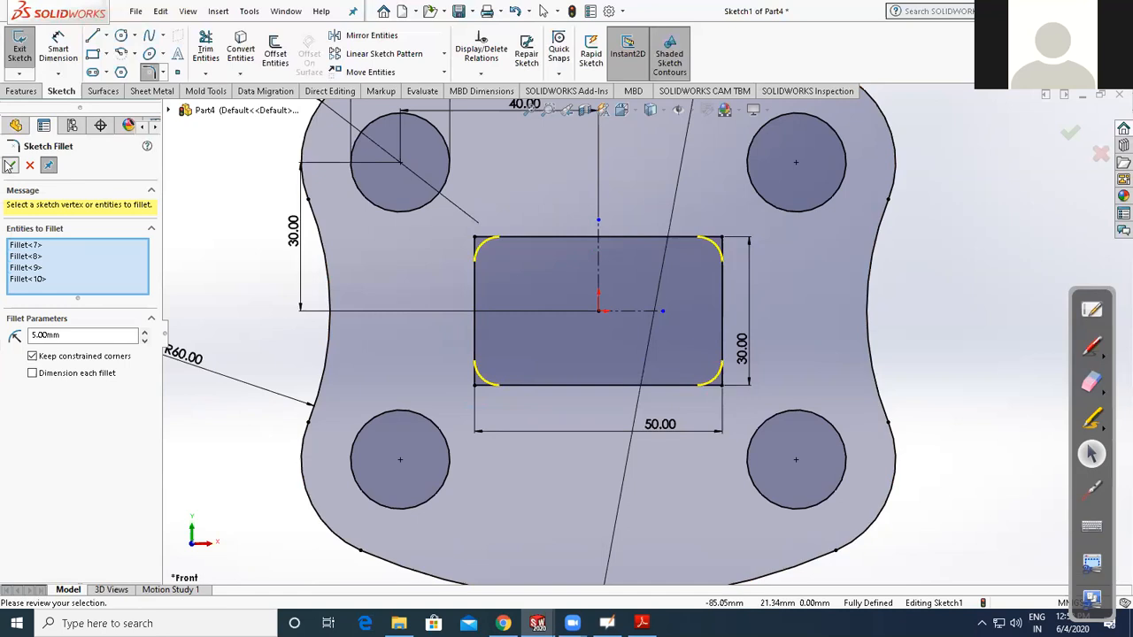
scroll(489, 331, up, 3)
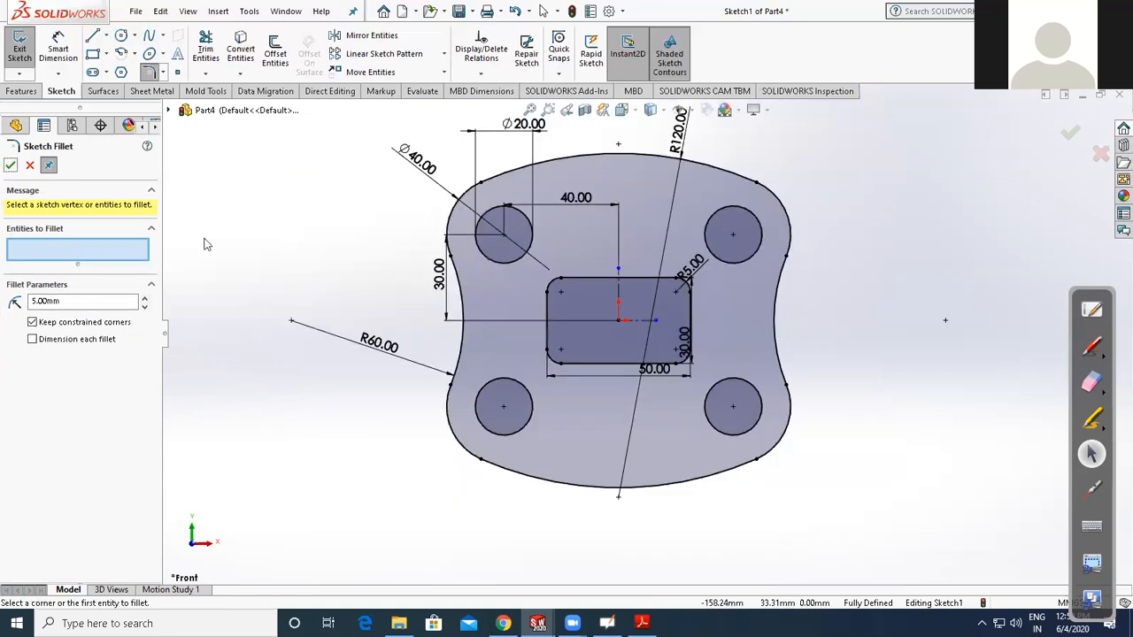
key(Escape)
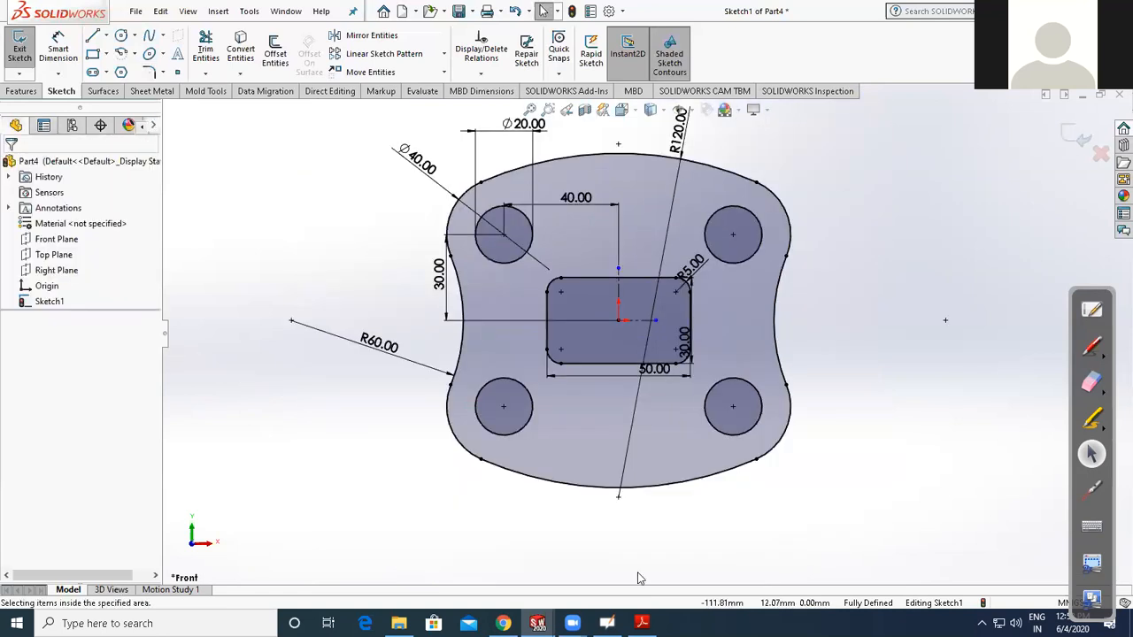
Switch to the assignment PDF and examine the R200/R110 plate, marking its centerline and cutout in red ink and erasing the marks
click(644, 624)
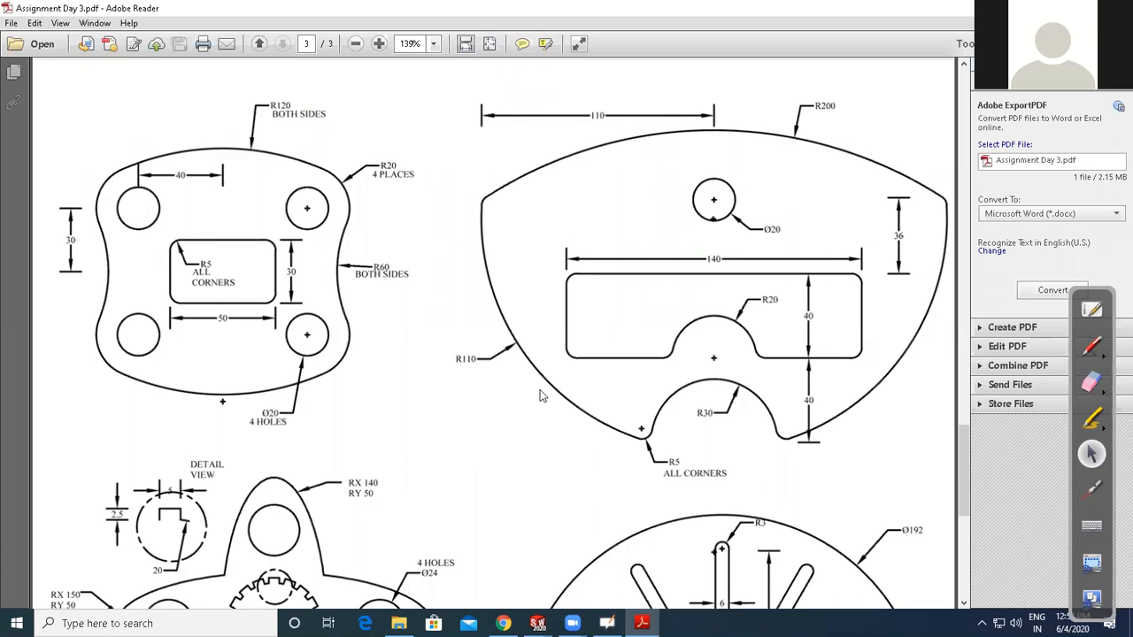
click(1092, 346)
drag(715, 436, 717, 221)
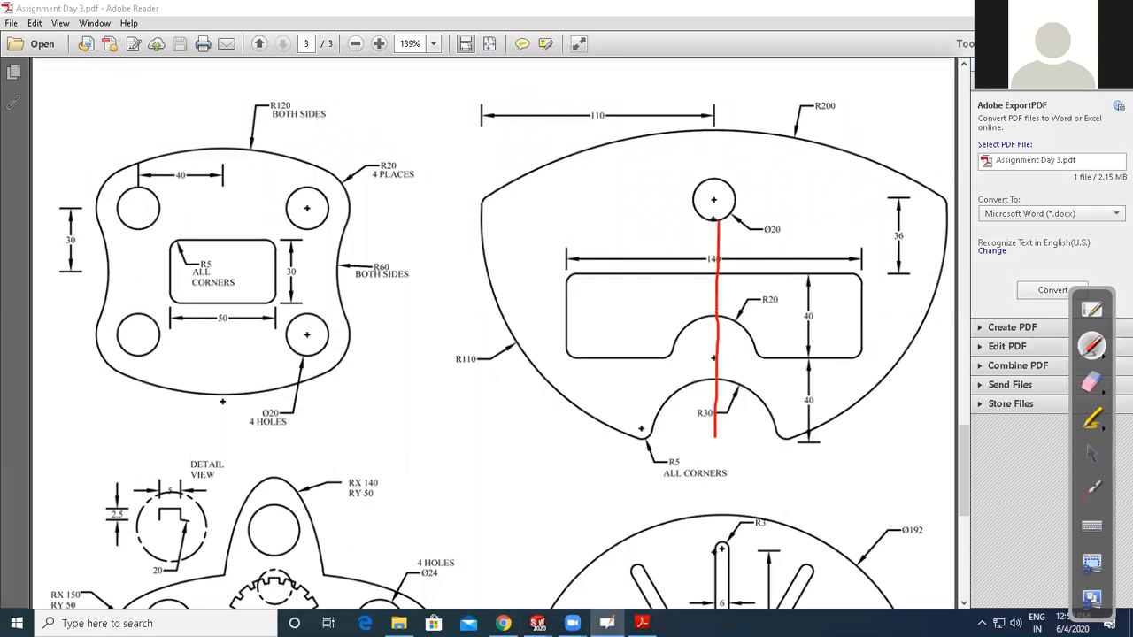
drag(575, 340, 694, 345)
drag(675, 259, 658, 362)
drag(585, 288, 775, 285)
click(1093, 383)
mouse_move(715, 425)
mouse_down()
mouse_move(743, 310)
mouse_move(683, 294)
mouse_up()
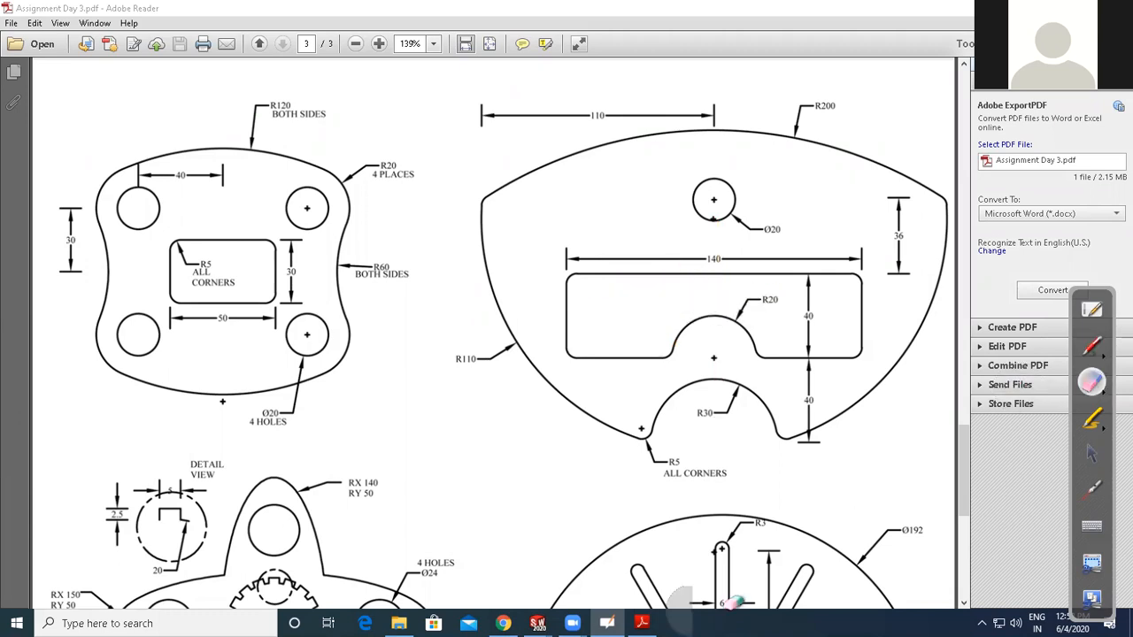
click(1090, 456)
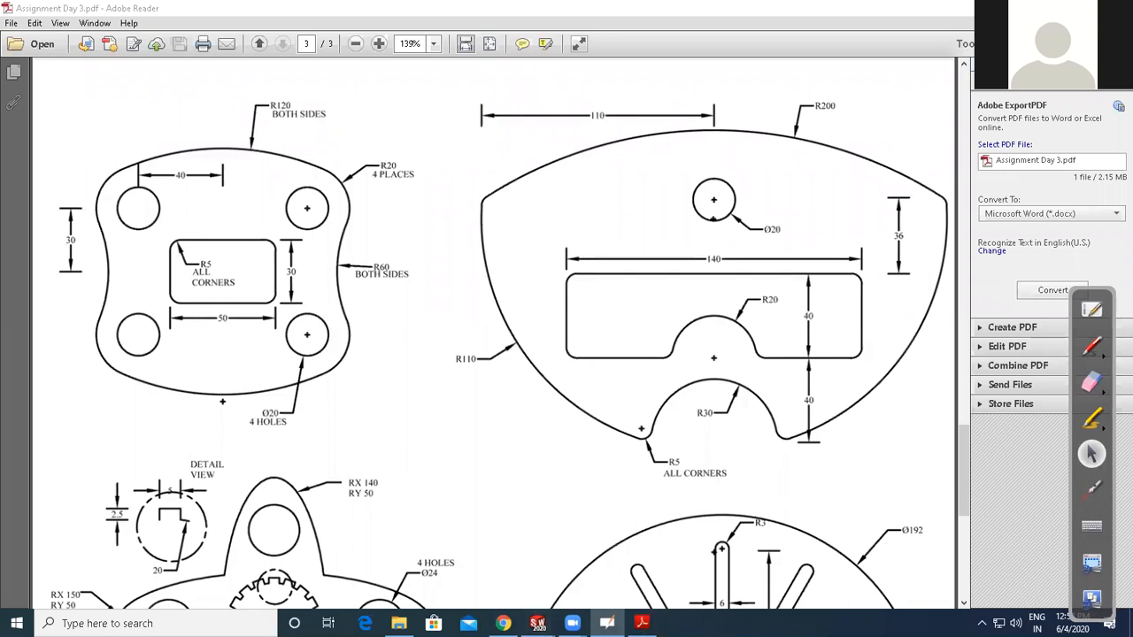
Switch back to SOLIDWORKS and create a new part document
key(alt+Tab)
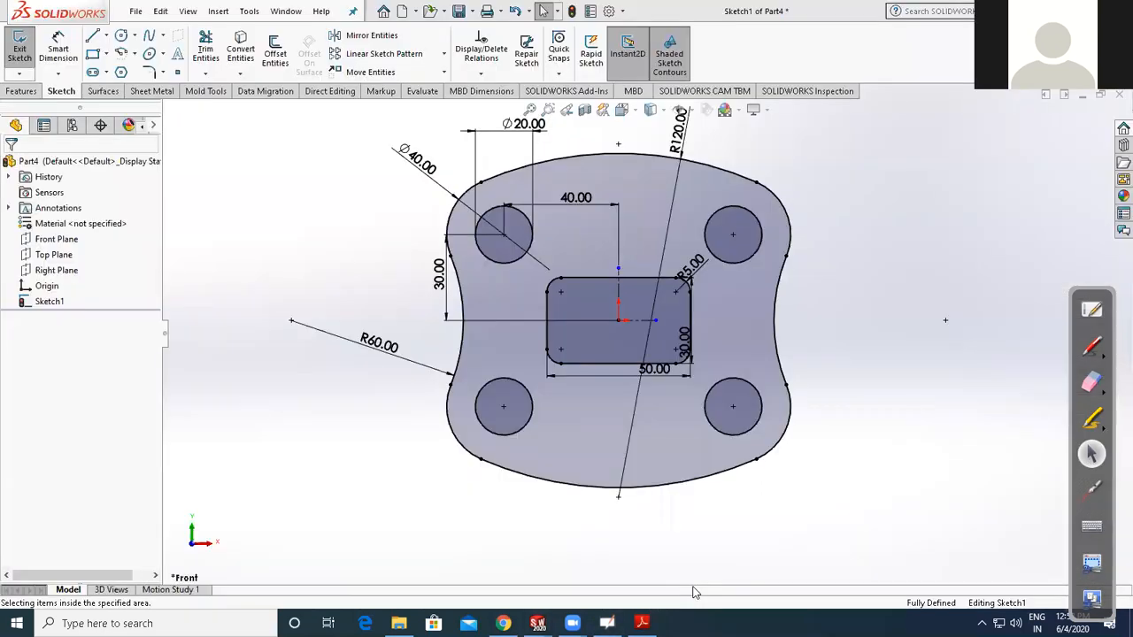
key(ctrl+n)
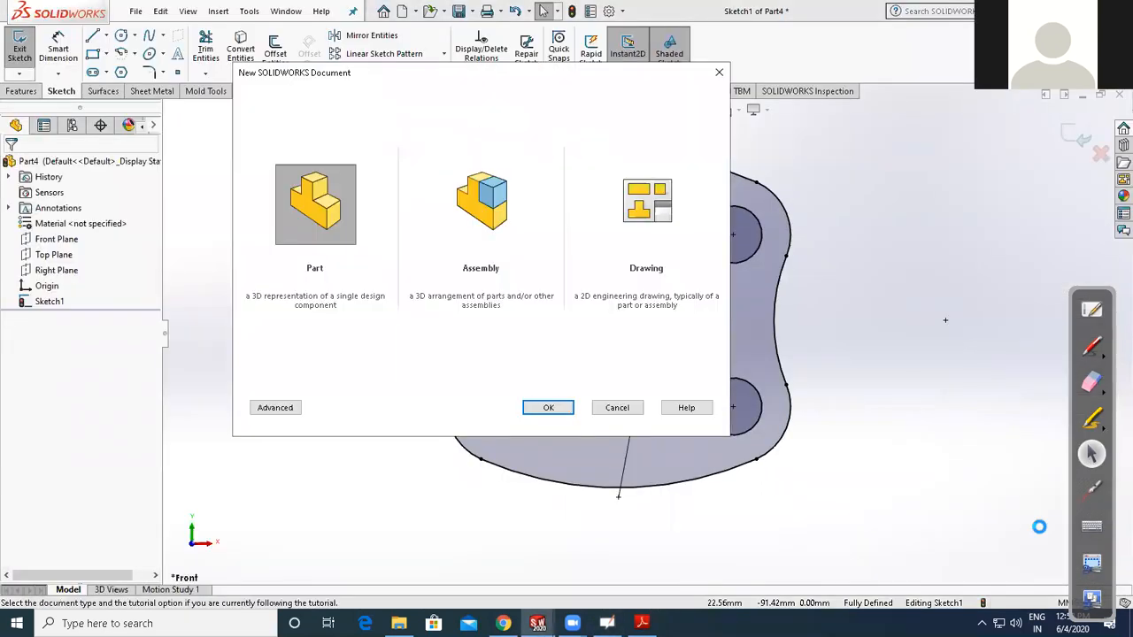
key(Return)
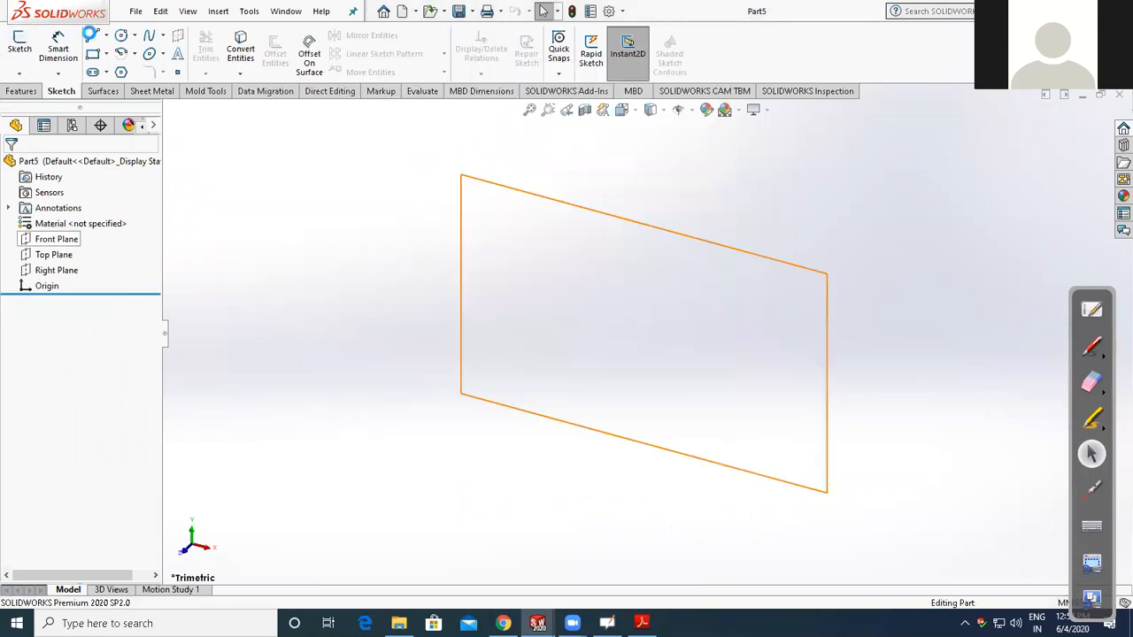
On the Front Plane, sketch a circle about 65 mm in diameter at the origin with a horizontal construction line across its full diameter
click(121, 37)
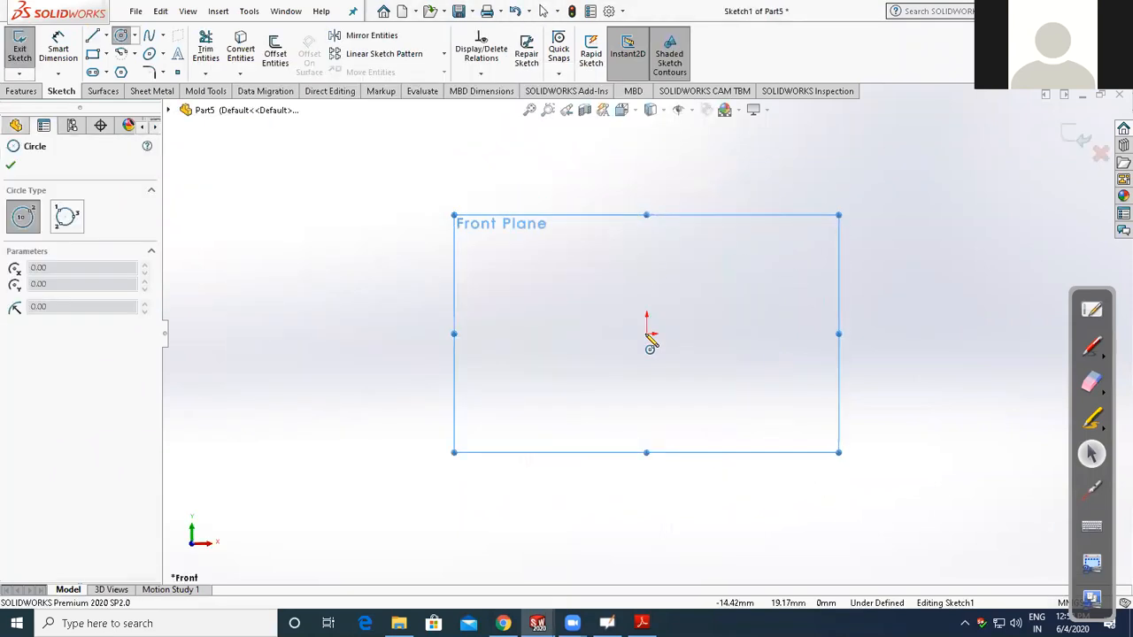
click(646, 334)
click(652, 261)
click(97, 37)
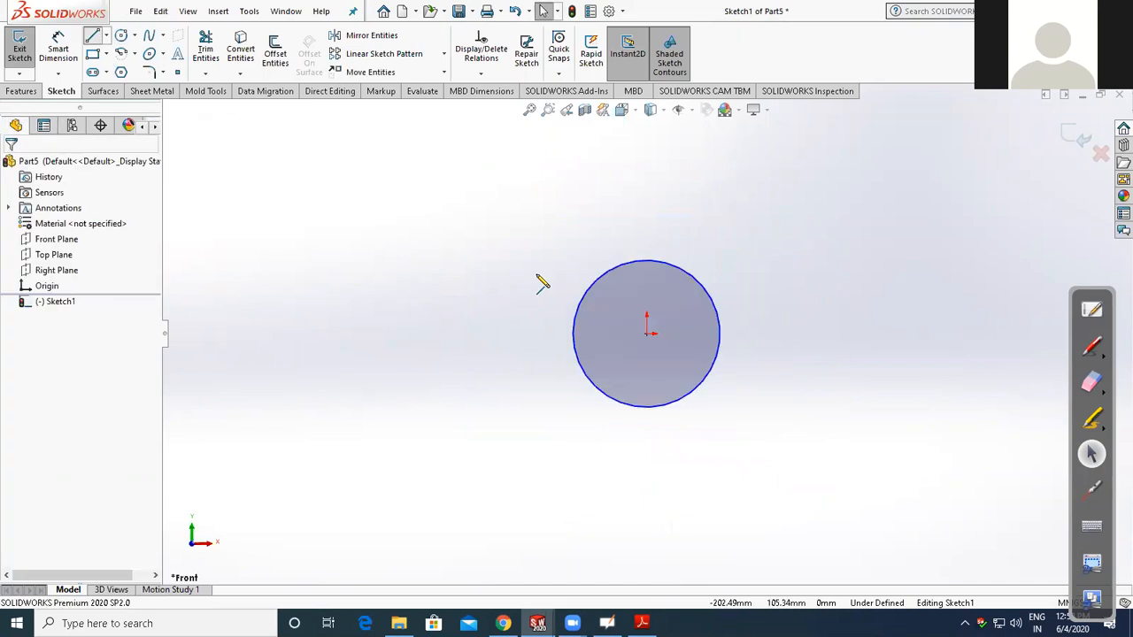
click(573, 335)
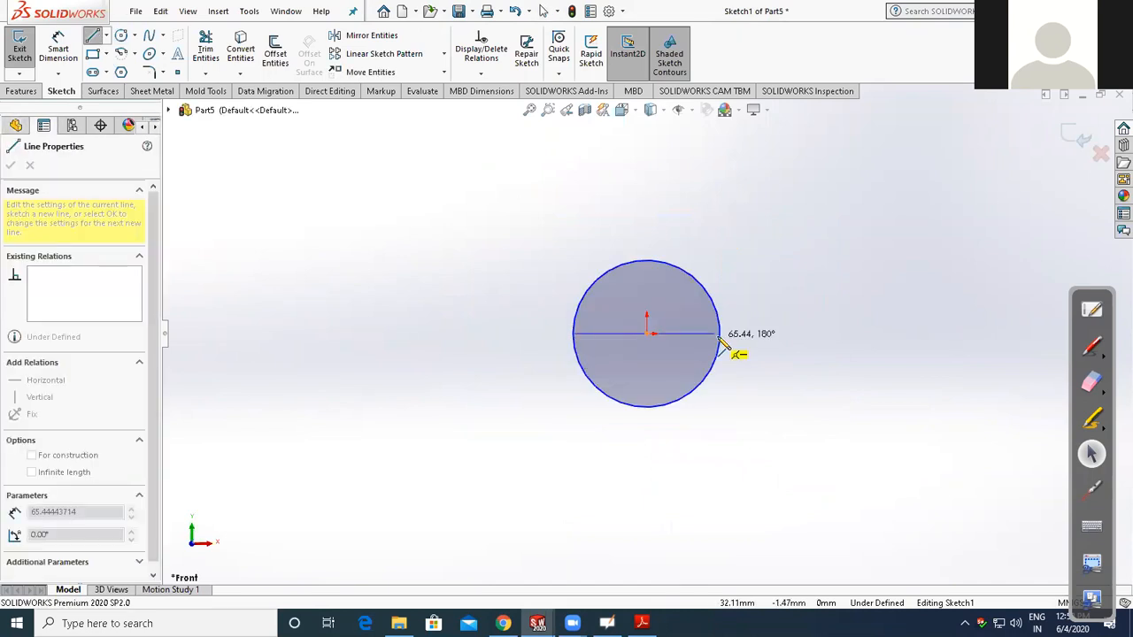
click(706, 357)
key(Escape)
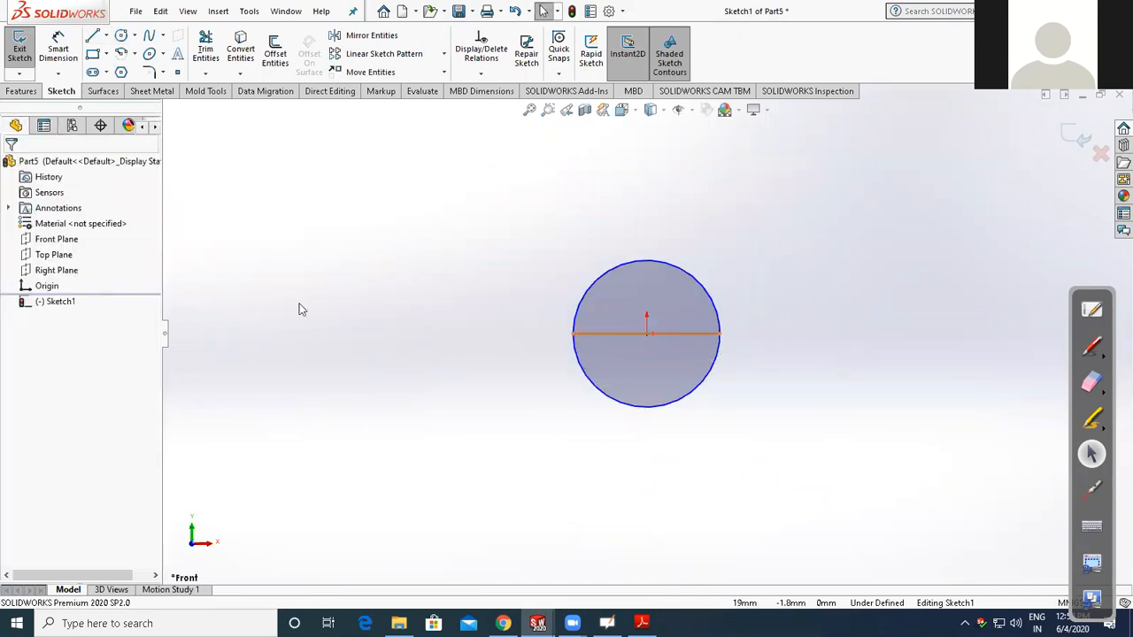
click(266, 387)
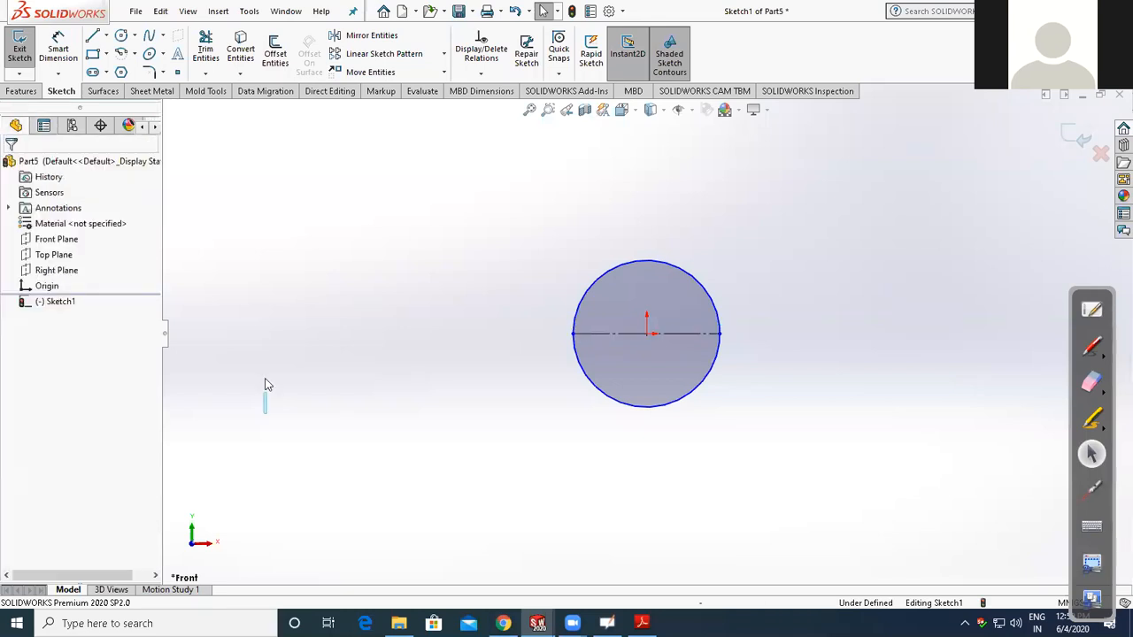
Trim away the circle's lower half and draw a vertical construction line about 115 mm long upward from the origin
click(205, 49)
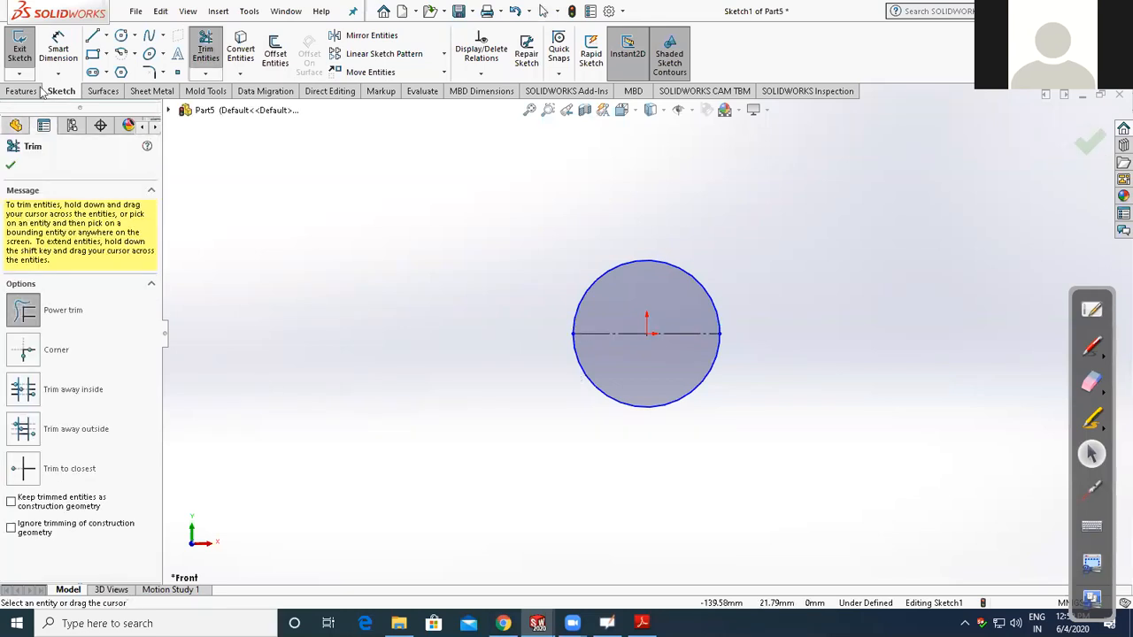
click(108, 34)
click(96, 74)
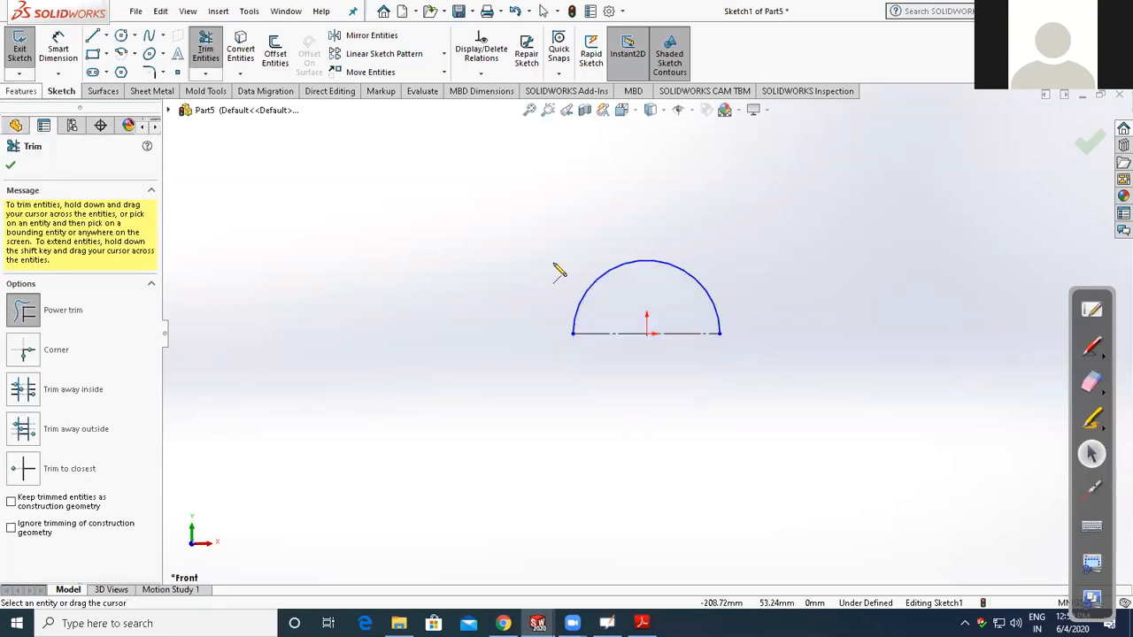
scroll(647, 333, up, 3)
click(647, 334)
click(646, 191)
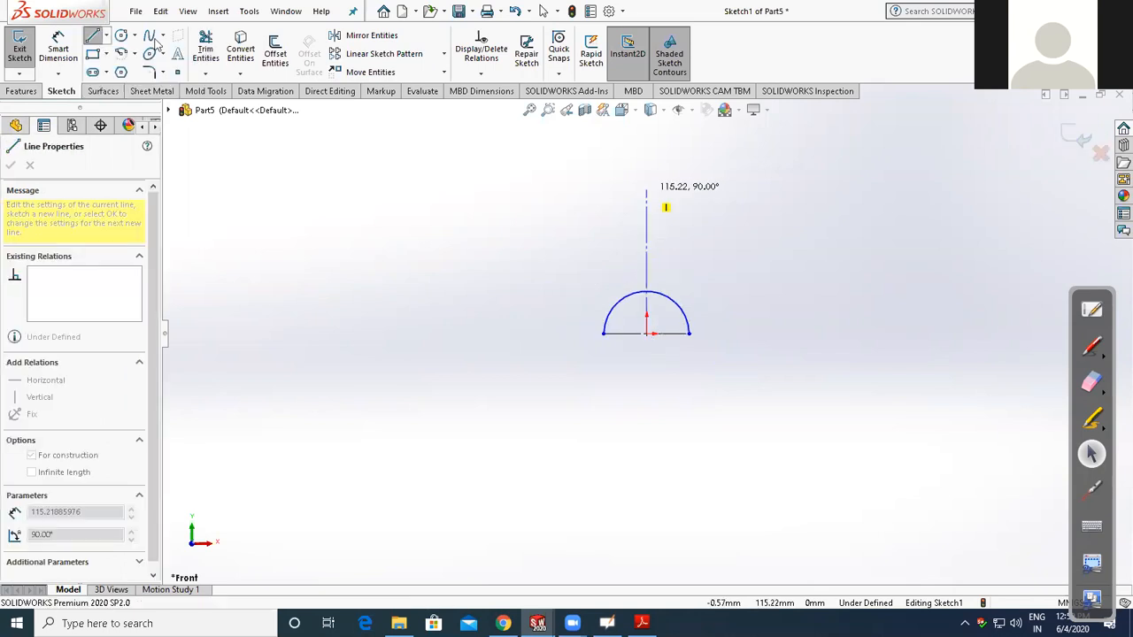
key(Escape)
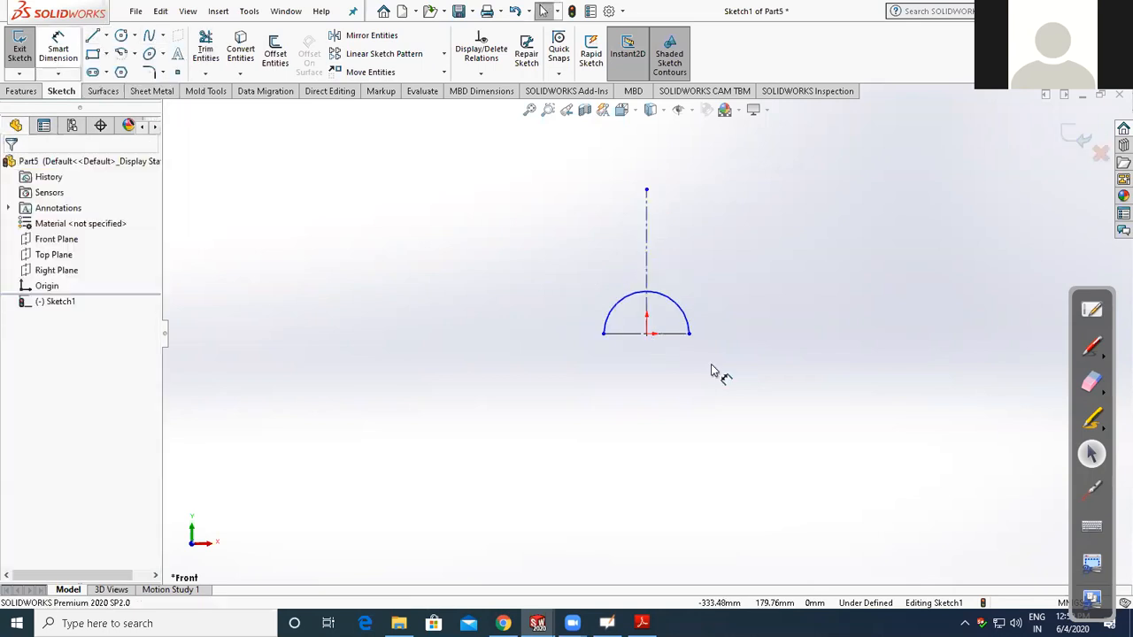
Dimension the semicircular arc's radius as 30 mm
scroll(664, 283, down, 2)
click(664, 282)
click(738, 275)
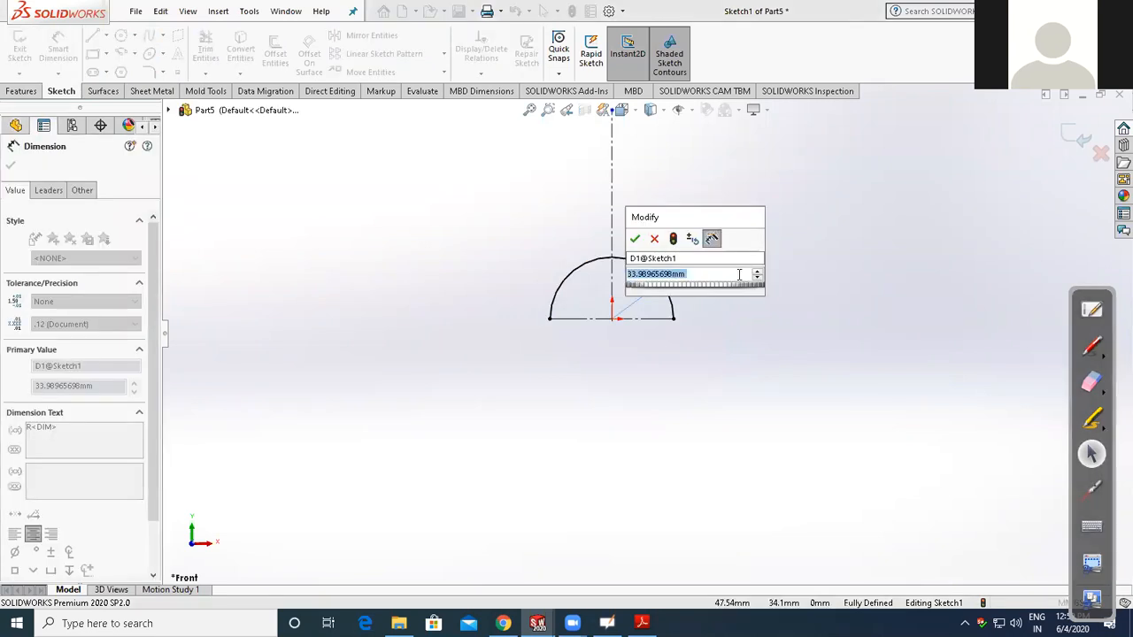
text(30)
key(Return)
key(Escape)
scroll(642, 230, up, 2)
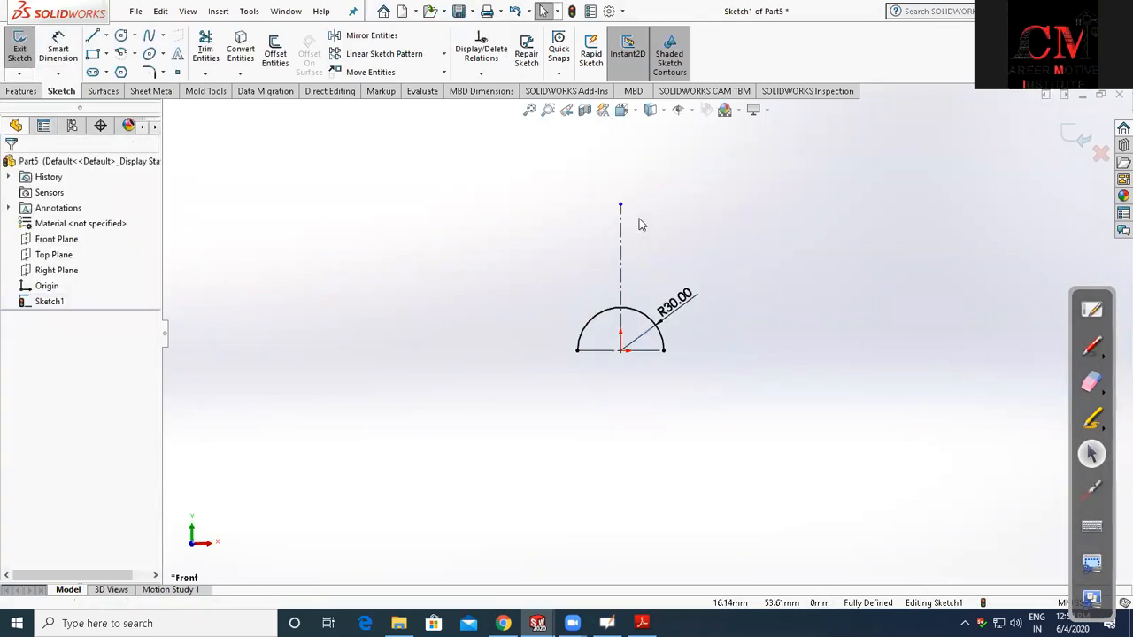
Sketch a rectangle about 181 by 49 mm above the arc and make its vertical sides symmetric about the vertical construction line
click(94, 54)
click(471, 217)
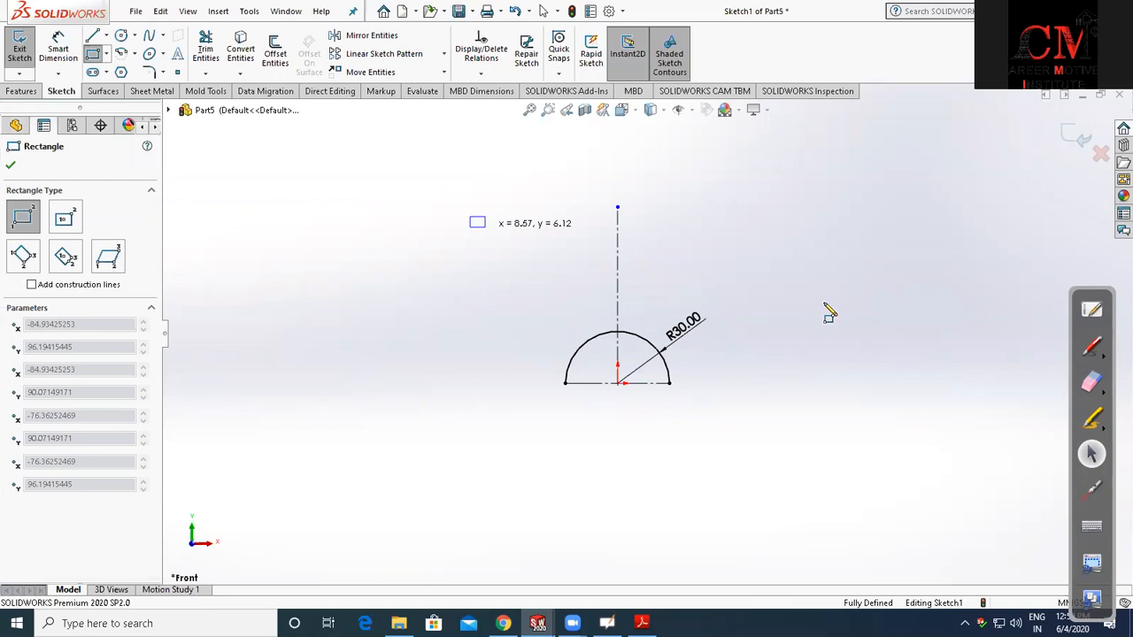
click(785, 301)
key(Escape)
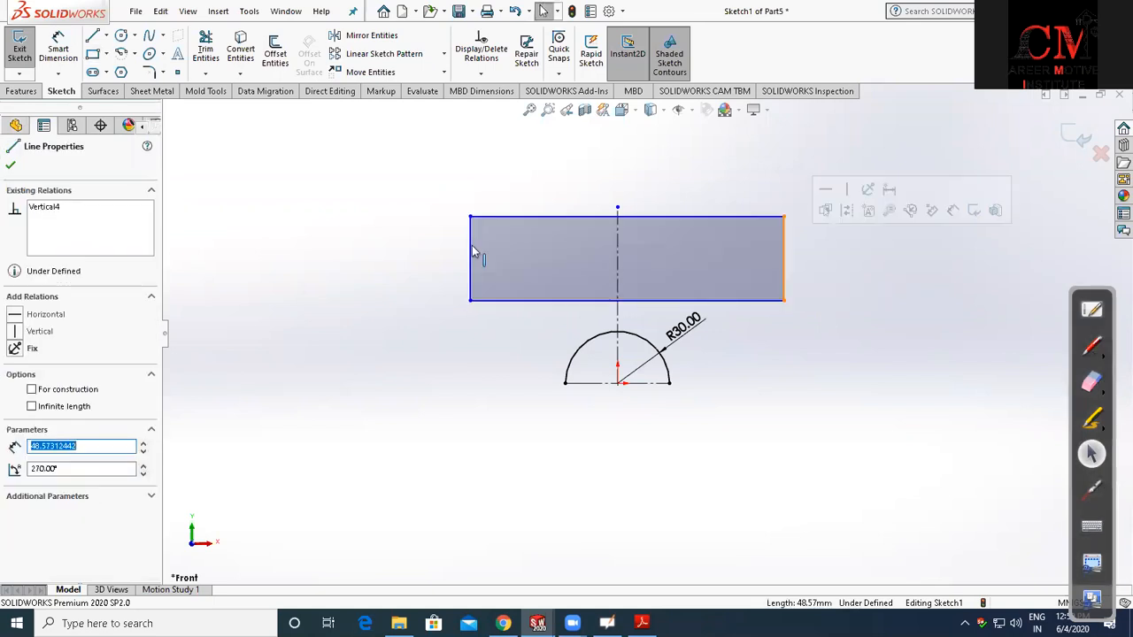
ctrl+click(472, 253)
click(618, 248)
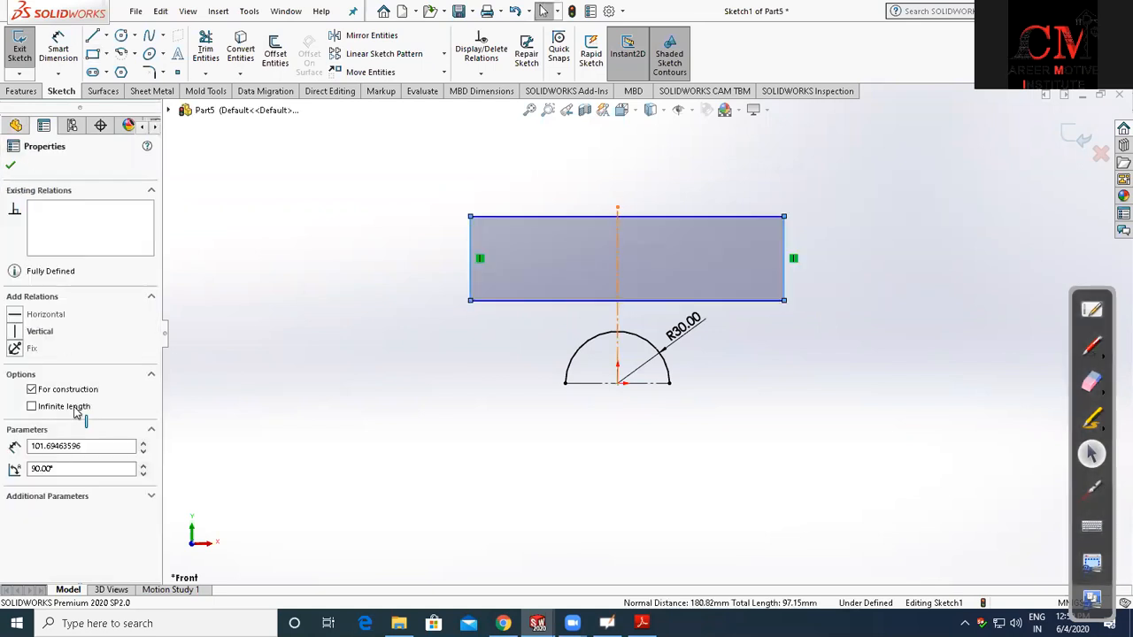
Dimension the rectangle to 140 mm wide and 40 mm high
click(64, 59)
click(764, 261)
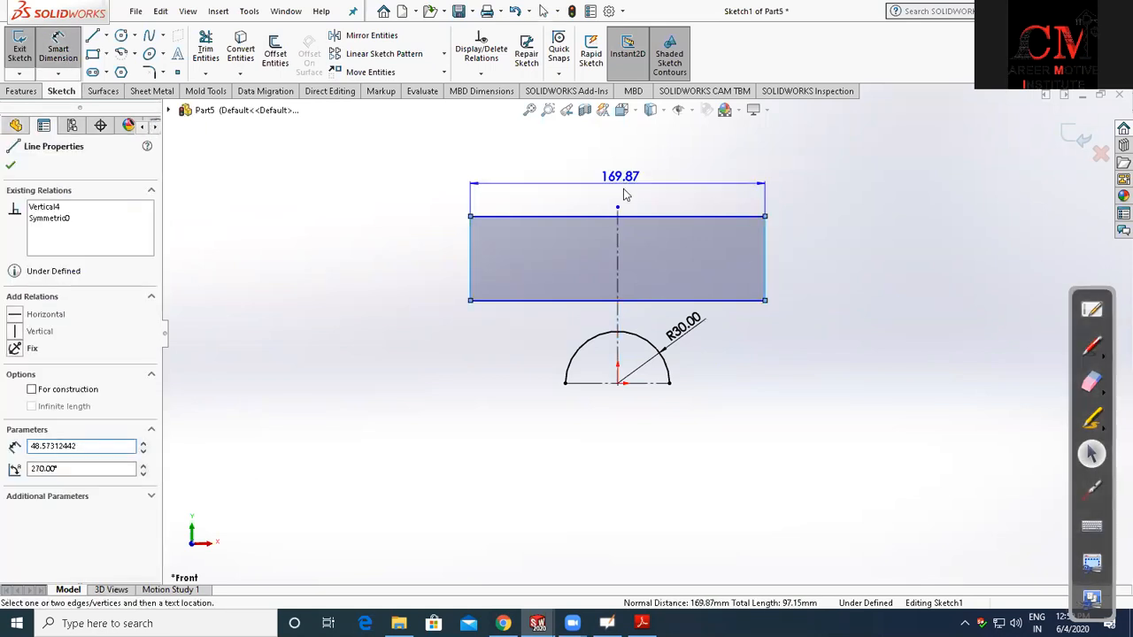
click(625, 190)
text(140)
key(Return)
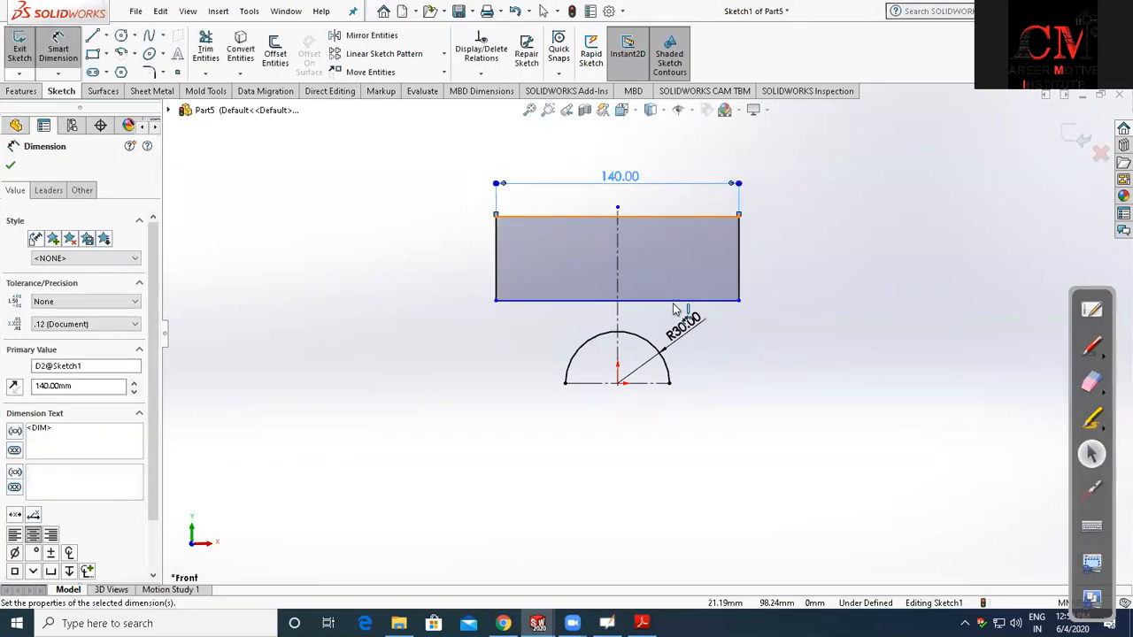
click(721, 301)
click(801, 277)
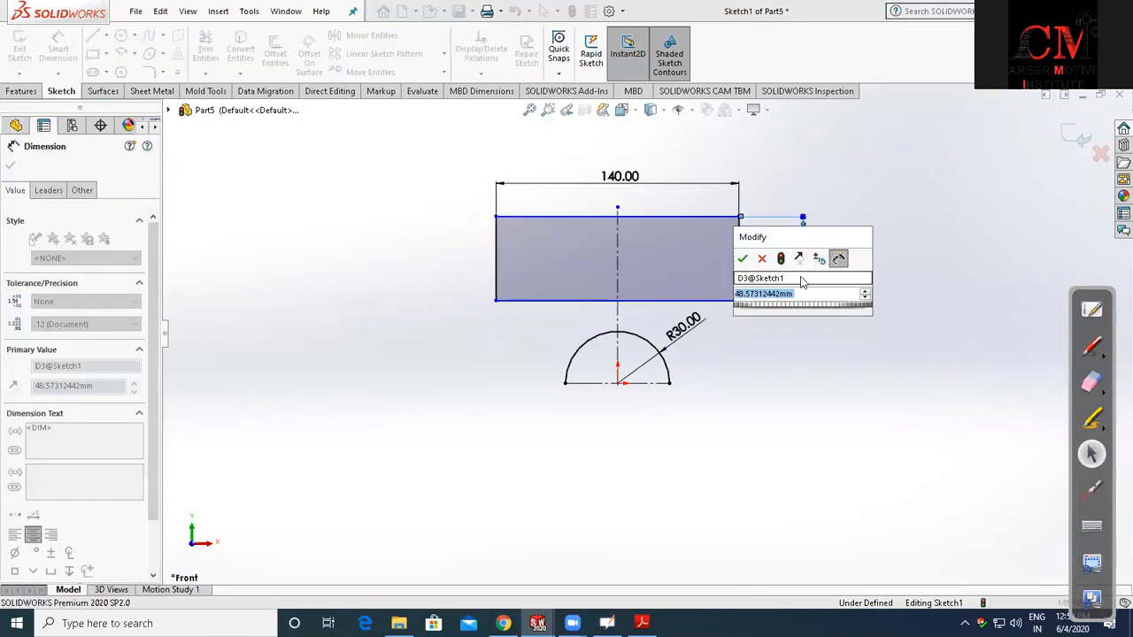
text(40)
key(Return)
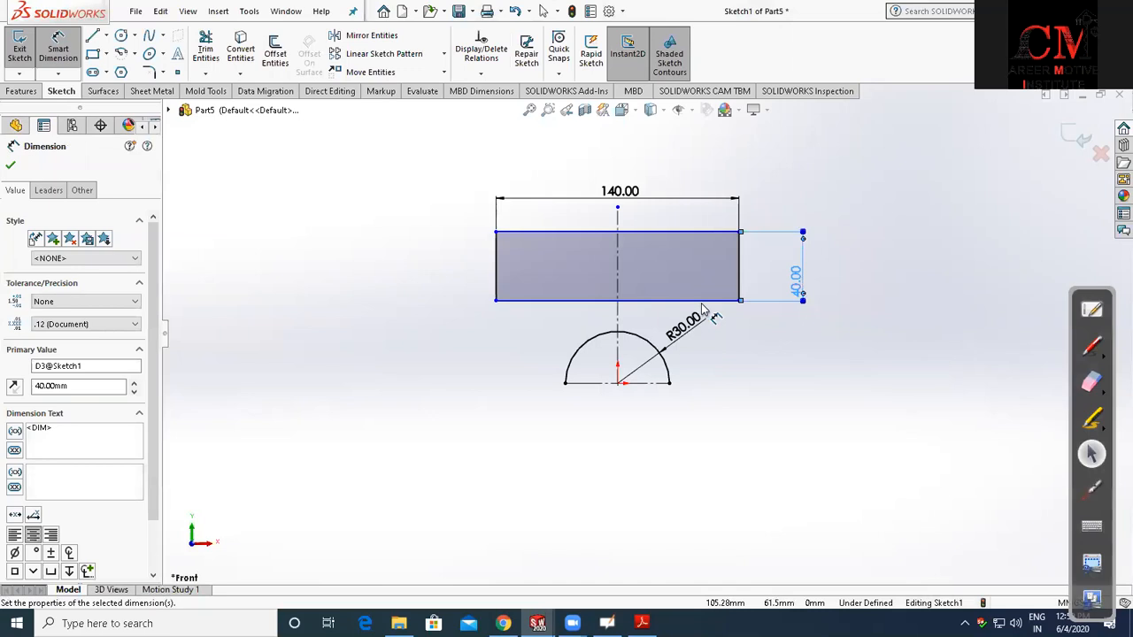
Set the distance between the rectangle's bottom edge and the horizontal construction line to 40 mm
click(663, 383)
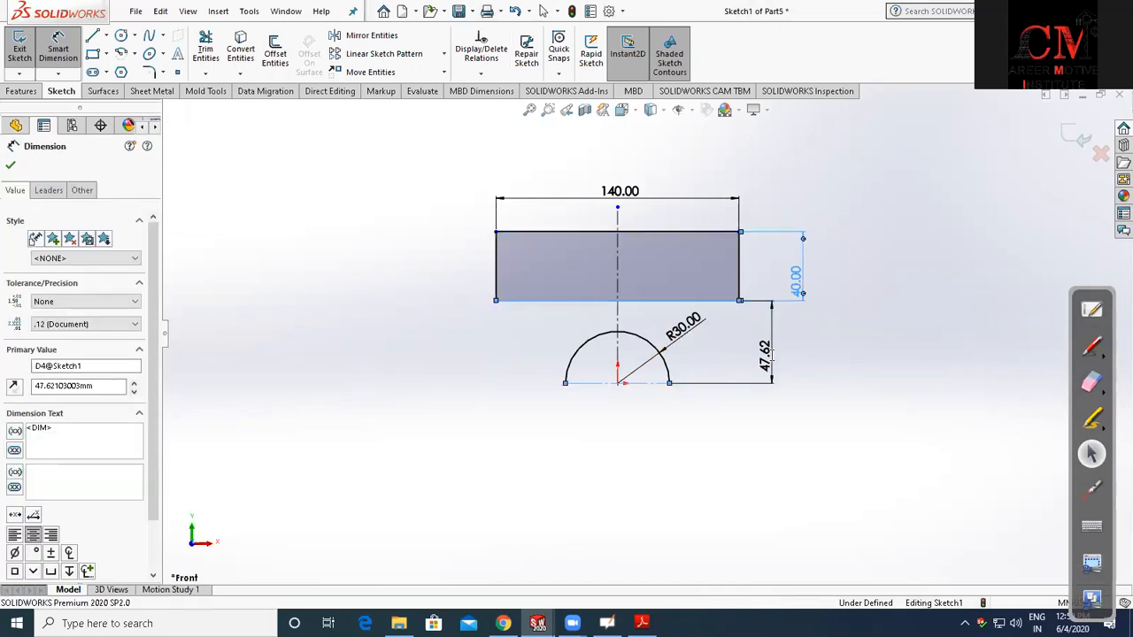
click(772, 361)
text(40)
key(Return)
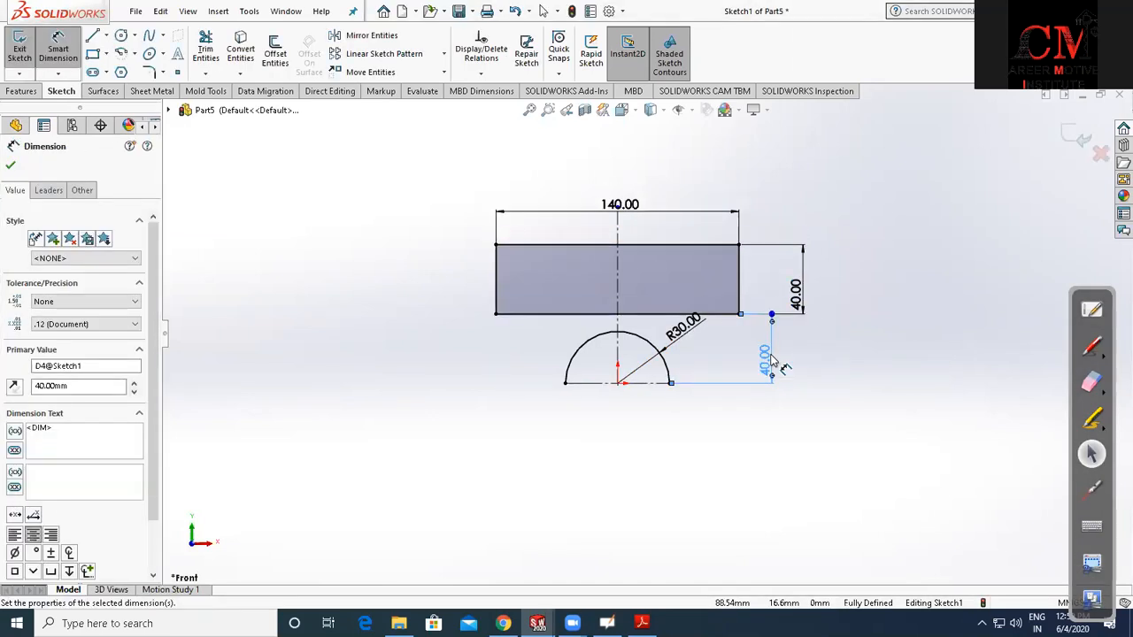
key(Escape)
Sketch a circle centred on the rectangle's bottom edge at the construction line, then trim its lower half and the edge segment inside it
scroll(677, 331, down, 2)
click(121, 38)
scroll(530, 230, down, 3)
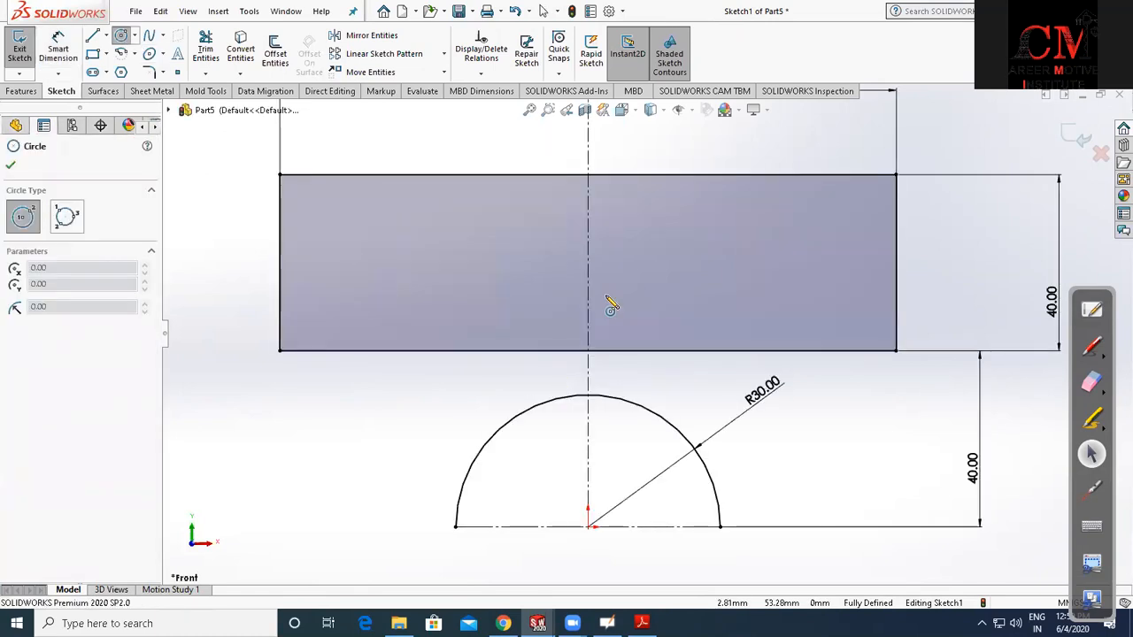
click(588, 351)
click(604, 283)
mouse_move(454, 381)
mouse_down()
mouse_move(504, 376)
mouse_move(558, 479)
mouse_move(564, 421)
mouse_move(632, 450)
mouse_move(670, 398)
mouse_move(650, 375)
mouse_move(578, 370)
mouse_move(561, 341)
mouse_up()
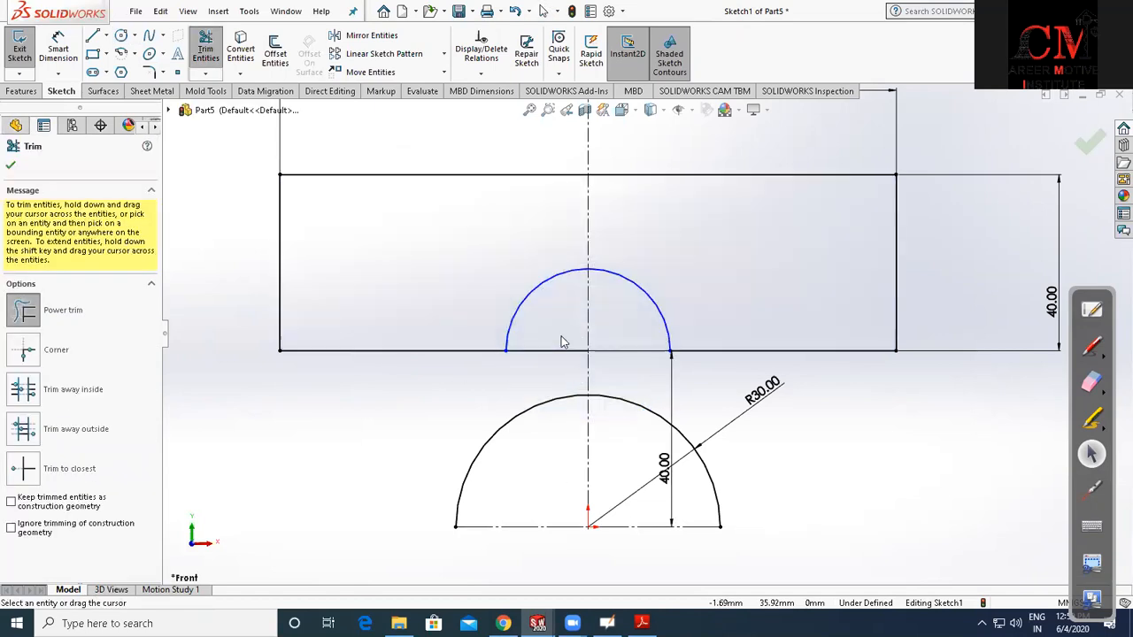
Dimension the radius of the arc cut into the rectangle's bottom edge as 20 mm
click(641, 292)
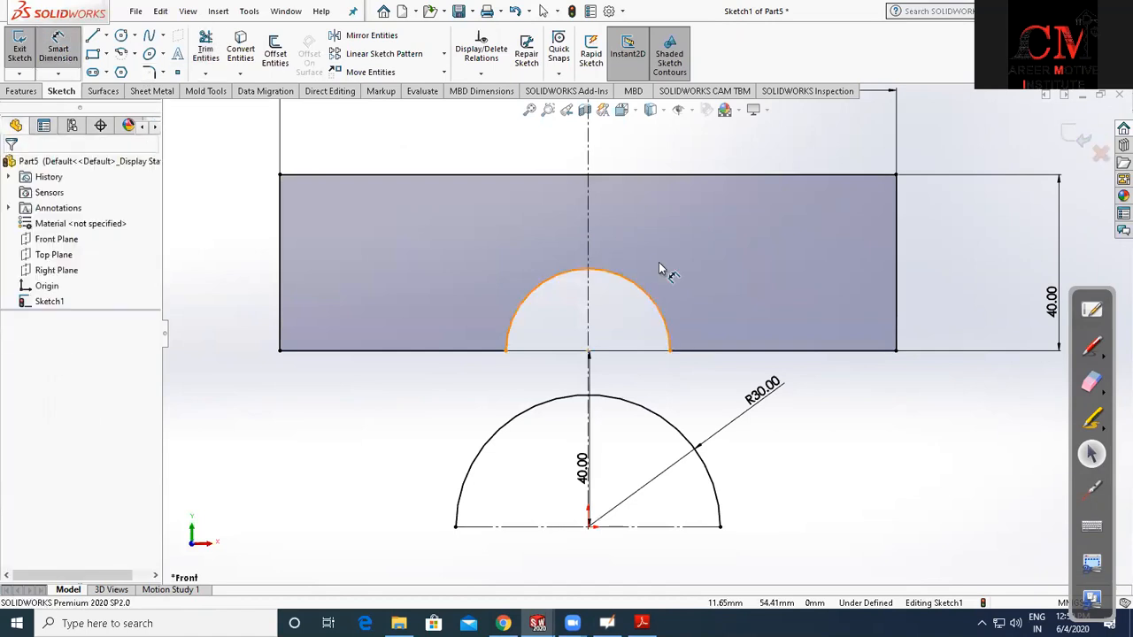
click(659, 264)
text(20)
key(Return)
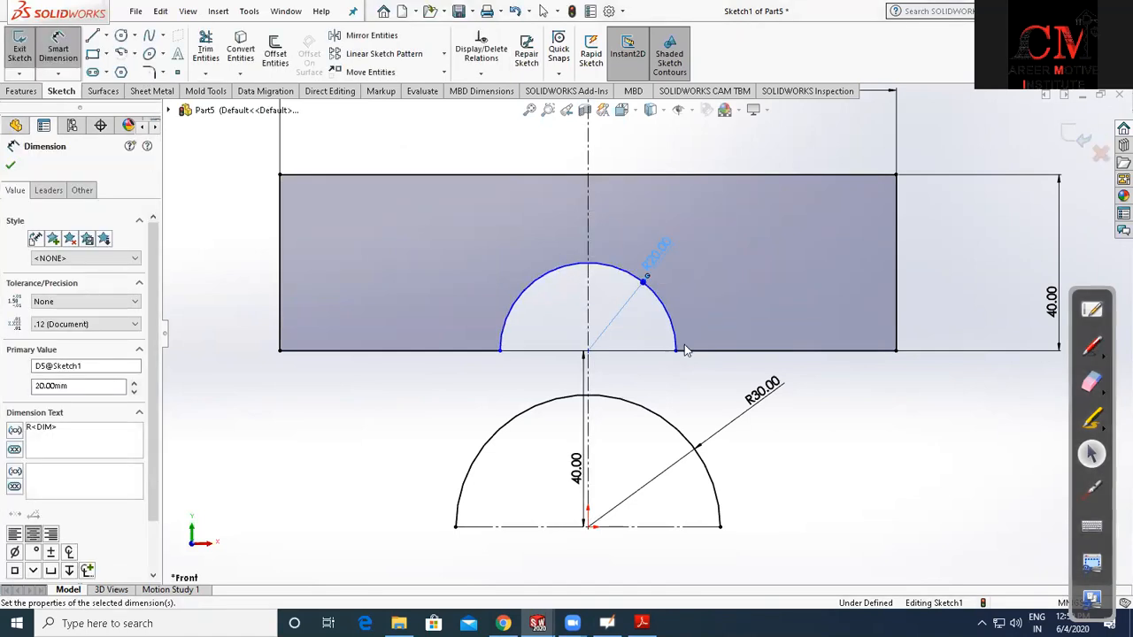
key(Escape)
Make the R20 arc's centre coincident with the rectangle's bottom edge and move the 40 mm offset dimension clear of the arcs
click(676, 351)
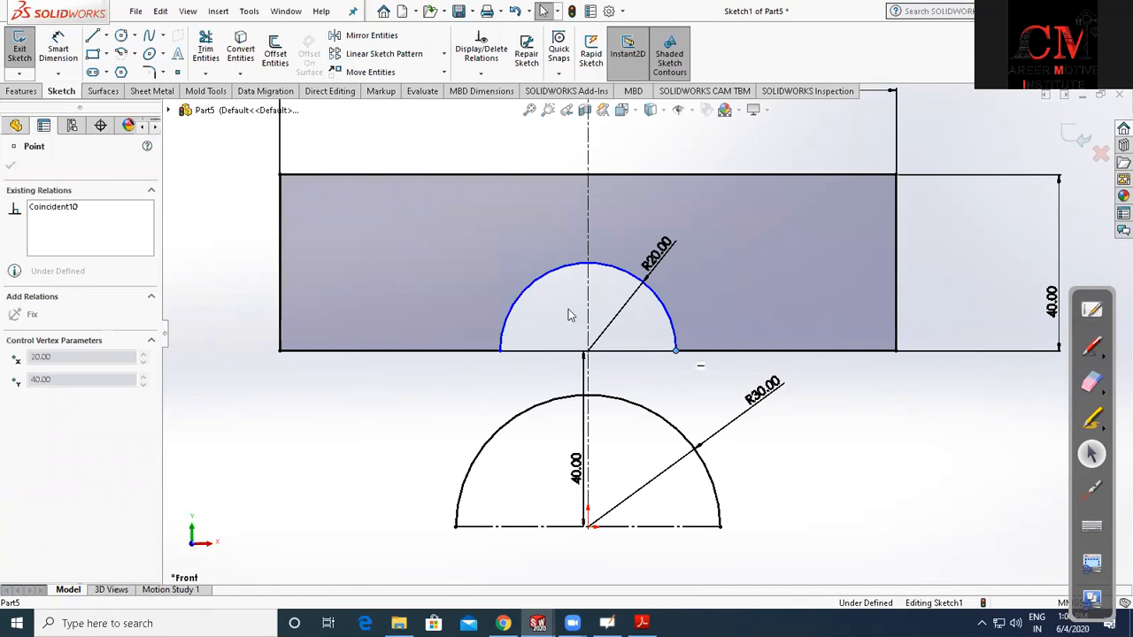
click(569, 315)
click(625, 272)
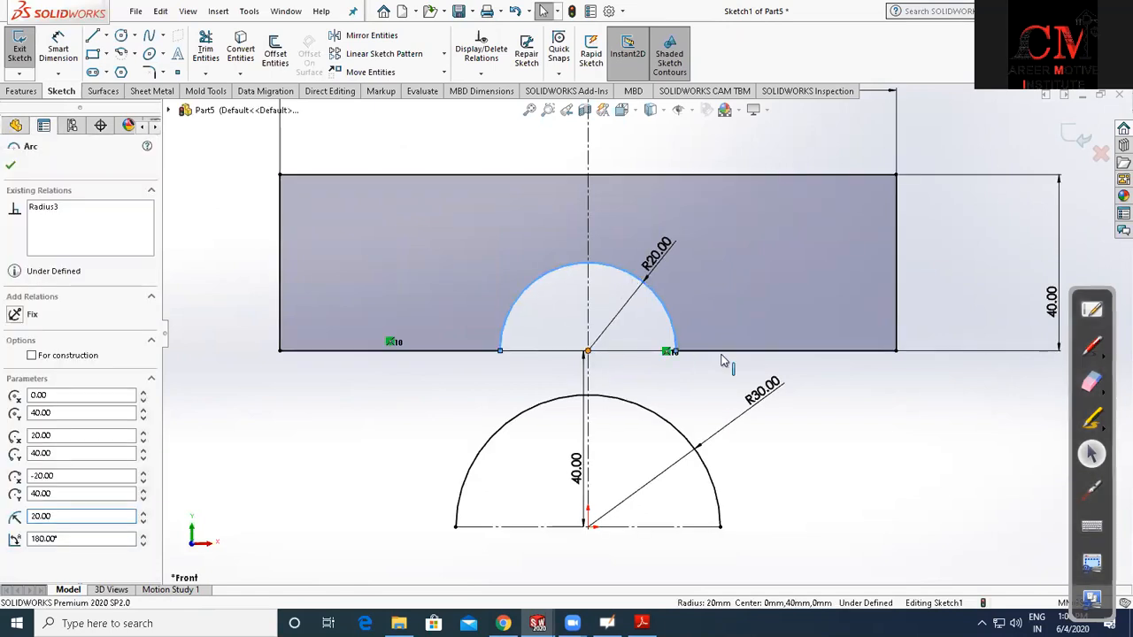
click(588, 352)
ctrl+click(706, 352)
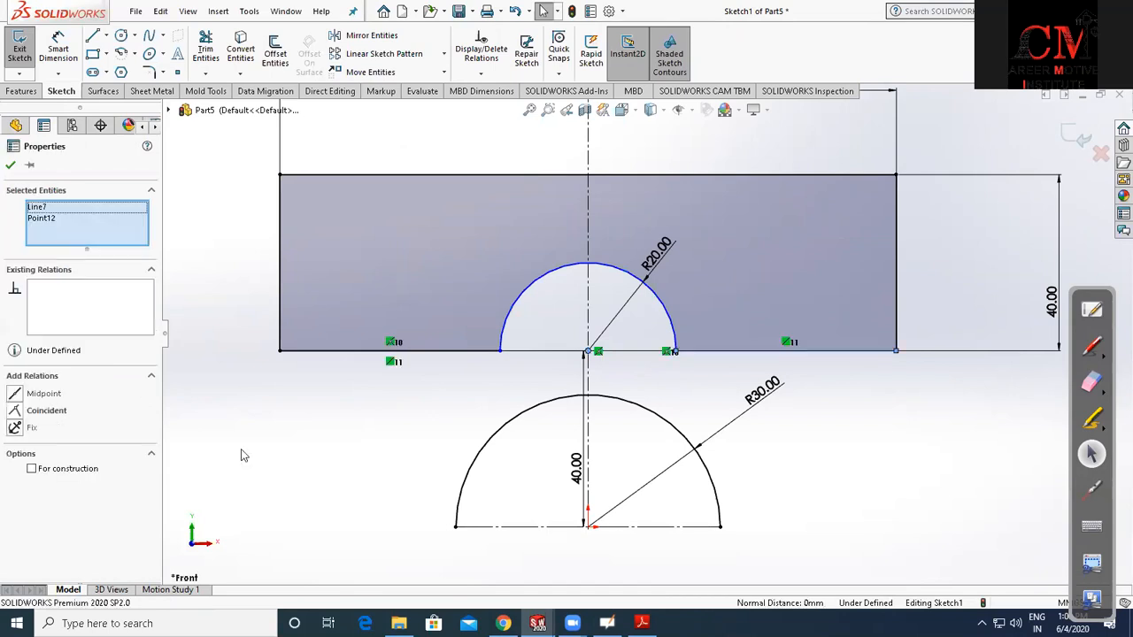
click(46, 411)
click(591, 546)
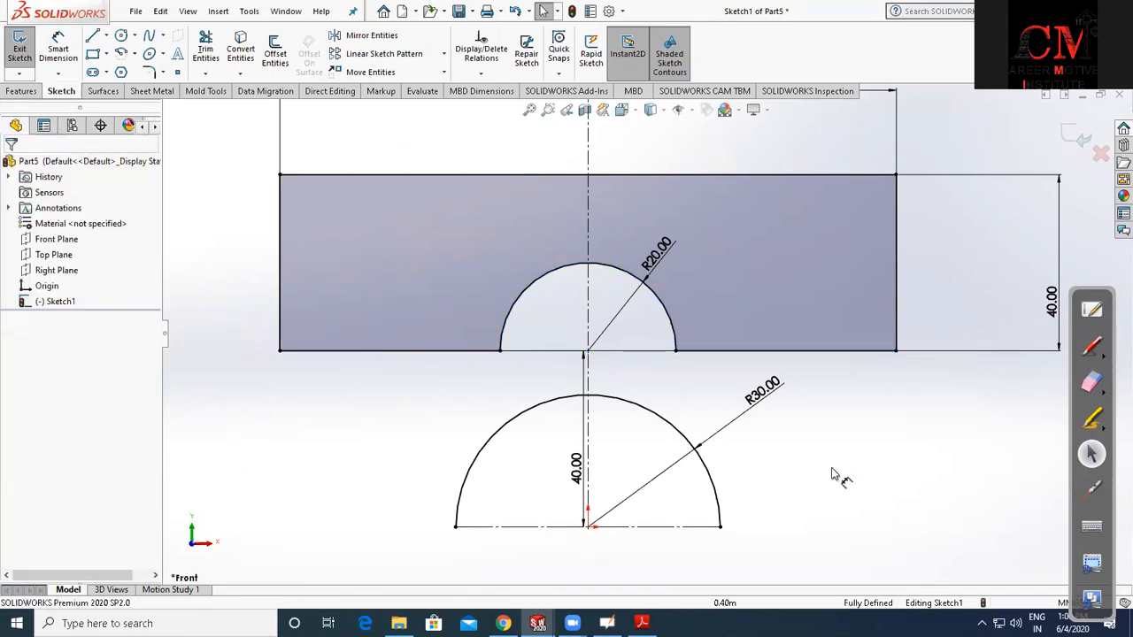
drag(577, 469, 871, 473)
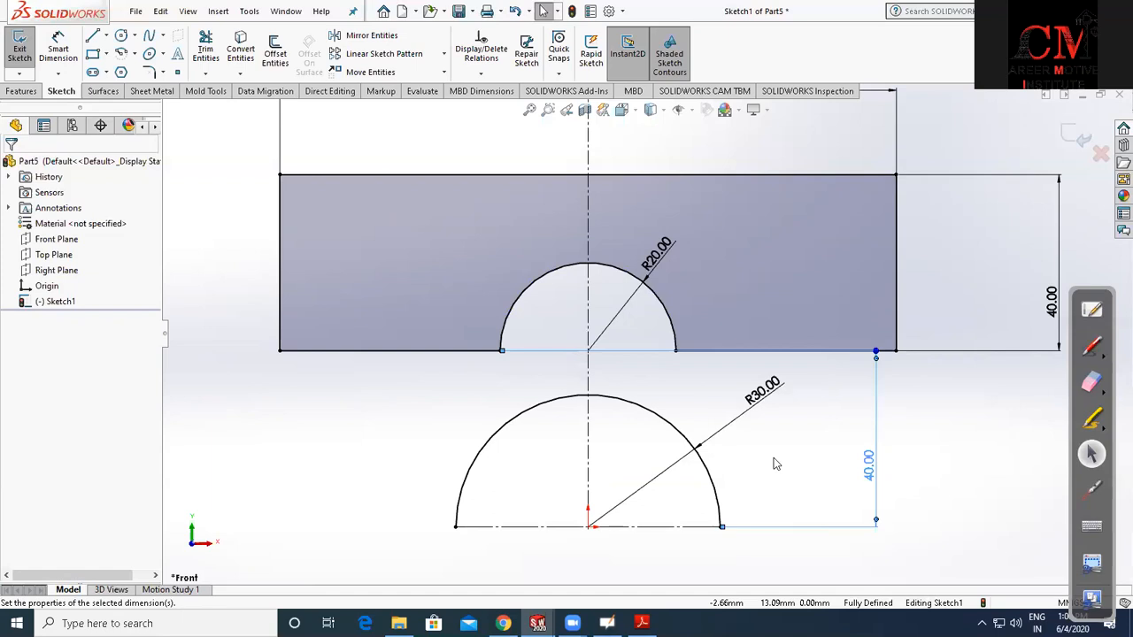
Draw a three-point arc of about 103 mm radius from the R30 arc's left end up and around the rectangle's left side
key(f)
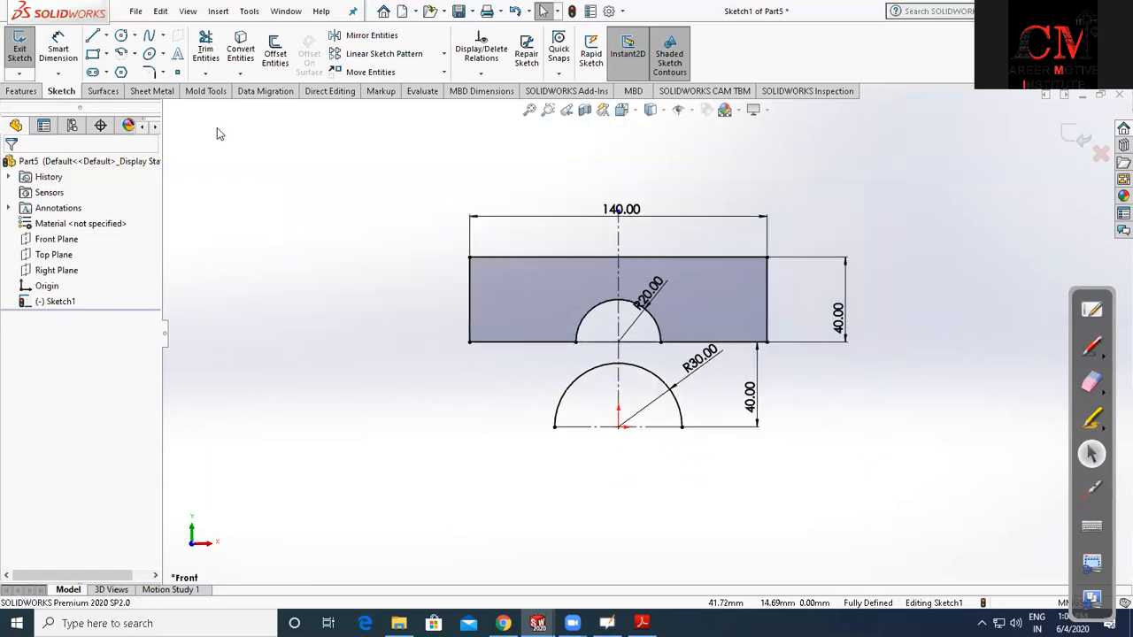
click(122, 54)
click(111, 224)
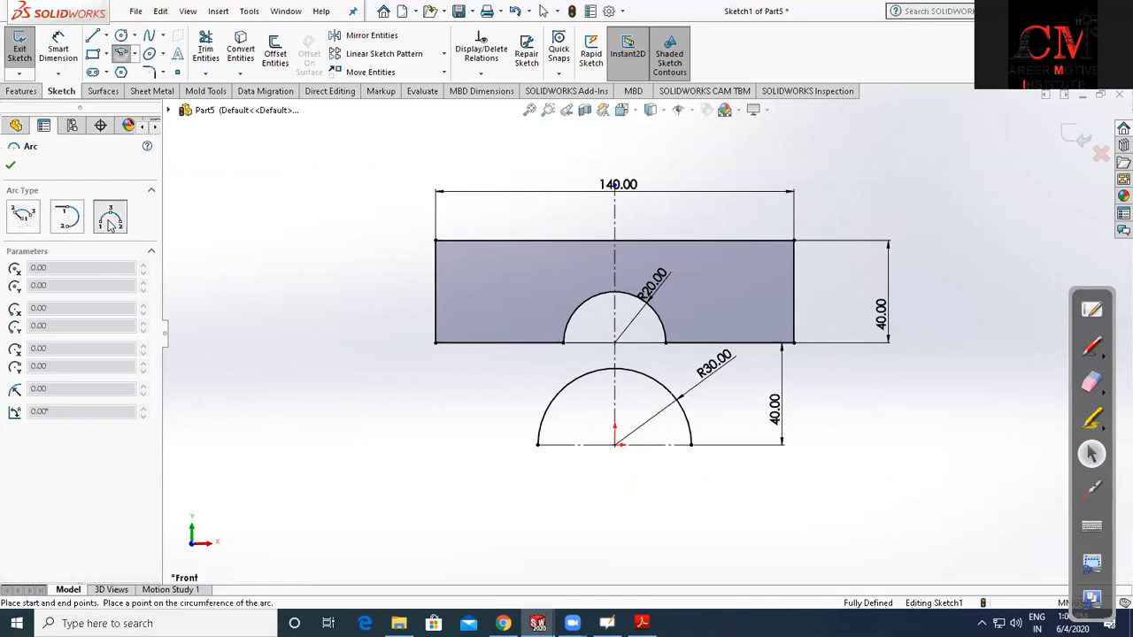
click(537, 444)
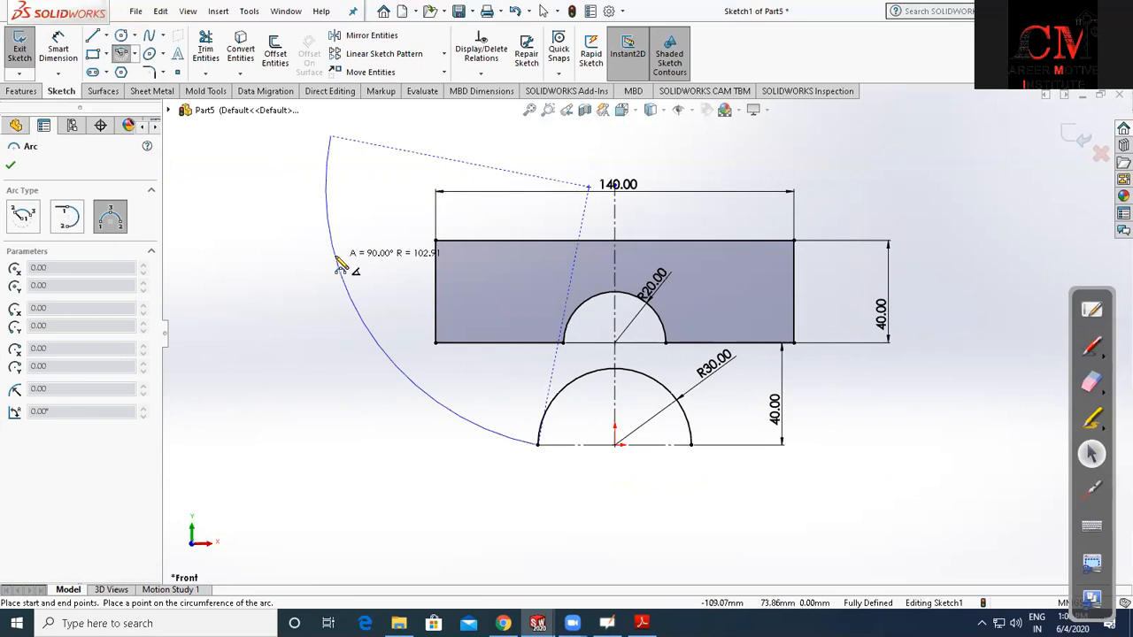
click(335, 263)
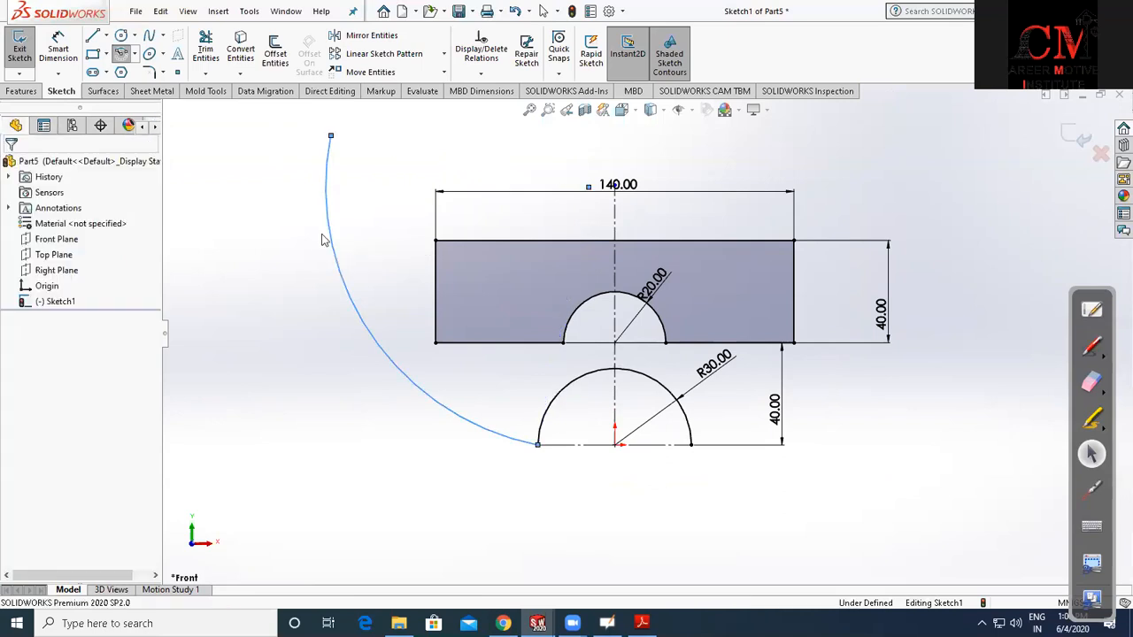
Set the horizontal distance from the outer arc's upper endpoint to the vertical construction line to 110 mm
click(329, 135)
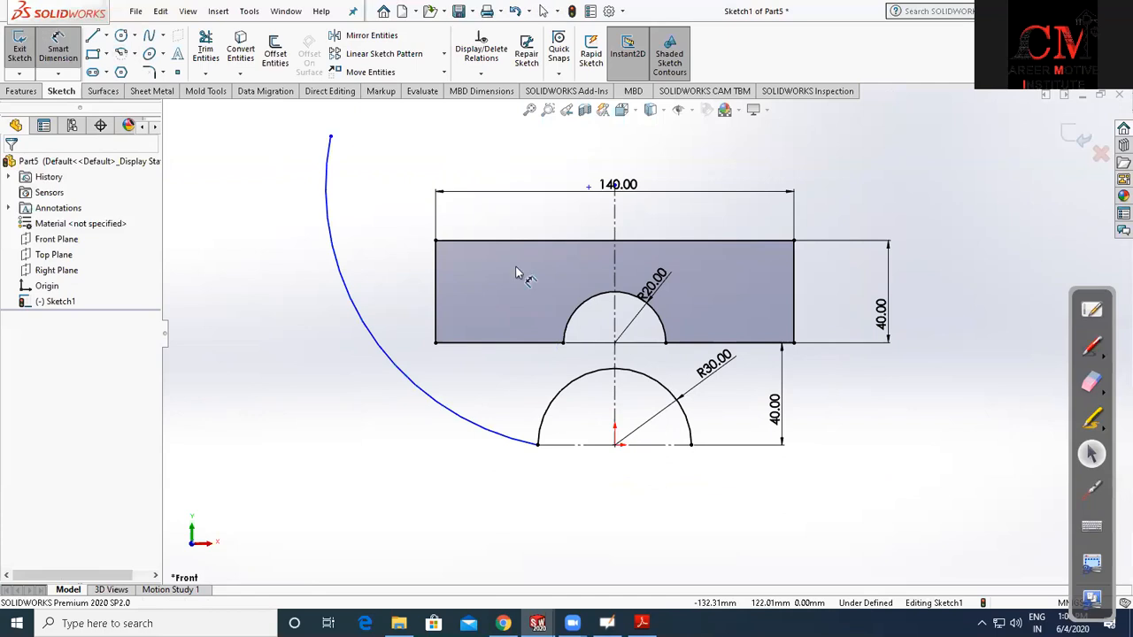
click(542, 164)
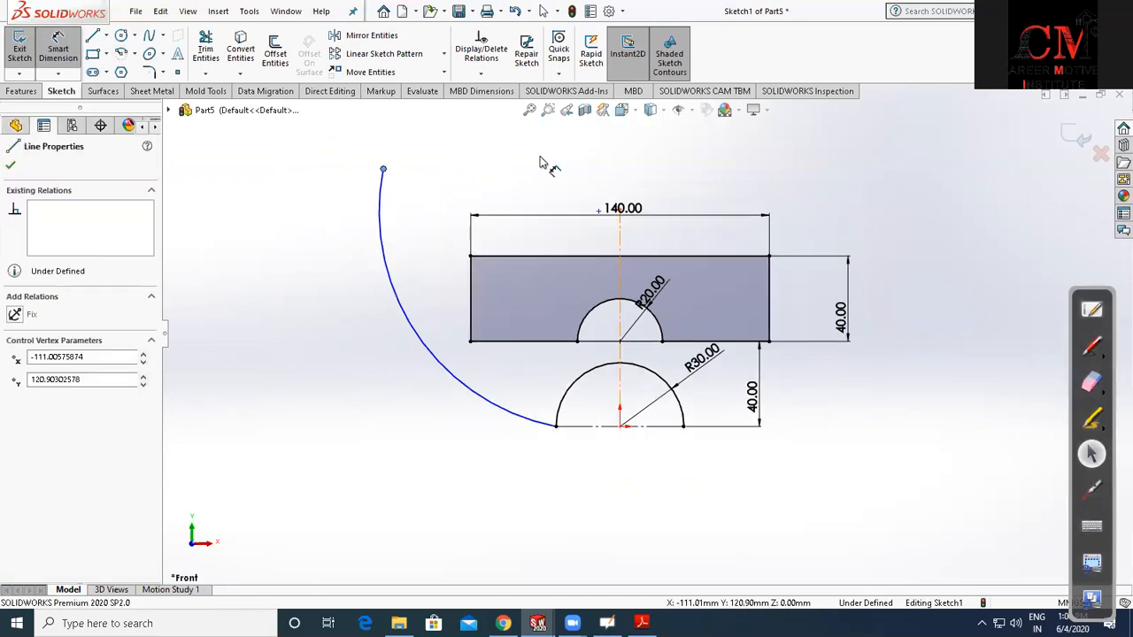
text(110)
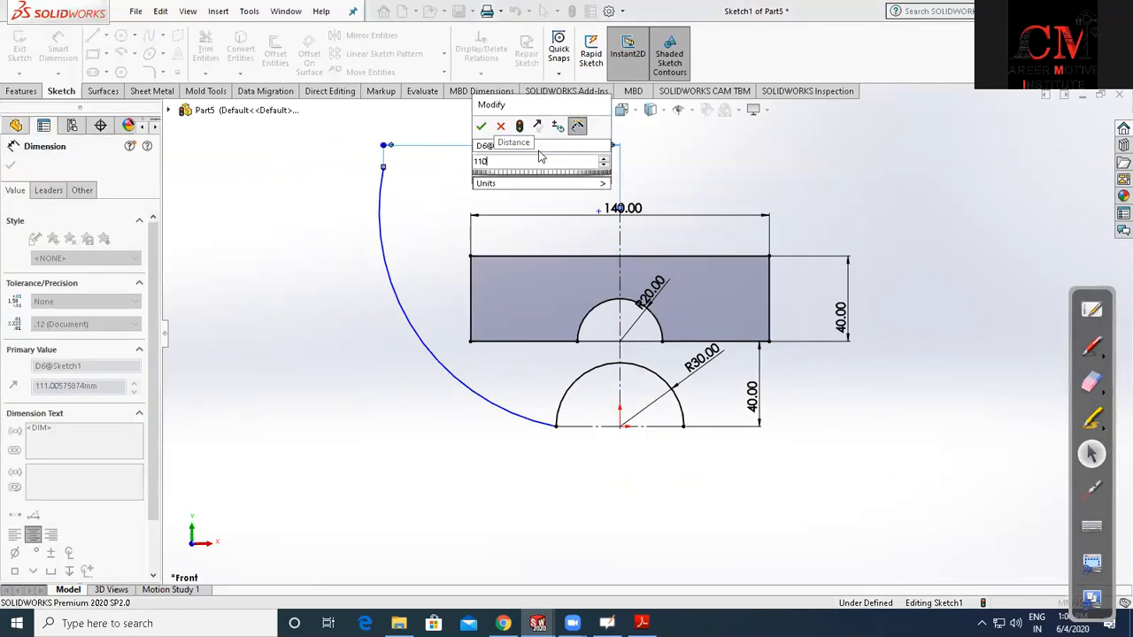
key(Return)
Check the assignment PDF and dimension the outer arc's upper endpoint 36 mm above the rectangle's top edge
key(alt+Tab)
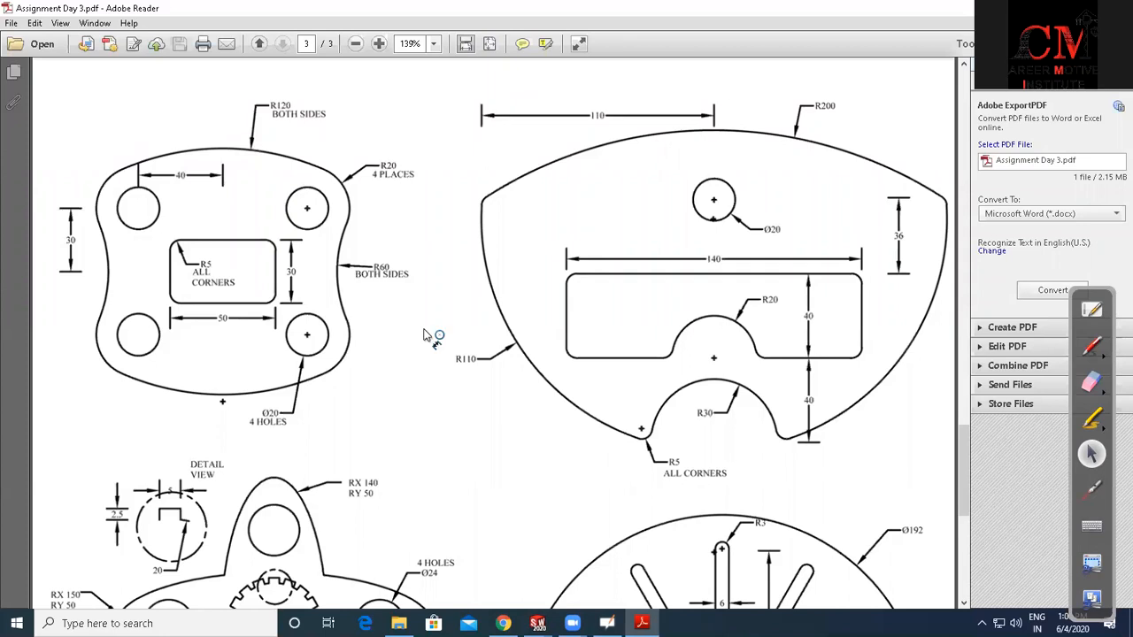
key(alt+Tab)
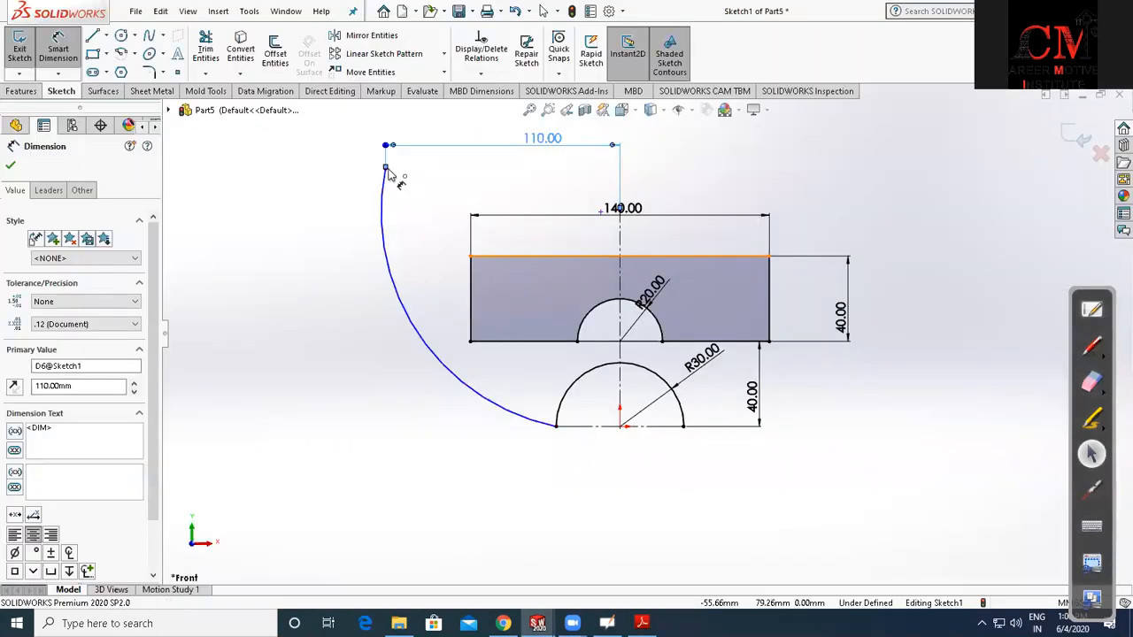
click(429, 223)
click(431, 222)
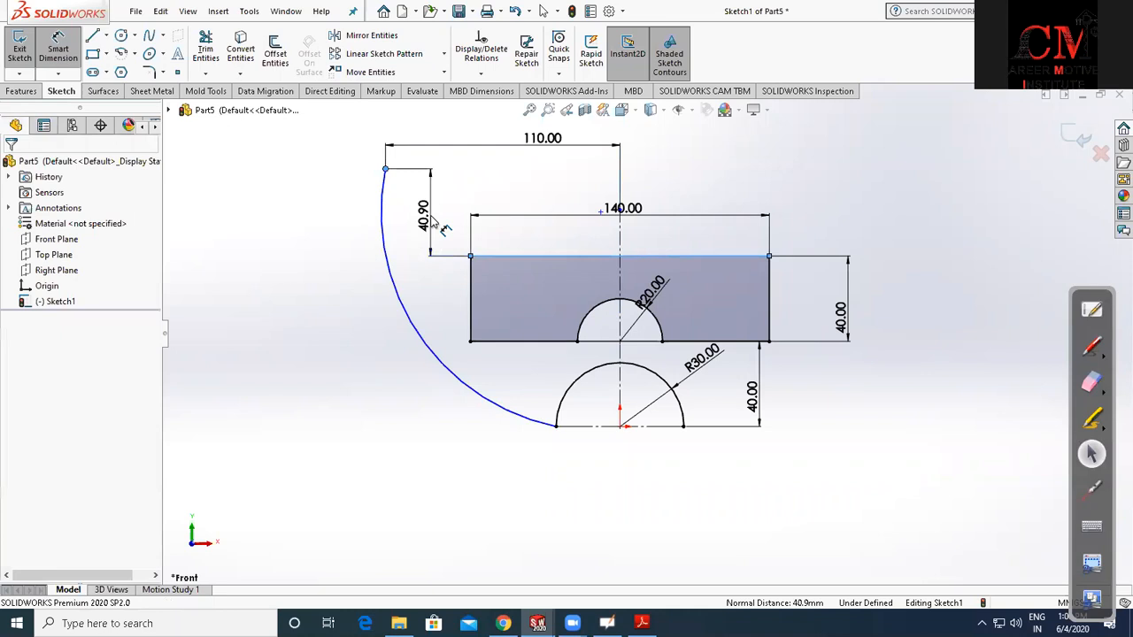
Dimension the outer side arc's radius as 110 mm
click(427, 334)
click(372, 375)
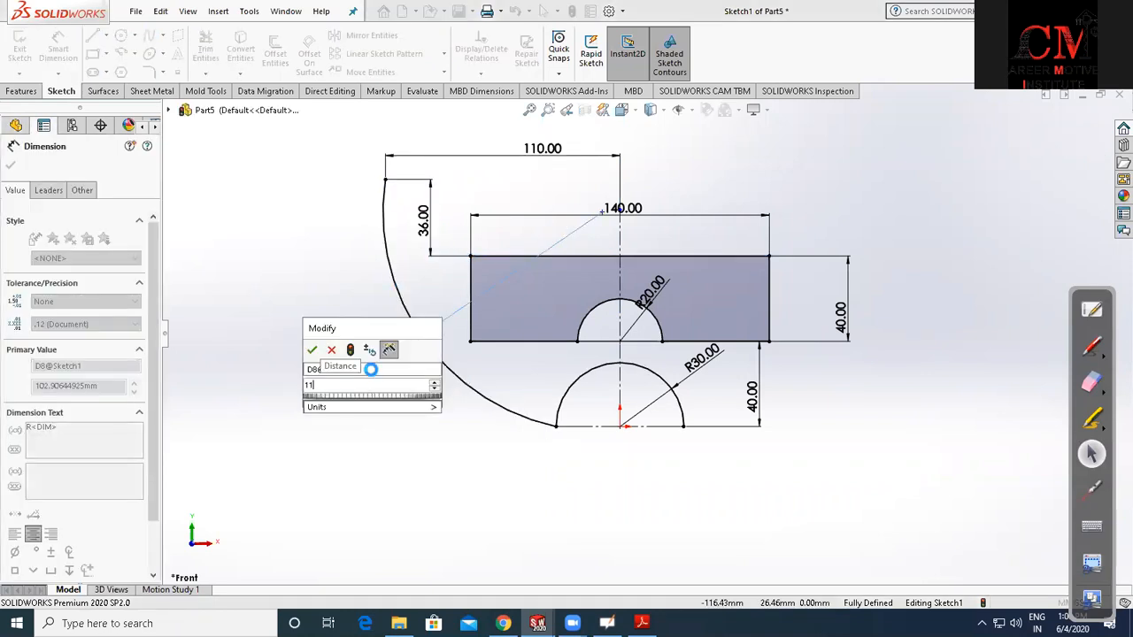
text(110)
key(Return)
key(Escape)
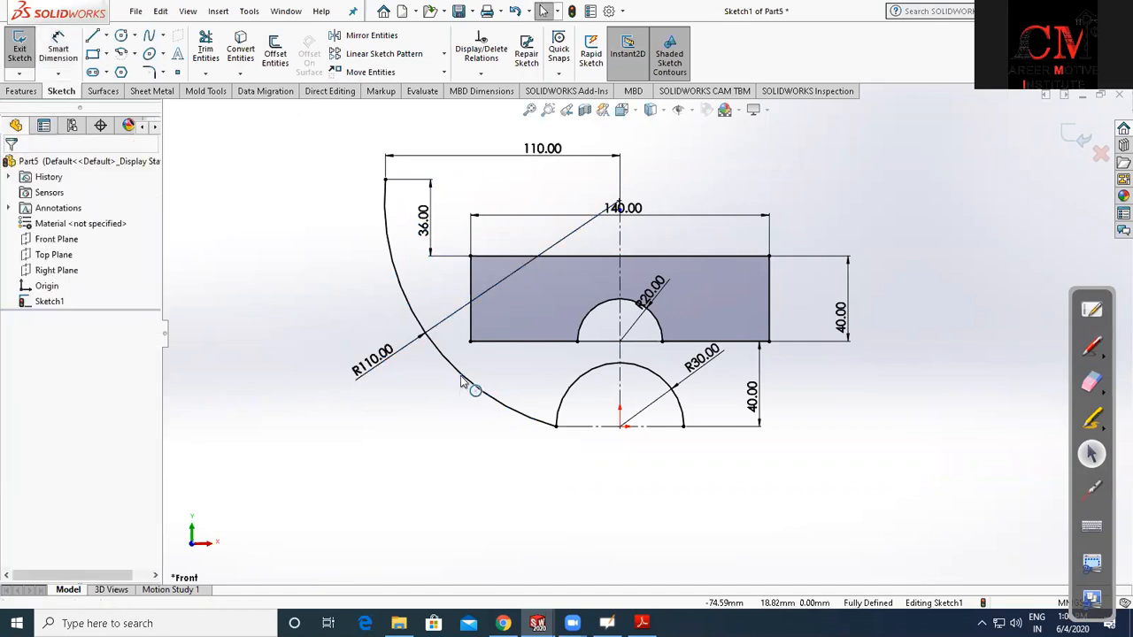
Mirror the R110 side arc about the vertical construction line with the copy kept
click(462, 377)
click(371, 35)
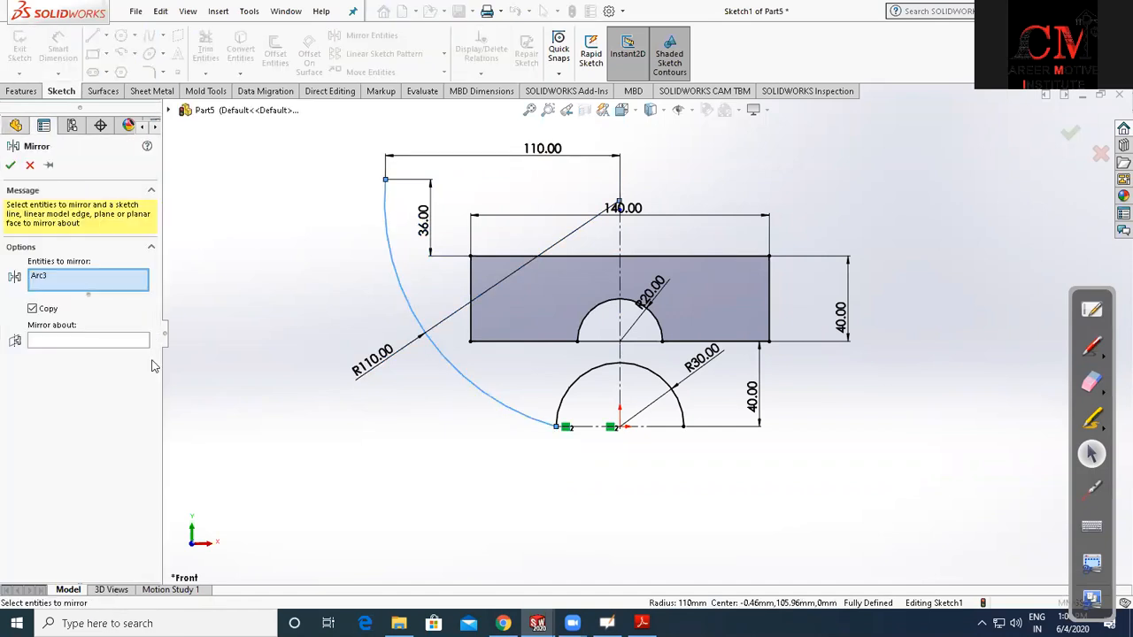
click(129, 342)
click(619, 319)
click(11, 165)
scroll(674, 236, up, 1)
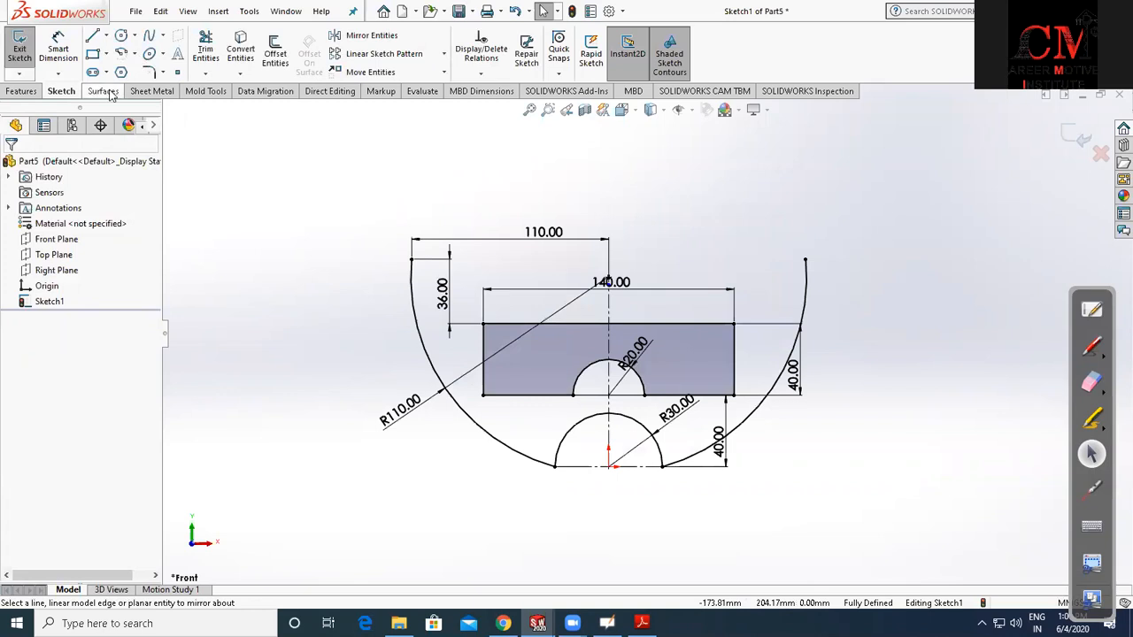
Draw a three-point arc joining the upper endpoints of the two side arcs, bulging upward
click(122, 53)
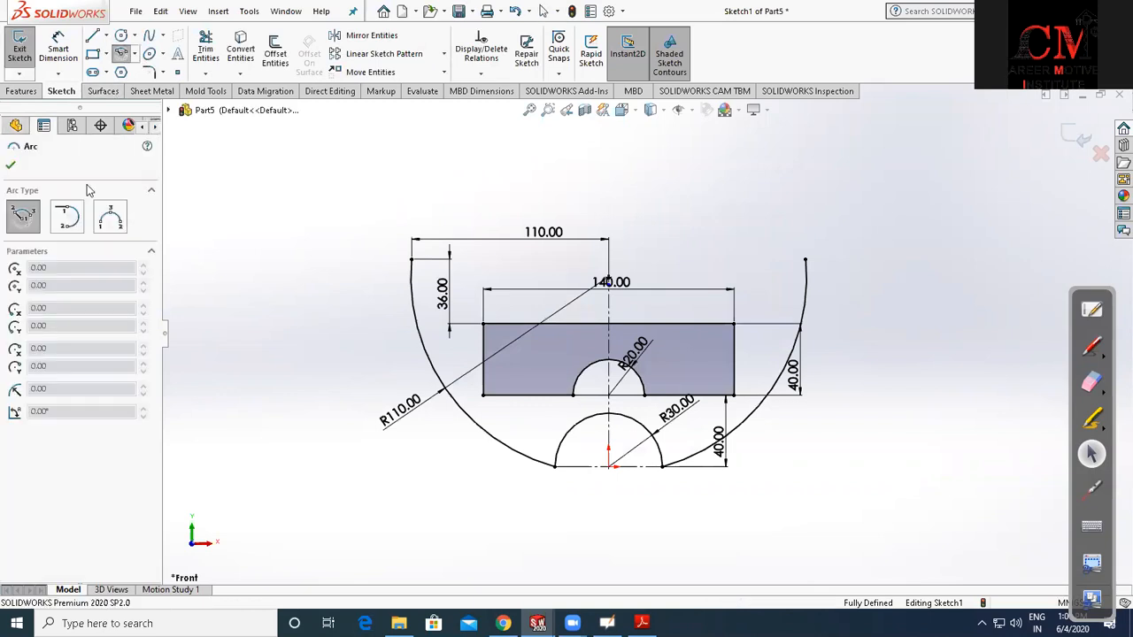
click(413, 259)
click(806, 260)
click(719, 222)
Set the top arc's radius to 200 mm
click(50, 30)
click(715, 190)
click(883, 171)
text(200)
key(Return)
key(Escape)
key(f)
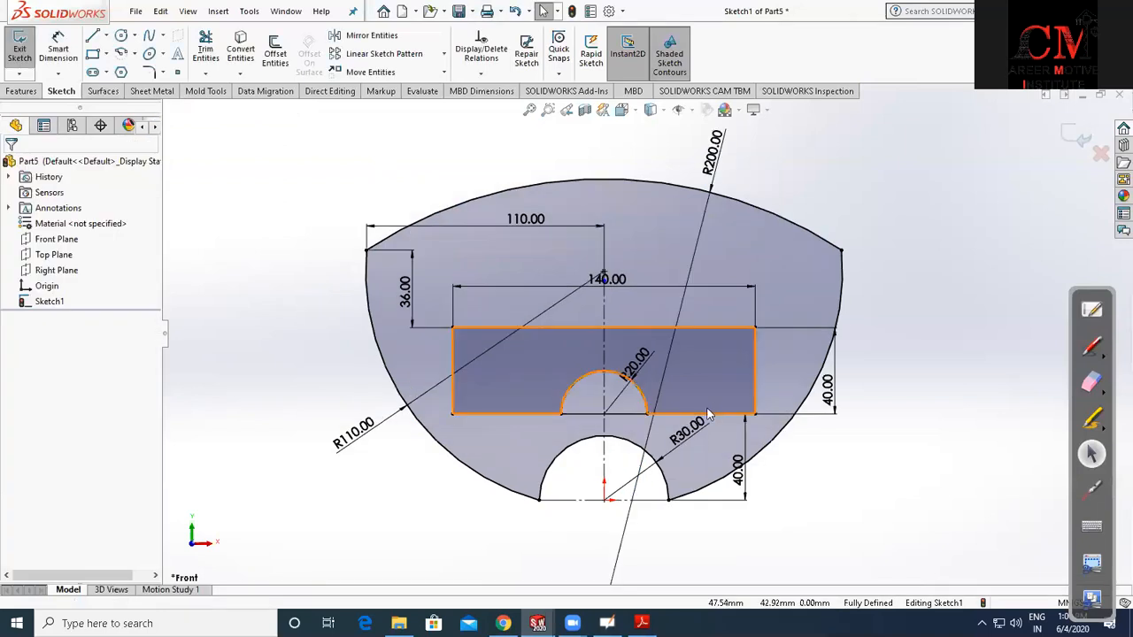
scroll(543, 292, down, 2)
scroll(606, 255, up, 2)
scroll(602, 270, up, 2)
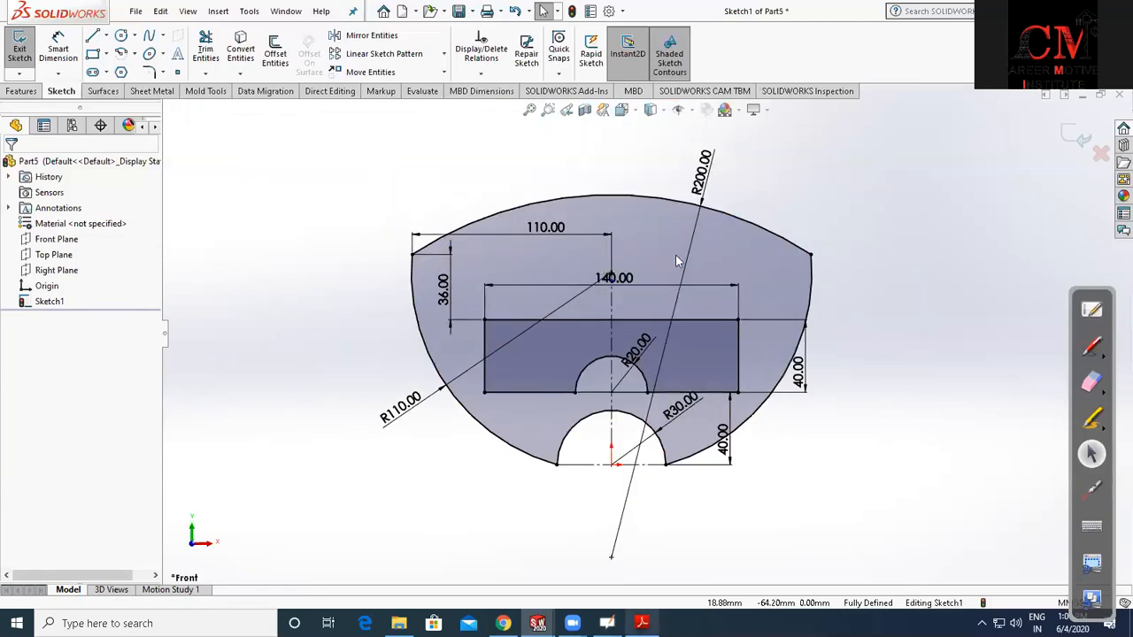
Look up the next figure in the assignment PDF and create a new part document in SOLIDWORKS
key(alt+Tab)
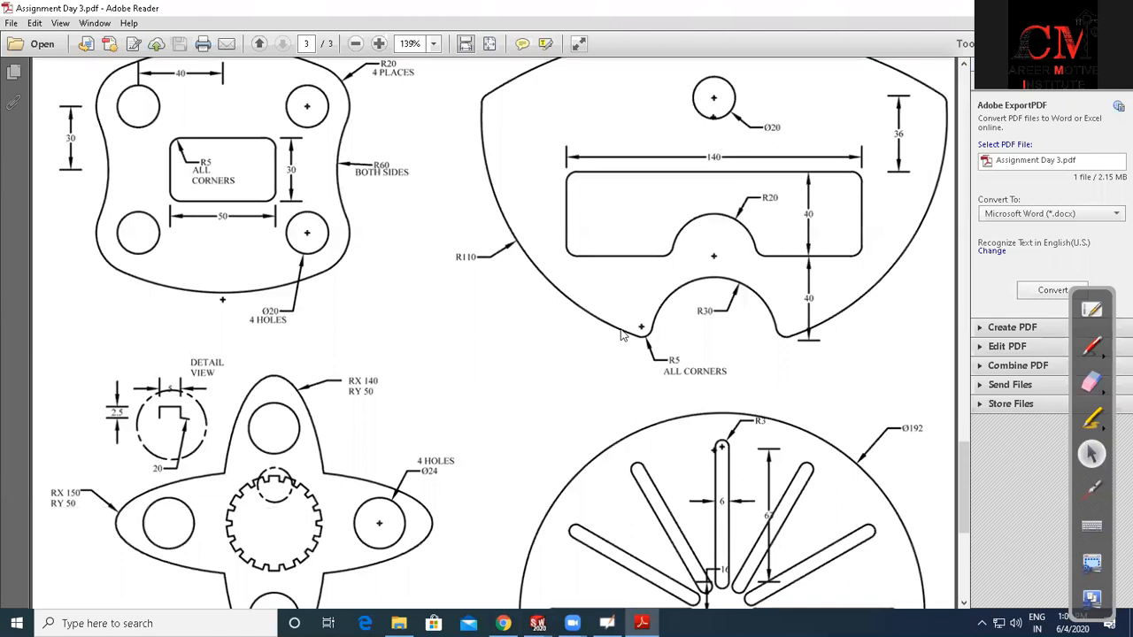
scroll(622, 335, down, 3)
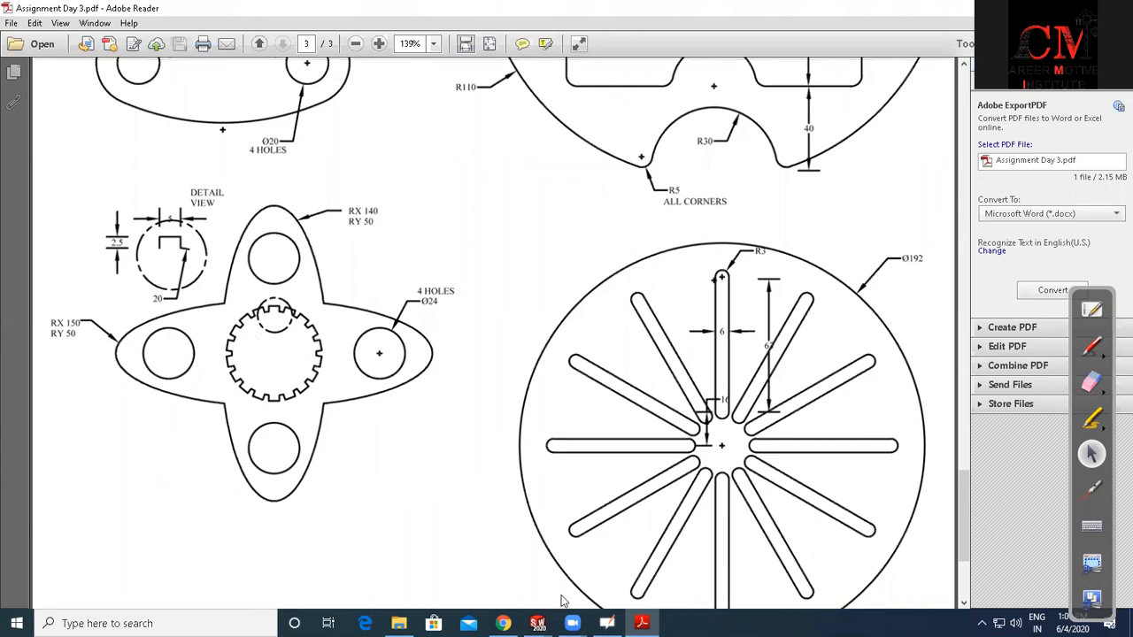
click(538, 623)
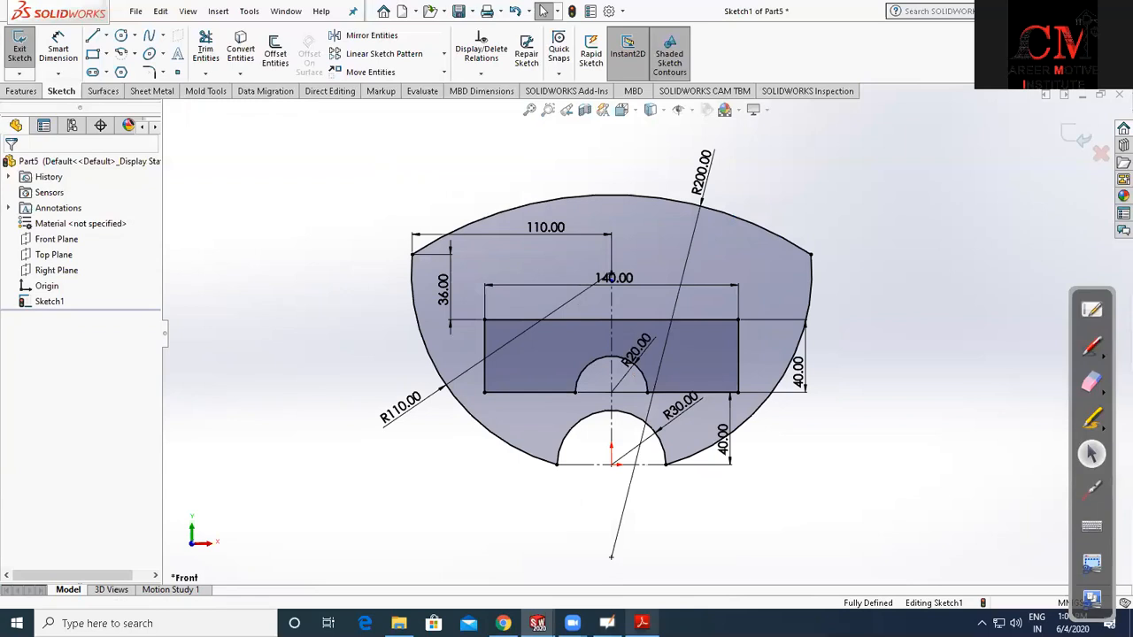
key(ctrl+n)
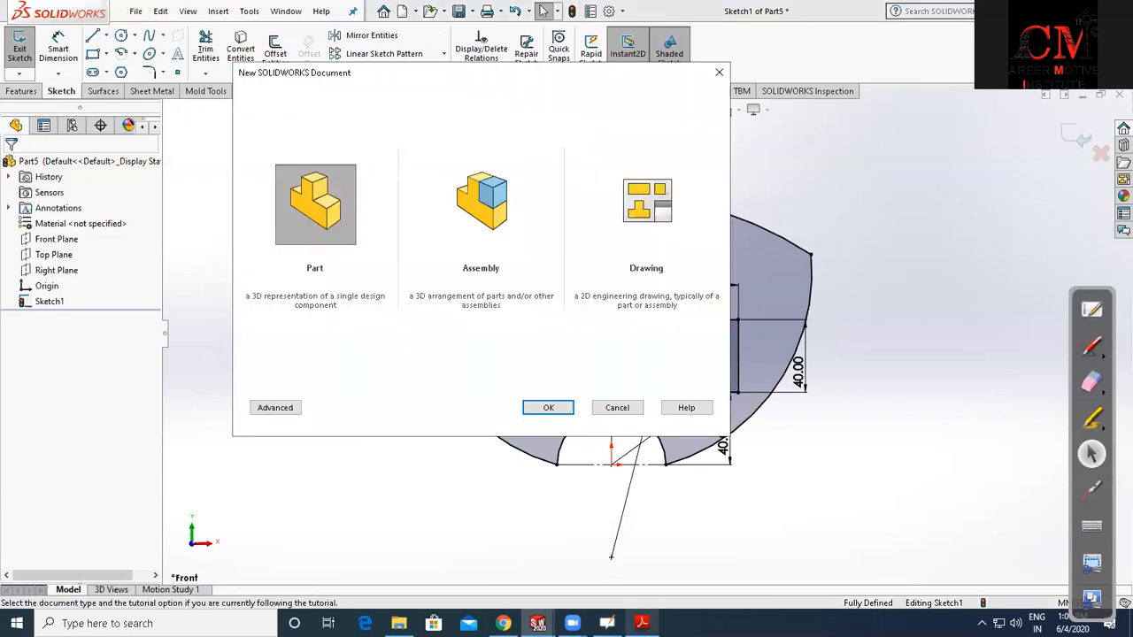
key(Return)
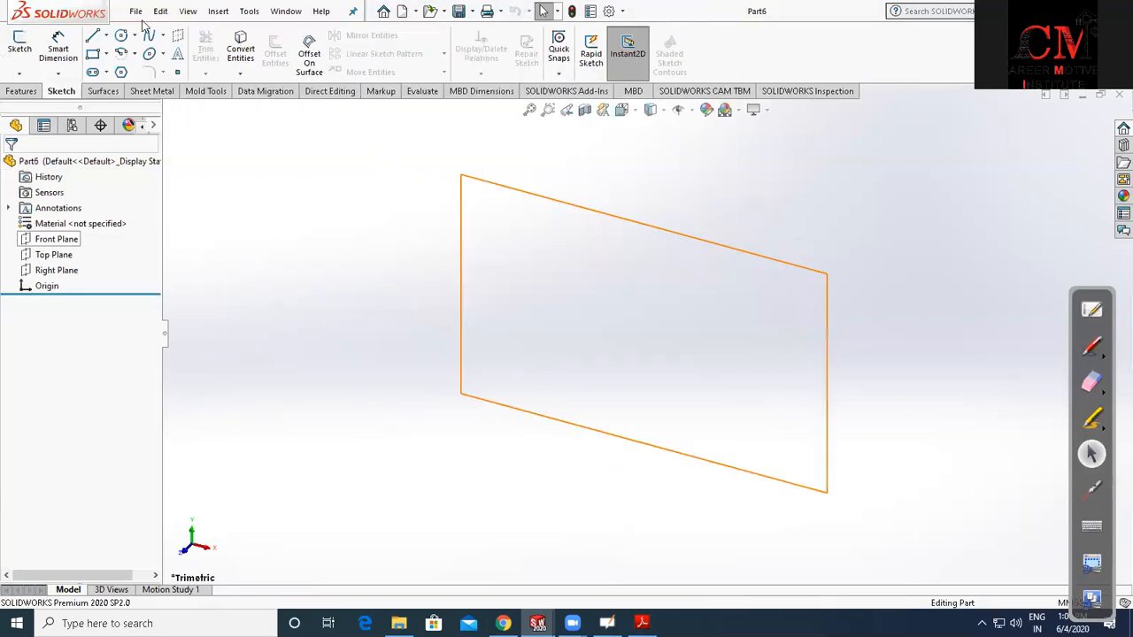
Start a sketch on the Front Plane and draw a vertical ellipse centred on the origin, about 135 mm tall and 43 mm wide
click(18, 46)
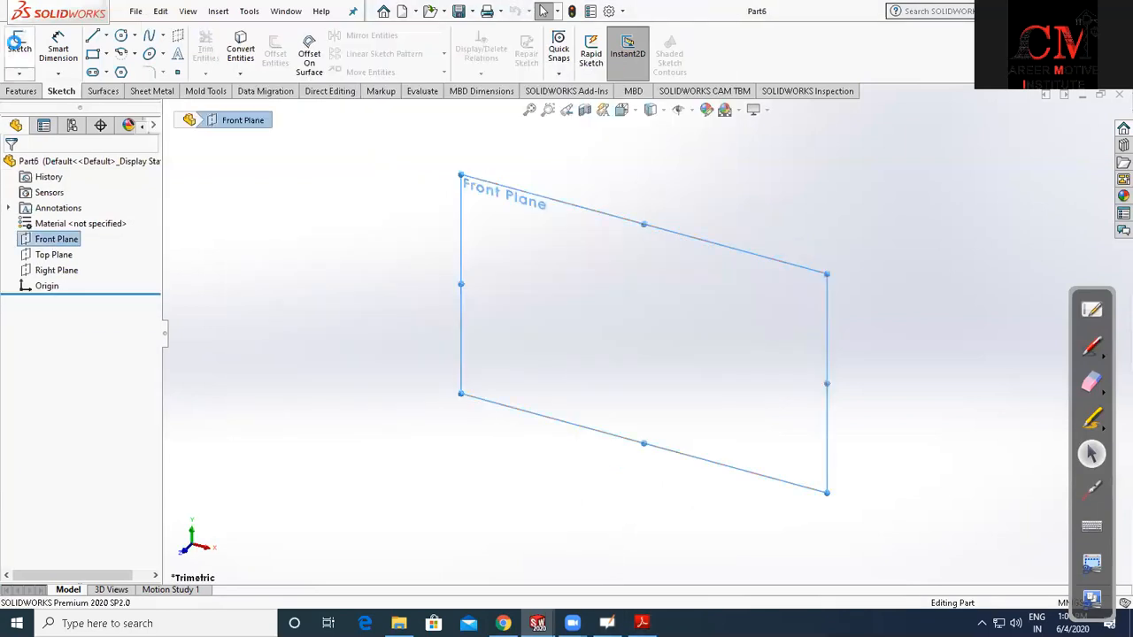
click(150, 55)
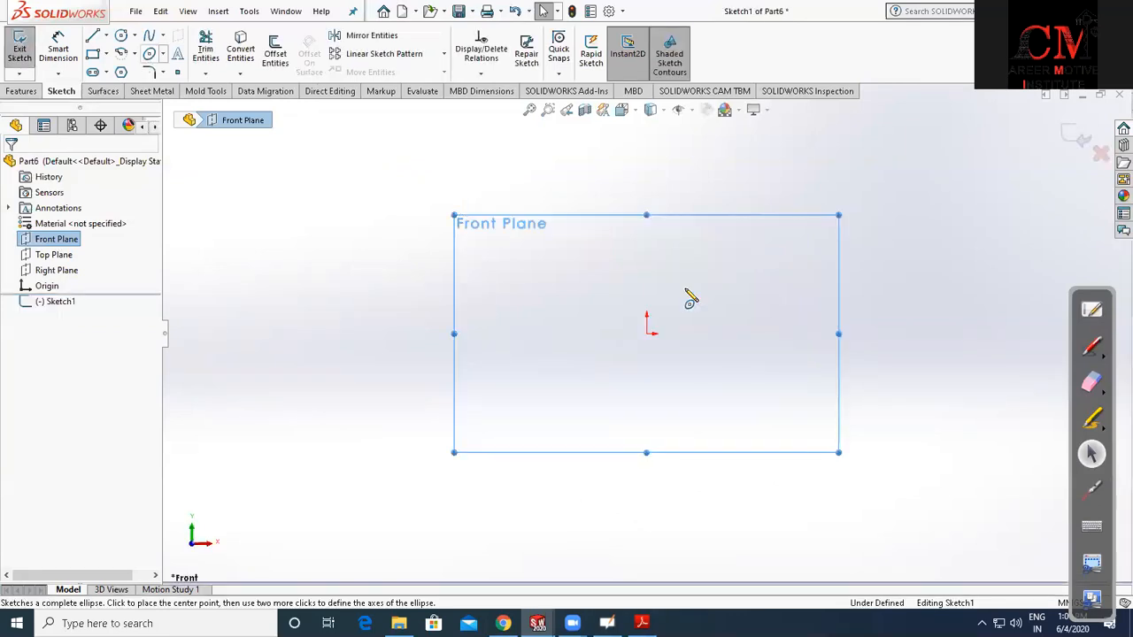
click(649, 207)
click(610, 246)
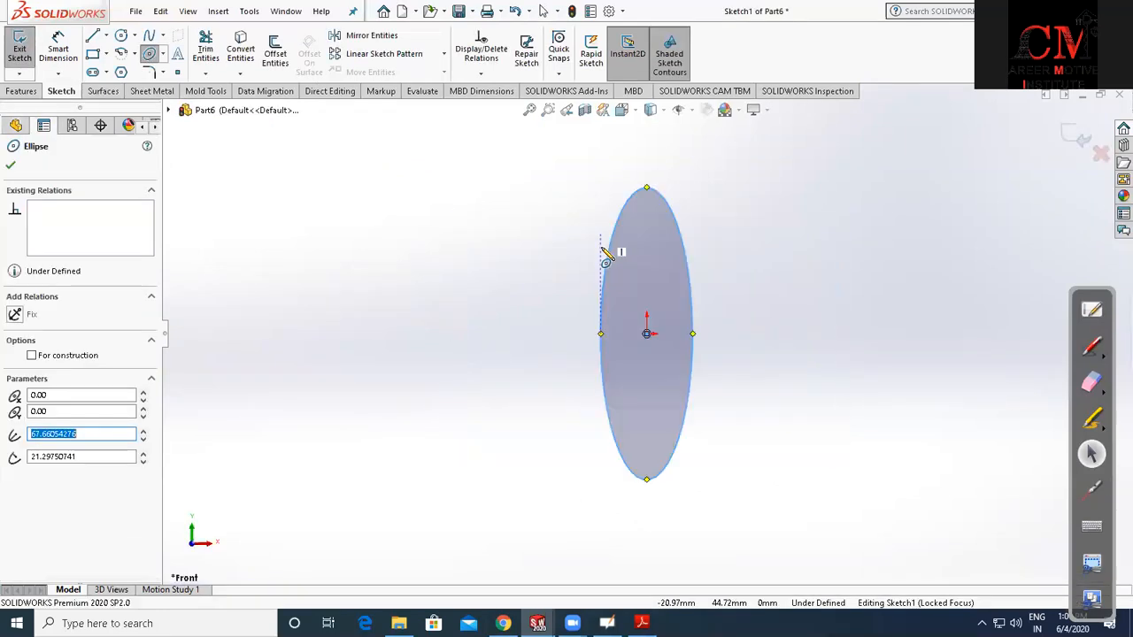
Draw a second, roughly horizontal ellipse centred on the origin, about 112 mm long and 37 mm high
click(646, 334)
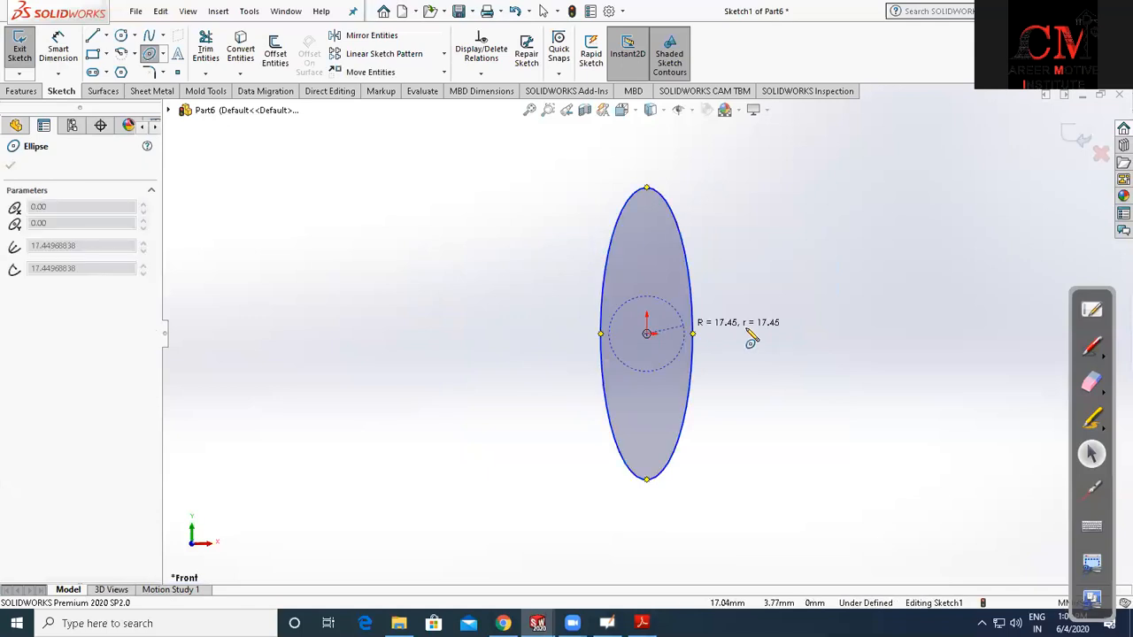
click(767, 329)
click(715, 361)
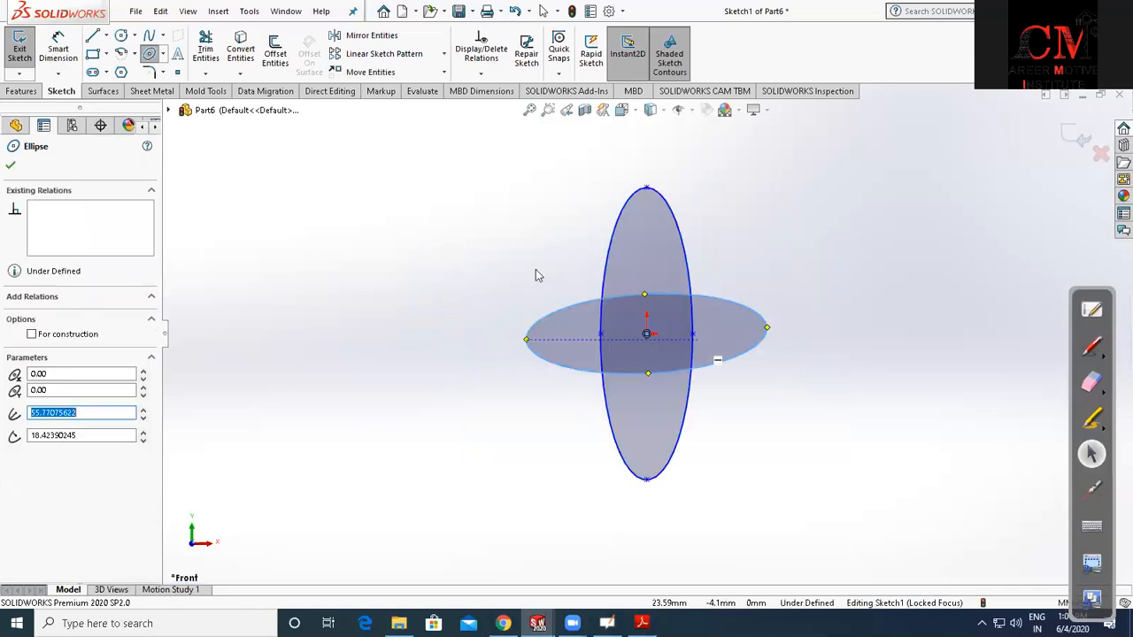
key(Escape)
scroll(709, 345, down, 3)
click(94, 37)
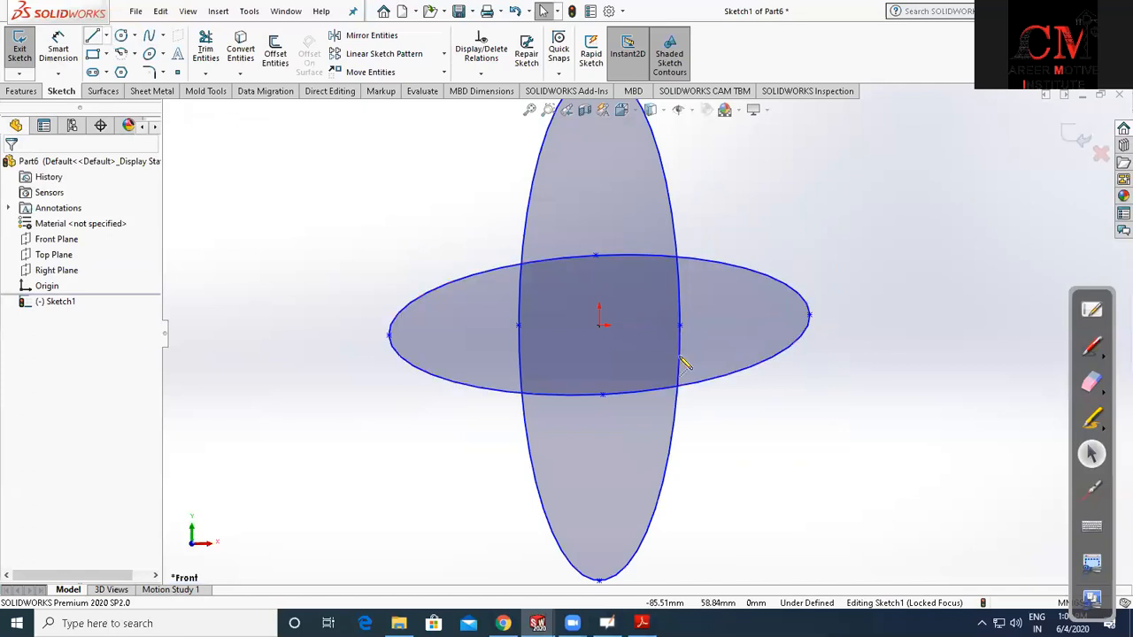
scroll(695, 370, down, 2)
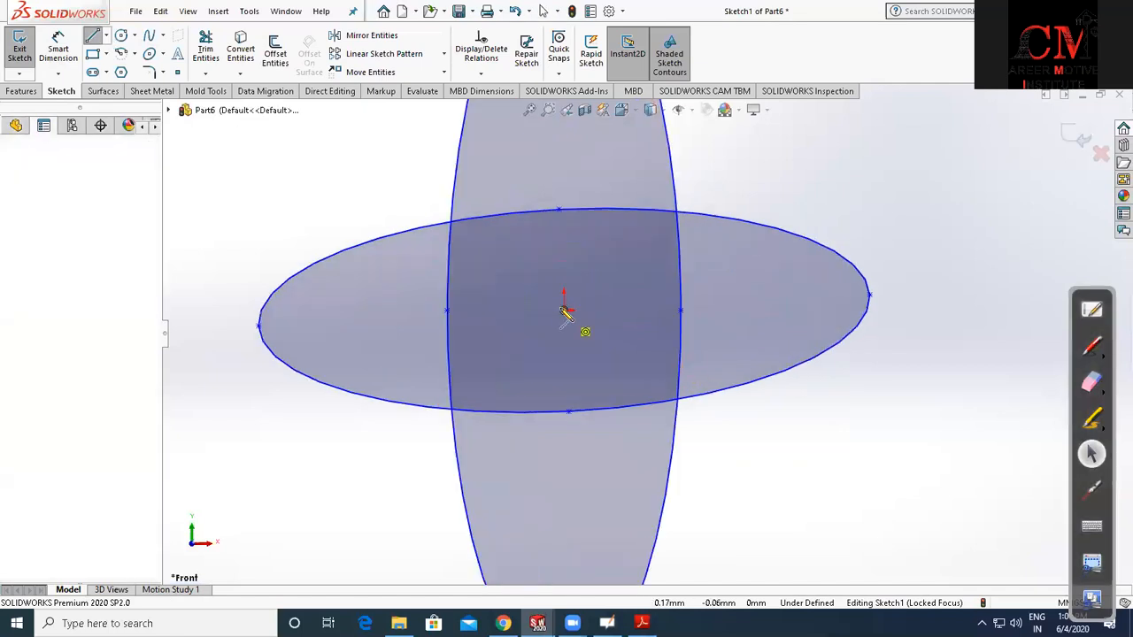
key(Escape)
key(f)
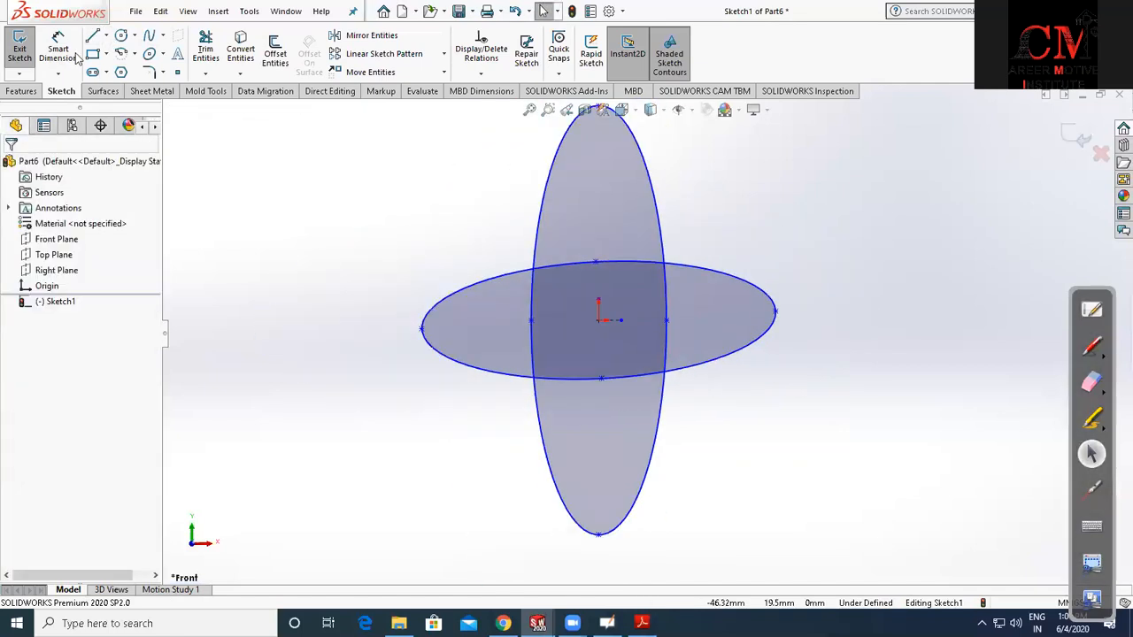
Dimension the vertical ellipse's height between its top and bottom points as 150 mm
scroll(486, 195, up, 2)
click(612, 176)
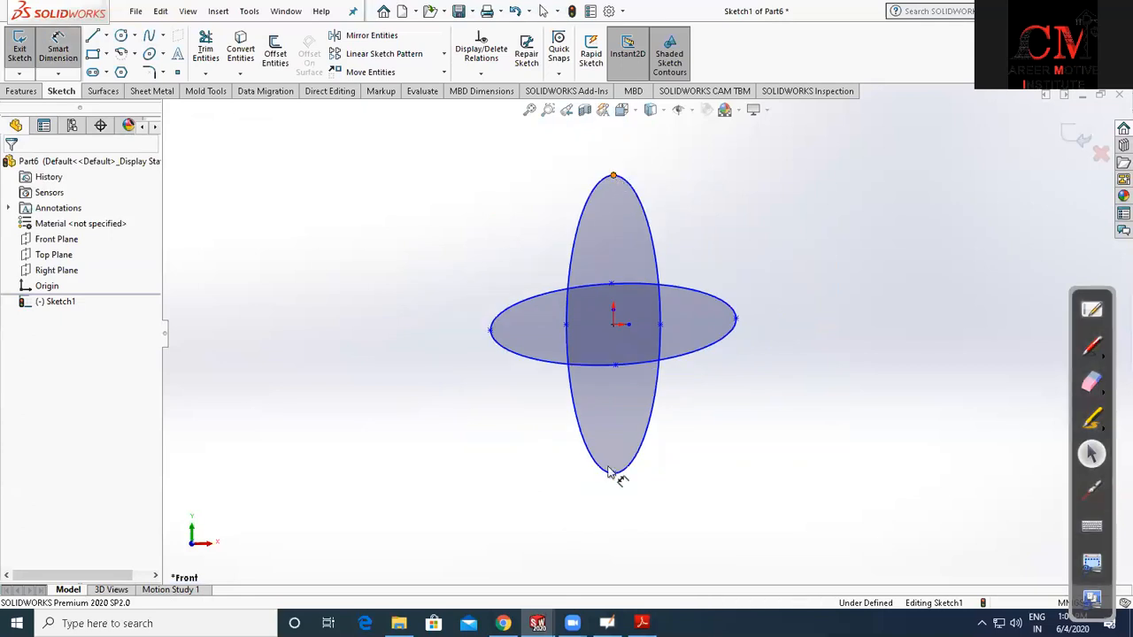
click(614, 474)
click(776, 435)
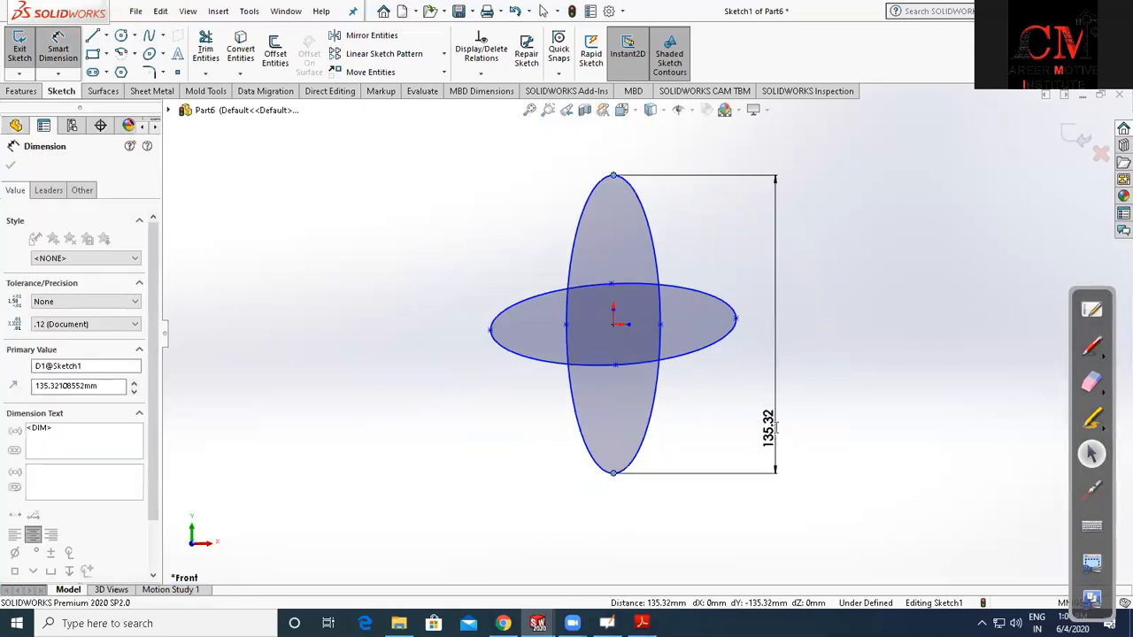
text(150)
key(Return)
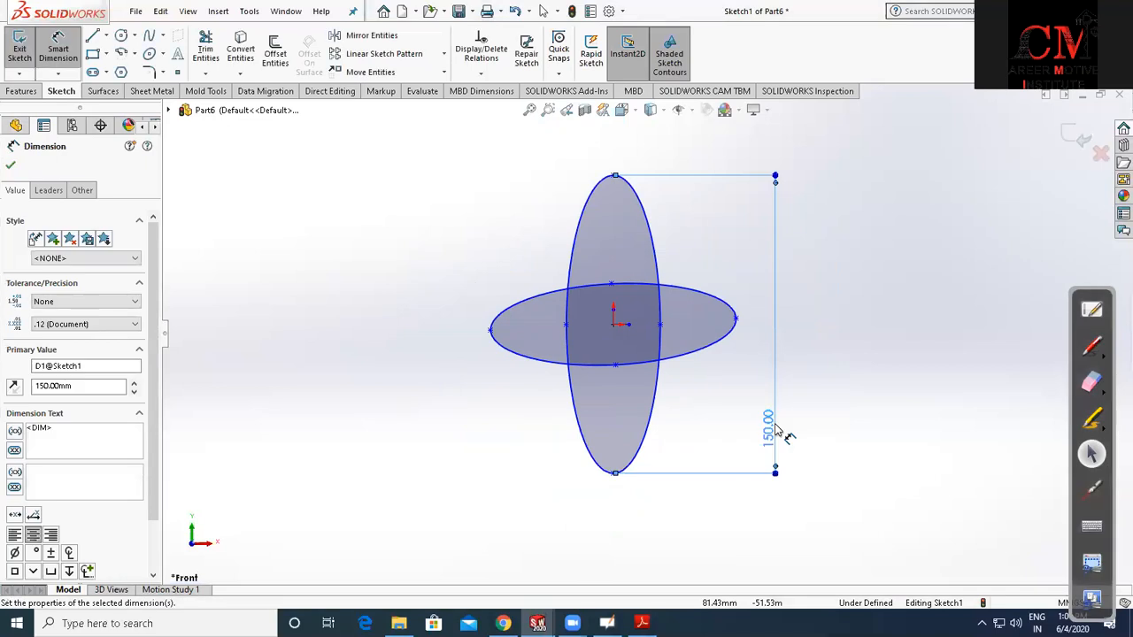
Dimension the vertical ellipse's width between its two side points as 50 mm
click(662, 327)
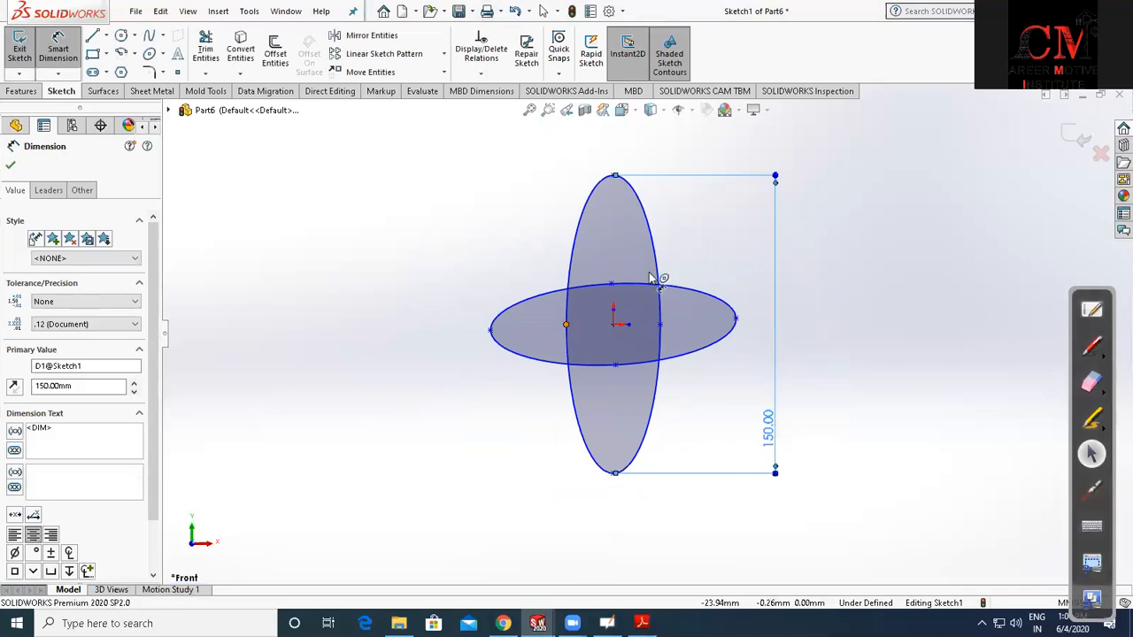
click(648, 155)
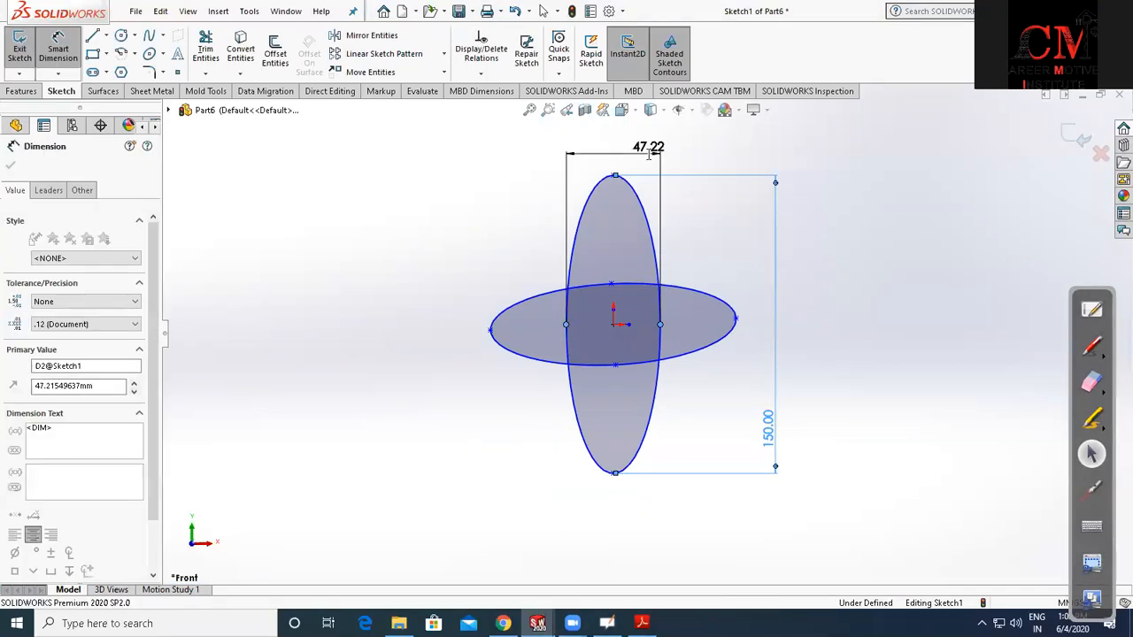
text(50)
key(Return)
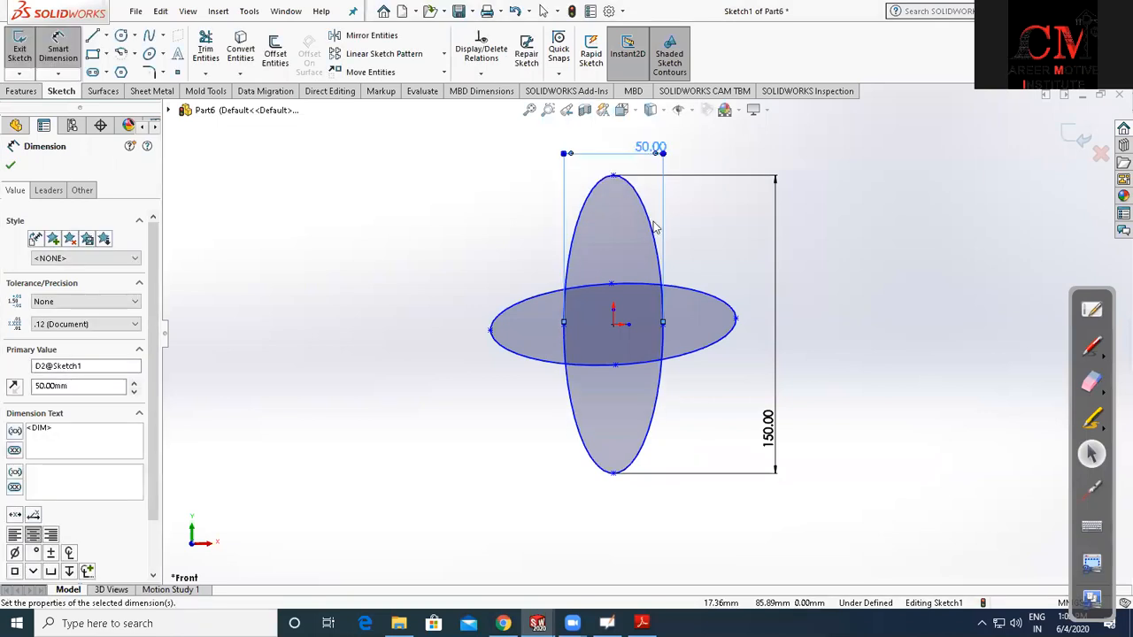
key(Escape)
Align the vertical ellipse's top point vertically with the origin and the other ellipse's left point horizontally with the origin
scroll(589, 152, down, 2)
mouse_move(585, 148)
mouse_down()
mouse_move(532, 183)
mouse_move(612, 174)
mouse_move(558, 173)
mouse_move(615, 199)
mouse_move(562, 201)
mouse_move(594, 212)
mouse_move(580, 149)
mouse_up()
drag(590, 363, 585, 364)
click(53, 413)
click(275, 305)
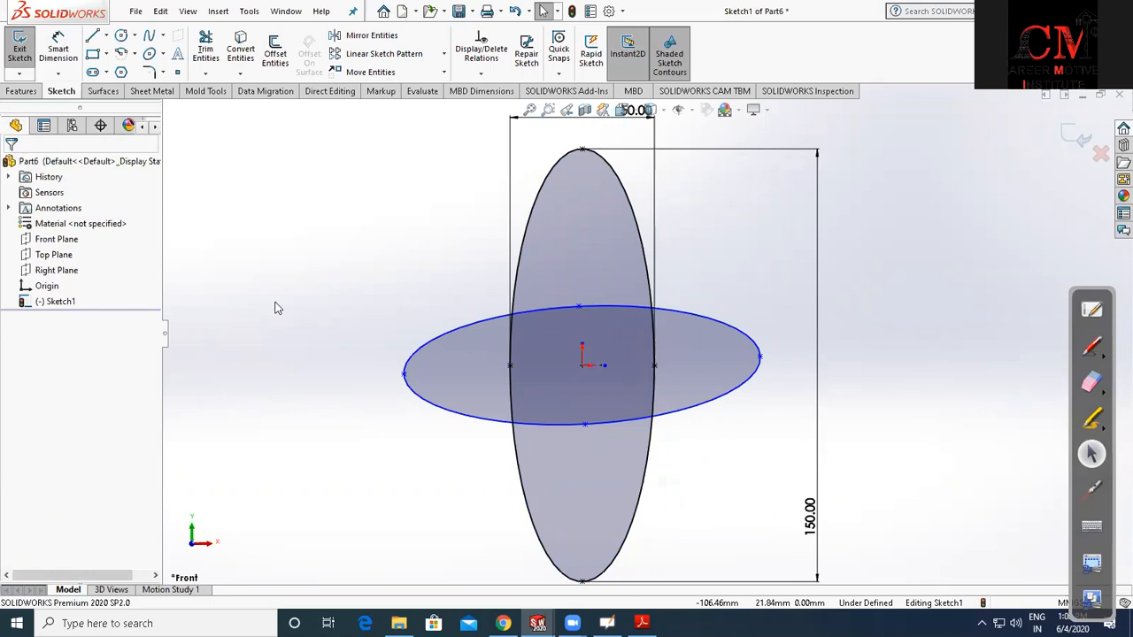
click(404, 374)
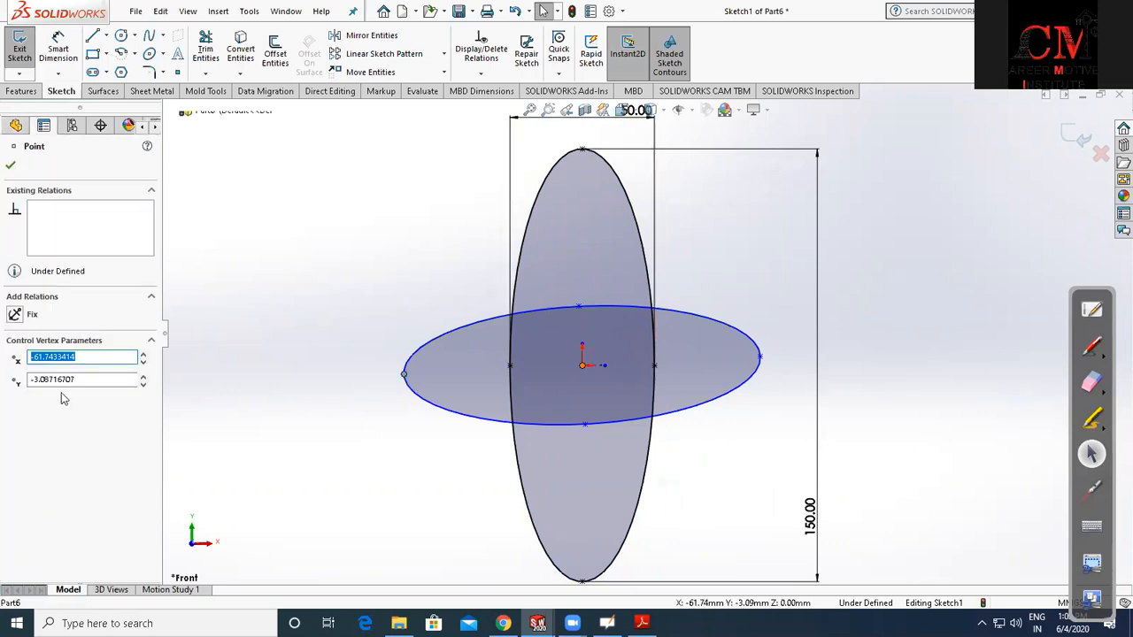
click(42, 393)
Dimension the horizontal ellipse's length between its left and right end points as 140 mm
click(55, 64)
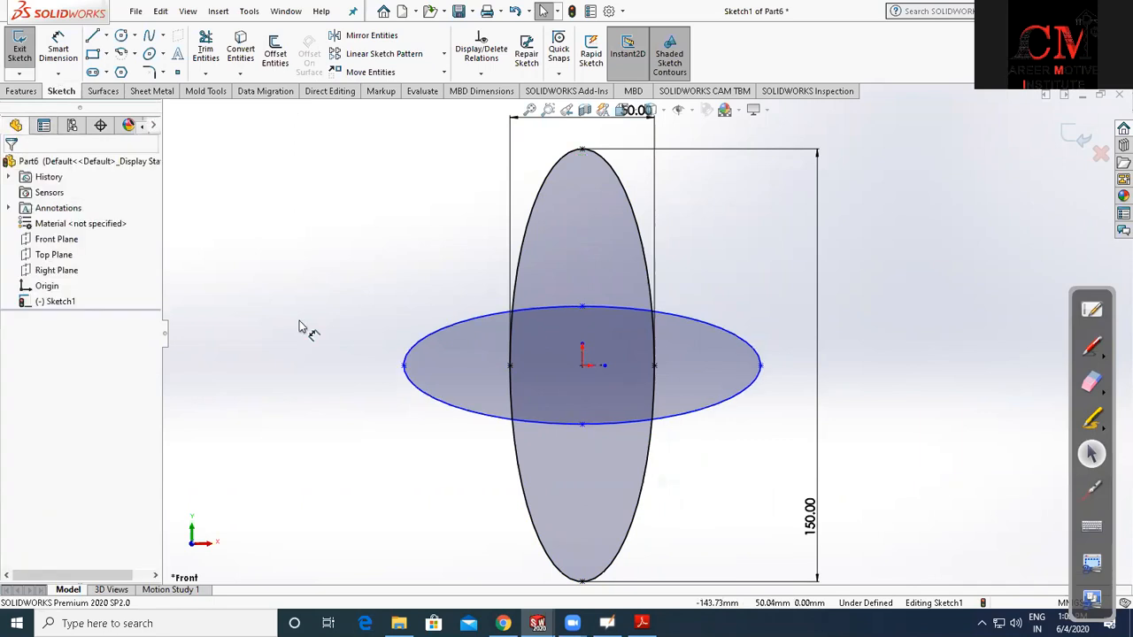
click(404, 367)
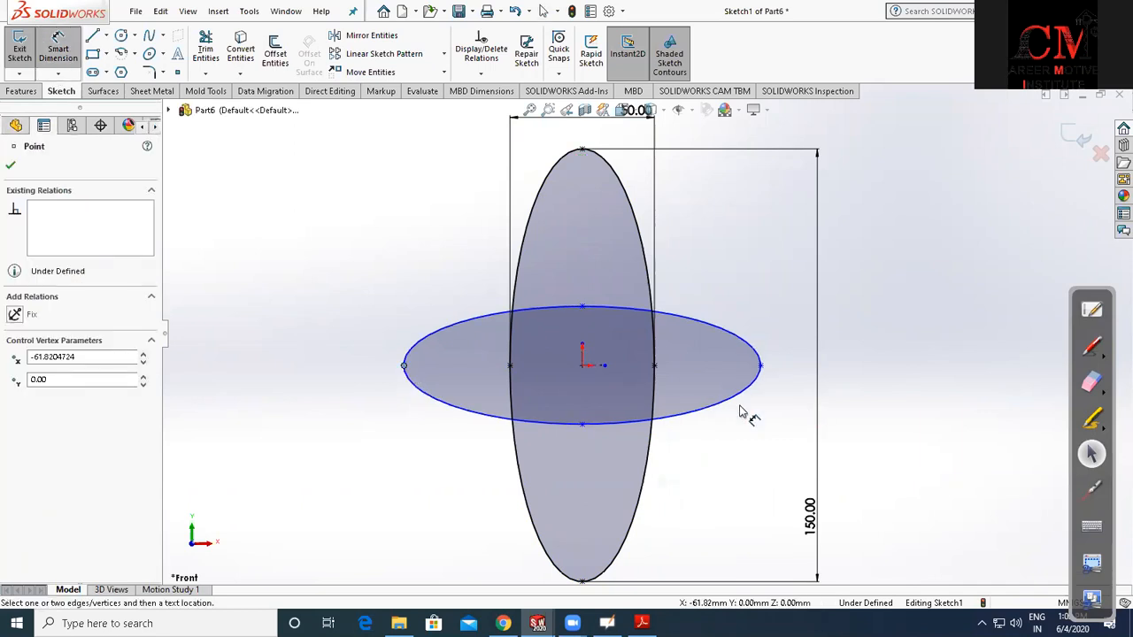
click(761, 366)
click(908, 529)
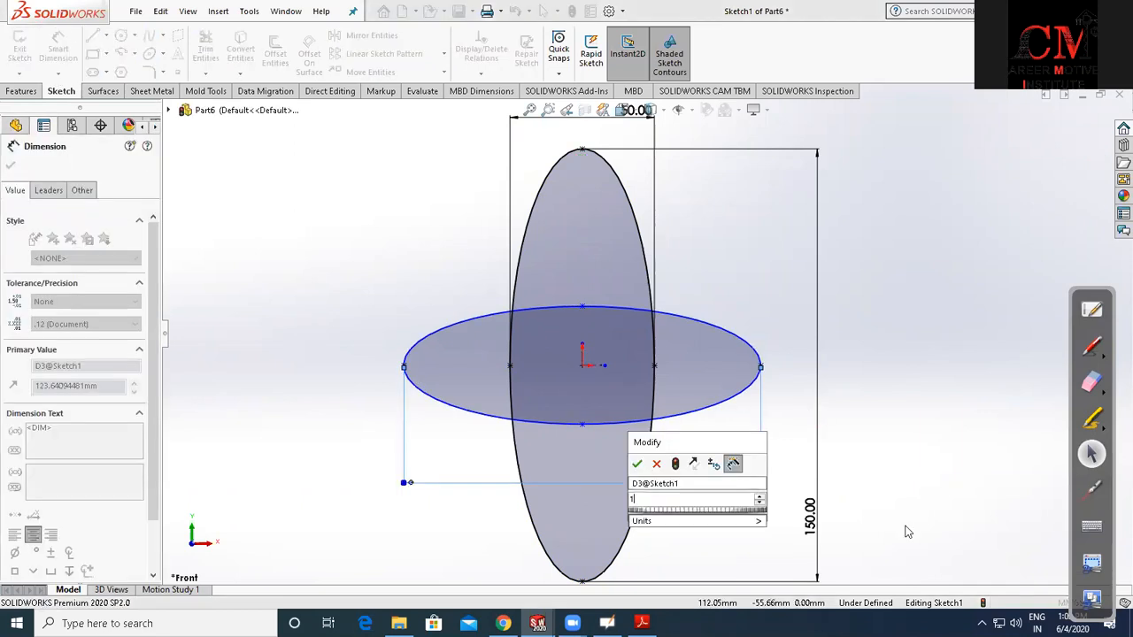
text(140)
key(Return)
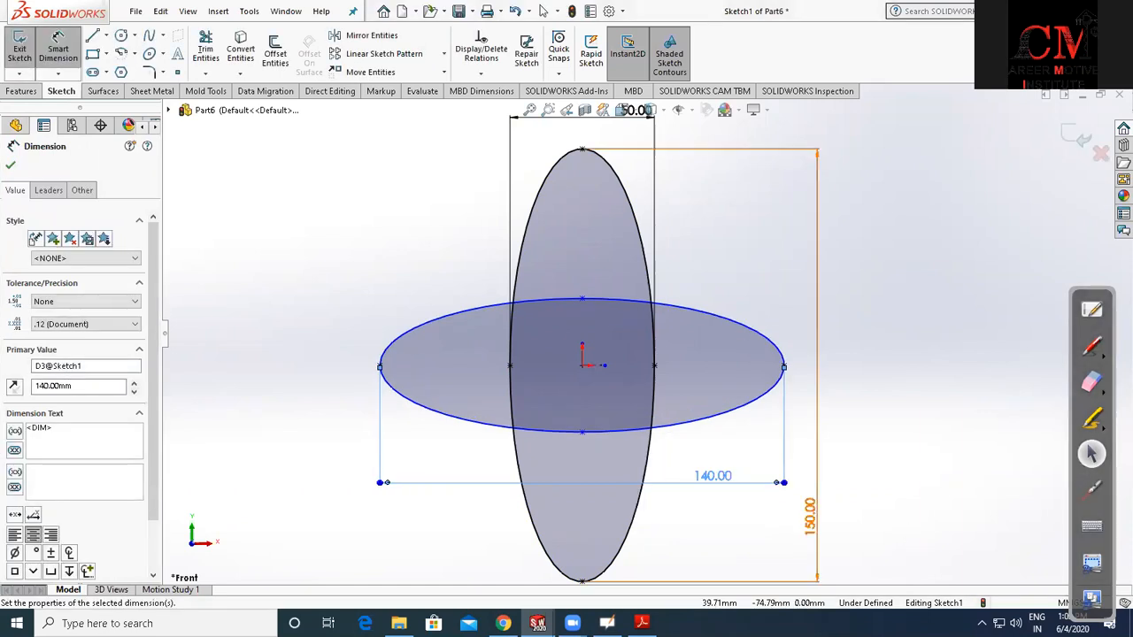
Check the ellipse sizes in the assignment PDF and set the horizontal ellipse's length to 150 mm
key(alt+Tab)
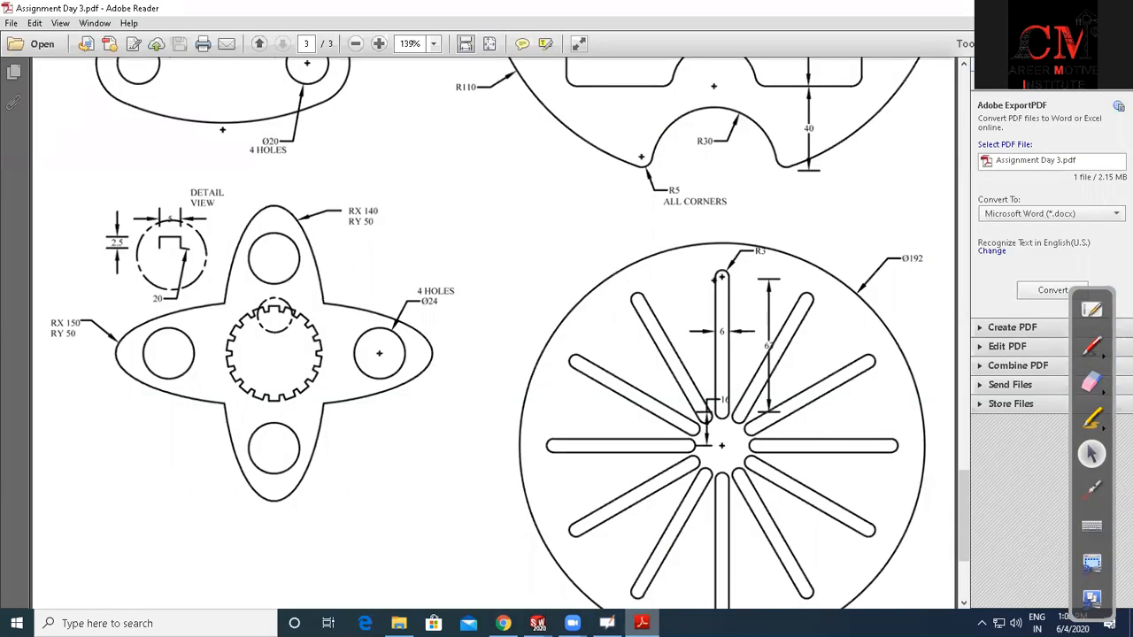
key(alt+Tab)
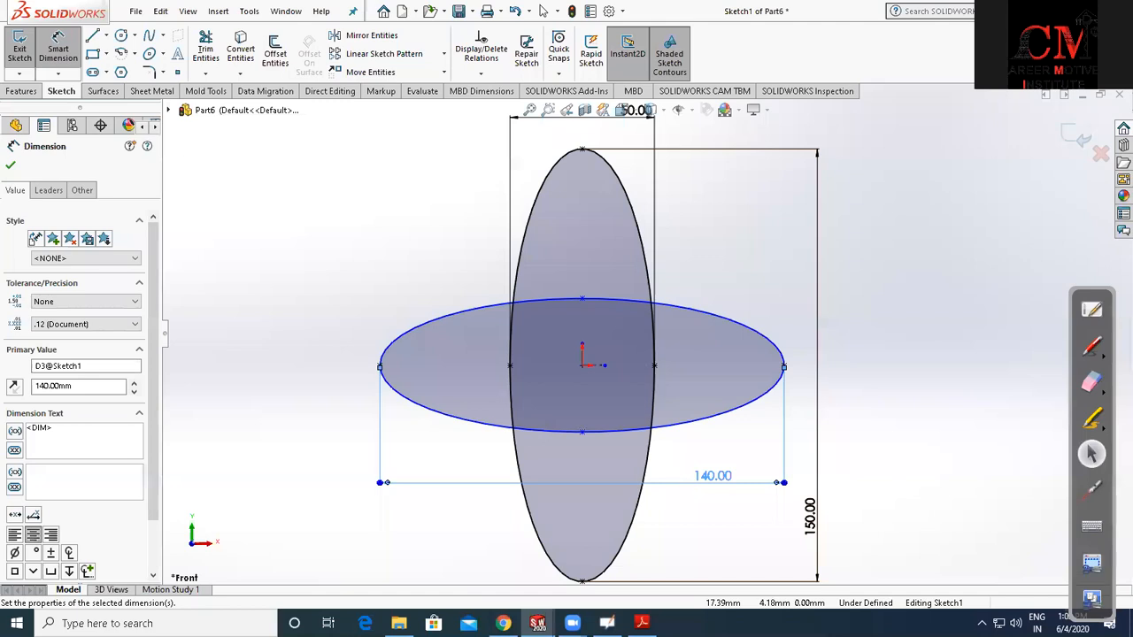
double_click(718, 478)
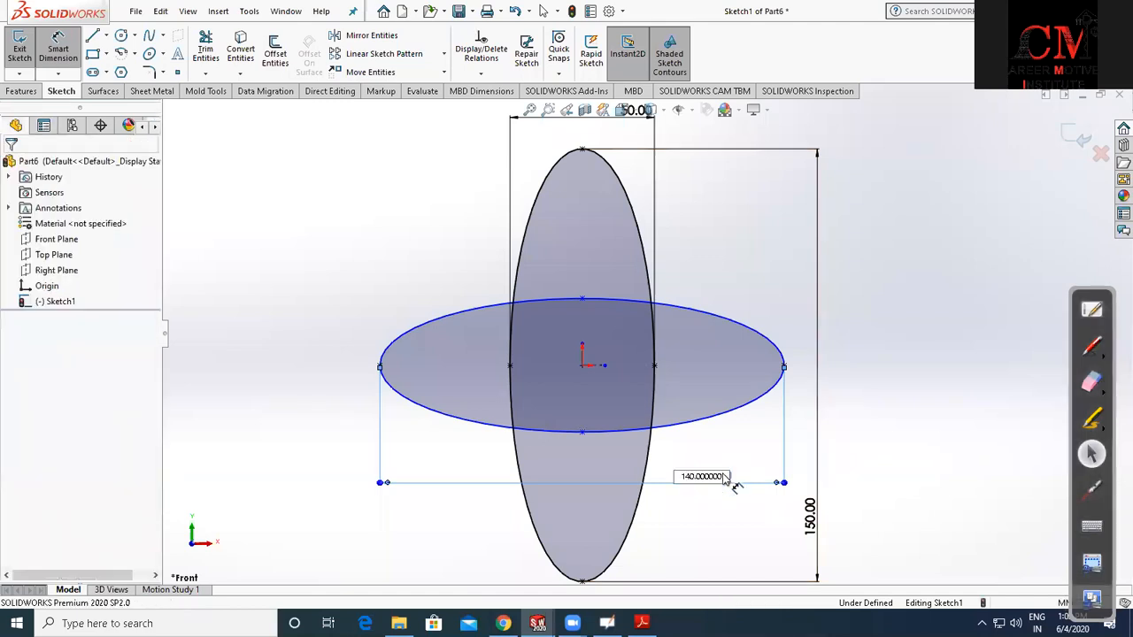
text(150)
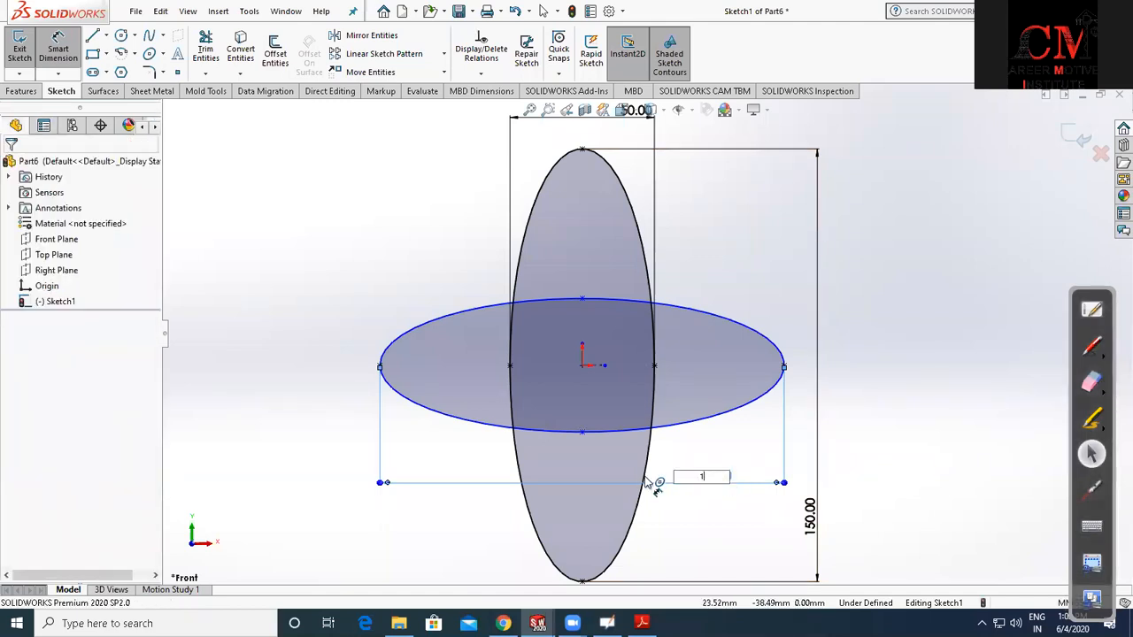
key(Return)
Dimension the horizontal ellipse's height between its top and bottom points as 50 mm
click(582, 437)
click(281, 390)
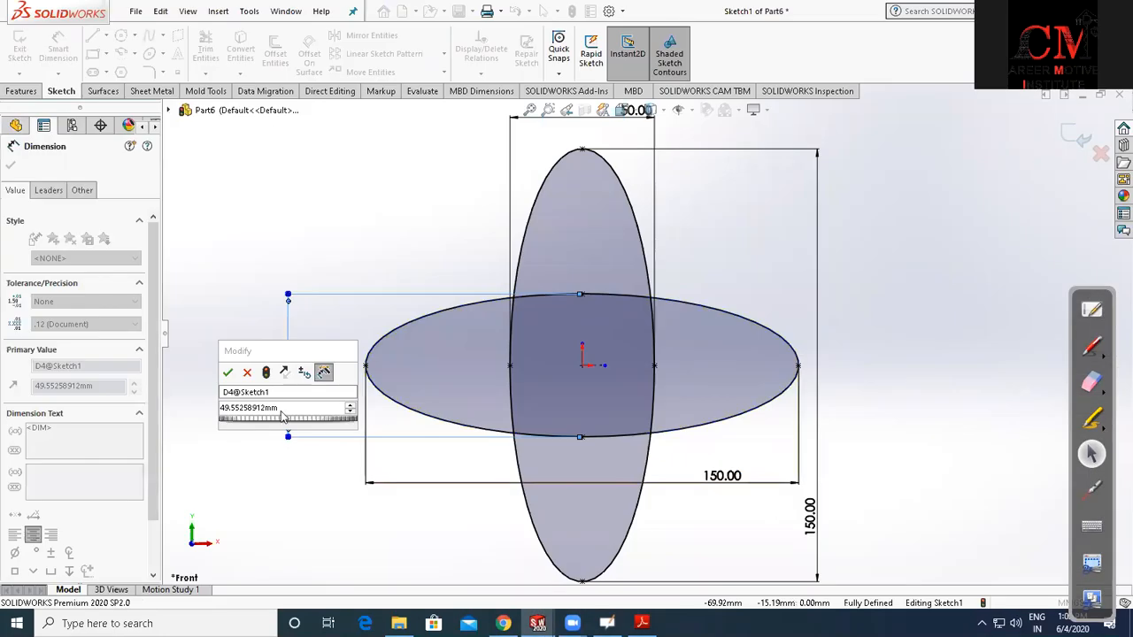
key(Return)
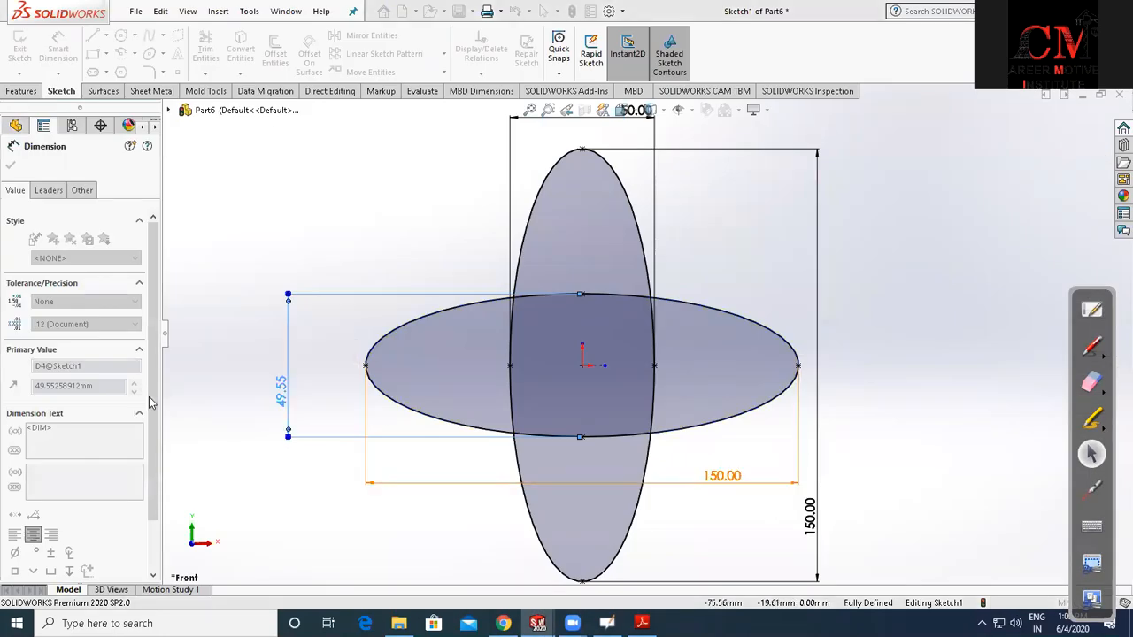
key(Escape)
scroll(879, 455, up, 3)
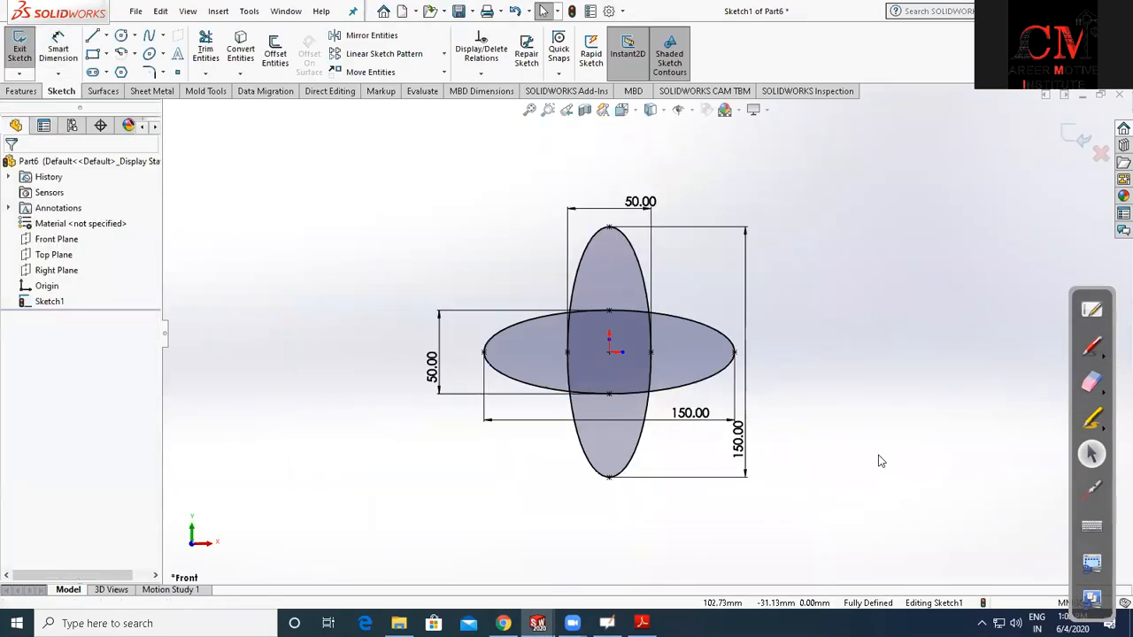
Set the vertical ellipse's height to 140 mm
click(741, 452)
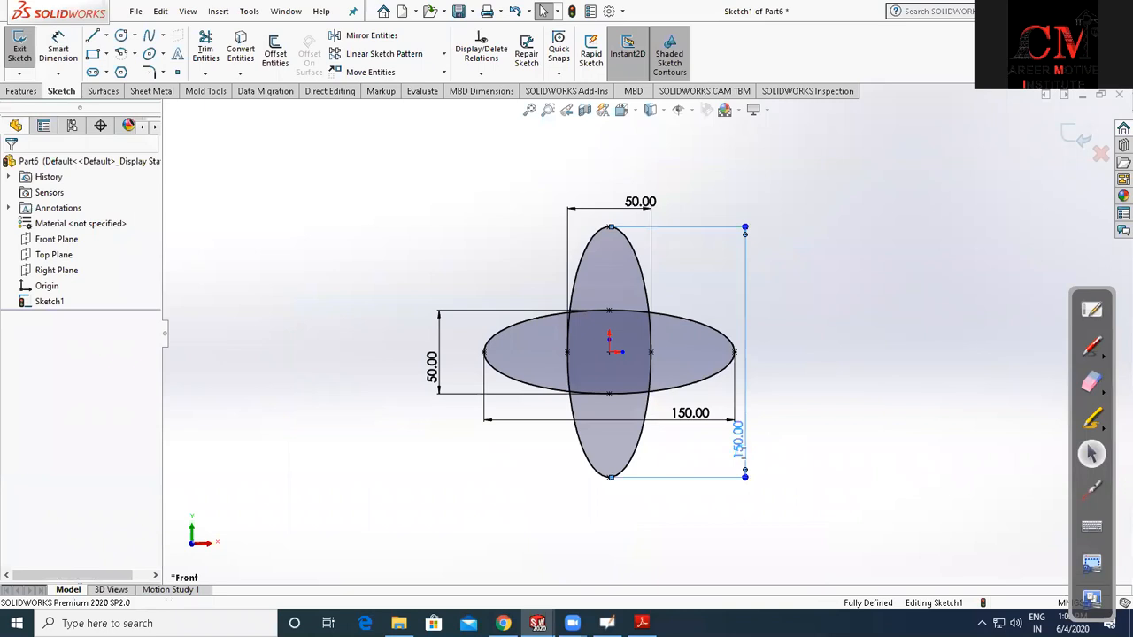
double_click(744, 453)
key(Return)
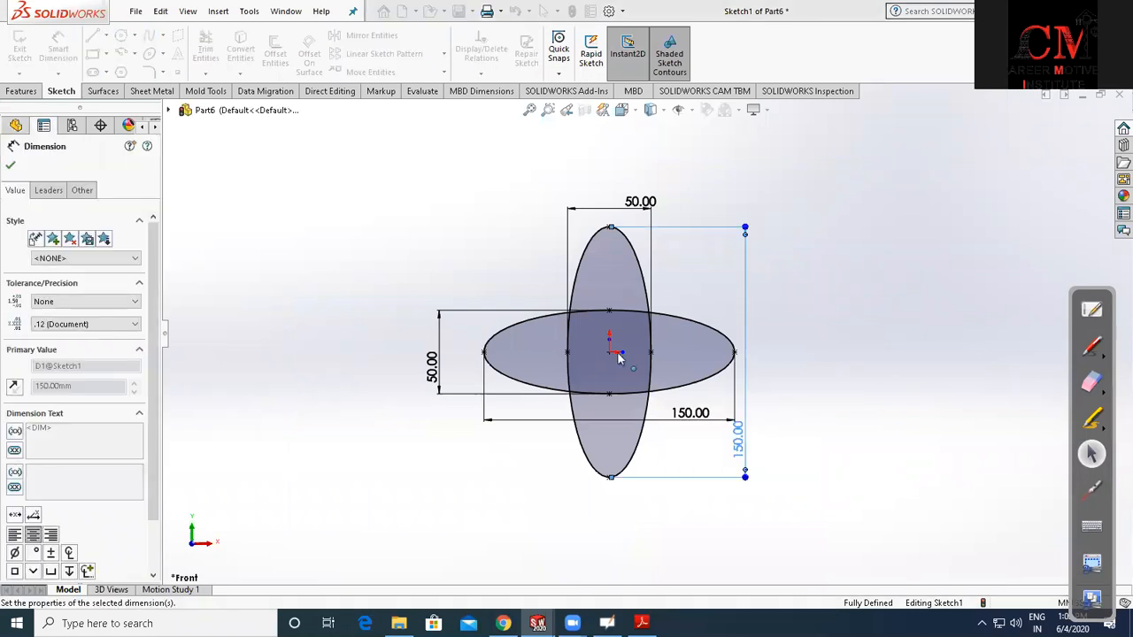
Trim away the overlapping inner arcs of both ellipses with Power trim, leaving only the cross-shaped outline
scroll(617, 355, down, 2)
scroll(613, 317, down, 2)
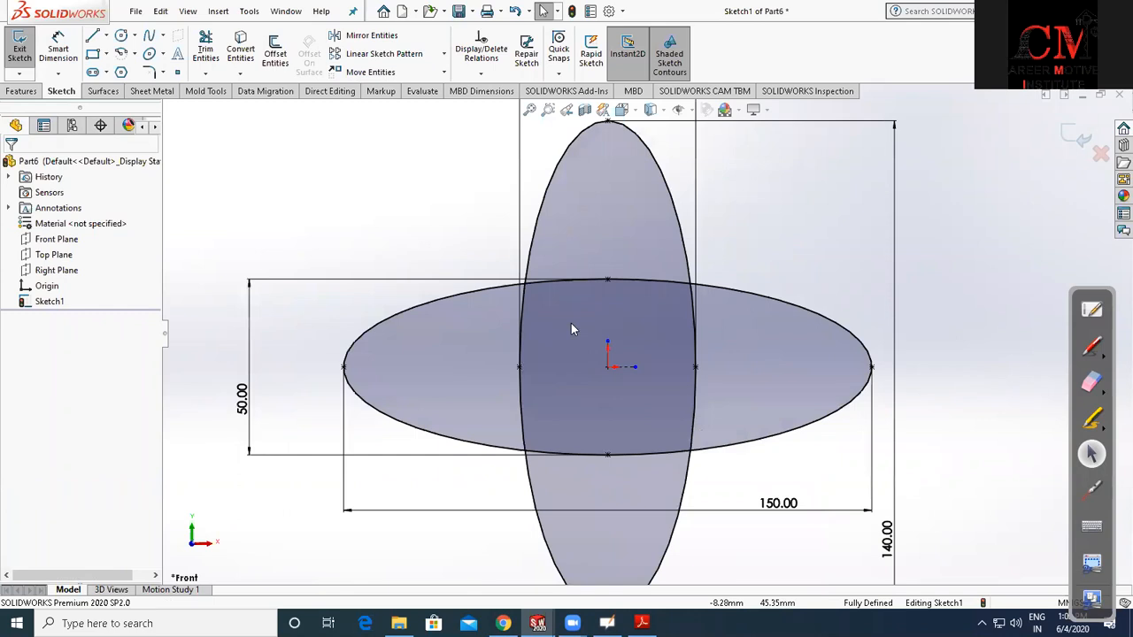
mouse_move(583, 259)
mouse_down()
mouse_move(506, 345)
mouse_move(695, 398)
mouse_up()
scroll(708, 387, up, 2)
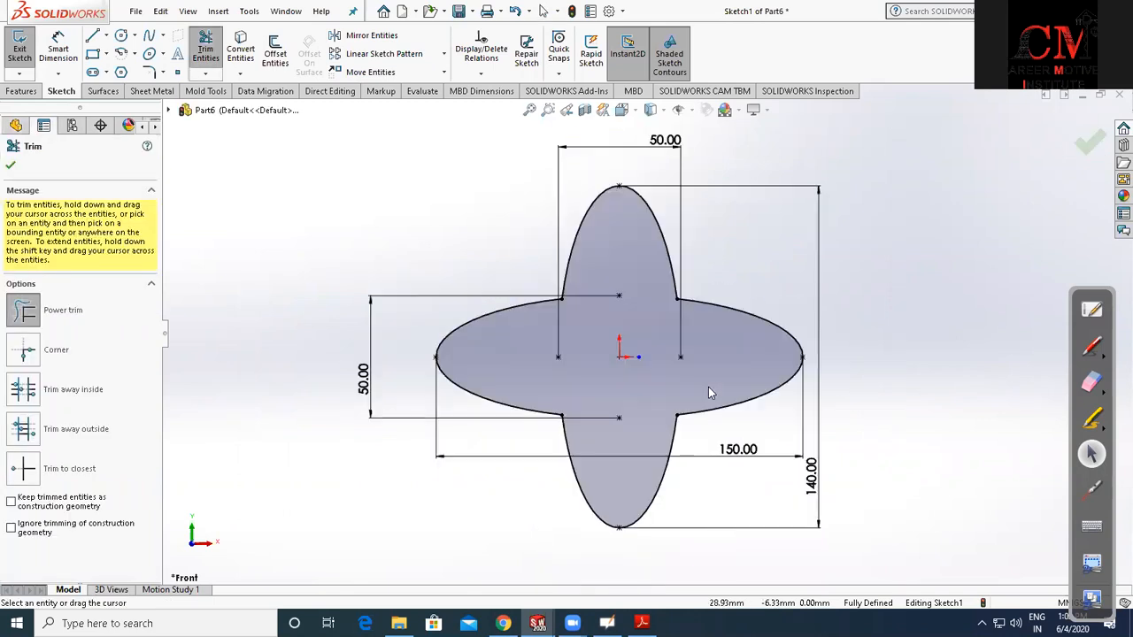
key(Escape)
Sketch a circle about 26 mm in diameter centred on the origin
scroll(722, 399, down, 2)
click(122, 35)
scroll(592, 276, down, 2)
click(562, 366)
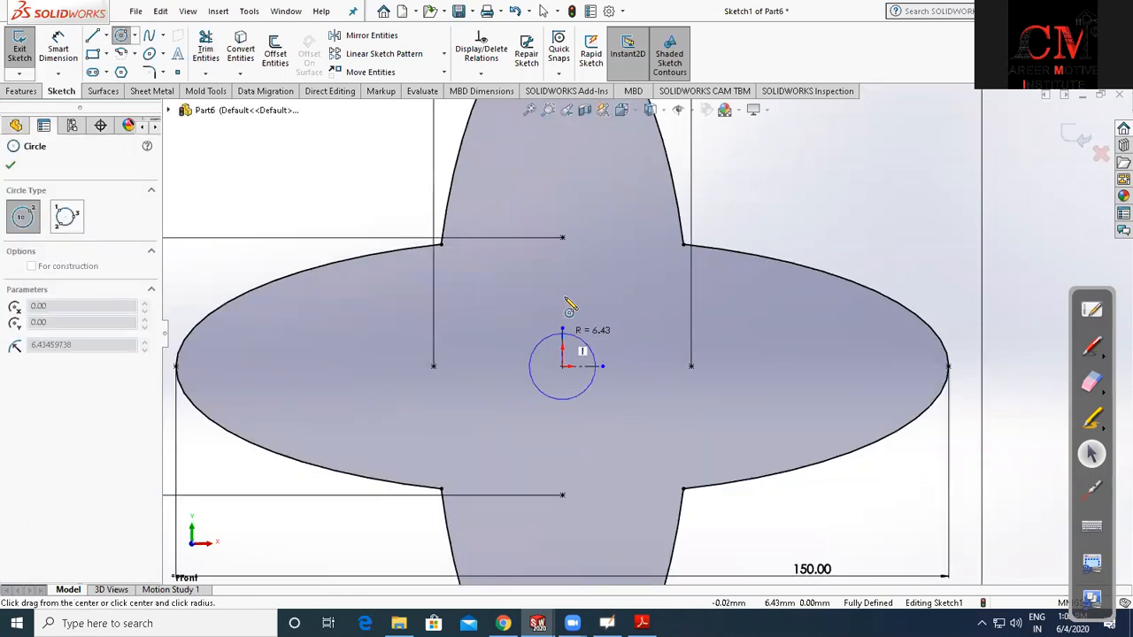
click(624, 342)
Dimension the central circle's diameter as 40 mm
click(624, 341)
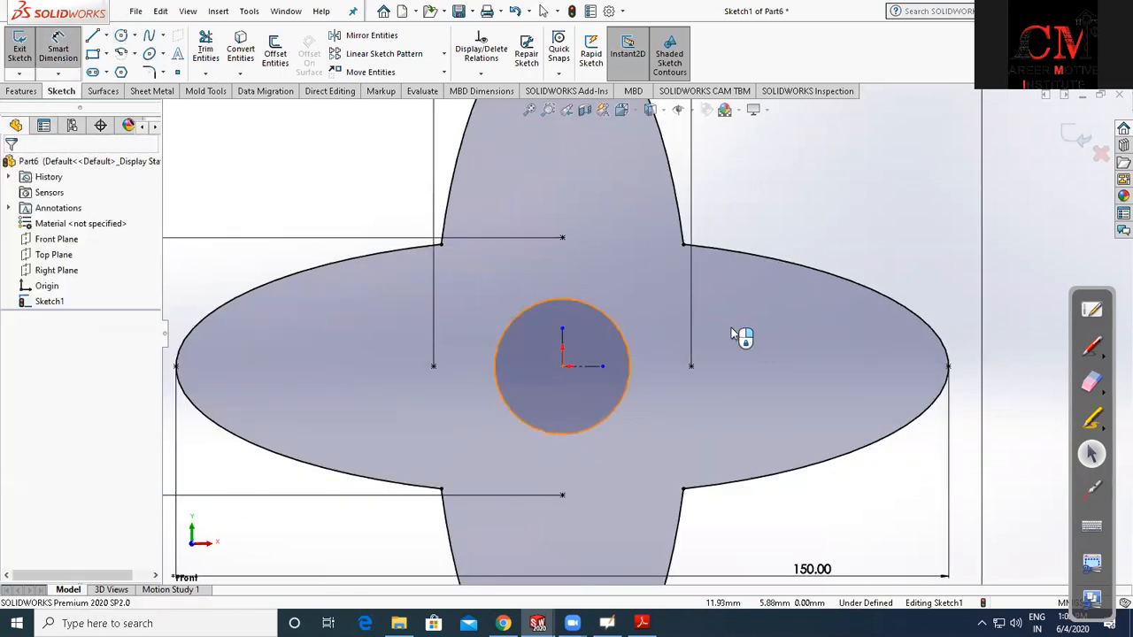
click(731, 327)
text(40)
key(Return)
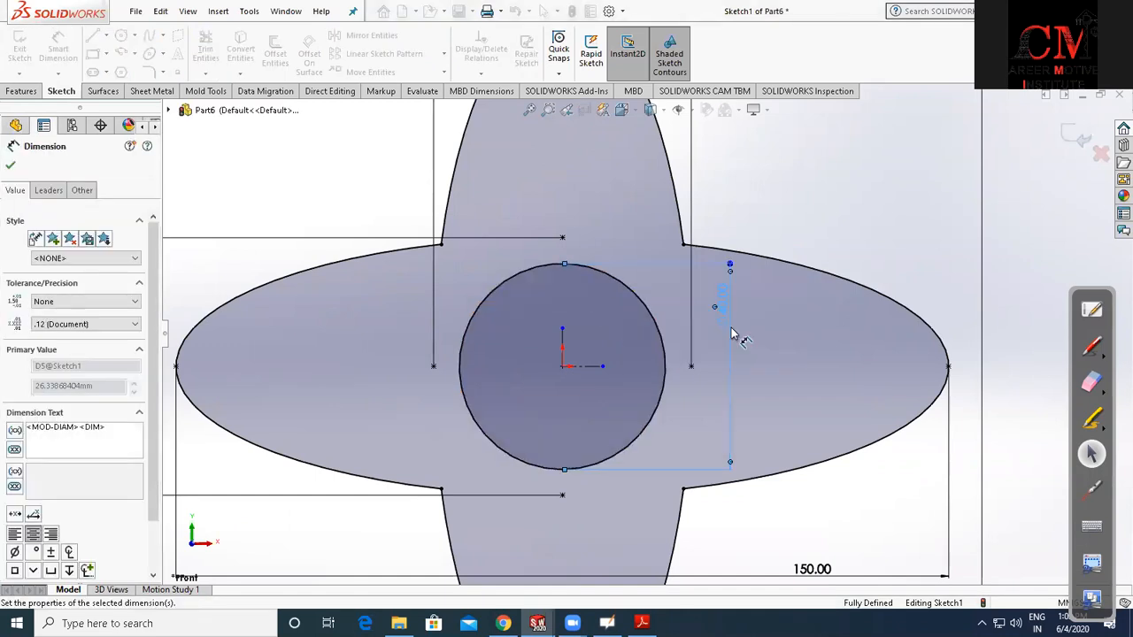
key(Escape)
Sketch a corner rectangle about 8.6 by 5 mm straddling the top of the central circle
click(94, 56)
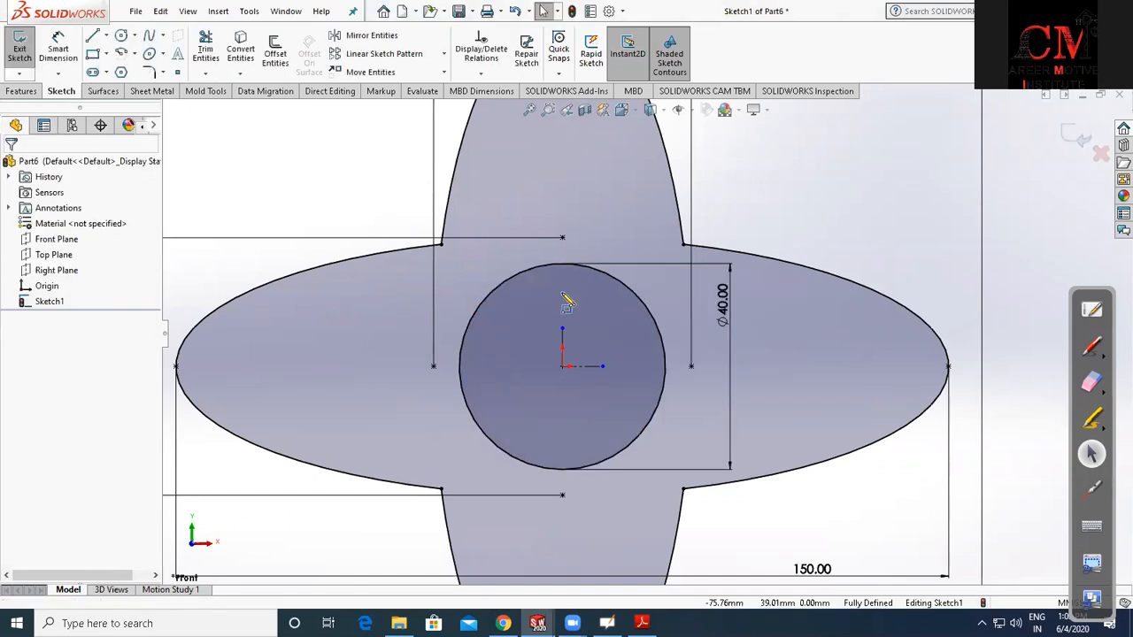
scroll(580, 266, down, 1)
drag(610, 280, 555, 249)
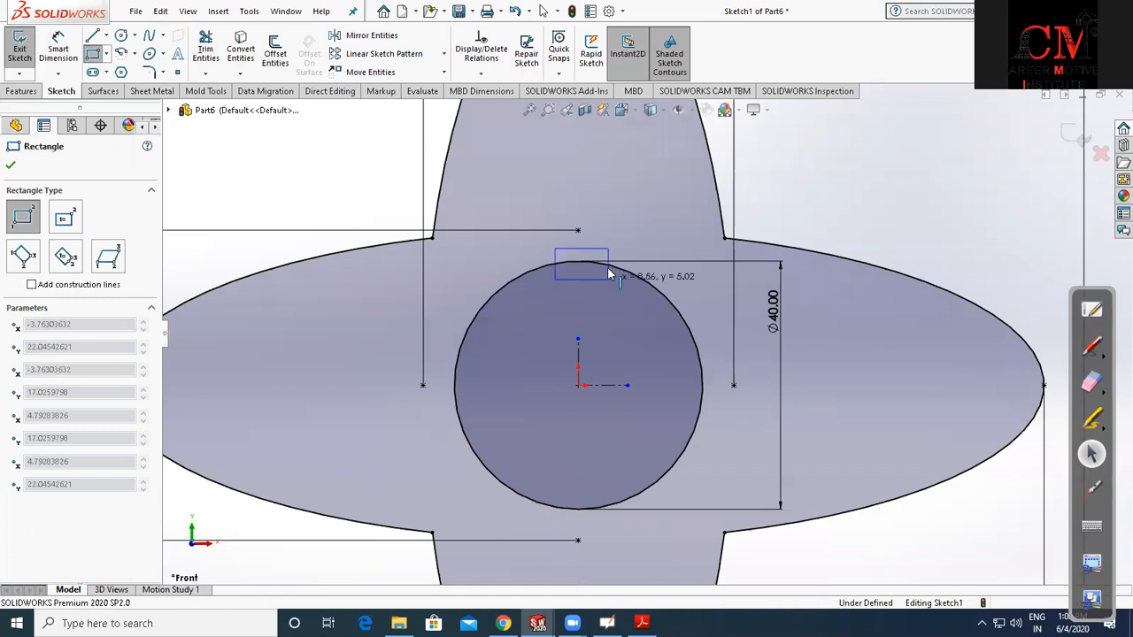
key(Escape)
Make the small rectangle's two vertical sides symmetric about the vertical centerline
ctrl+click(578, 361)
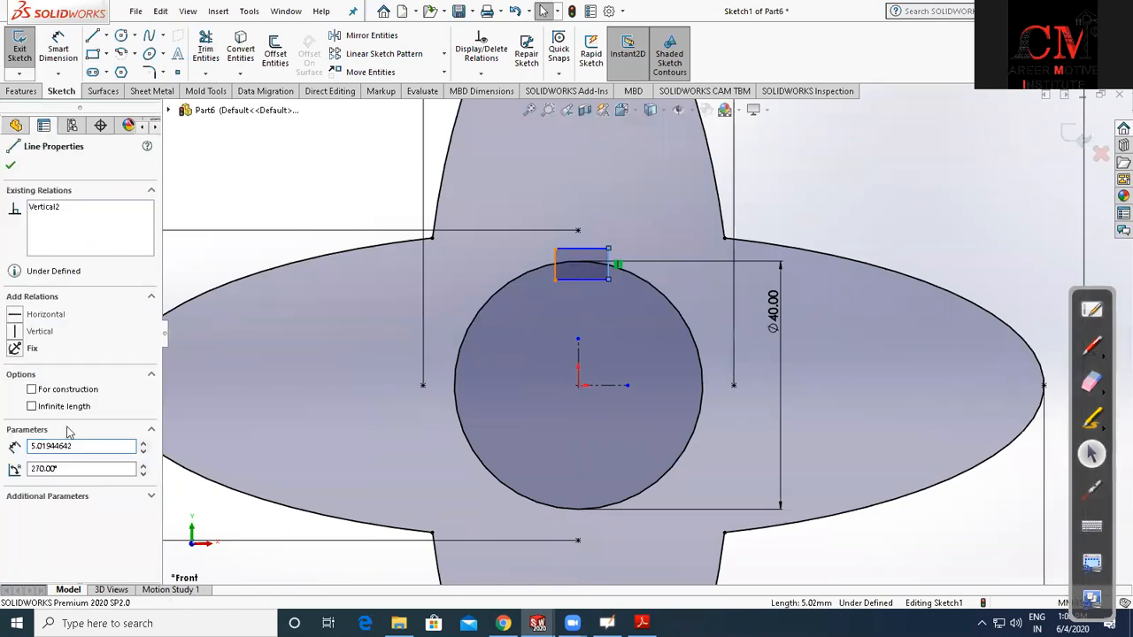
click(52, 479)
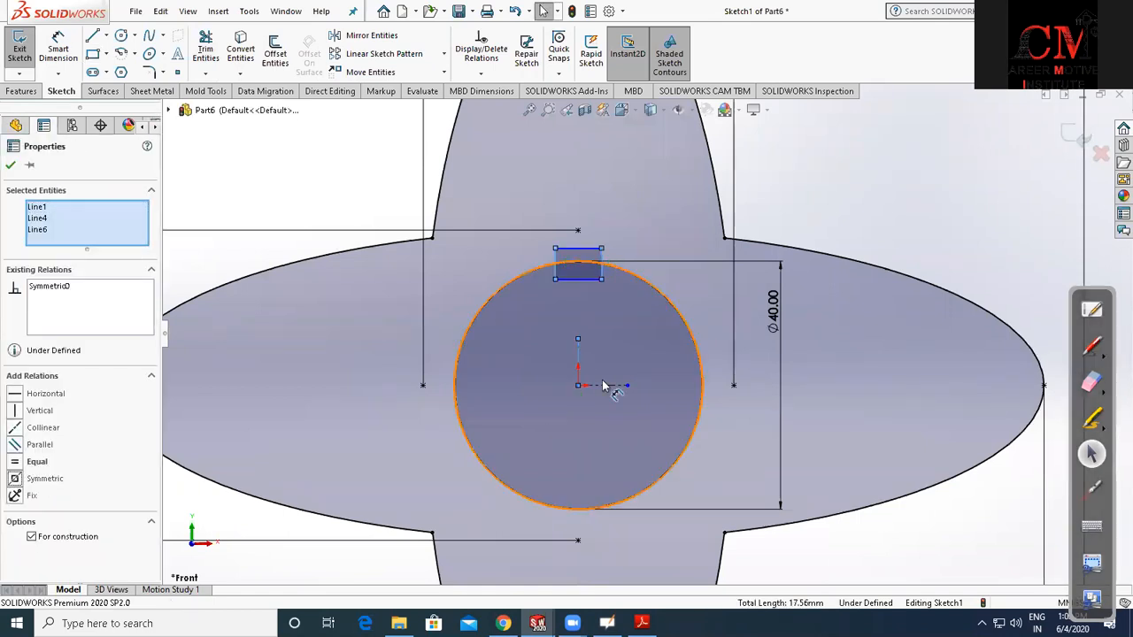
key(Escape)
Trim away the part of the small rectangle that lies inside the central circle
scroll(592, 390, down, 1)
click(205, 48)
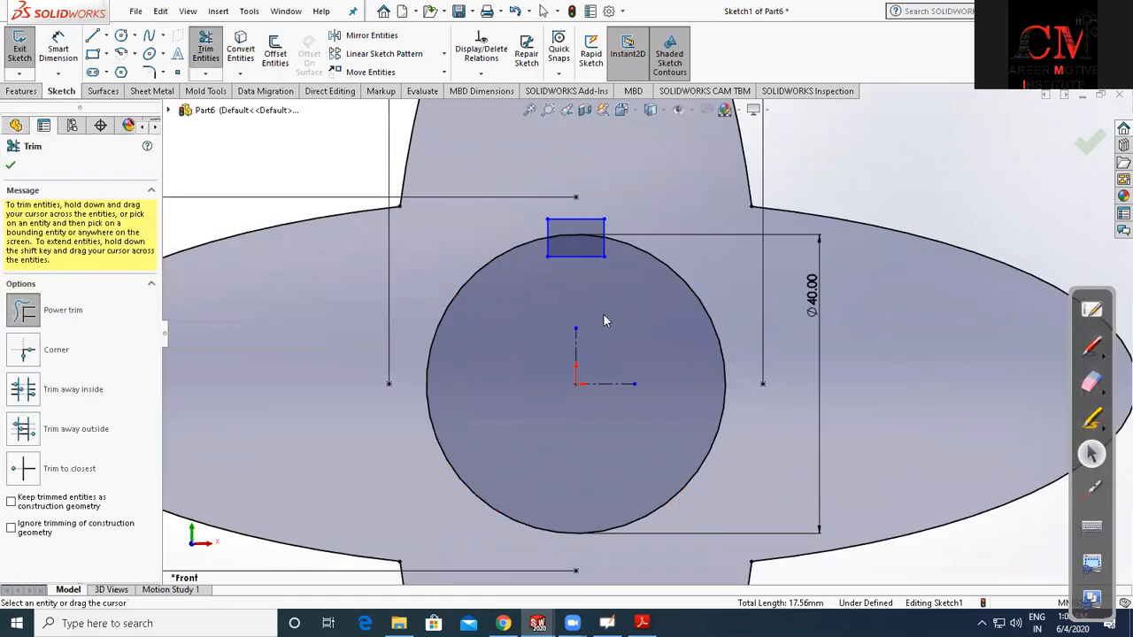
scroll(589, 285, down, 2)
mouse_move(602, 305)
mouse_down()
mouse_move(607, 284)
mouse_move(556, 279)
mouse_up()
Dimension the width of the notch on top of the central circle as 5 mm
click(59, 50)
click(624, 239)
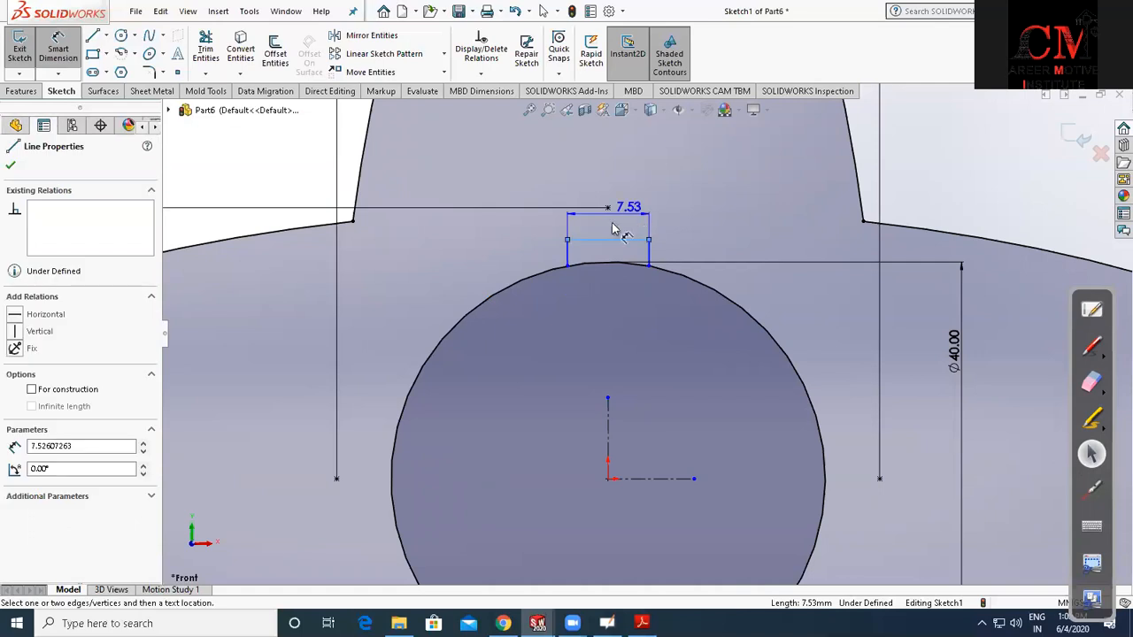
click(613, 223)
text(5)
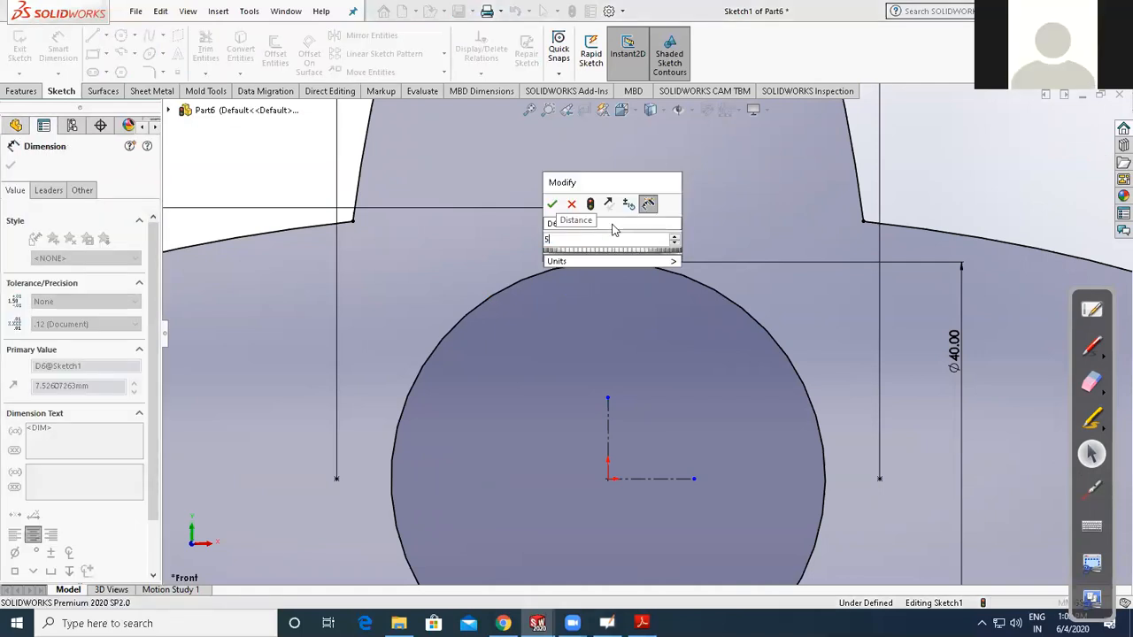
key(Return)
scroll(617, 282, down, 2)
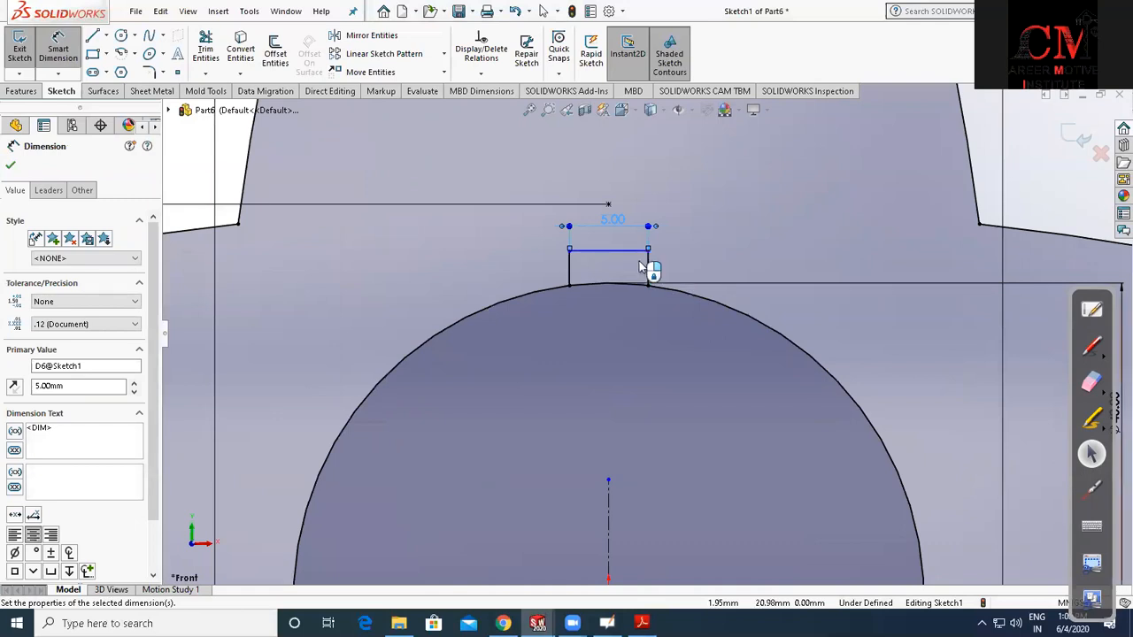
click(630, 284)
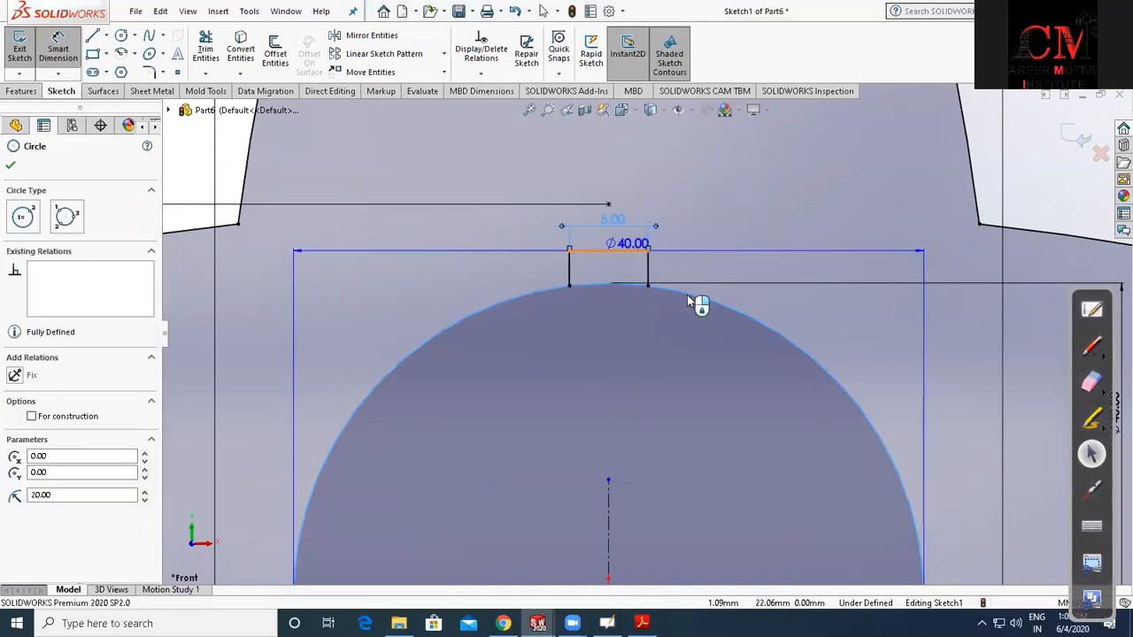
scroll(687, 297, down, 2)
scroll(689, 303, up, 2)
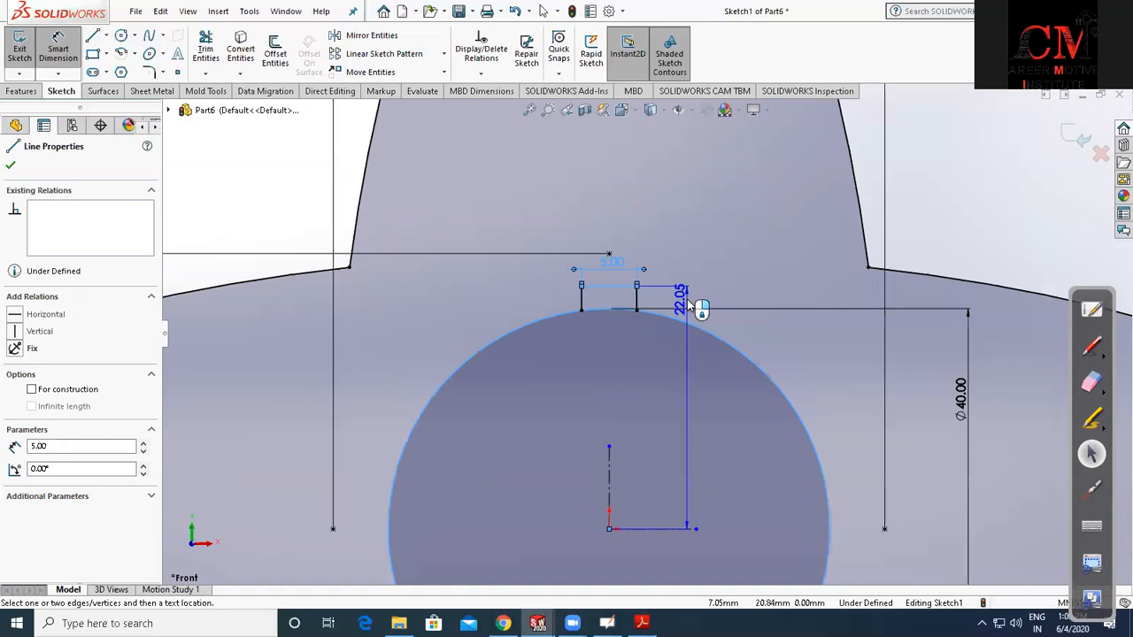
scroll(673, 301, down, 3)
key(Escape)
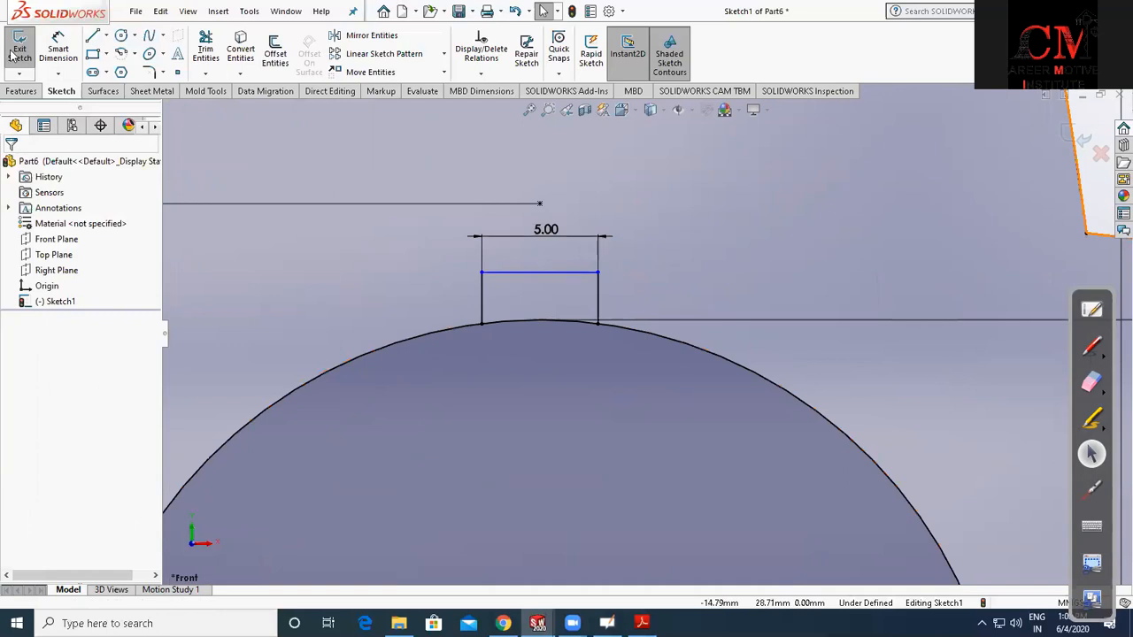
Dimension the notch's height between the circle's top and the notch's upper line as 2.5 mm
click(61, 53)
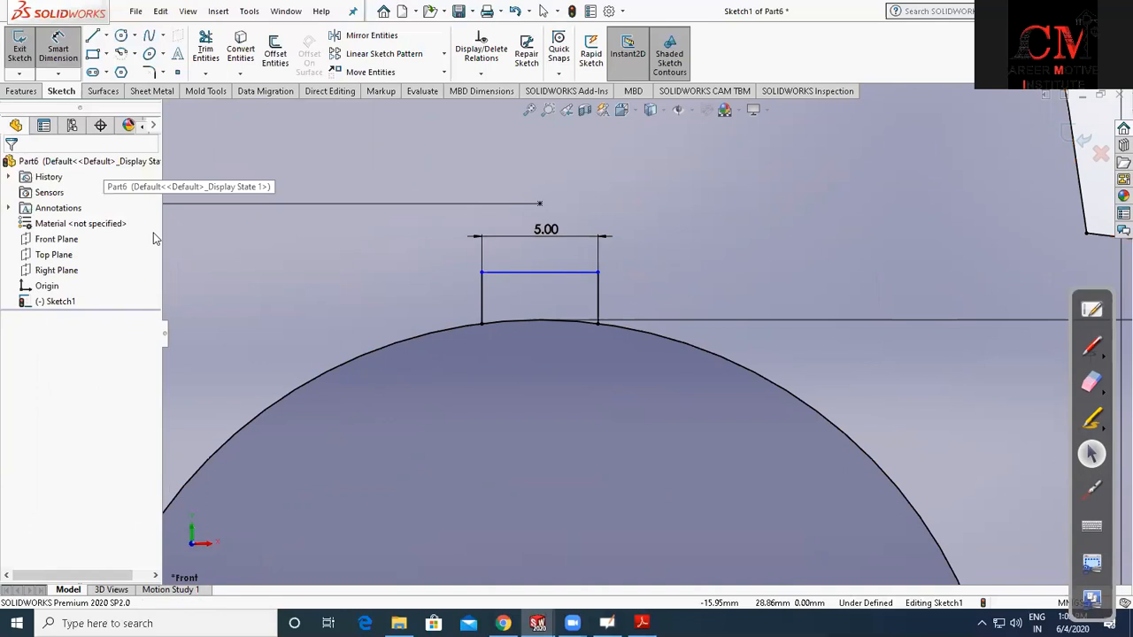
click(633, 328)
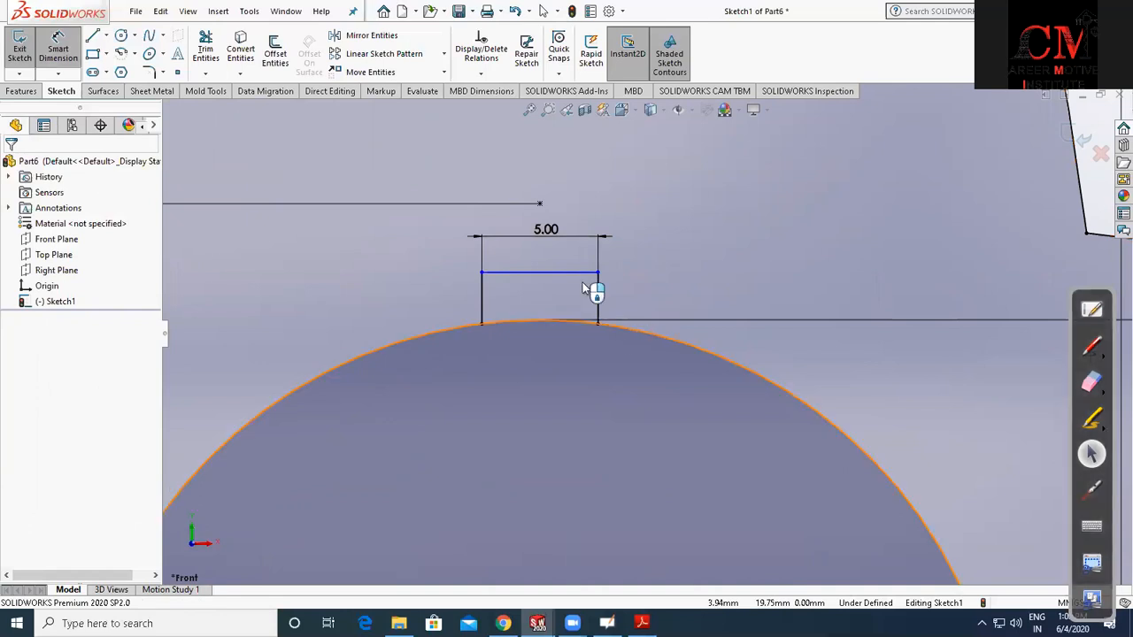
click(628, 301)
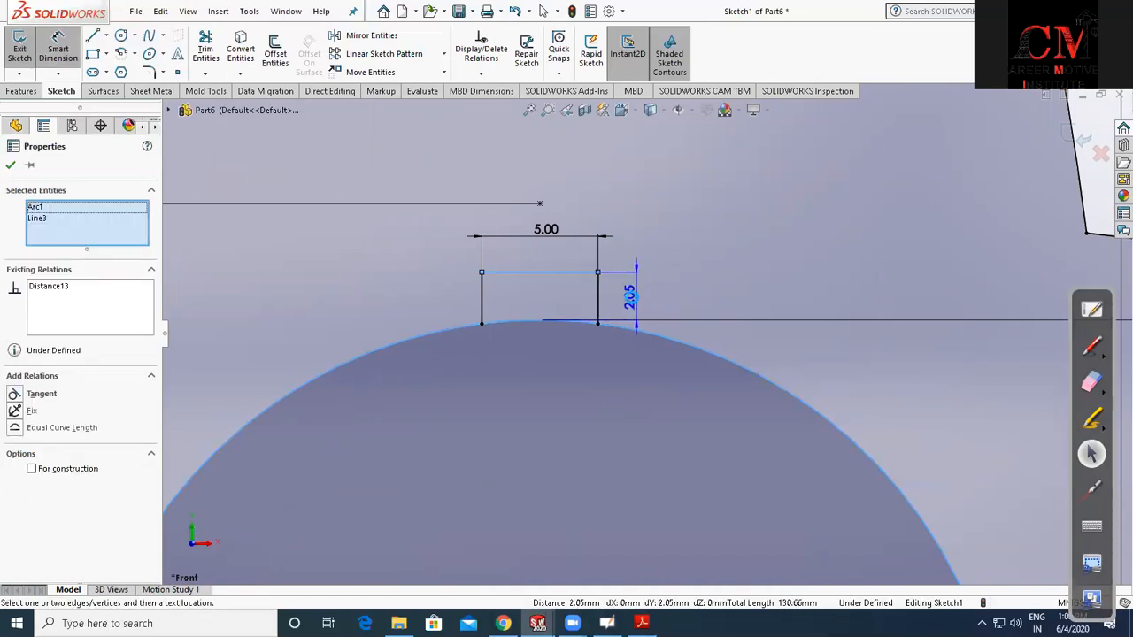
click(633, 304)
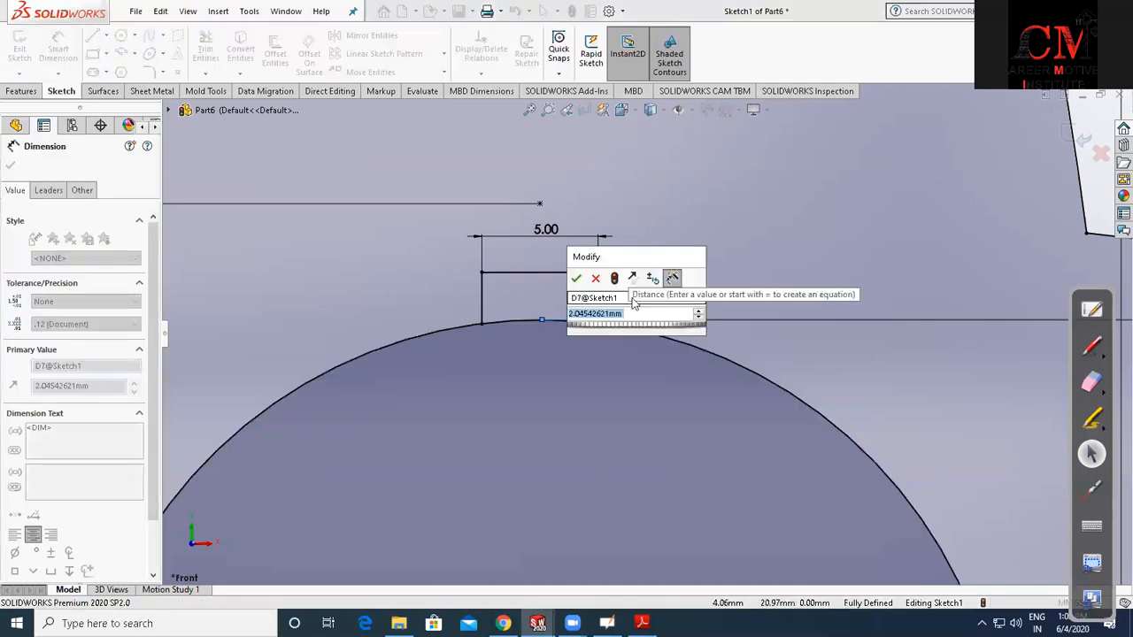
key(Return)
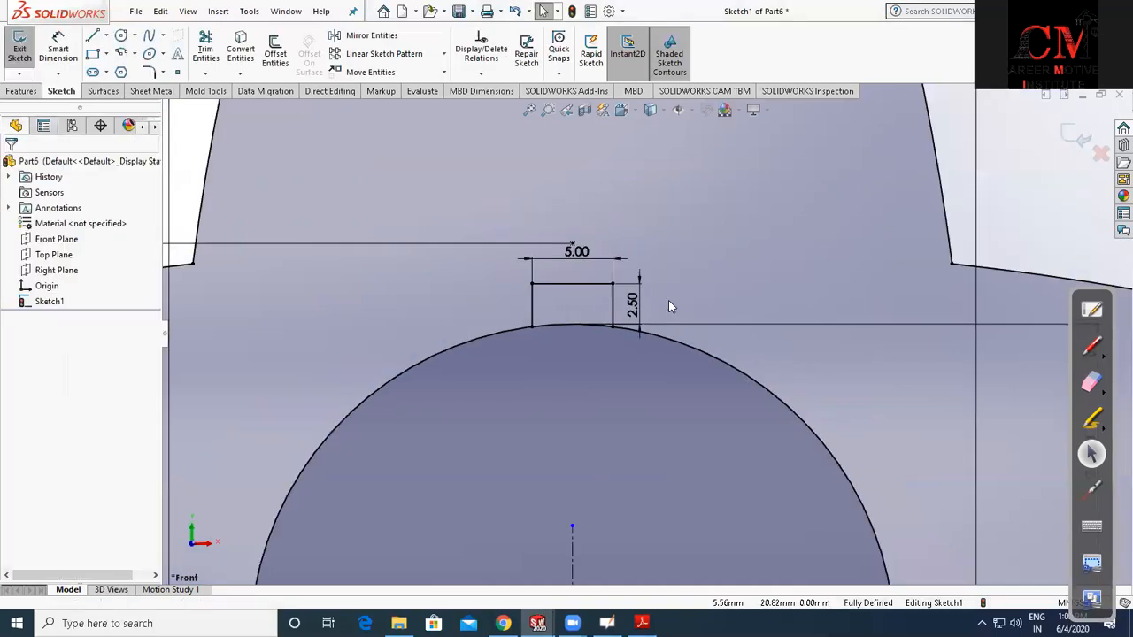
Start a circular sketch pattern and replace the preselected ellipses with the notch's three lines as the entities to pattern
scroll(581, 292, up, 3)
click(444, 54)
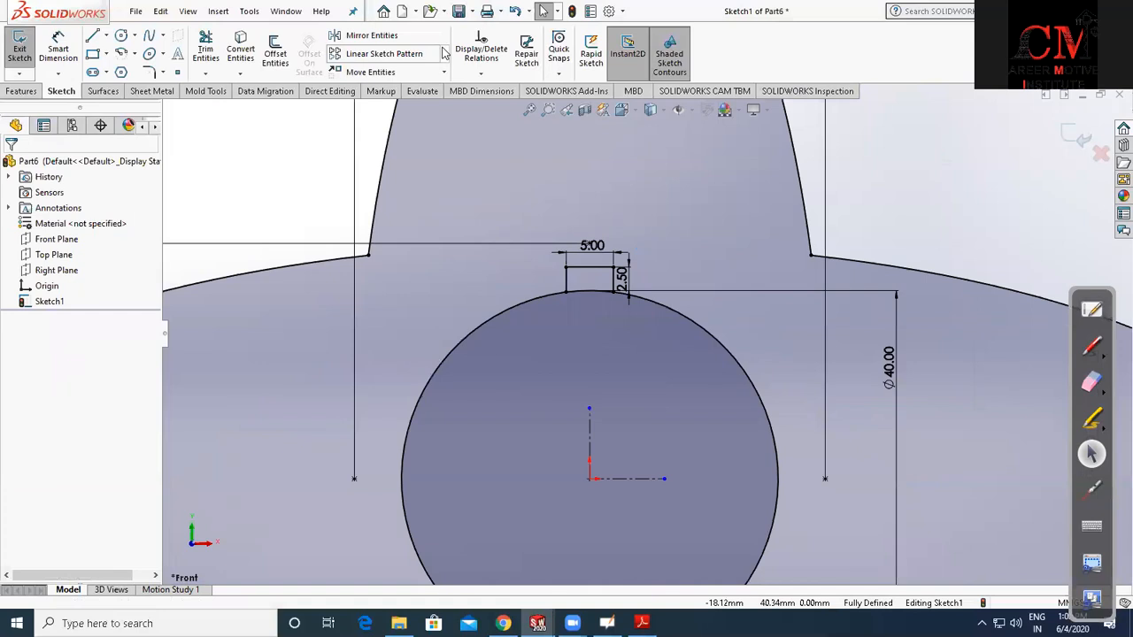
click(433, 92)
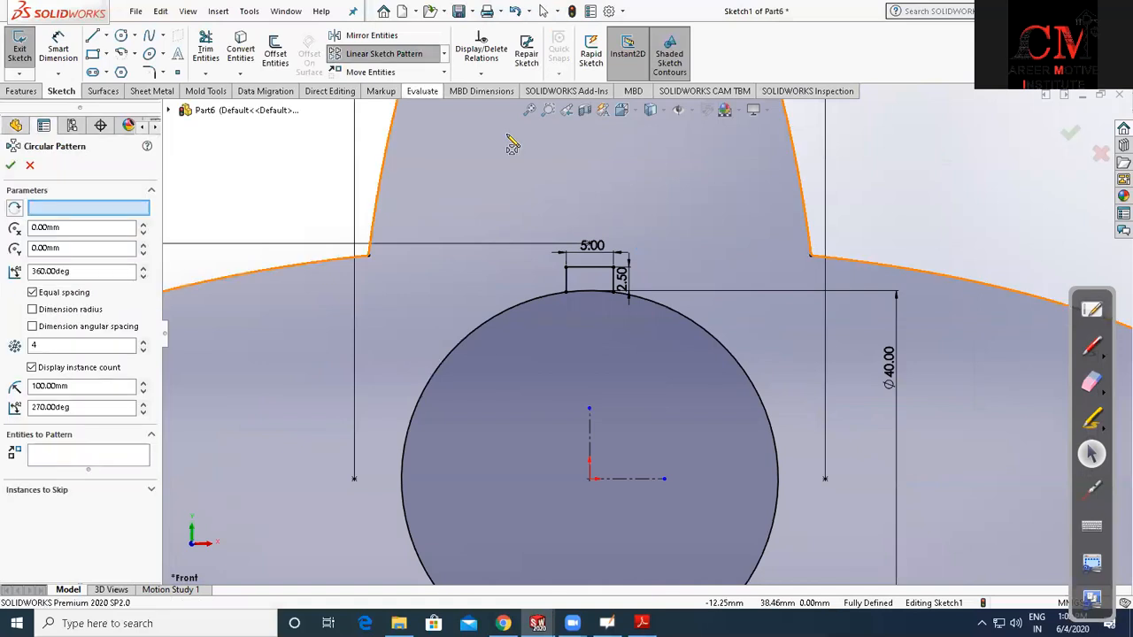
click(600, 282)
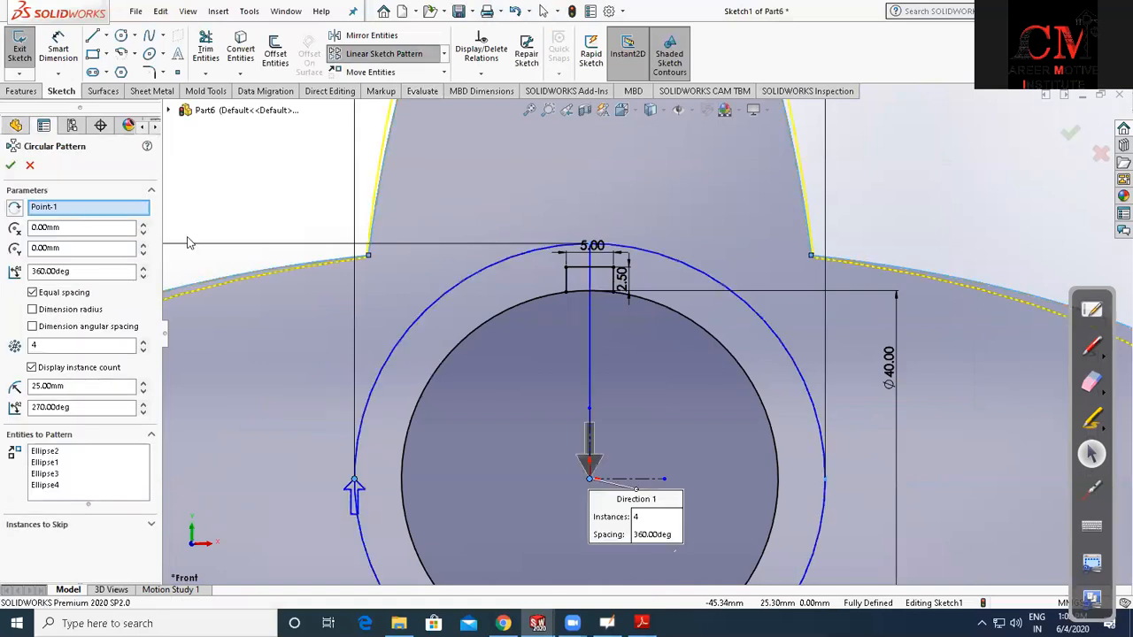
click(660, 285)
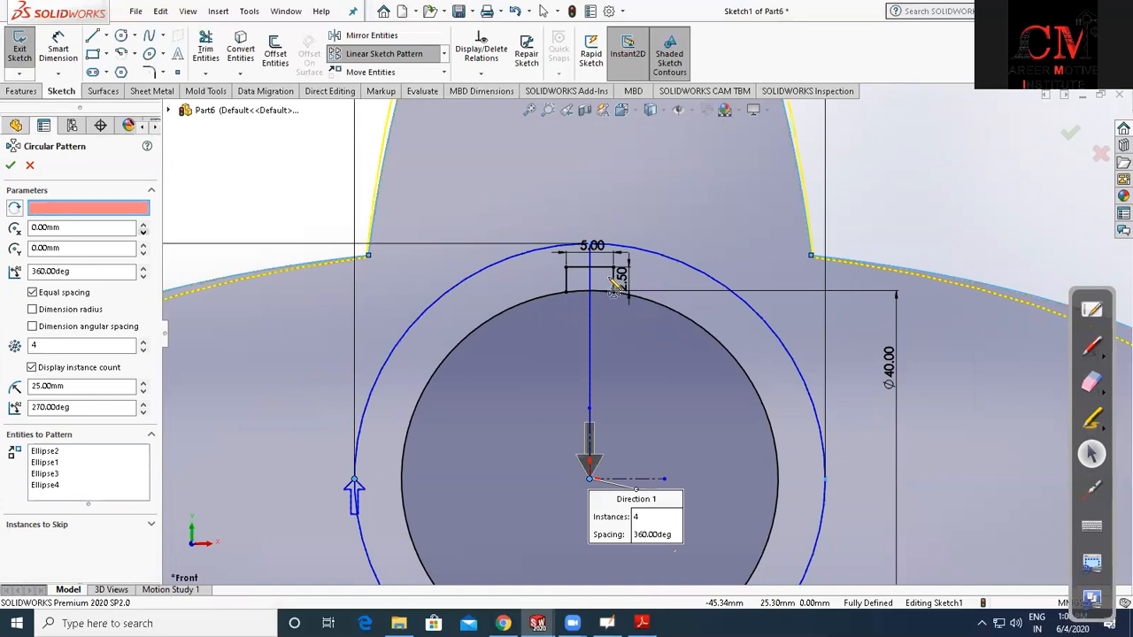
right_click(97, 463)
click(612, 277)
click(590, 267)
click(568, 280)
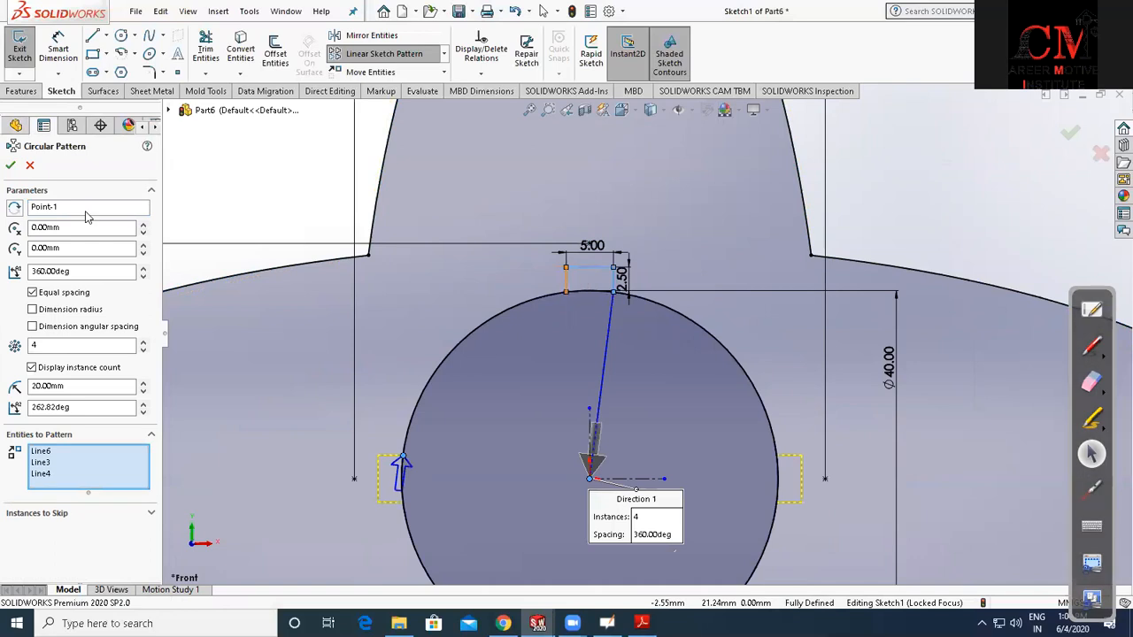
Pattern the notch in 16 equally spaced instances over 360 degrees about the central circle's centre
click(73, 211)
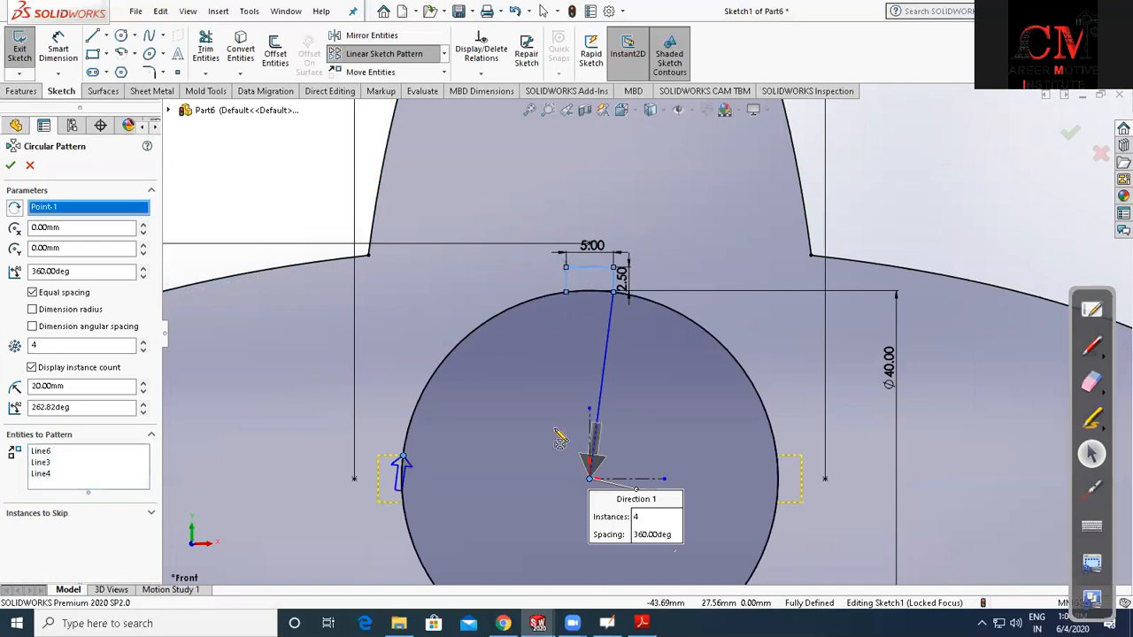
click(589, 479)
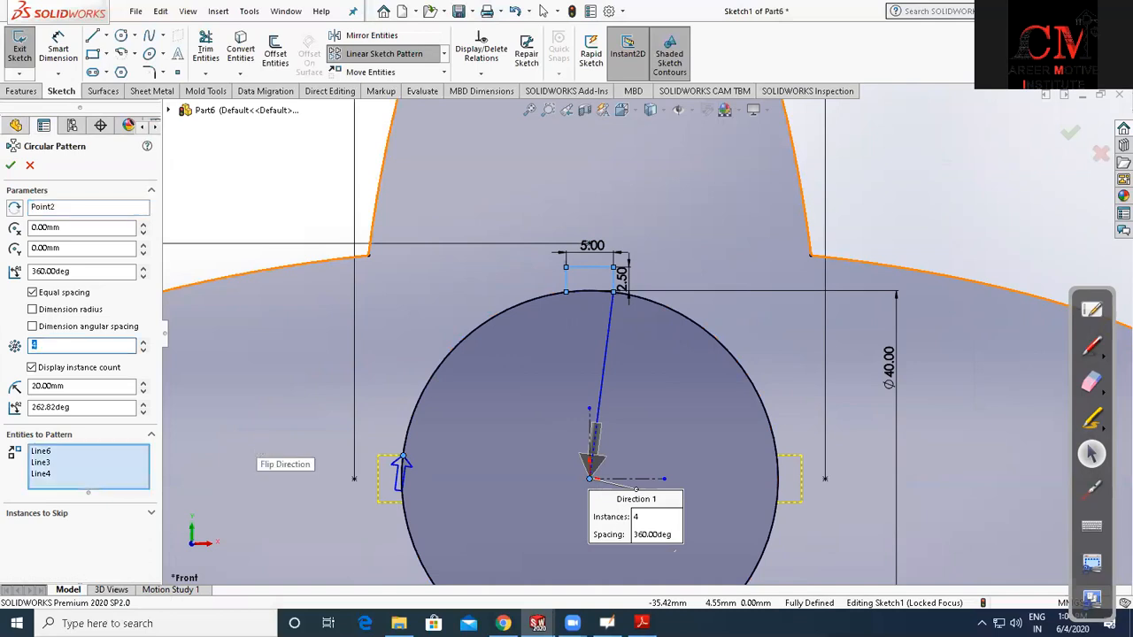
text(16)
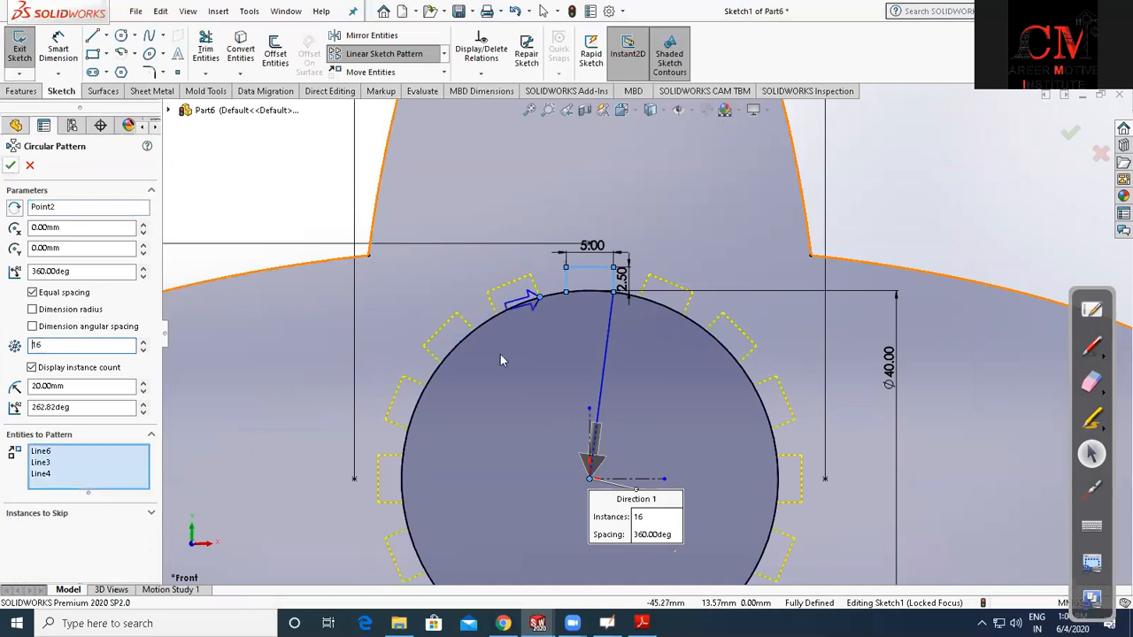
key(Return)
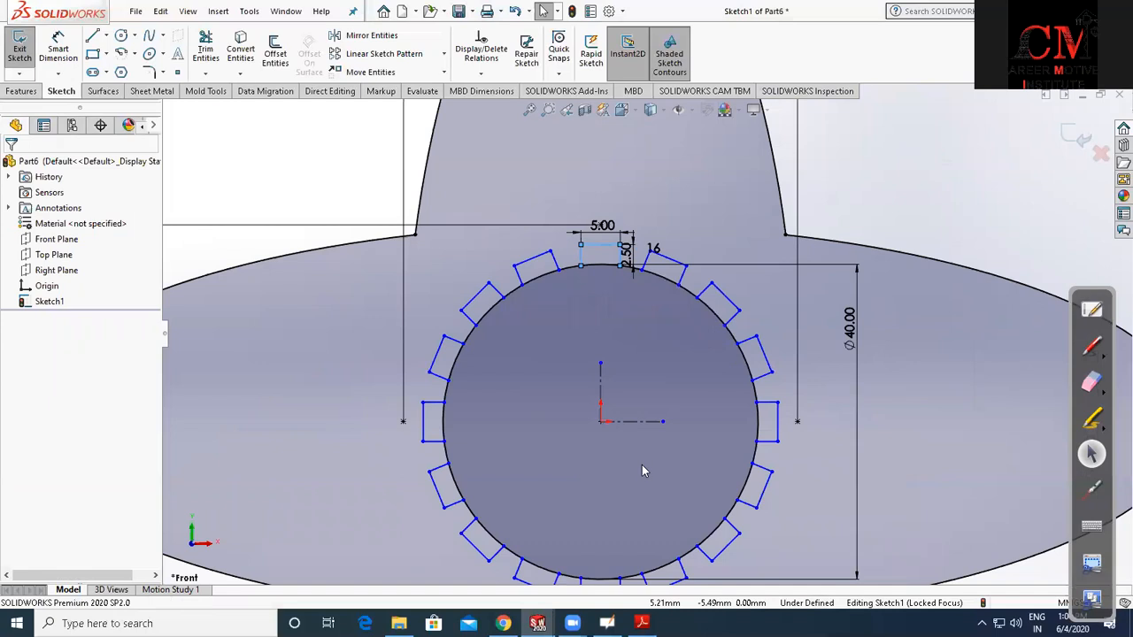
Trim away the arcs of the 40 mm circle that close off the patterned notches
click(206, 49)
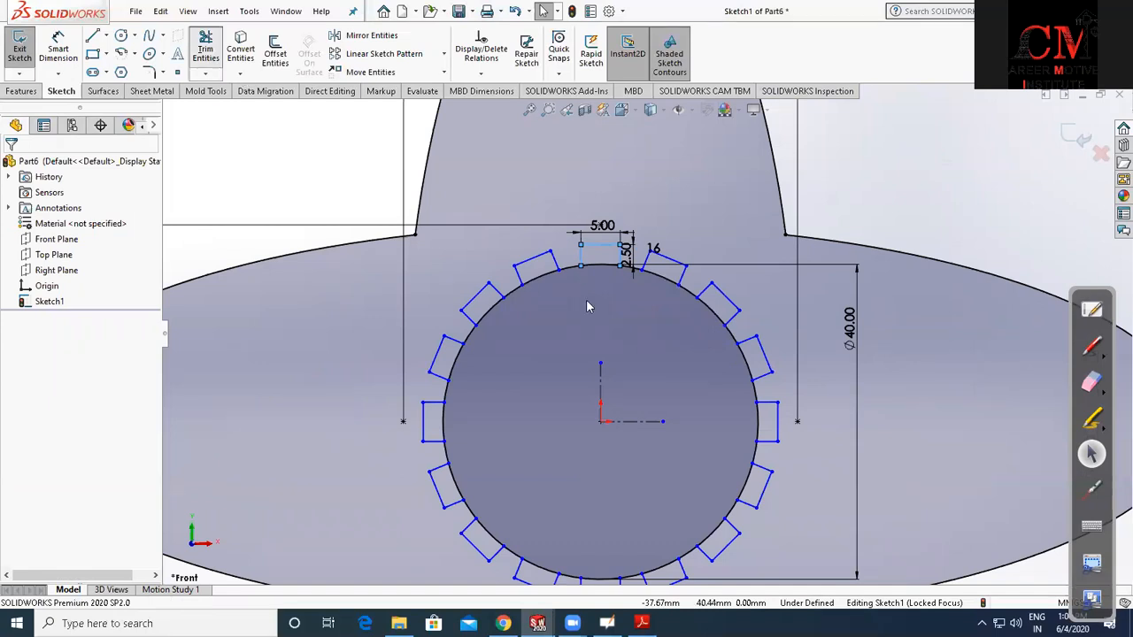
scroll(569, 367, down, 3)
mouse_move(490, 422)
mouse_down()
mouse_move(423, 440)
mouse_move(502, 459)
mouse_move(545, 531)
mouse_move(602, 451)
mouse_up()
scroll(533, 440, up, 1)
scroll(622, 477, up, 2)
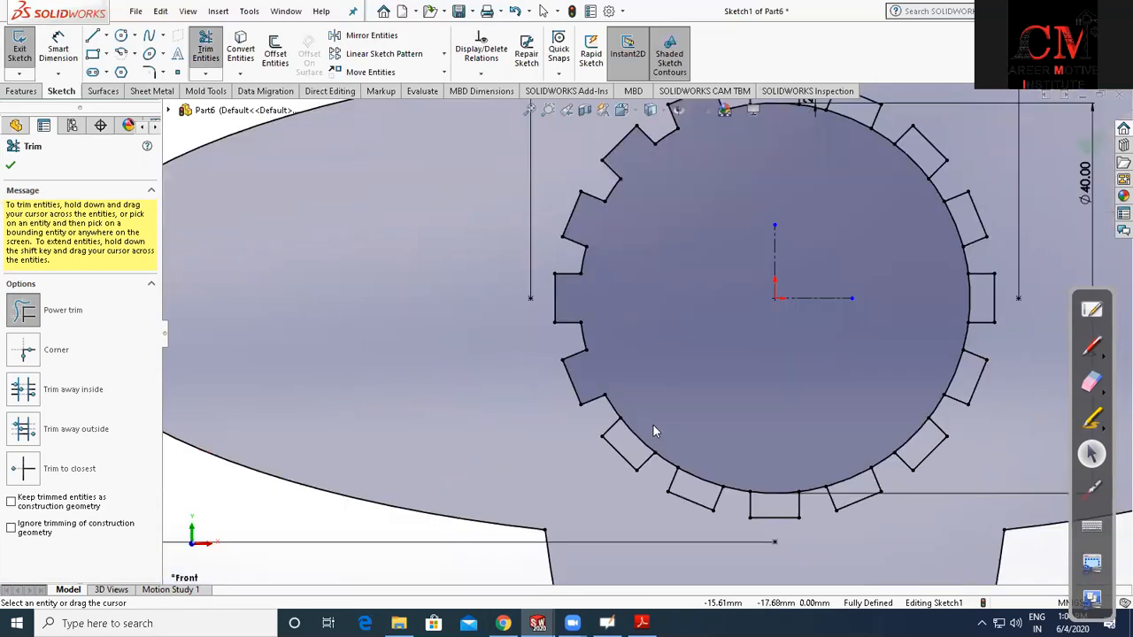
drag(779, 465, 778, 496)
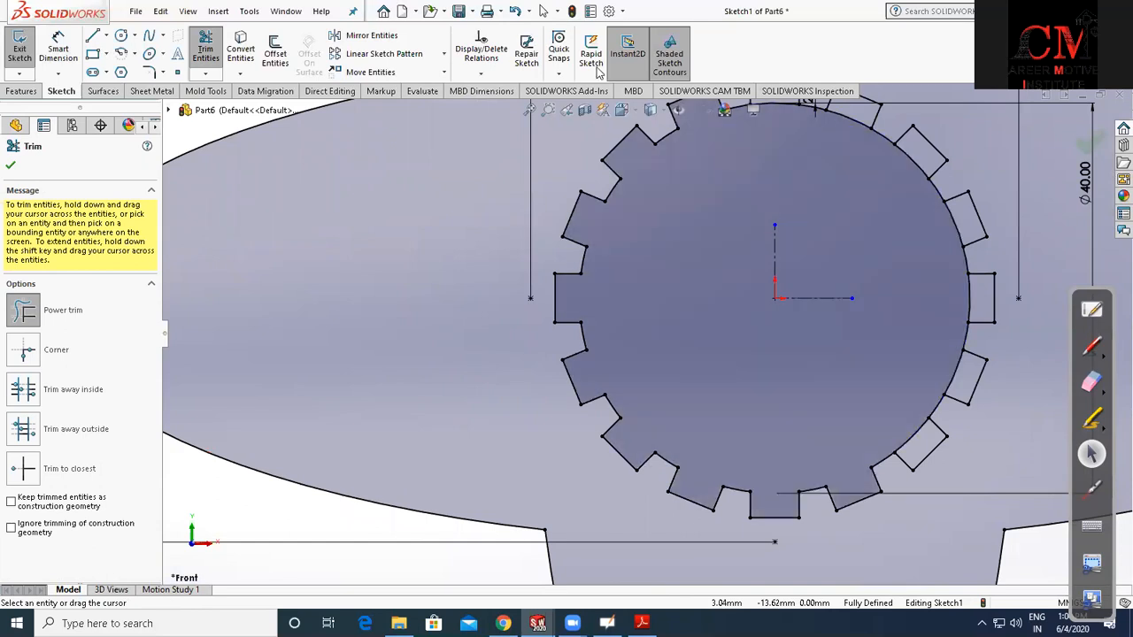
scroll(820, 396, up, 3)
key(Escape)
scroll(816, 386, up, 2)
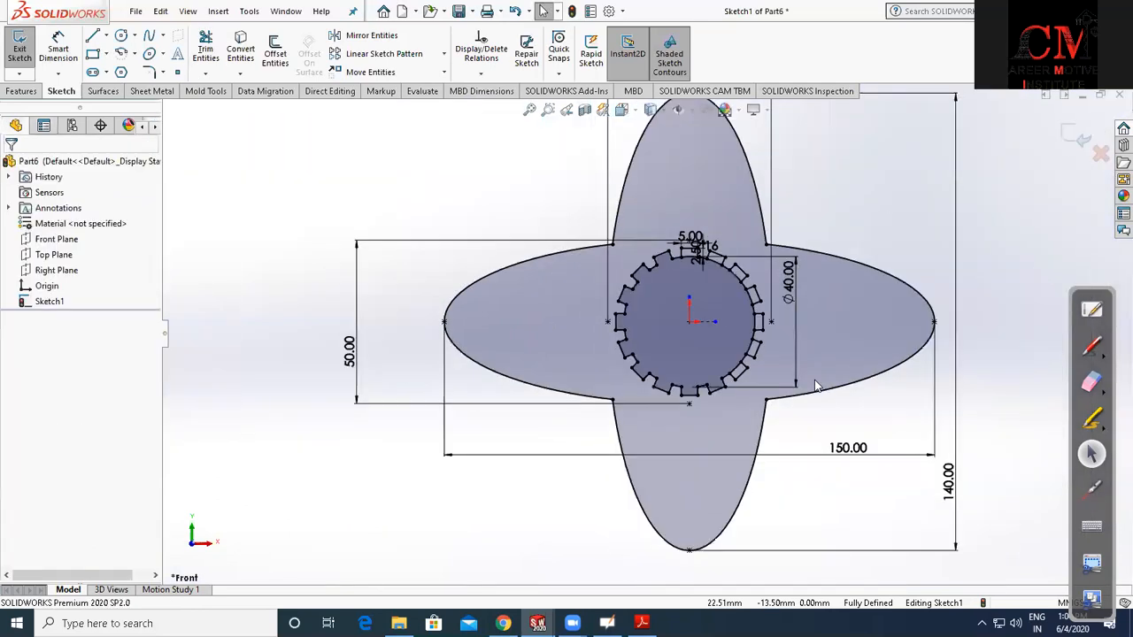
scroll(816, 386, up, 2)
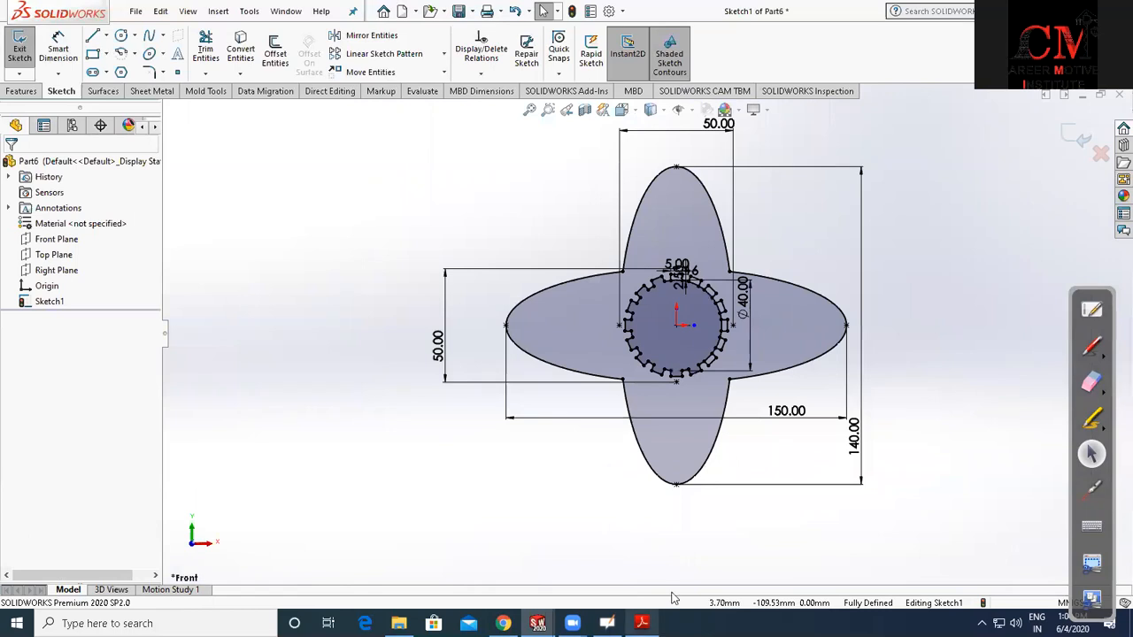
Switch to Assignment Day 3.pdf in Adobe Reader and look through the assignment drawings on its pages
key(alt+Tab)
scroll(651, 393, down, 3)
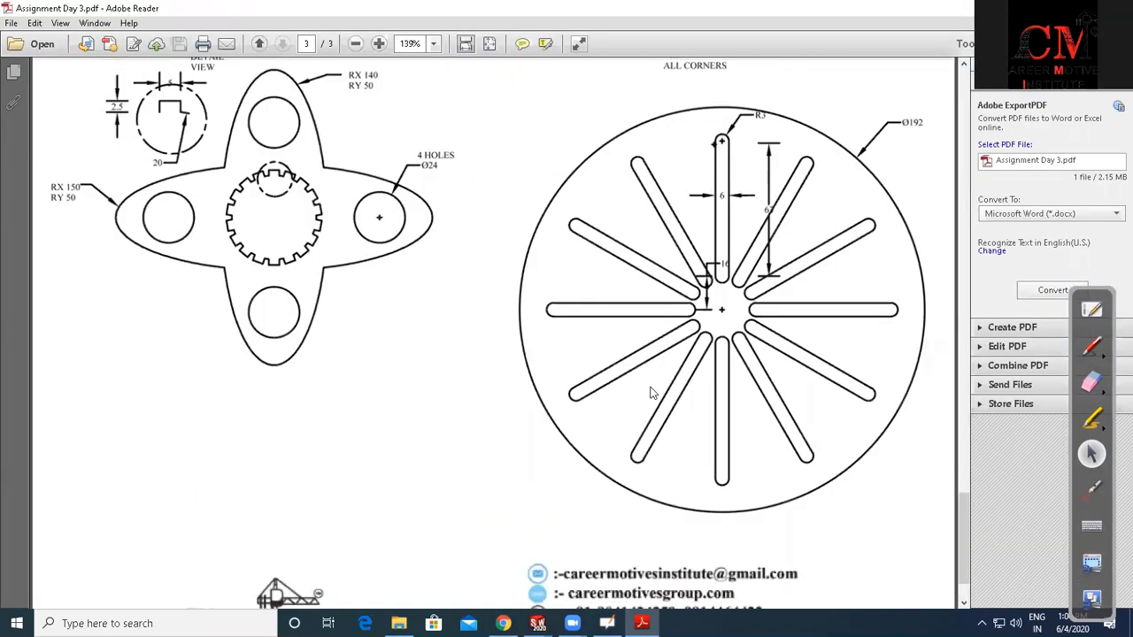
scroll(651, 393, up, 7)
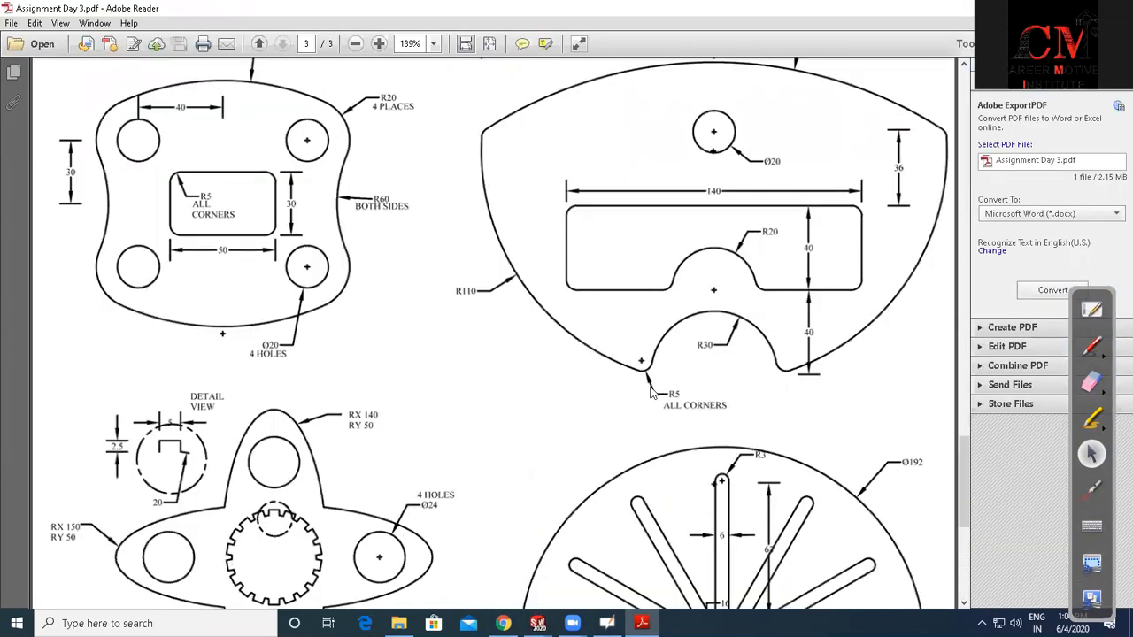
scroll(652, 393, up, 8)
scroll(652, 393, up, 9)
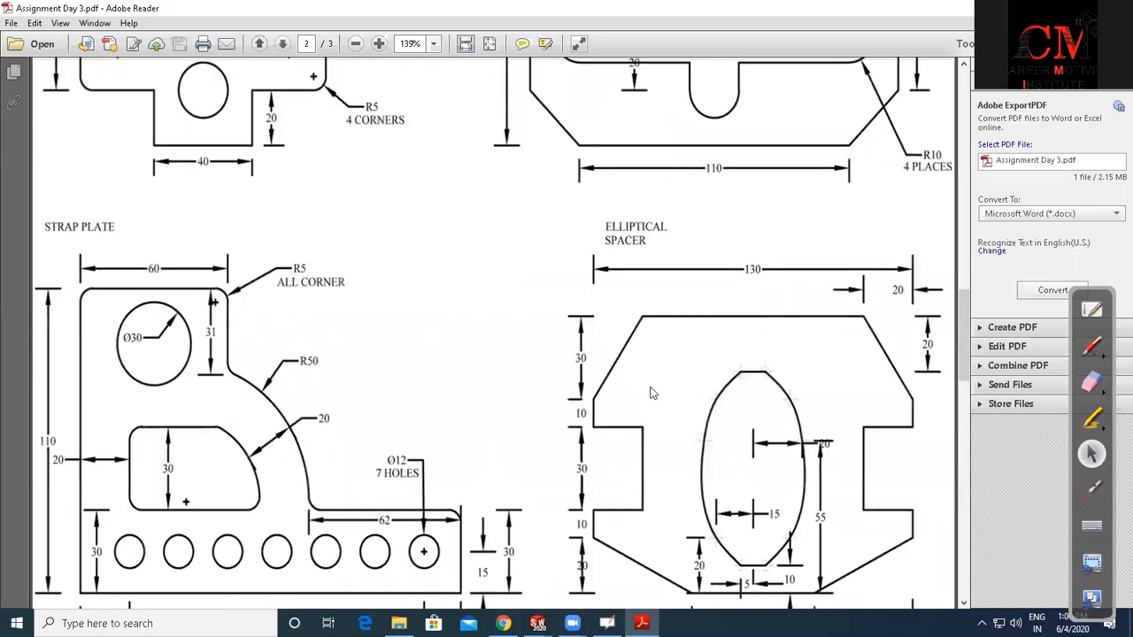
scroll(652, 394, down, 12)
scroll(652, 393, up, 15)
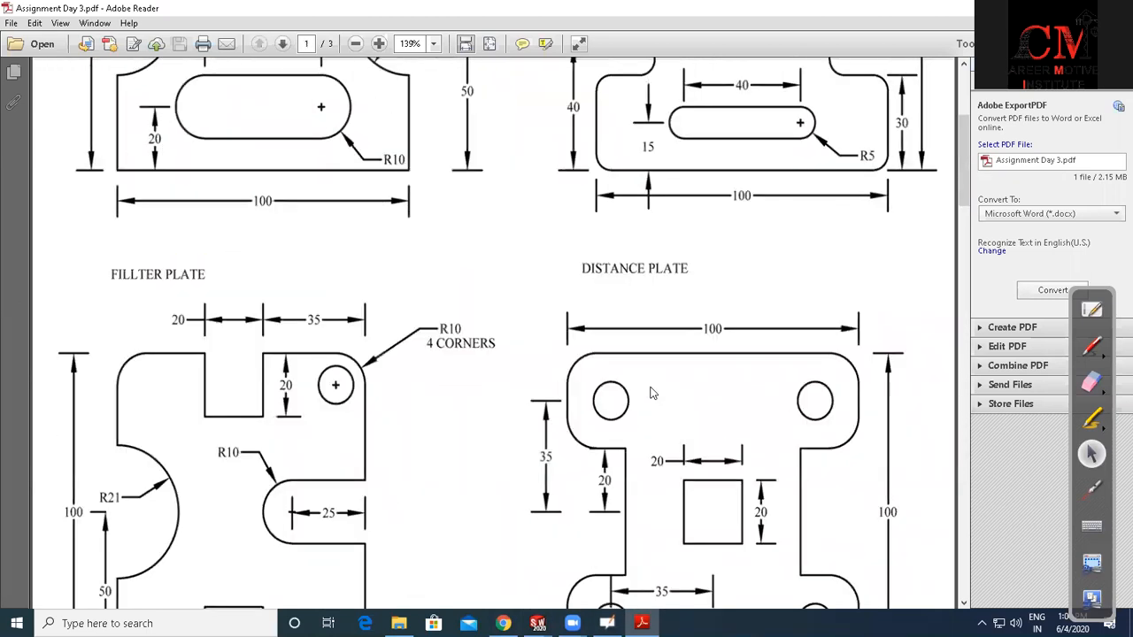